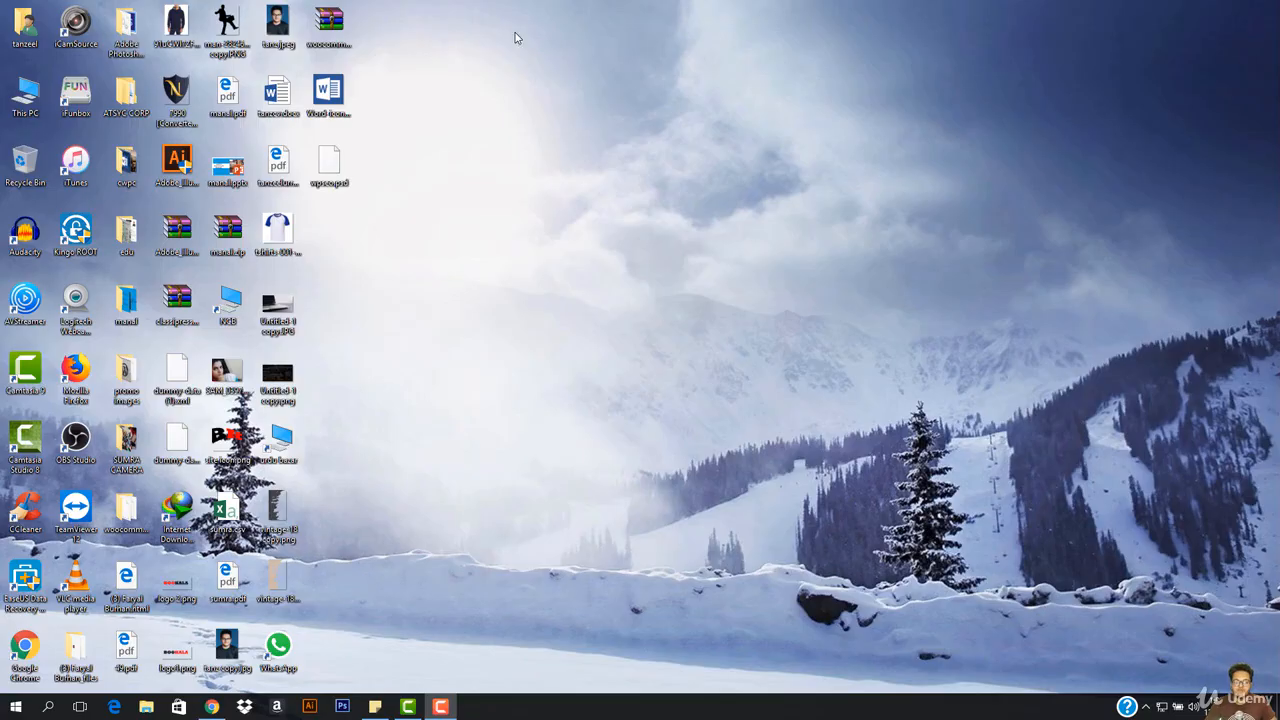
{"action": "left_click_drag", "start_coordinate": [514, 34], "coordinate": [630, 66]}
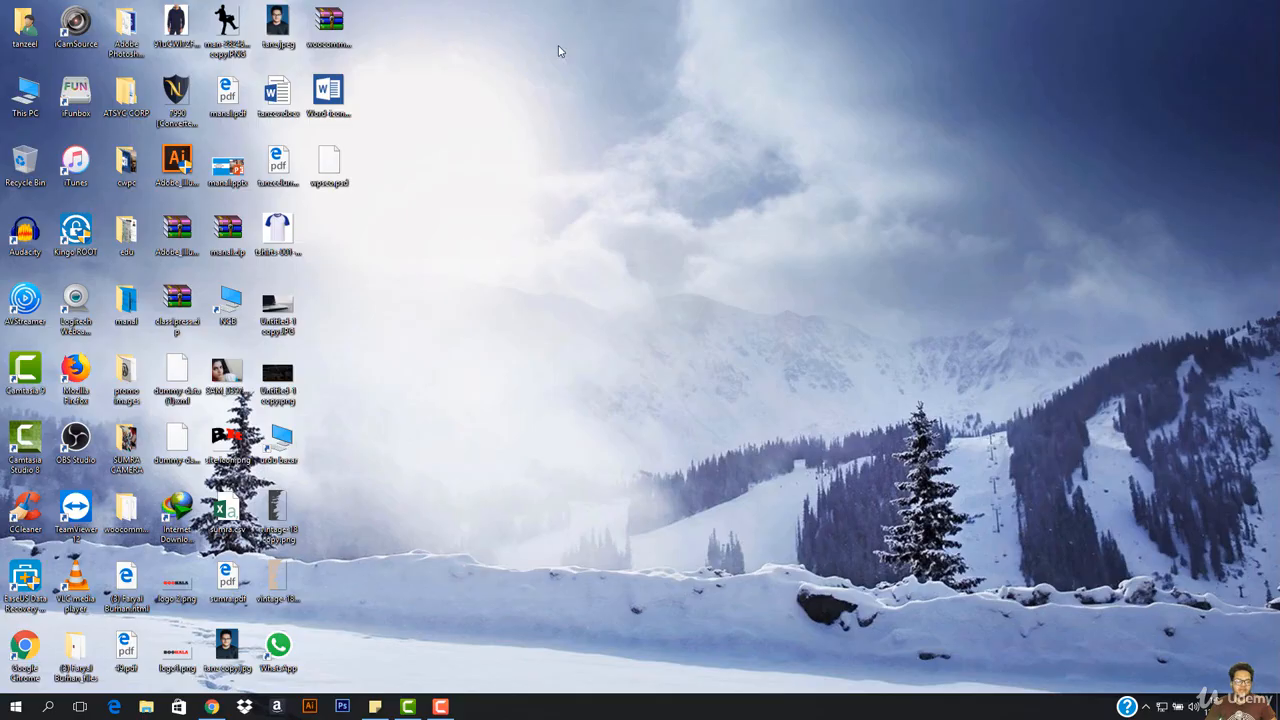
{"action": "left_click_drag", "start_coordinate": [526, 30], "coordinate": [620, 60]}
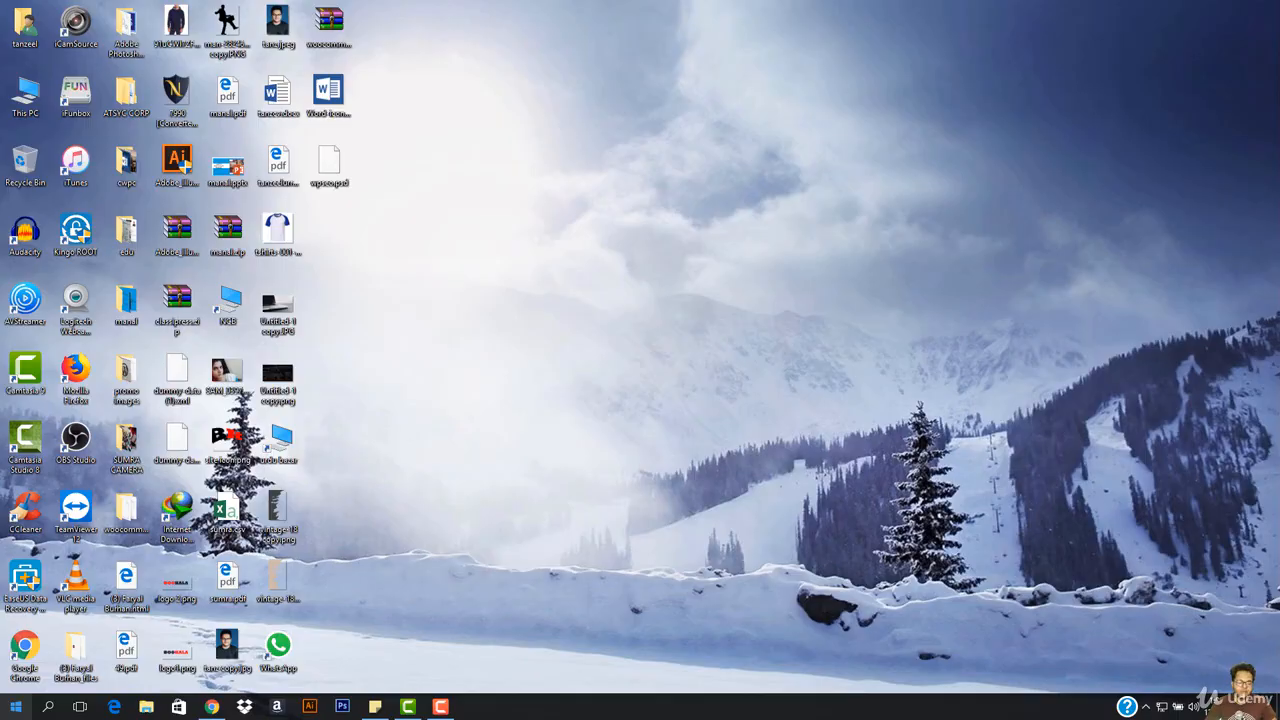
Switch to Chrome and search Google for "xampp download"
{"action": "mouse_move", "coordinate": [210, 708]}
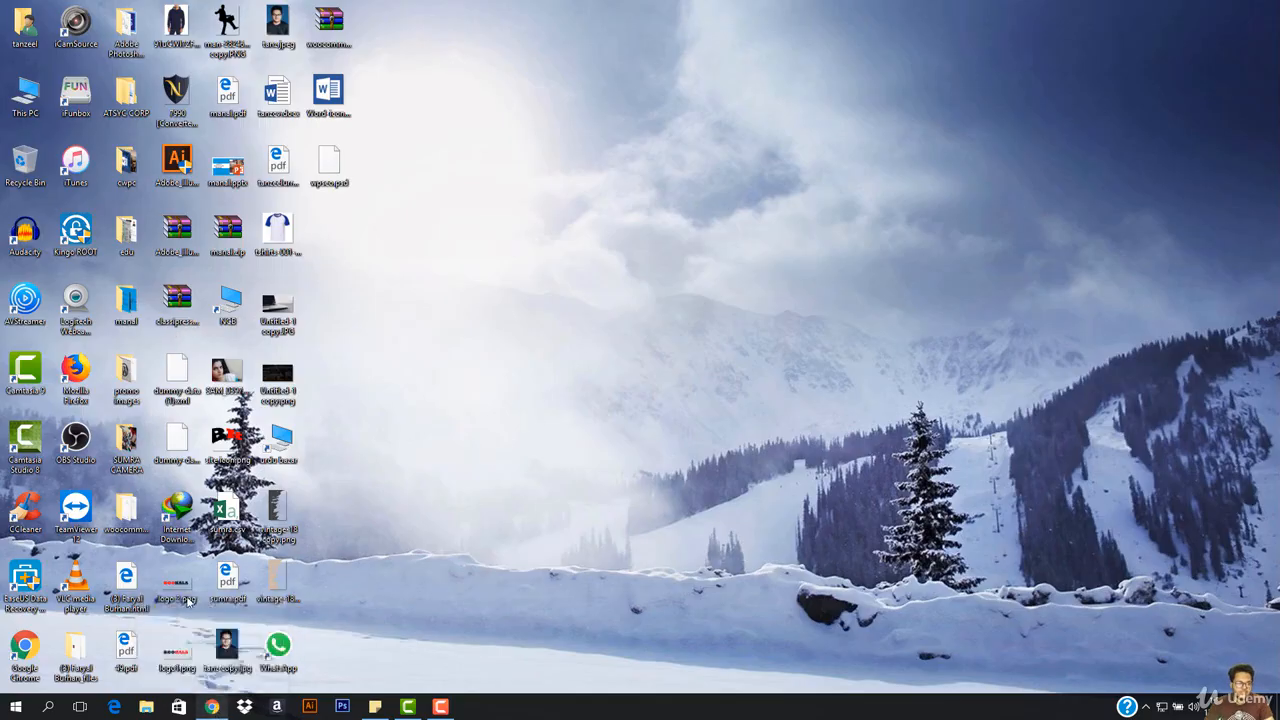
{"action": "left_click", "coordinate": [212, 707]}
{"action": "left_click", "coordinate": [150, 9]}
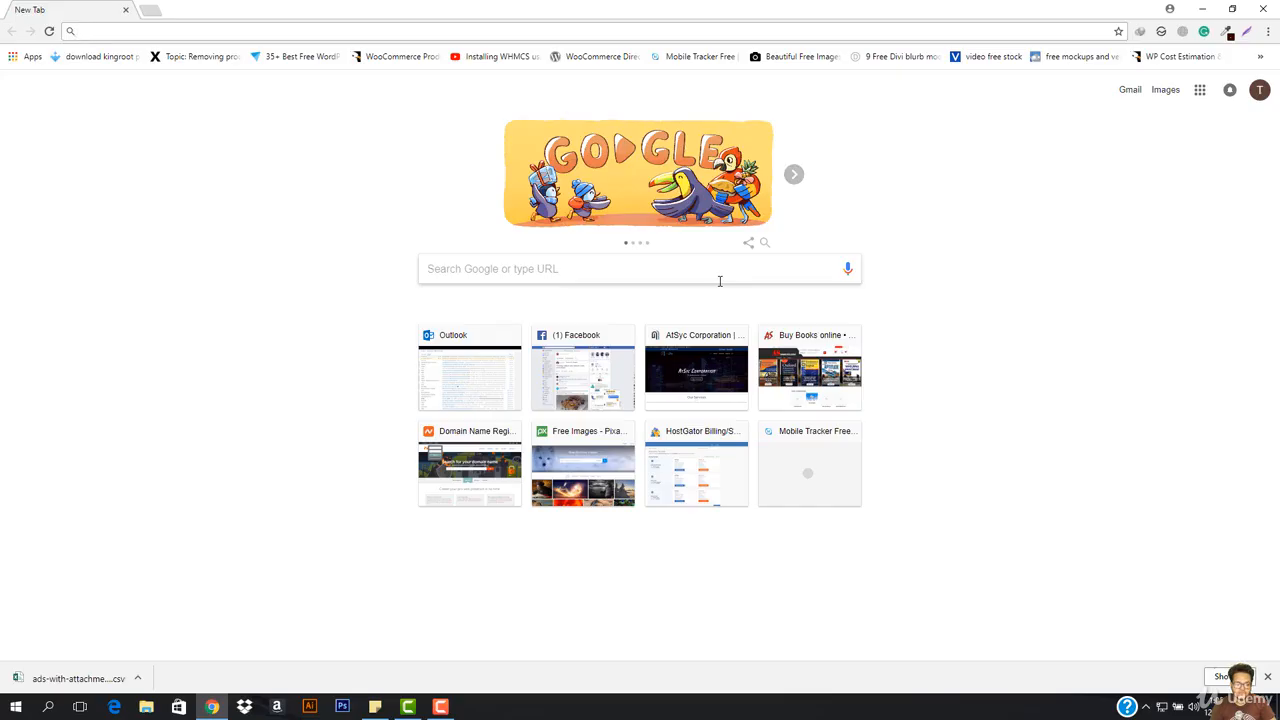
{"action": "type", "text": "x"}
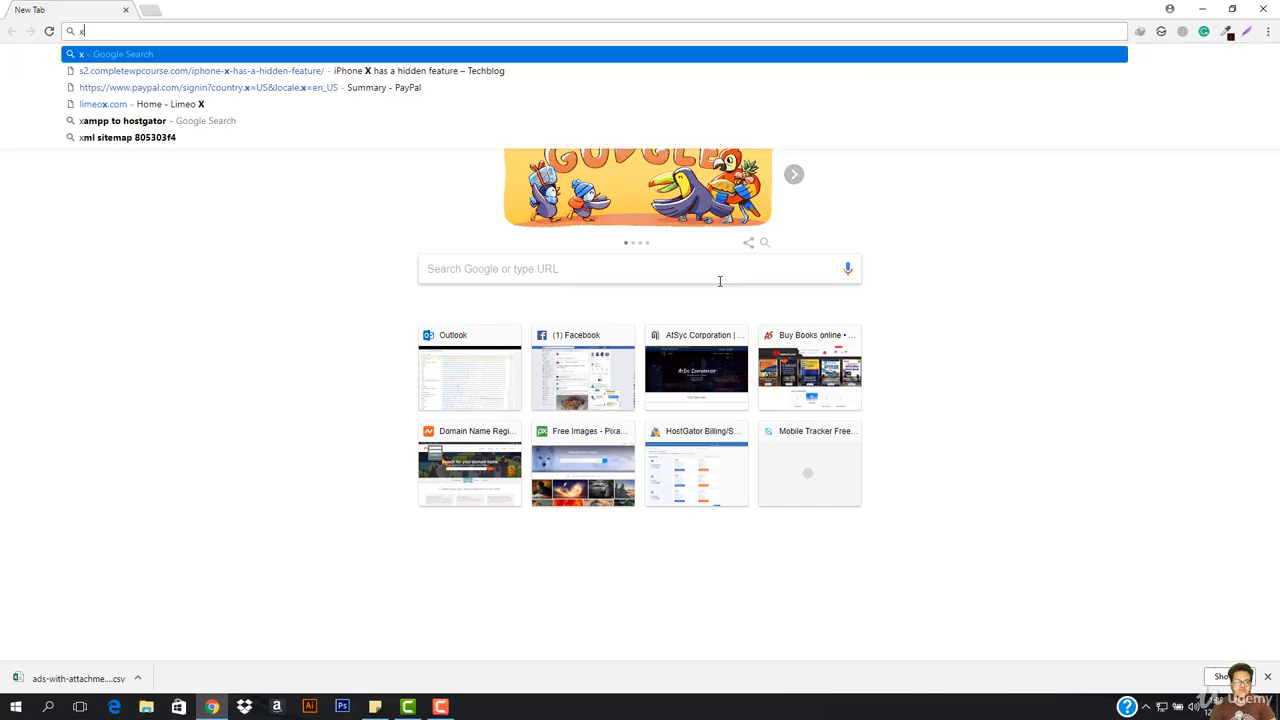
{"action": "type", "text": "ampp"}
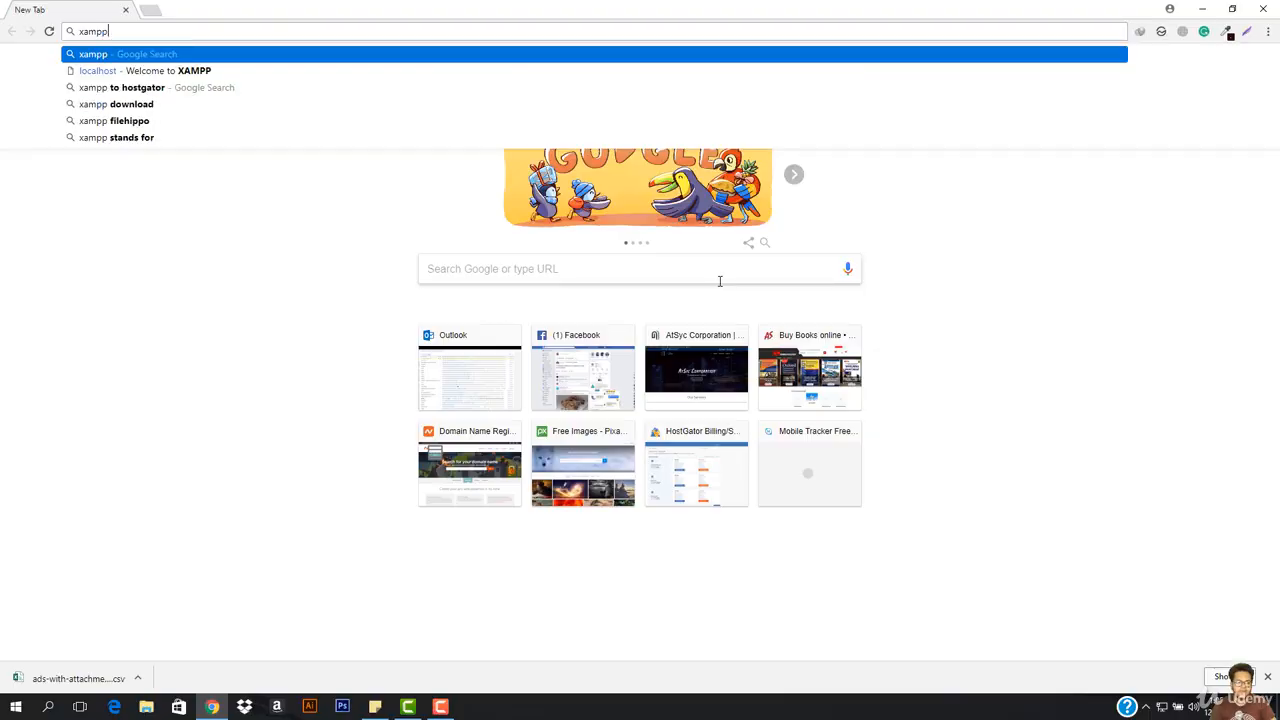
{"action": "type", "text": " downl"}
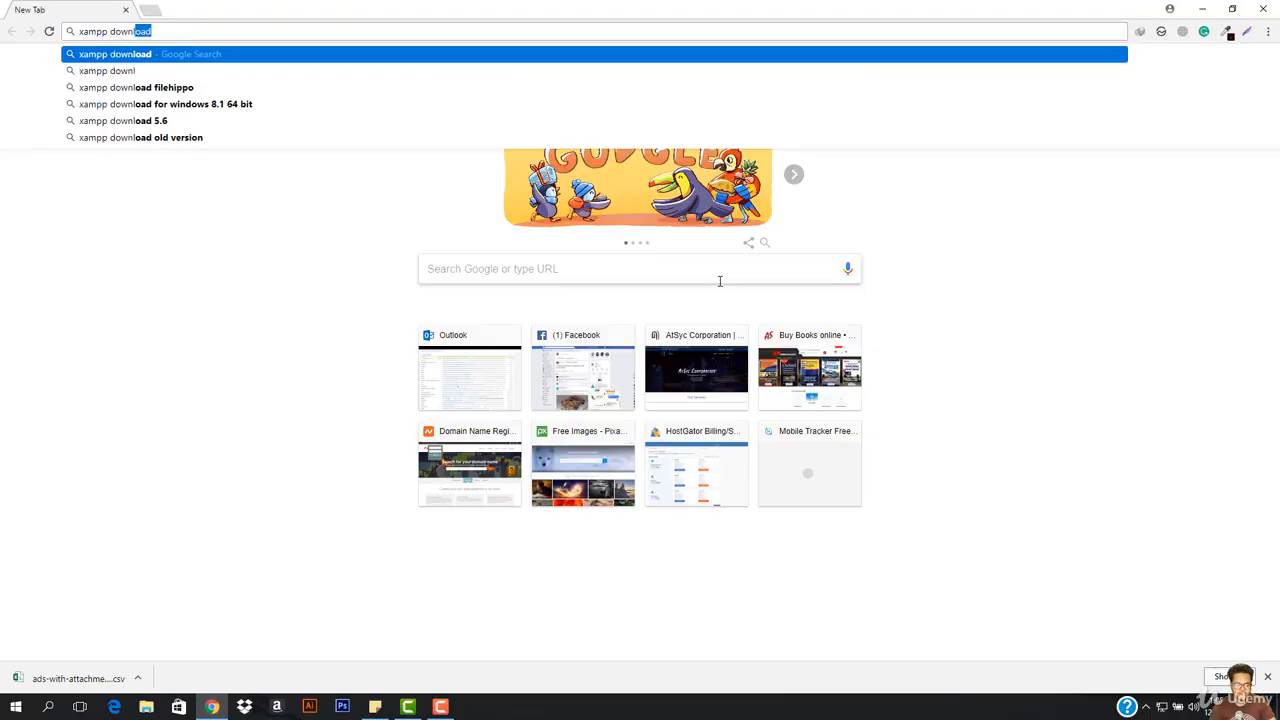
{"action": "type", "text": "oad"}
{"action": "key", "text": "Return"}
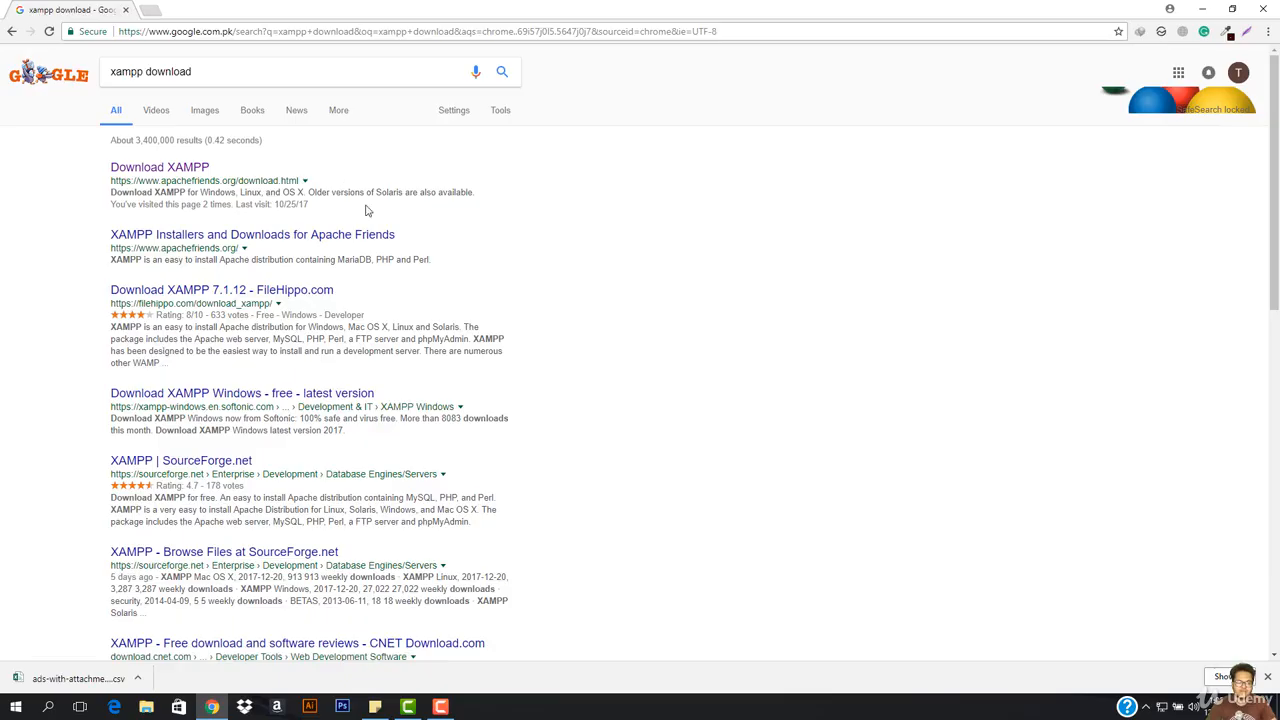
Open the "Download XAMPP" result from apachefriends.org
{"action": "left_click_drag", "start_coordinate": [114, 184], "coordinate": [275, 181]}
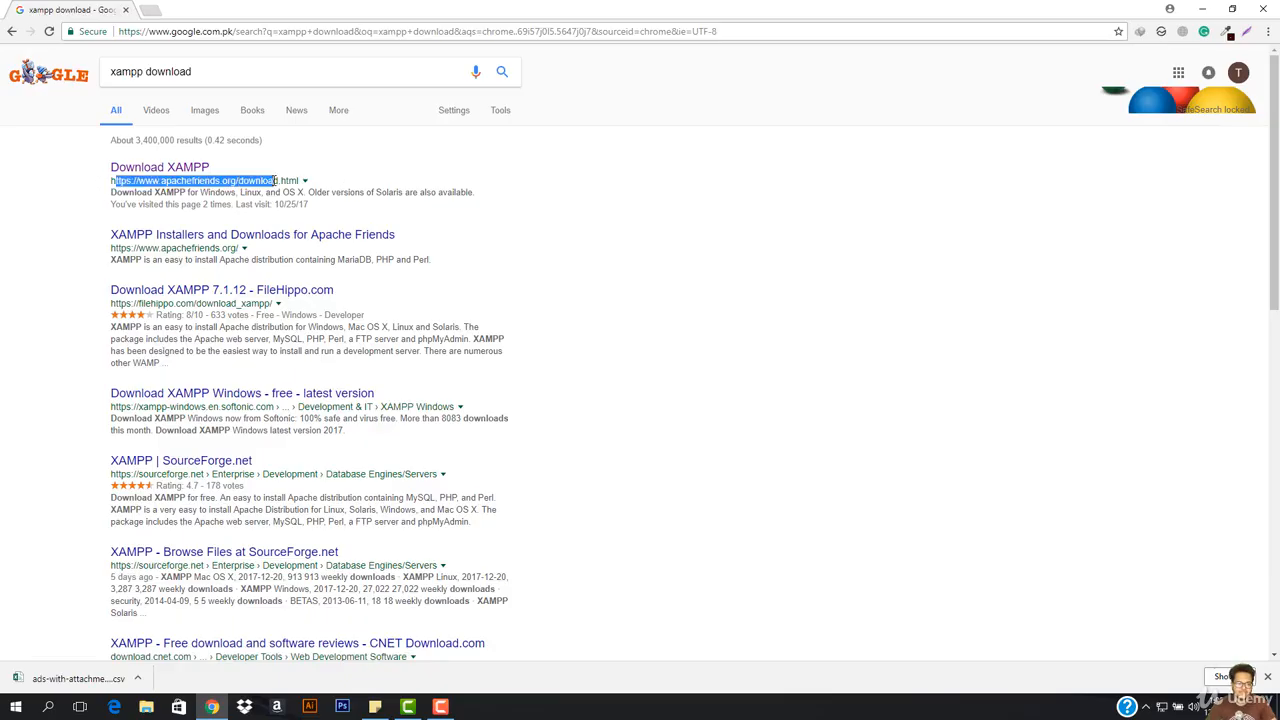
{"action": "left_click", "coordinate": [275, 181]}
{"action": "left_click", "coordinate": [188, 171]}
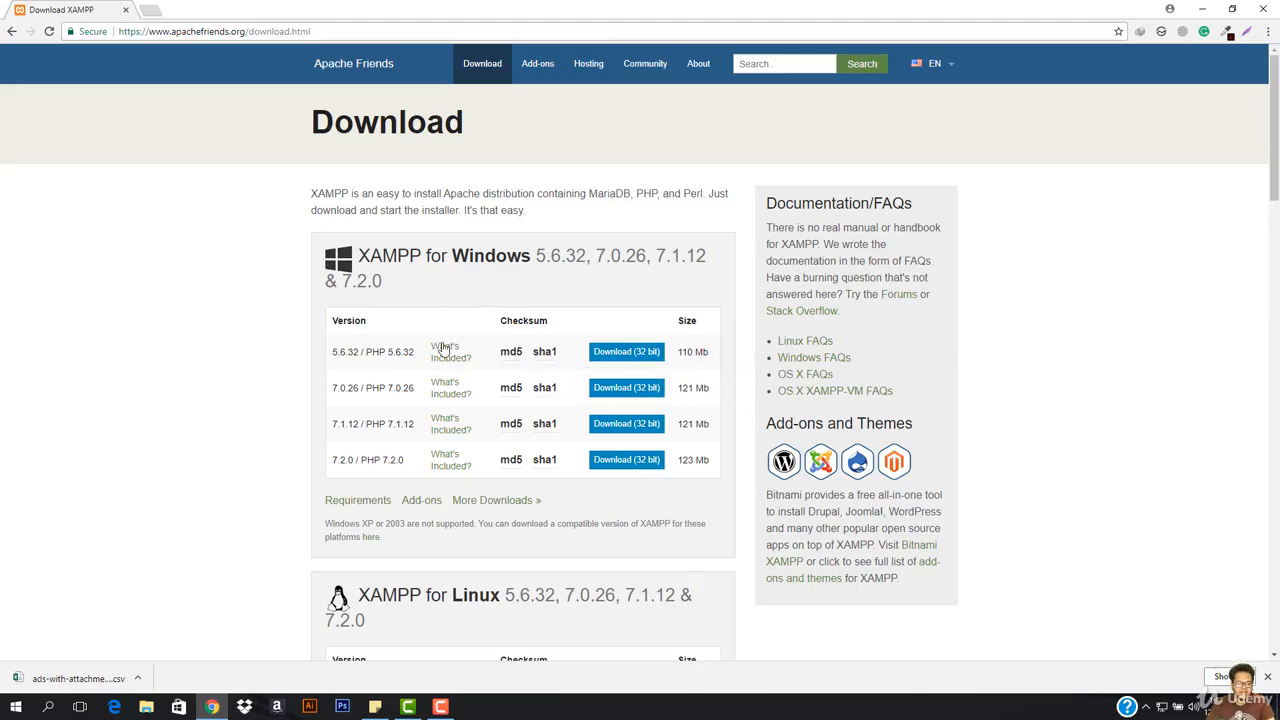
Review the XAMPP versions offered for Windows, Linux and OS X on the download page
{"action": "scroll", "coordinate": [446, 349], "scroll_direction": "down", "scroll_amount": 2}
{"action": "scroll", "coordinate": [590, 408], "scroll_direction": "down", "scroll_amount": 6}
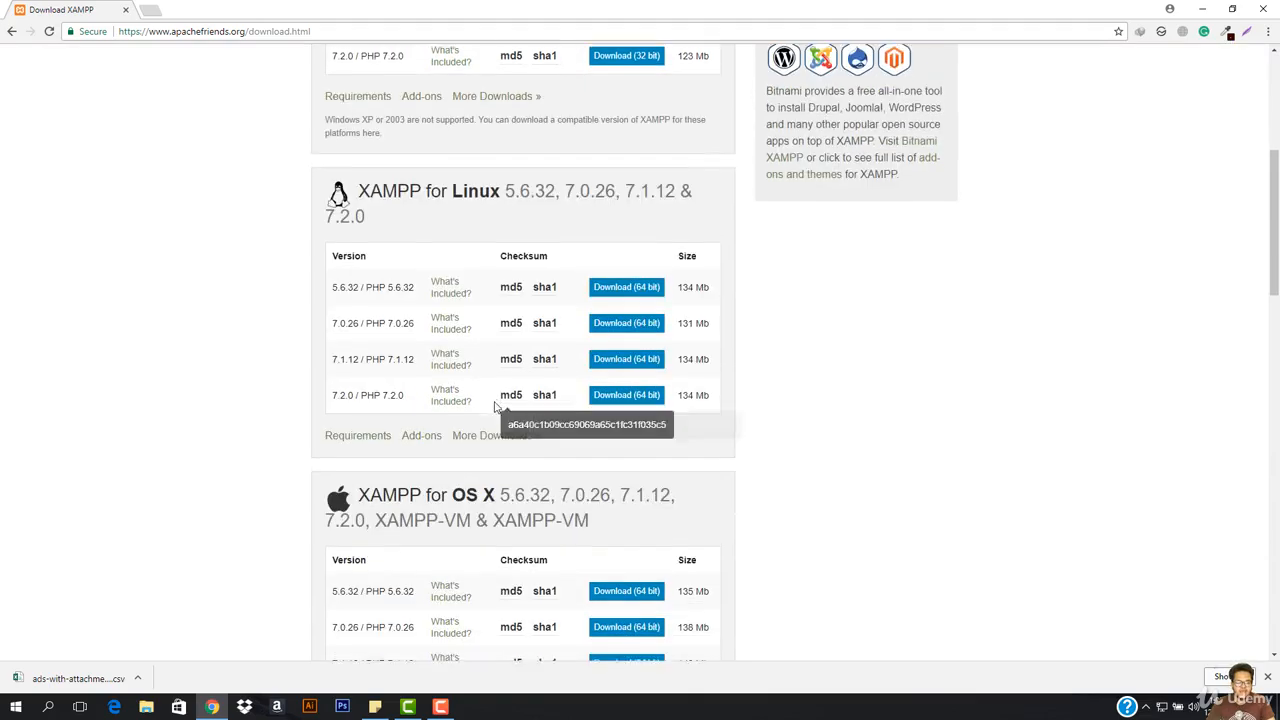
{"action": "scroll", "coordinate": [490, 410], "scroll_direction": "up", "scroll_amount": 2}
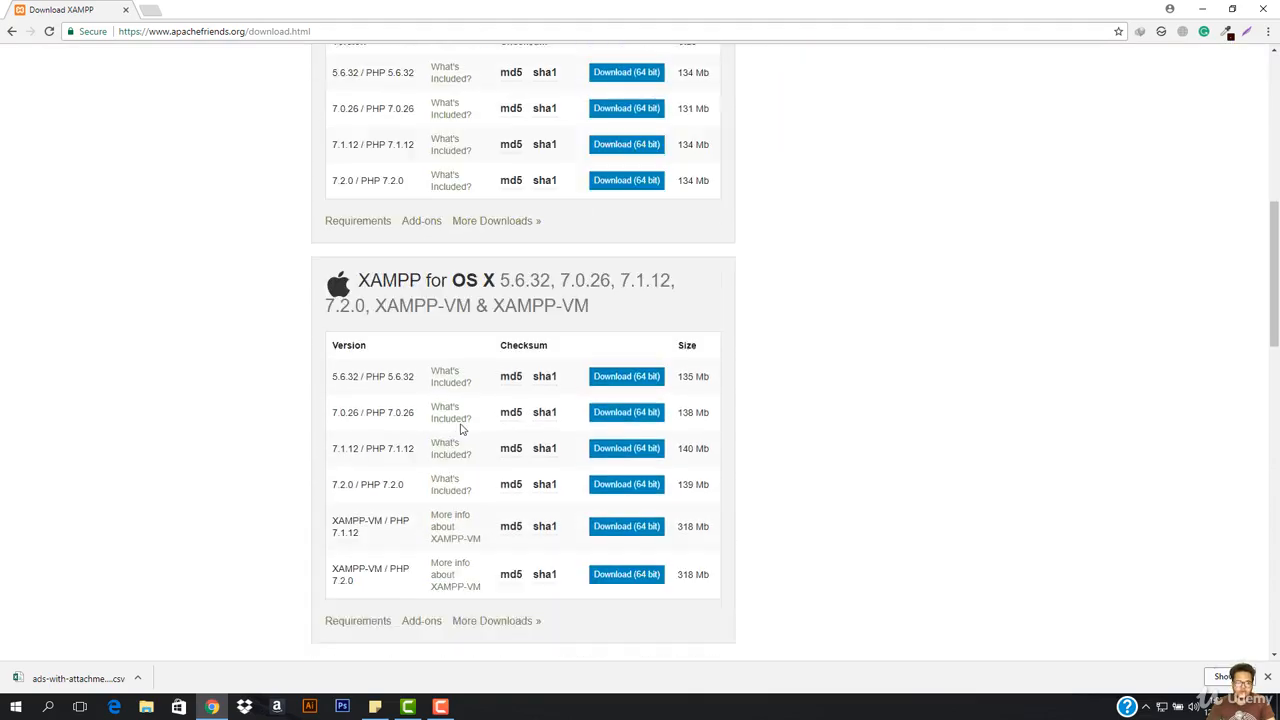
{"action": "scroll", "coordinate": [470, 420], "scroll_direction": "up", "scroll_amount": 5}
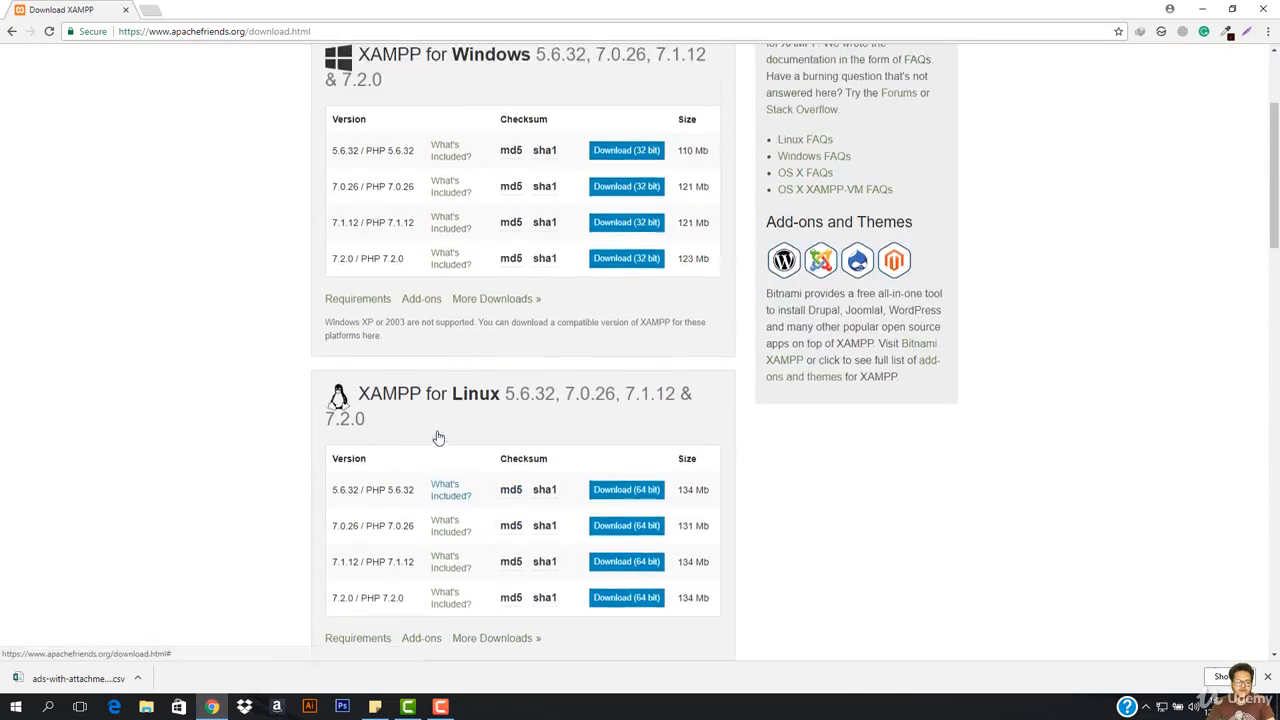
{"action": "scroll", "coordinate": [528, 453], "scroll_direction": "down", "scroll_amount": 1}
{"action": "scroll", "coordinate": [528, 453], "scroll_direction": "up", "scroll_amount": 2}
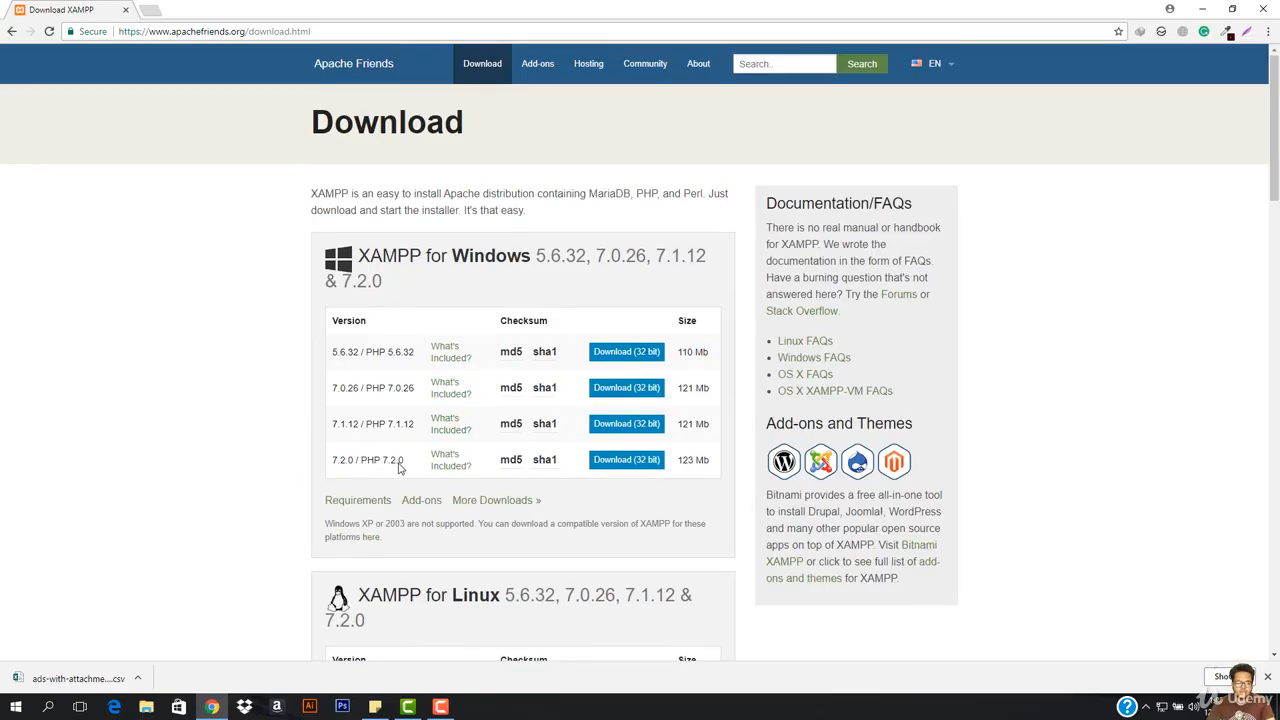
{"action": "scroll", "coordinate": [398, 468], "scroll_direction": "down", "scroll_amount": 7}
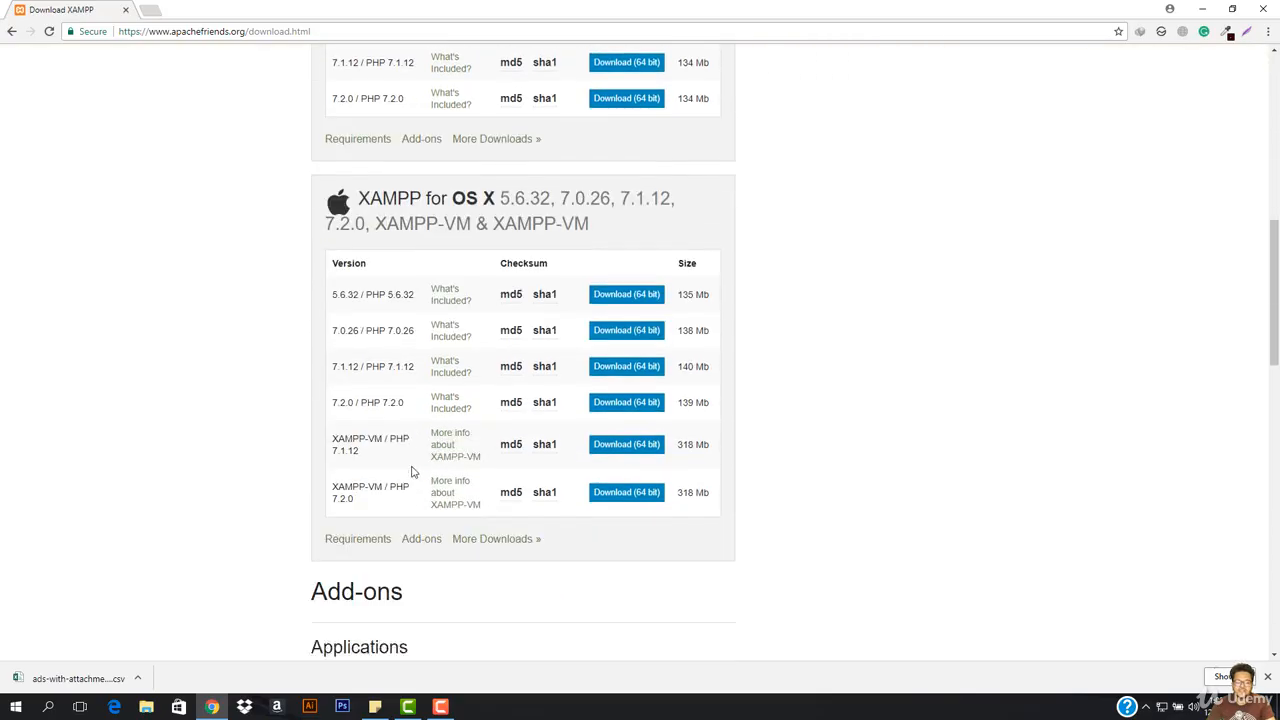
{"action": "scroll", "coordinate": [412, 472], "scroll_direction": "down", "scroll_amount": 2}
{"action": "scroll", "coordinate": [492, 430], "scroll_direction": "up", "scroll_amount": 8}
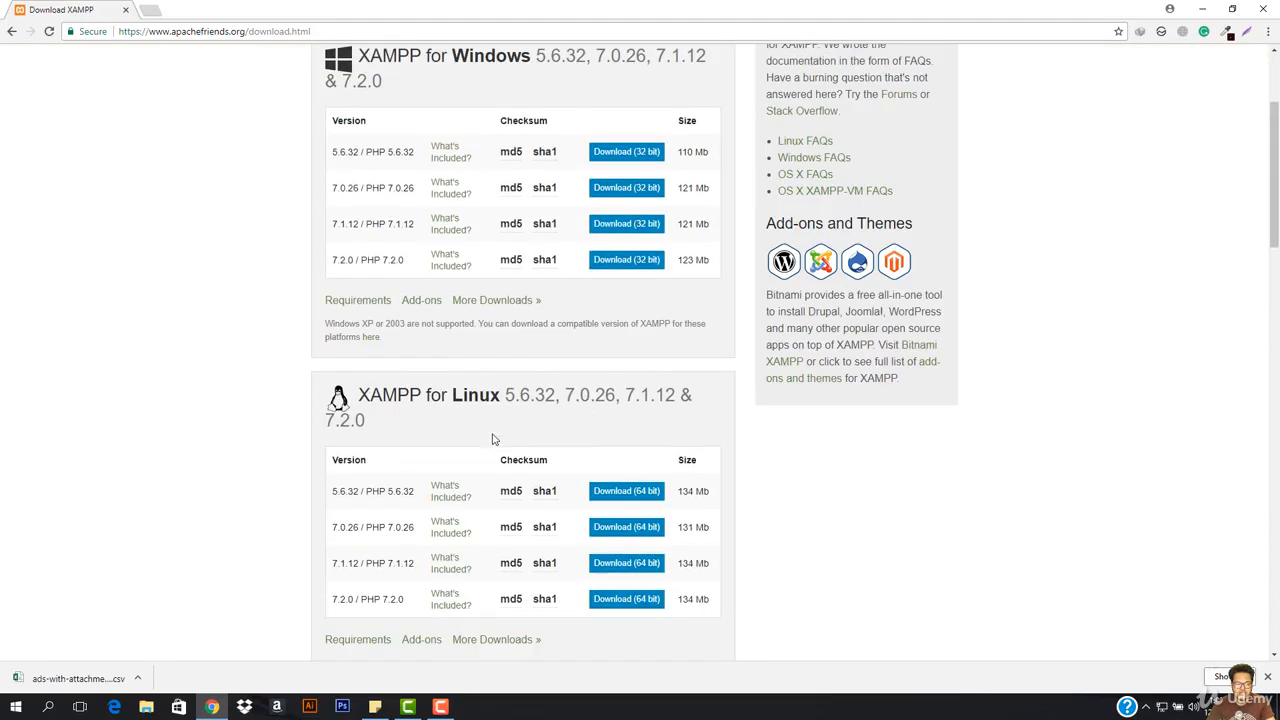
Download the 32-bit Windows installer of XAMPP 7.2.0 and launch it once the download is complete
{"action": "left_click", "coordinate": [627, 262]}
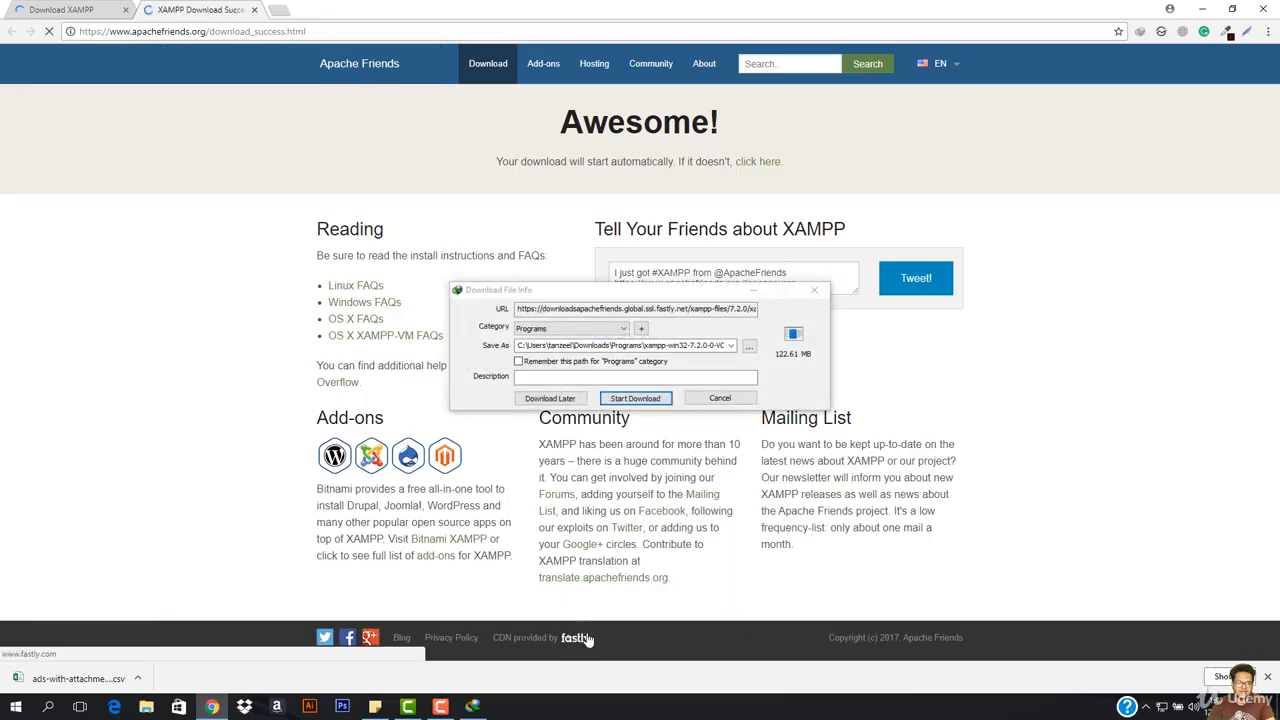
{"action": "left_click", "coordinate": [643, 404]}
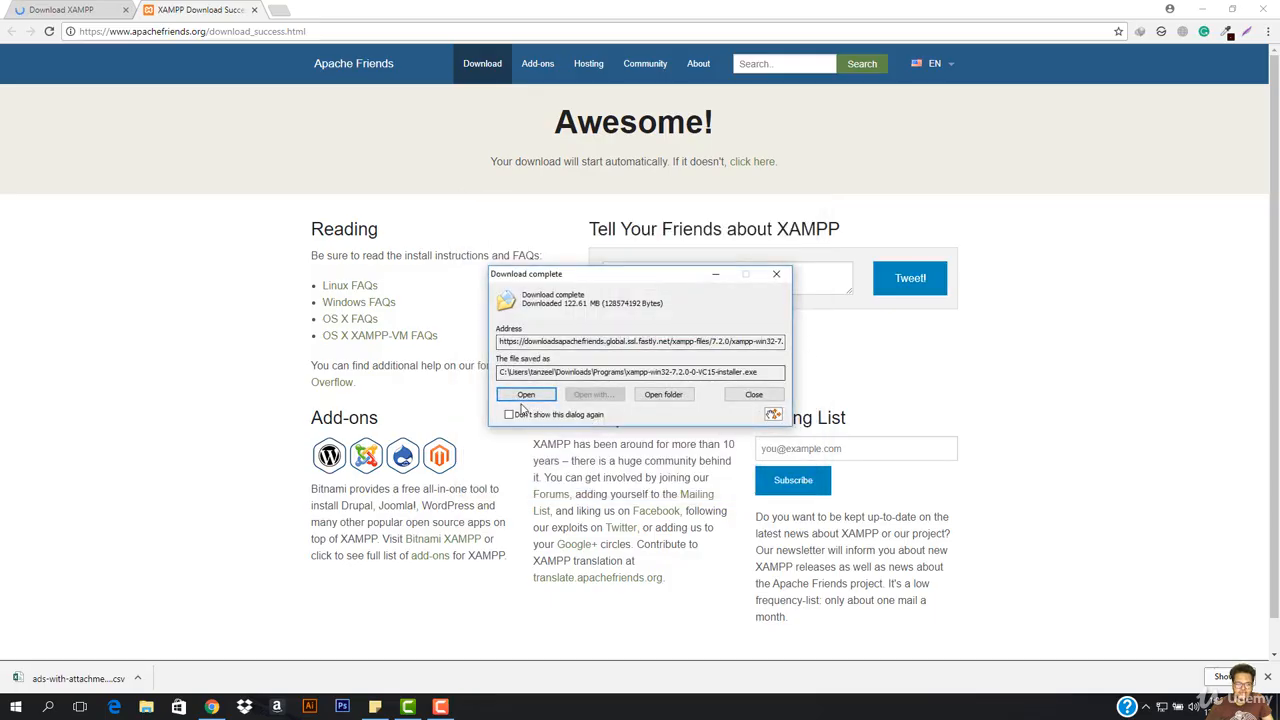
{"action": "left_click", "coordinate": [519, 398]}
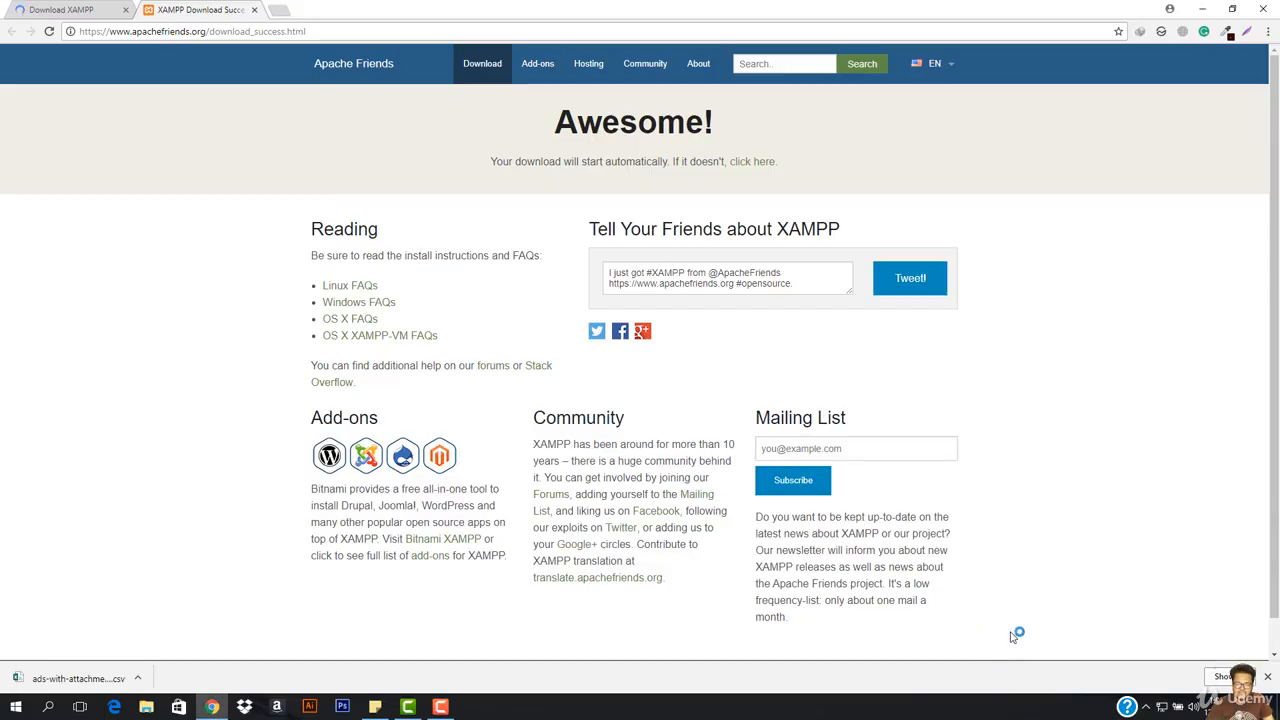
{"action": "left_click", "coordinate": [1268, 678]}
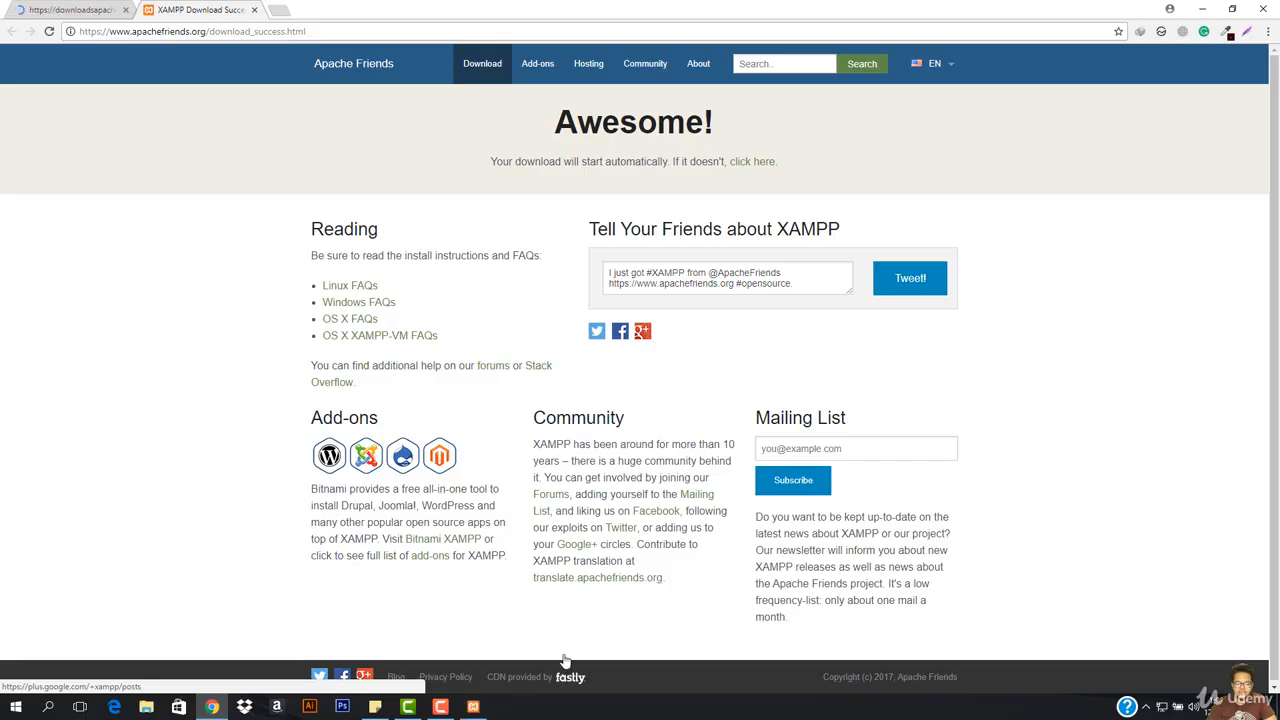
Bring up the XAMPP setup, acknowledge the User Account Control warning and accept all default components
{"action": "left_click", "coordinate": [478, 708]}
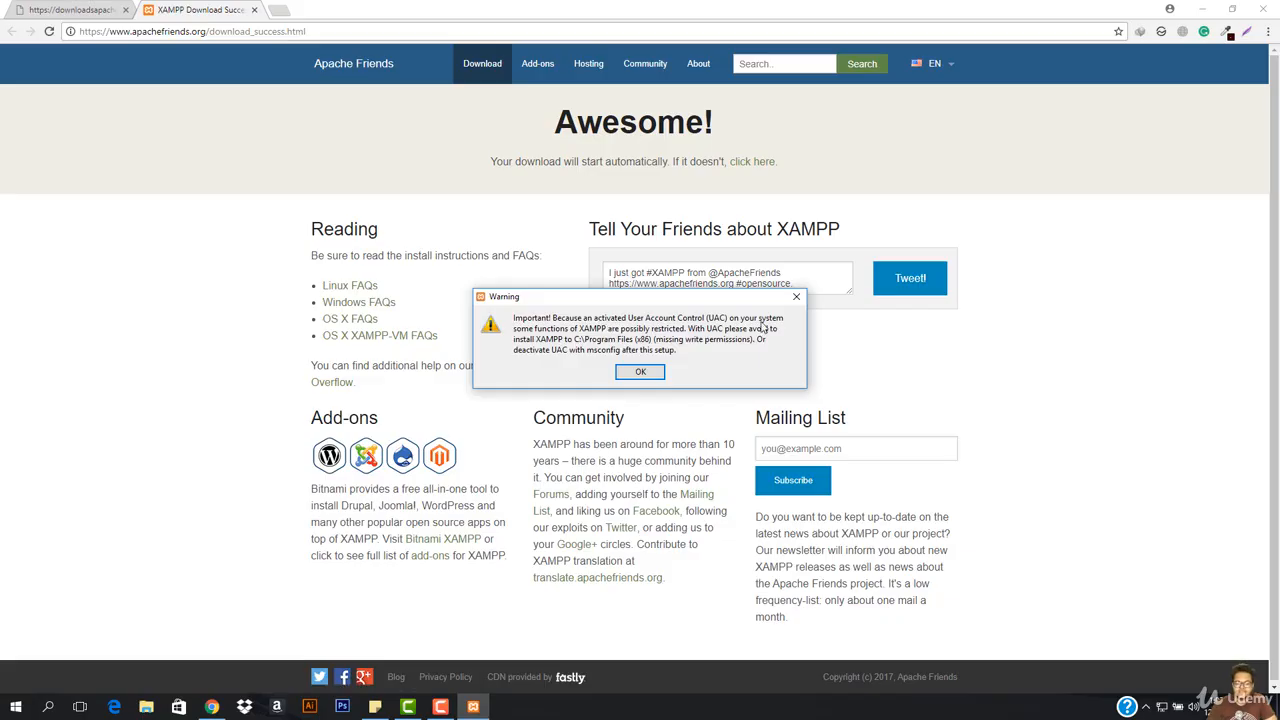
{"action": "left_click", "coordinate": [641, 372]}
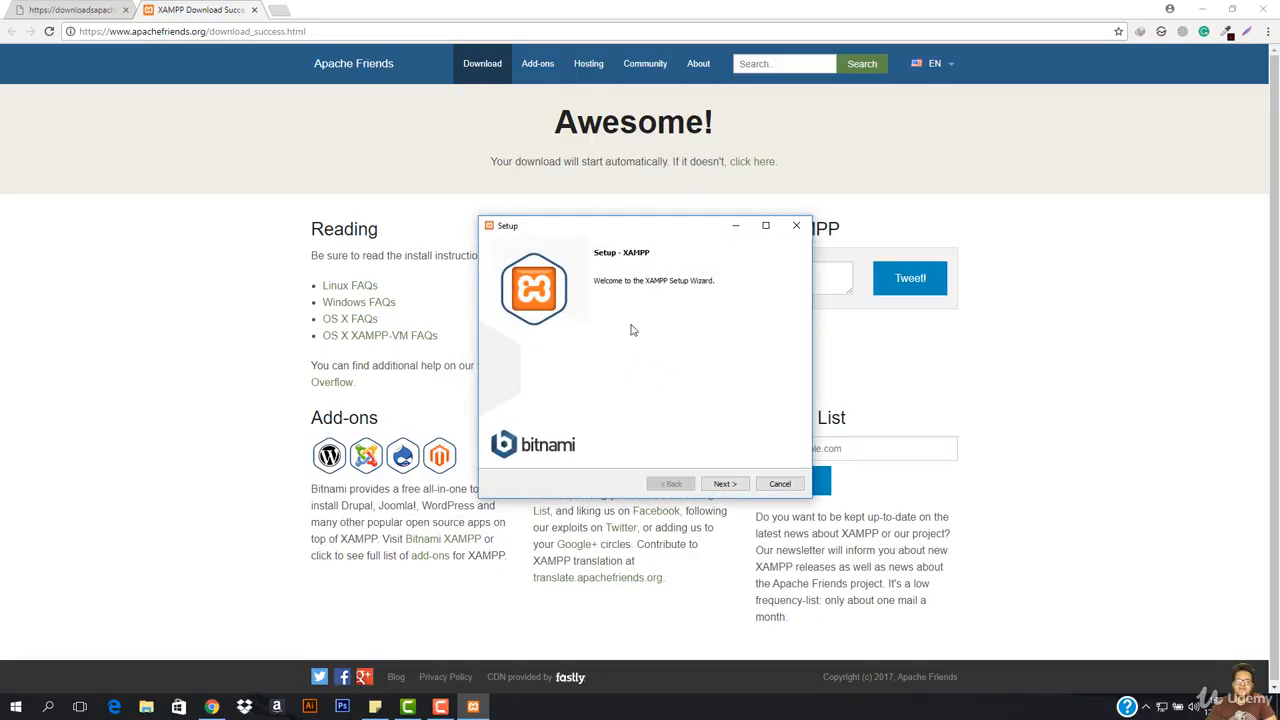
{"action": "left_click", "coordinate": [726, 484]}
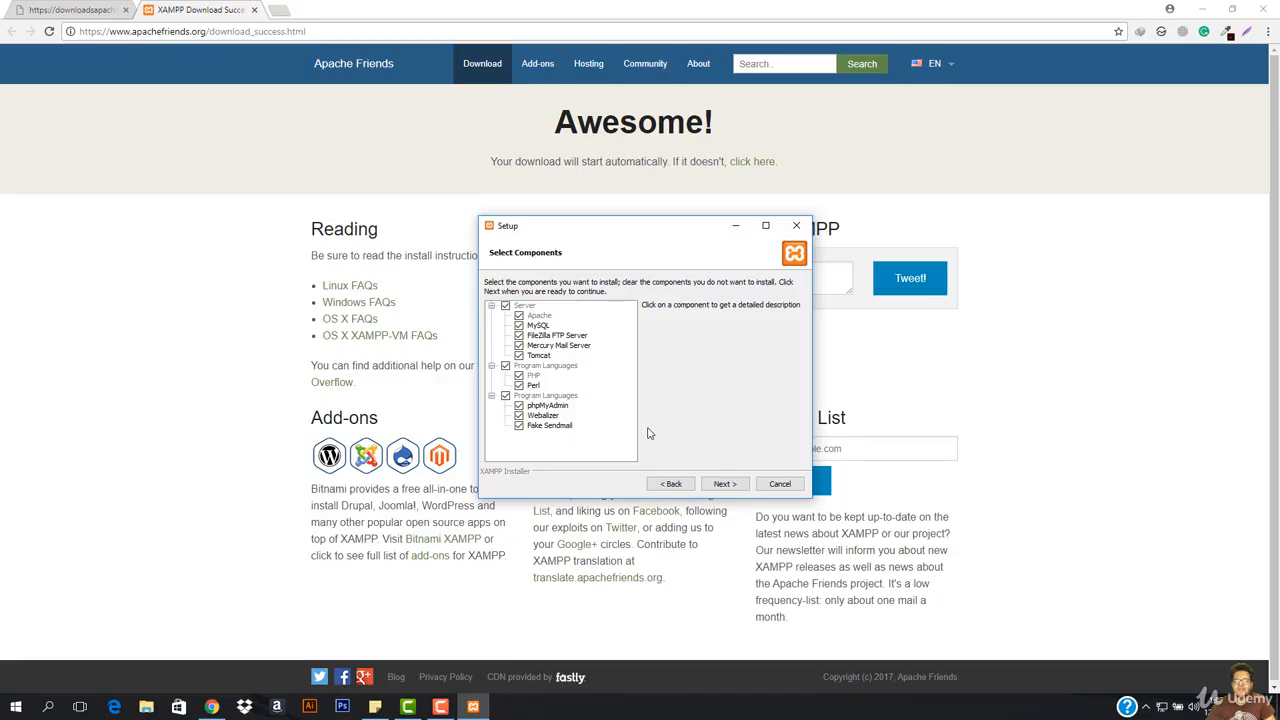
{"action": "left_click", "coordinate": [725, 484]}
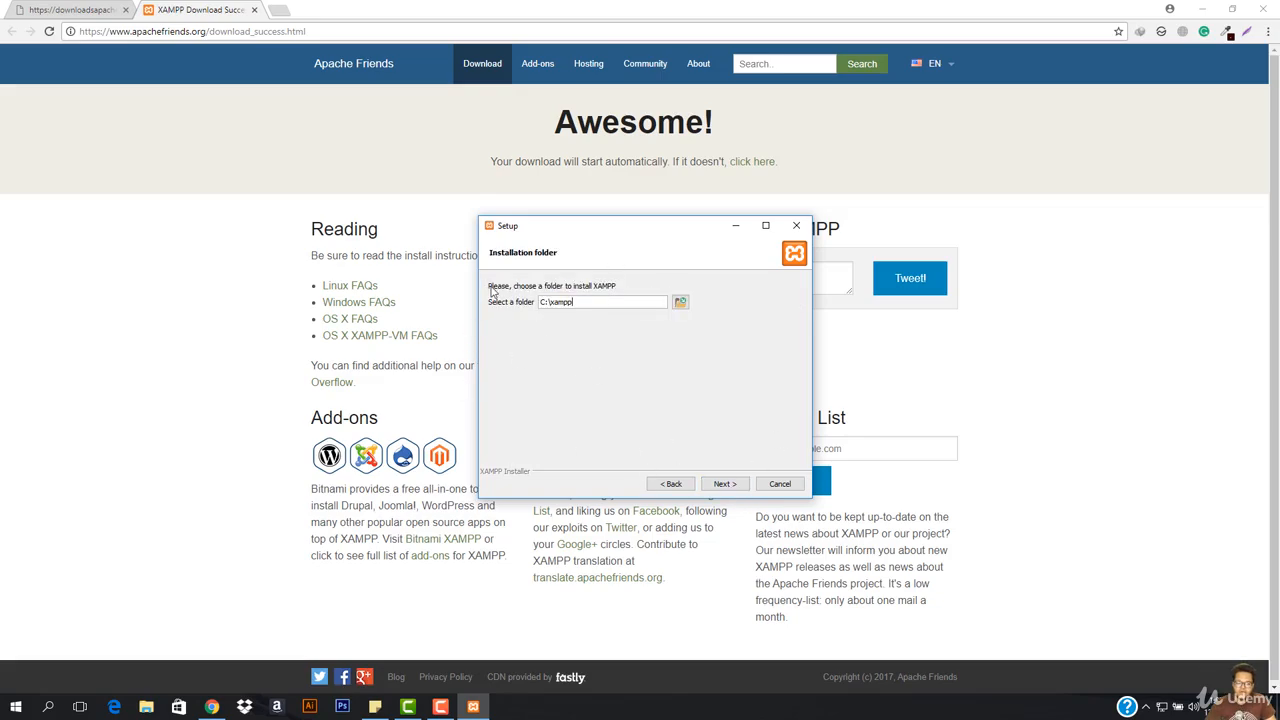
Check the computer's drives under This PC in File Explorer and return to the XAMPP setup
{"action": "left_click", "coordinate": [146, 708]}
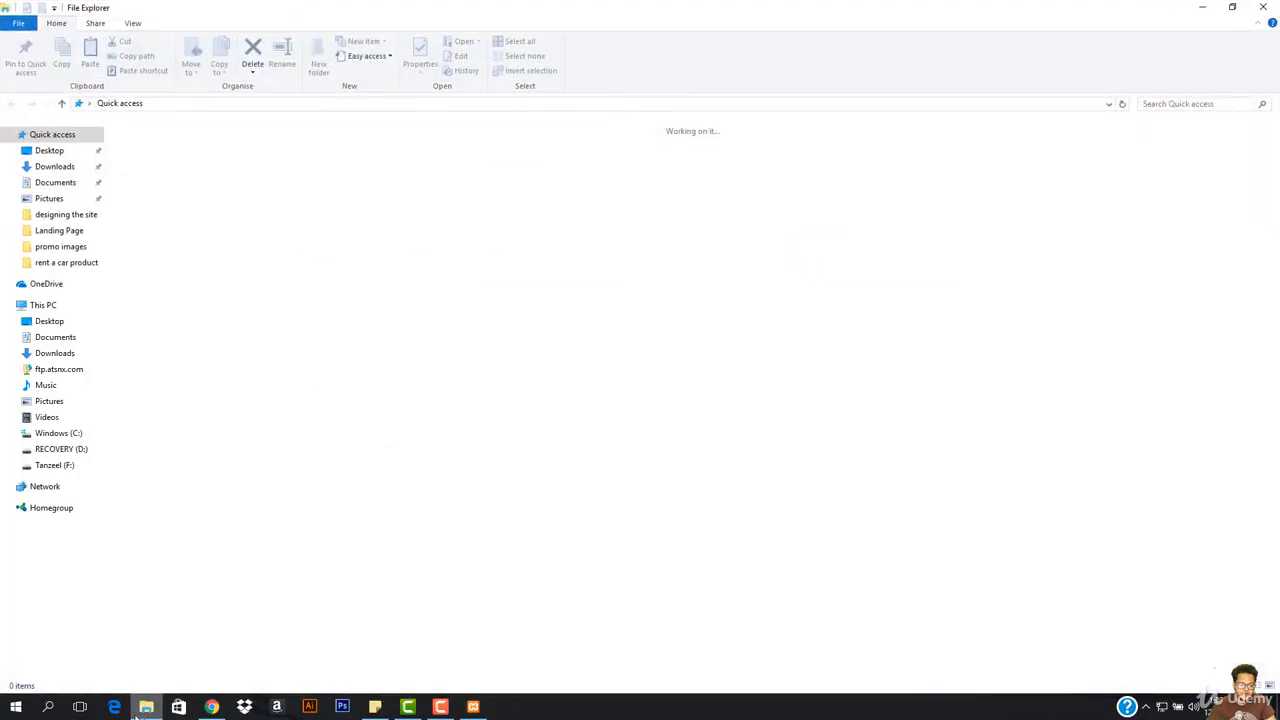
{"action": "left_click", "coordinate": [45, 305]}
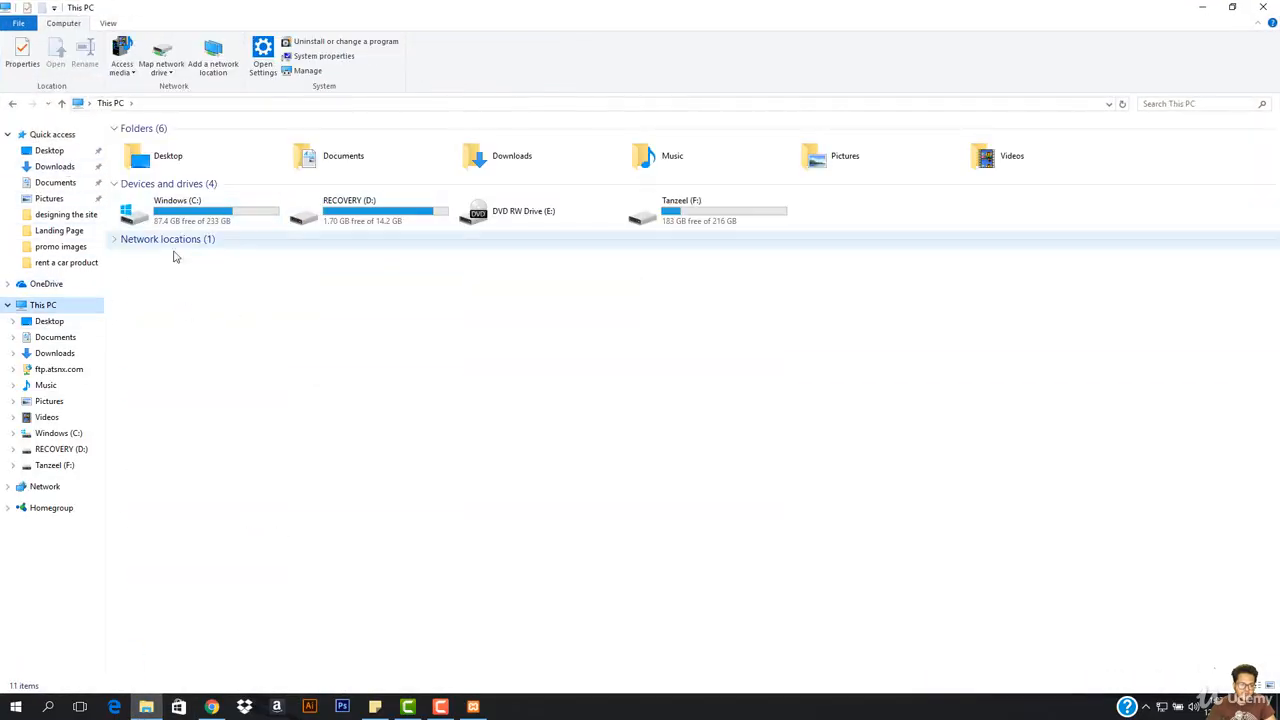
{"action": "left_click", "coordinate": [1263, 8]}
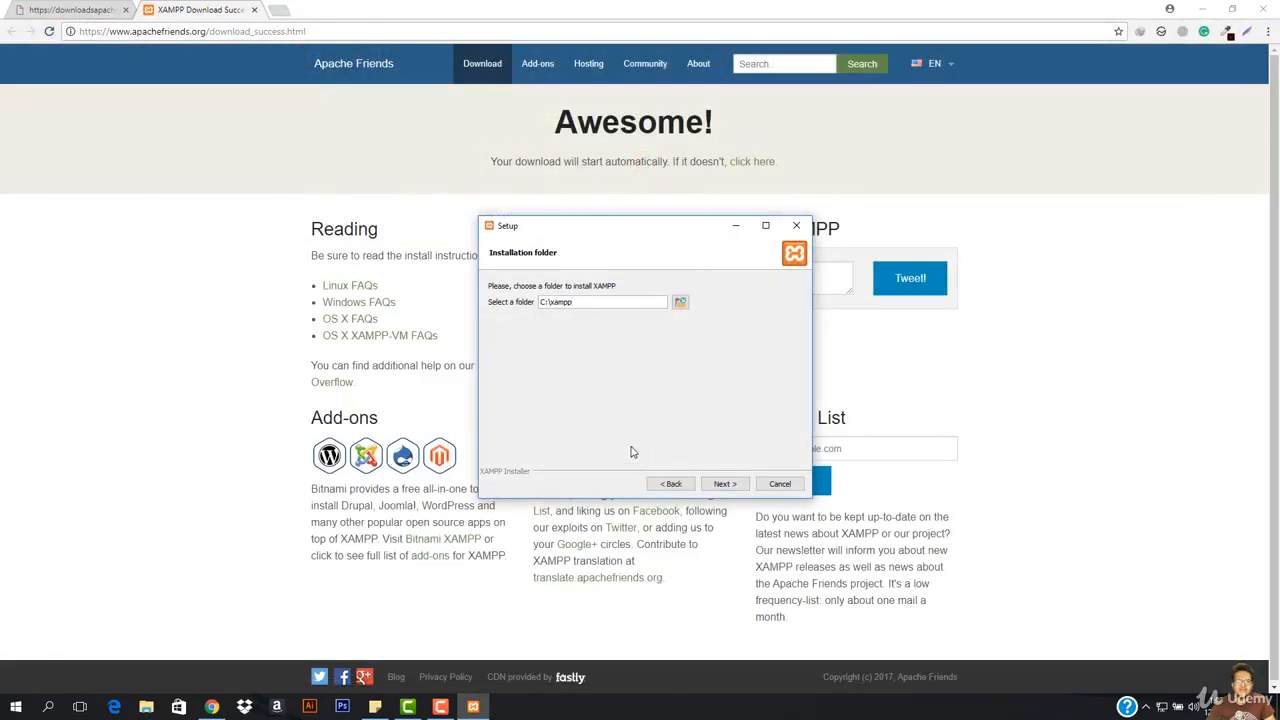
Install XAMPP into C:\xampp and finish the setup with the option to start the Control Panel enabled
{"action": "left_click", "coordinate": [725, 484]}
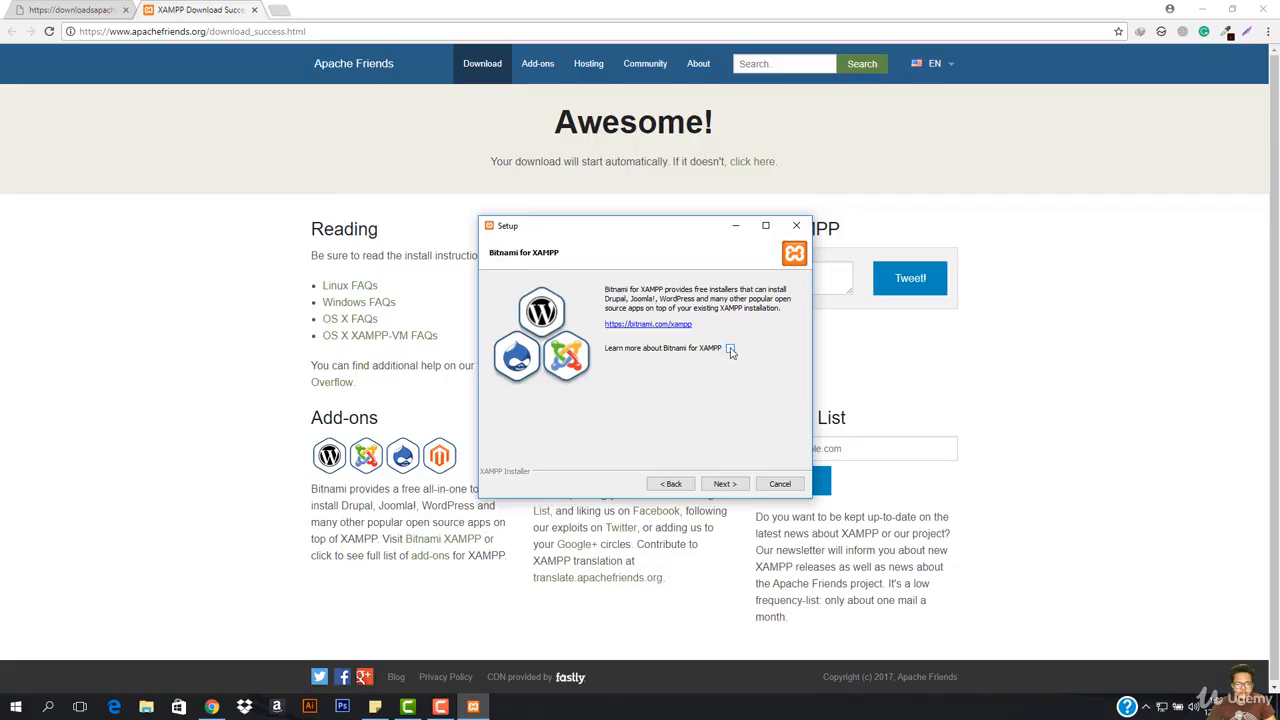
{"action": "left_click", "coordinate": [725, 484]}
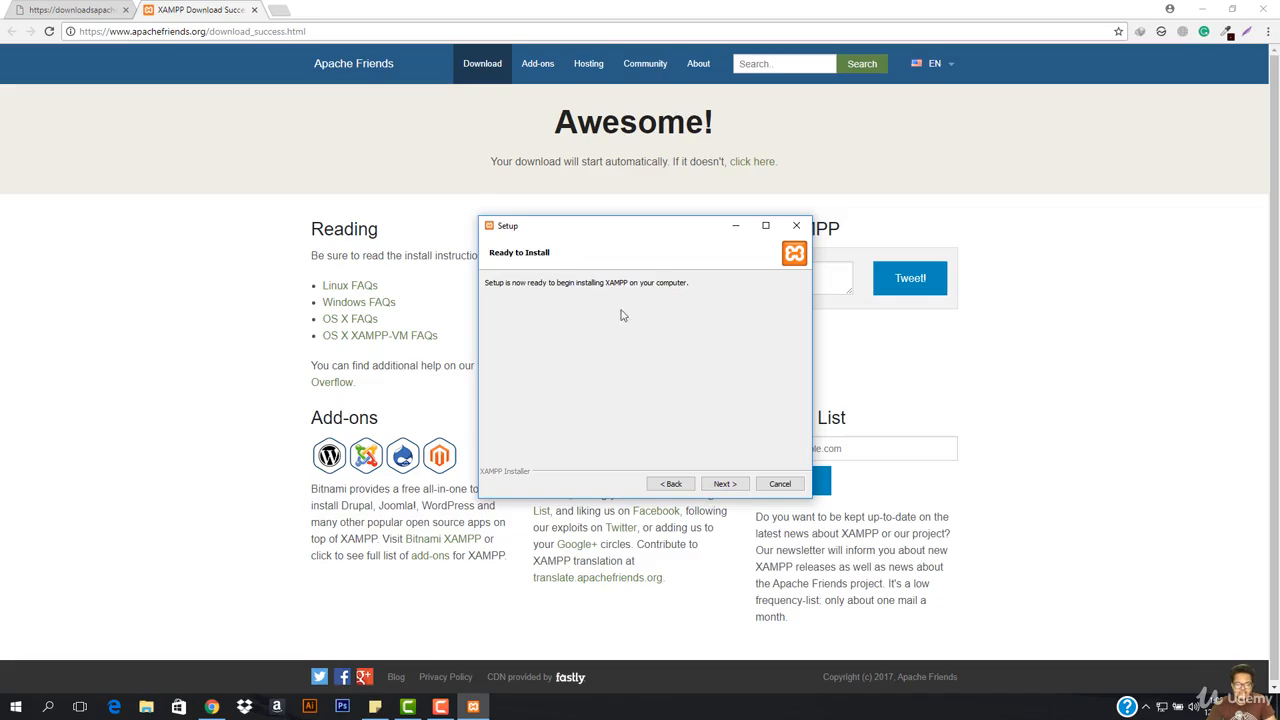
{"action": "left_click", "coordinate": [735, 484]}
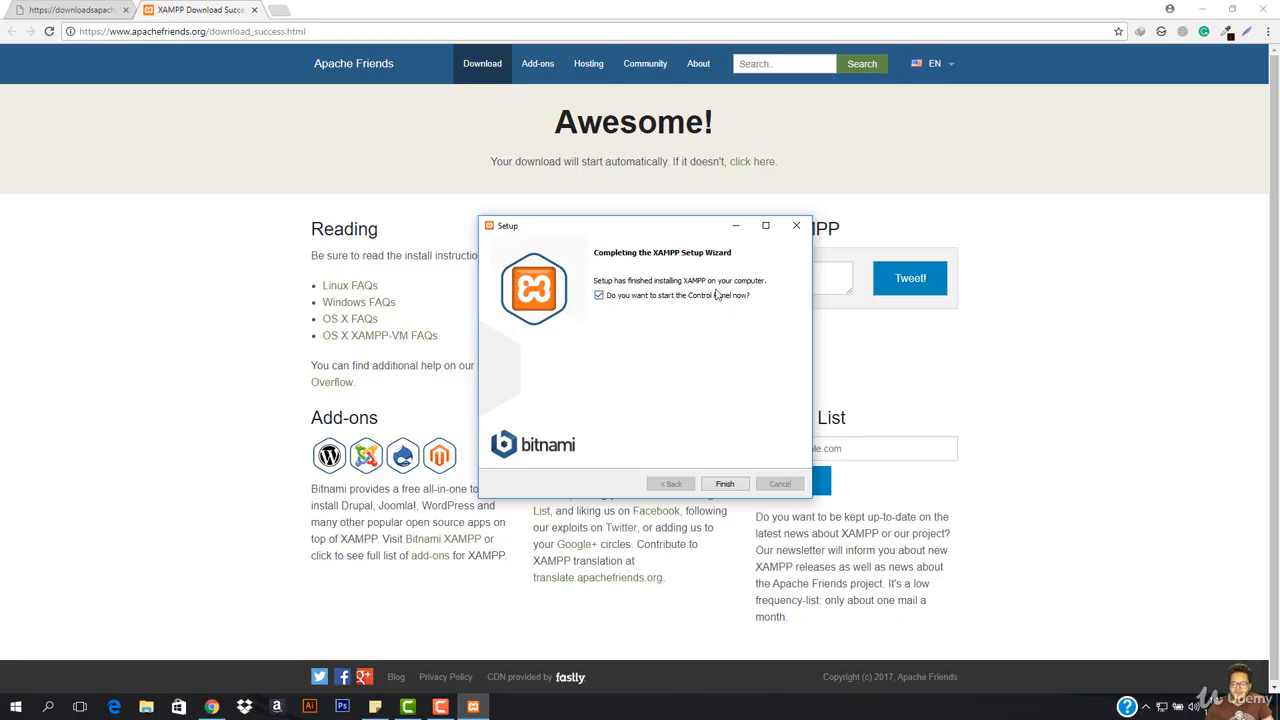
{"action": "left_click", "coordinate": [725, 483]}
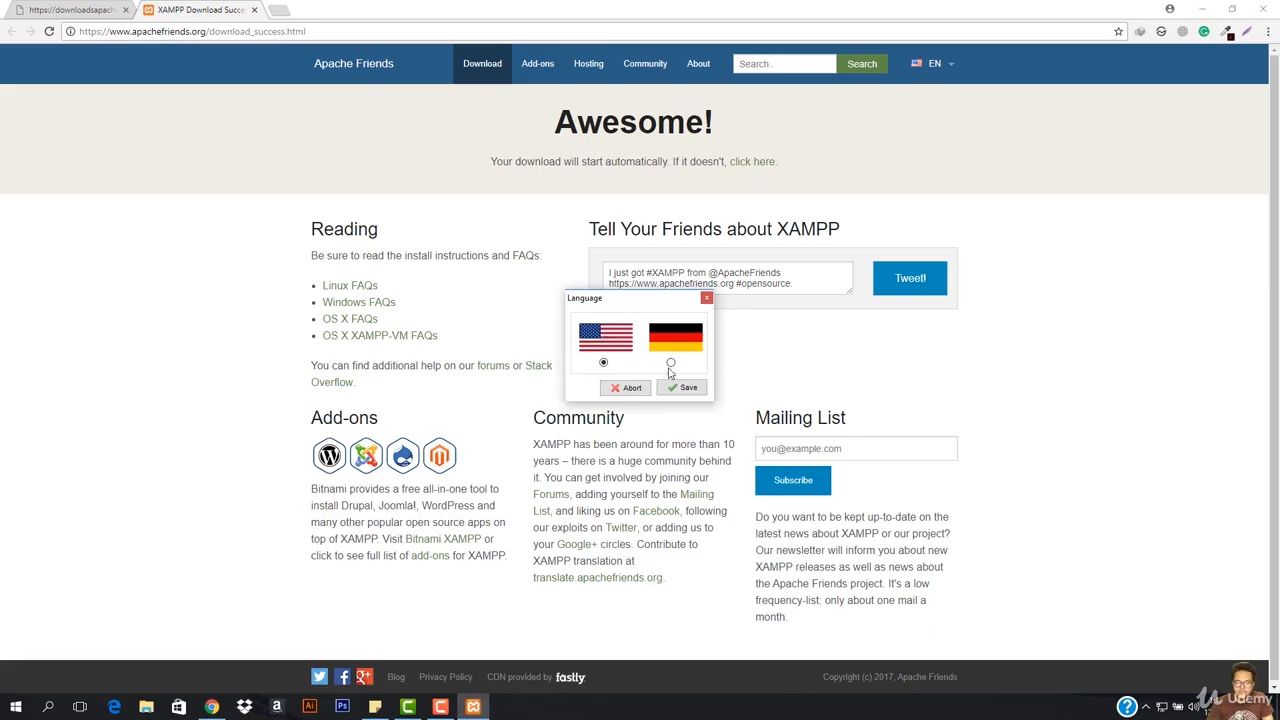
Save English as the XAMPP Control Panel language and start the Apache and MySQL modules
{"action": "left_click", "coordinate": [688, 389]}
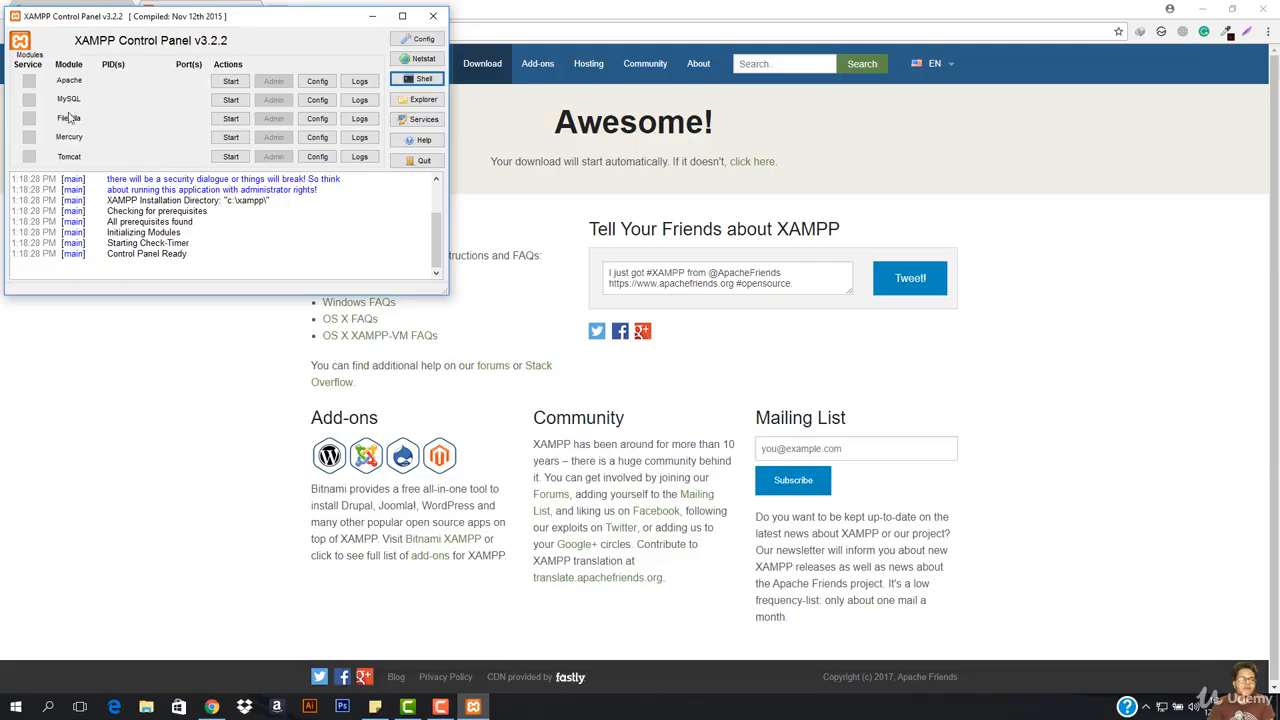
{"action": "left_click", "coordinate": [230, 81]}
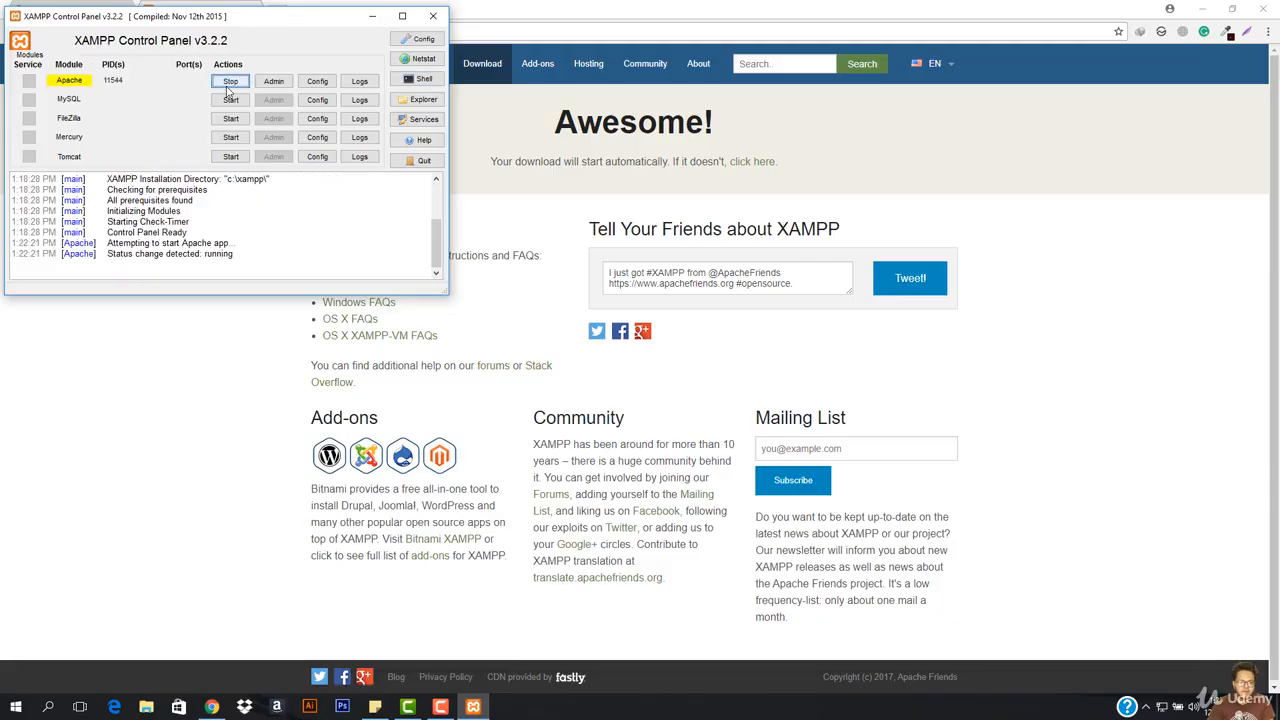
{"action": "left_click", "coordinate": [234, 101]}
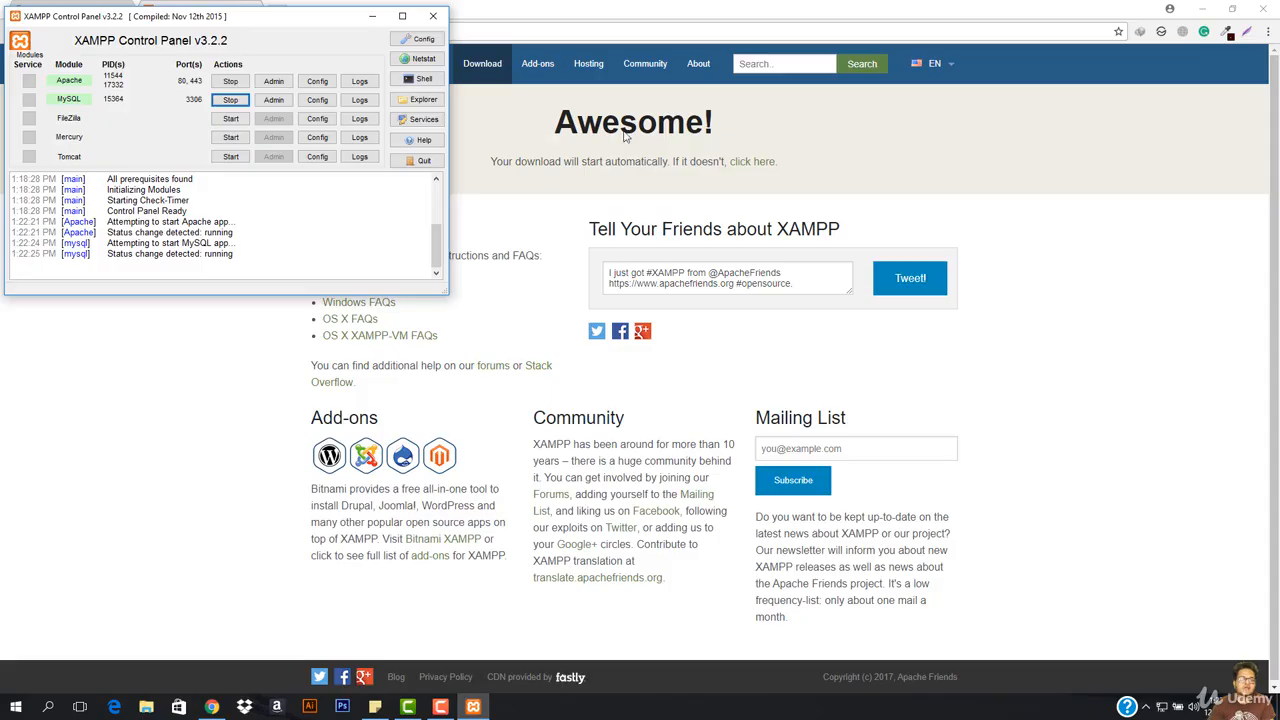
Open localhost in a new browser tab and look over the XAMPP welcome page
{"action": "left_click", "coordinate": [451, 129]}
{"action": "left_click", "coordinate": [283, 11]}
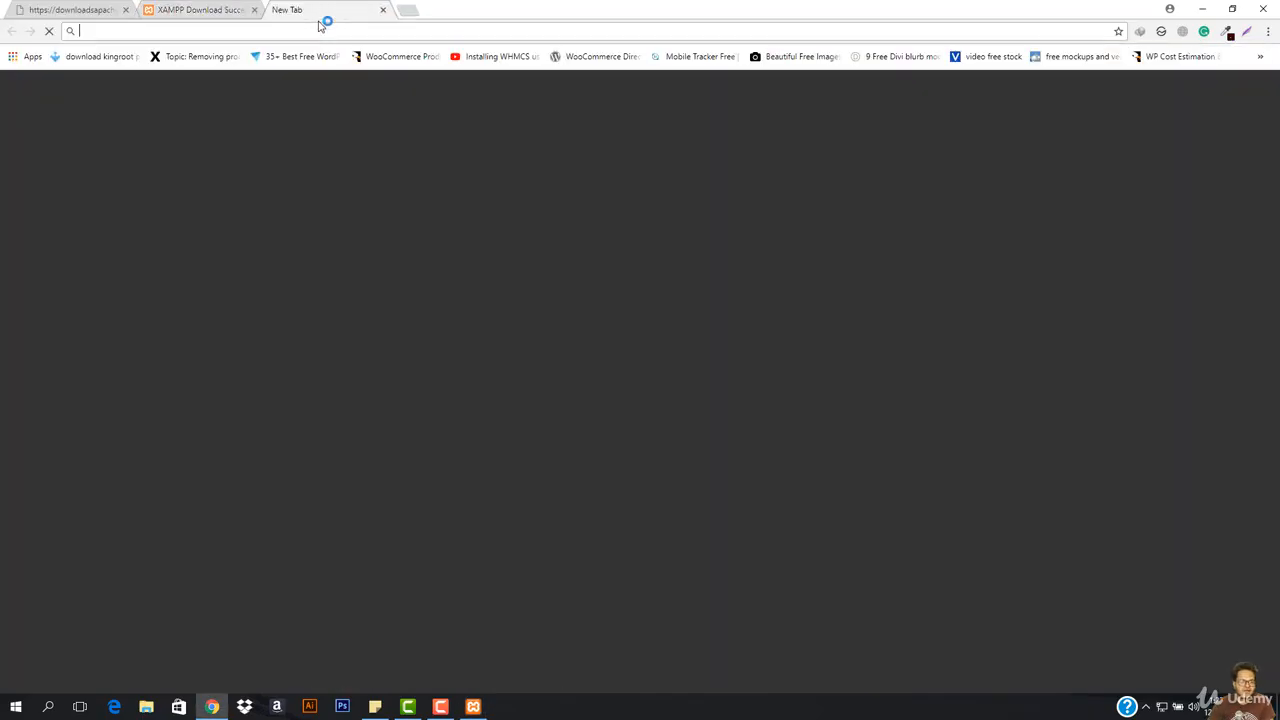
{"action": "type", "text": "local"}
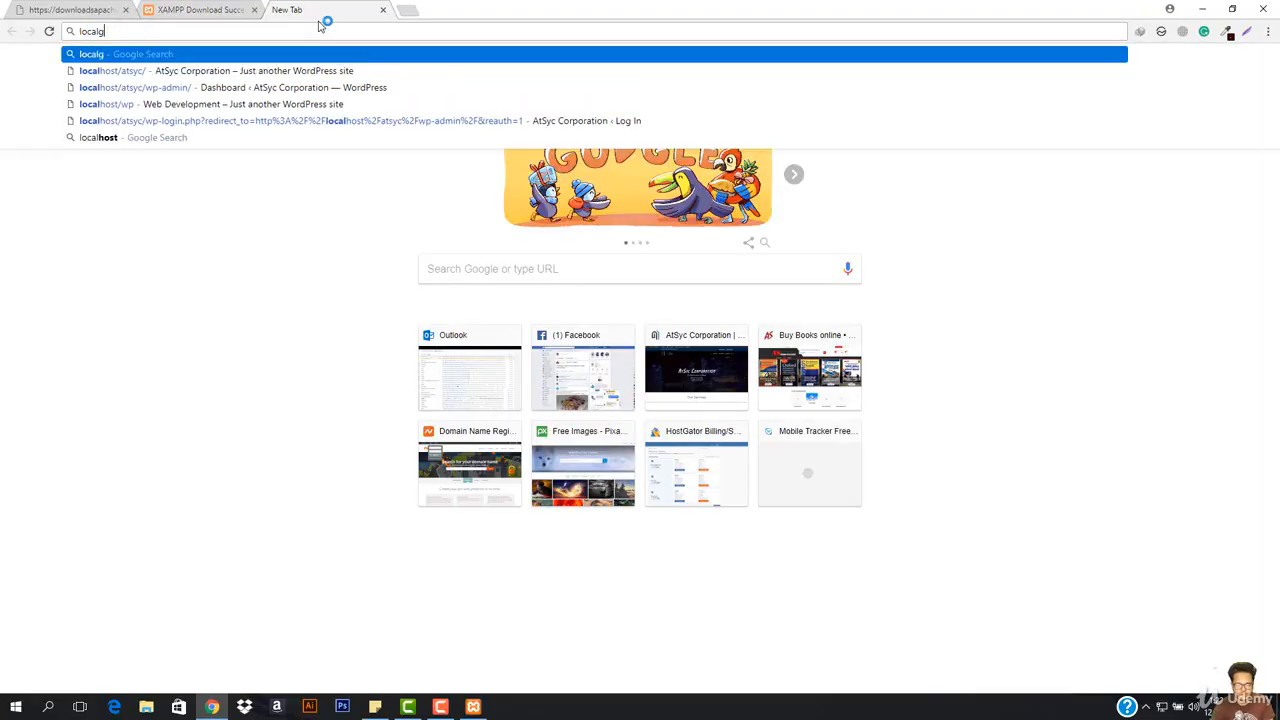
{"action": "type", "text": "h"}
{"action": "key", "text": "Delete"}
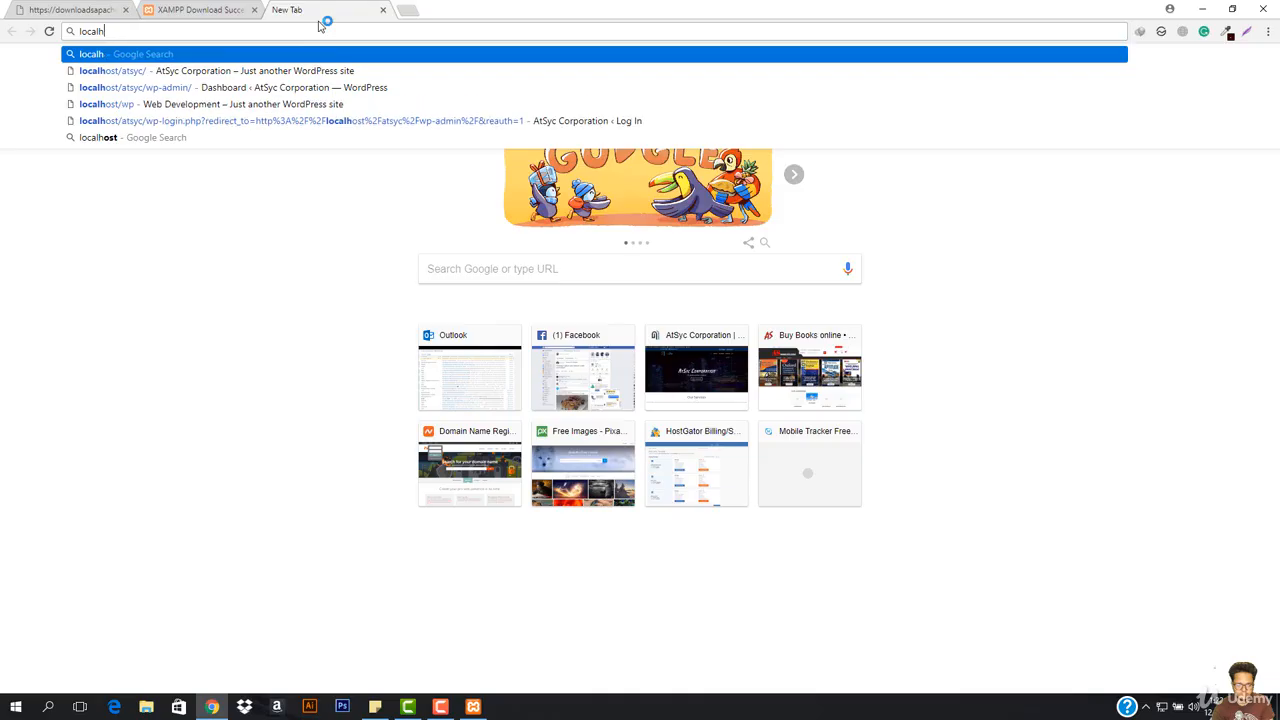
{"action": "type", "text": "ost"}
{"action": "key", "text": "Delete"}
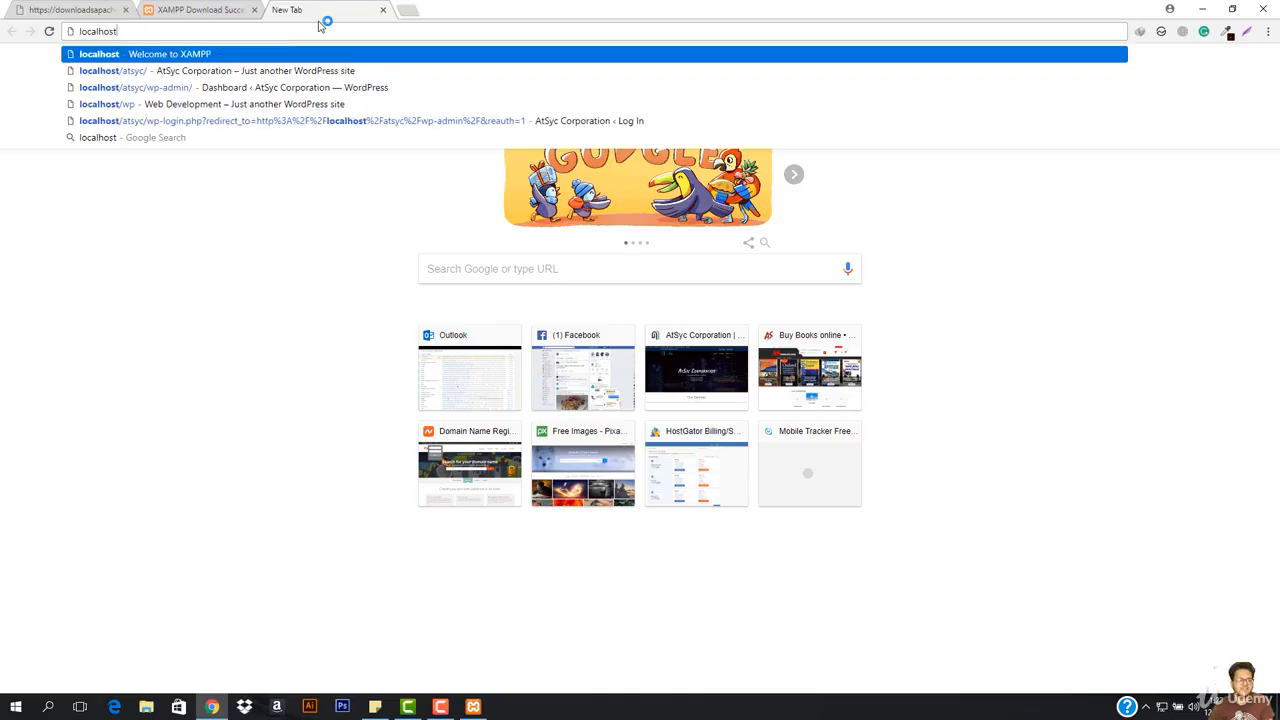
{"action": "key", "text": "Return"}
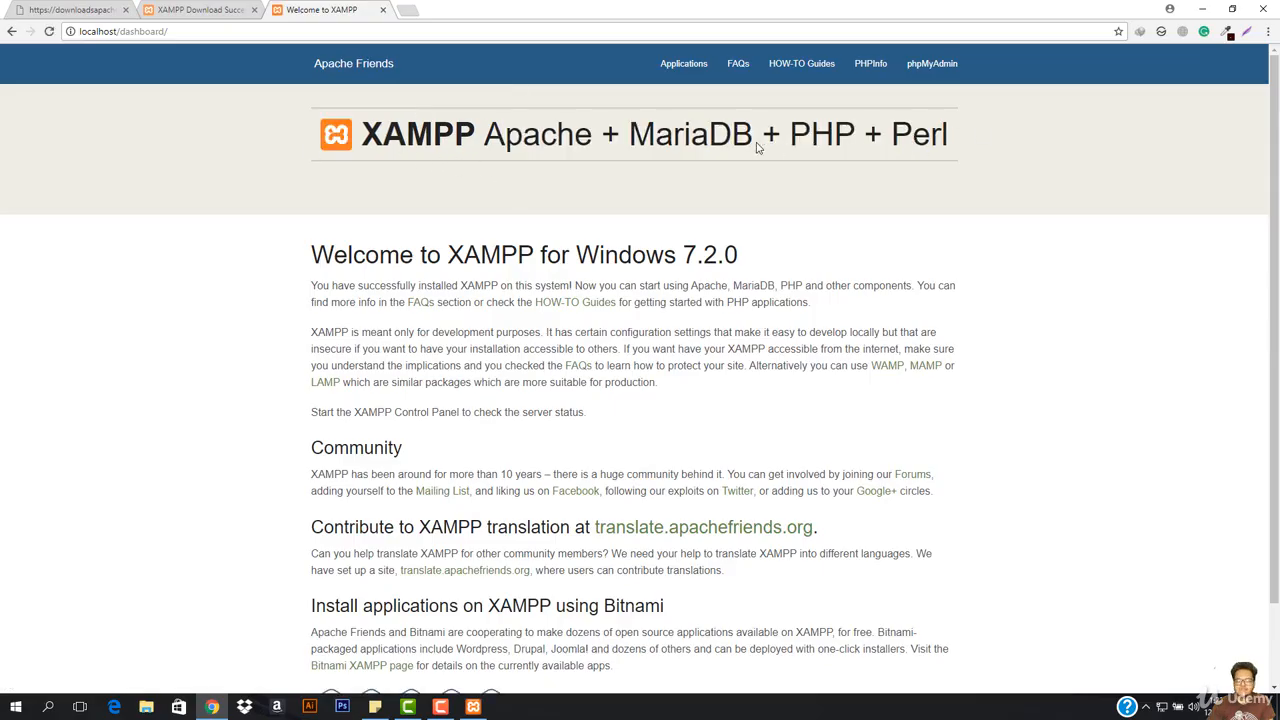
{"action": "scroll", "coordinate": [615, 365], "scroll_direction": "down", "scroll_amount": 2}
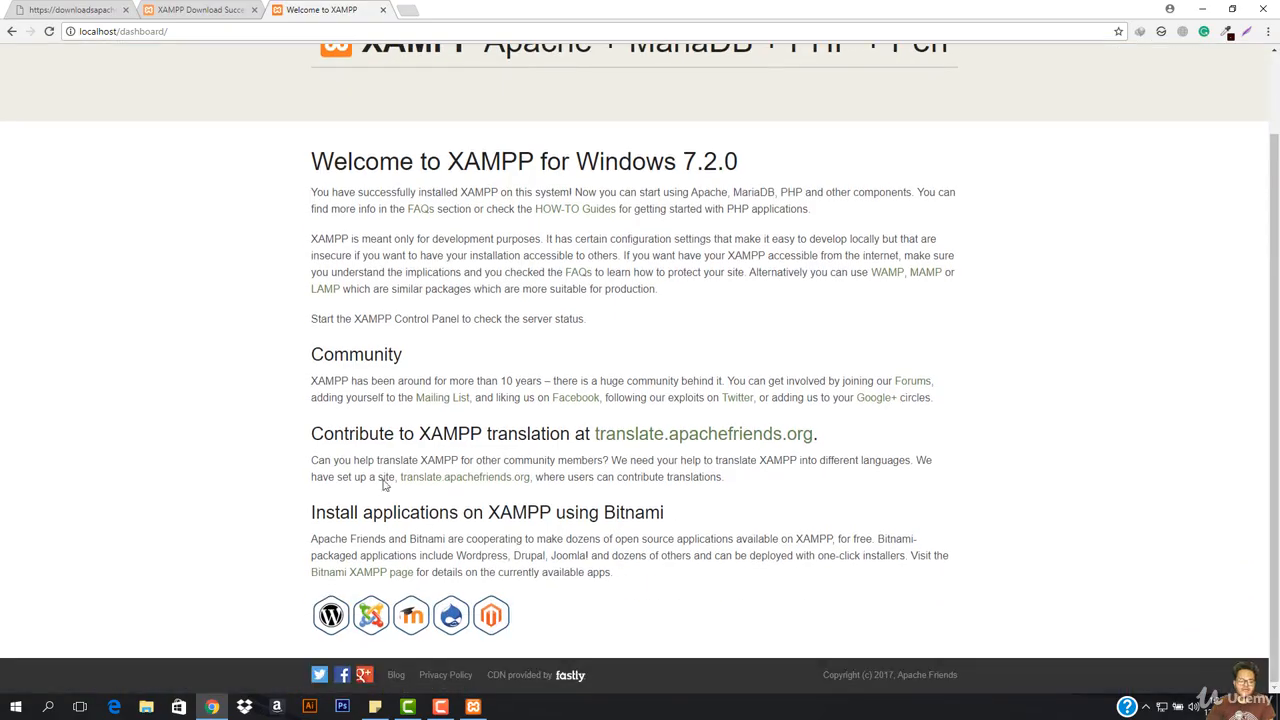
{"action": "scroll", "coordinate": [437, 477], "scroll_direction": "up", "scroll_amount": 2}
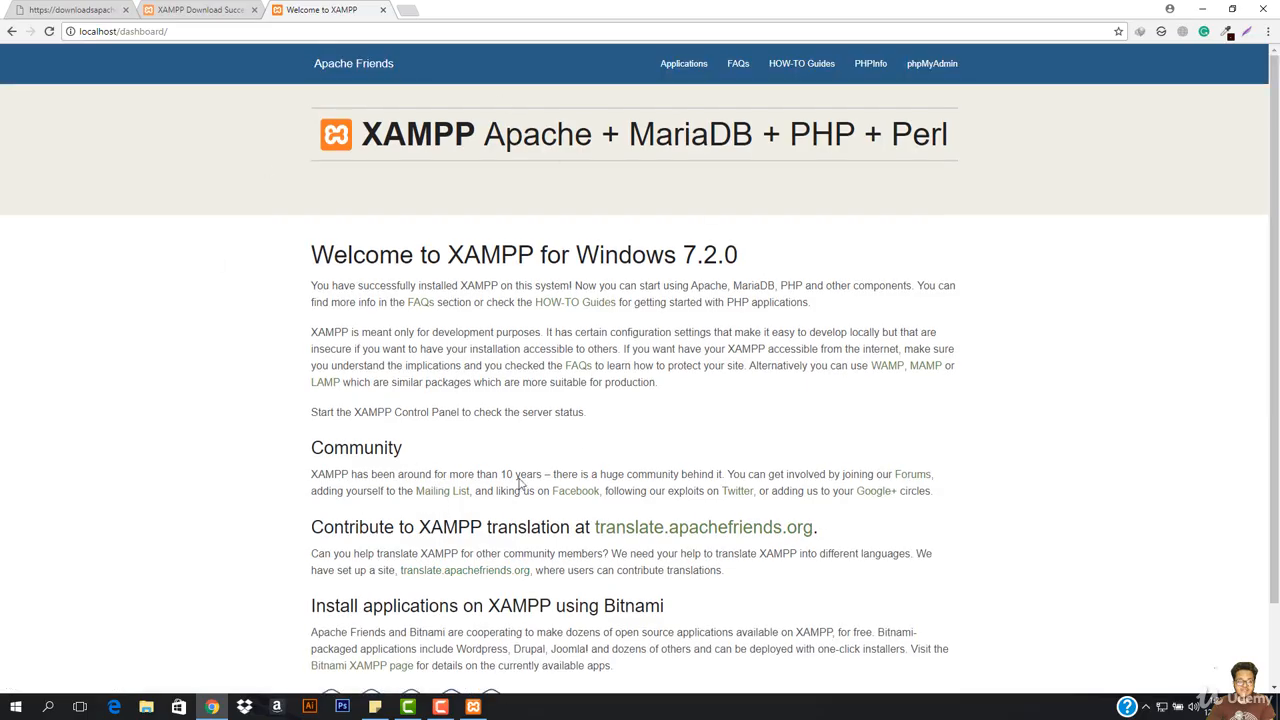
Stop the Apache module in the XAMPP Control Panel and test localhost again in the browser
{"action": "left_click", "coordinate": [466, 706]}
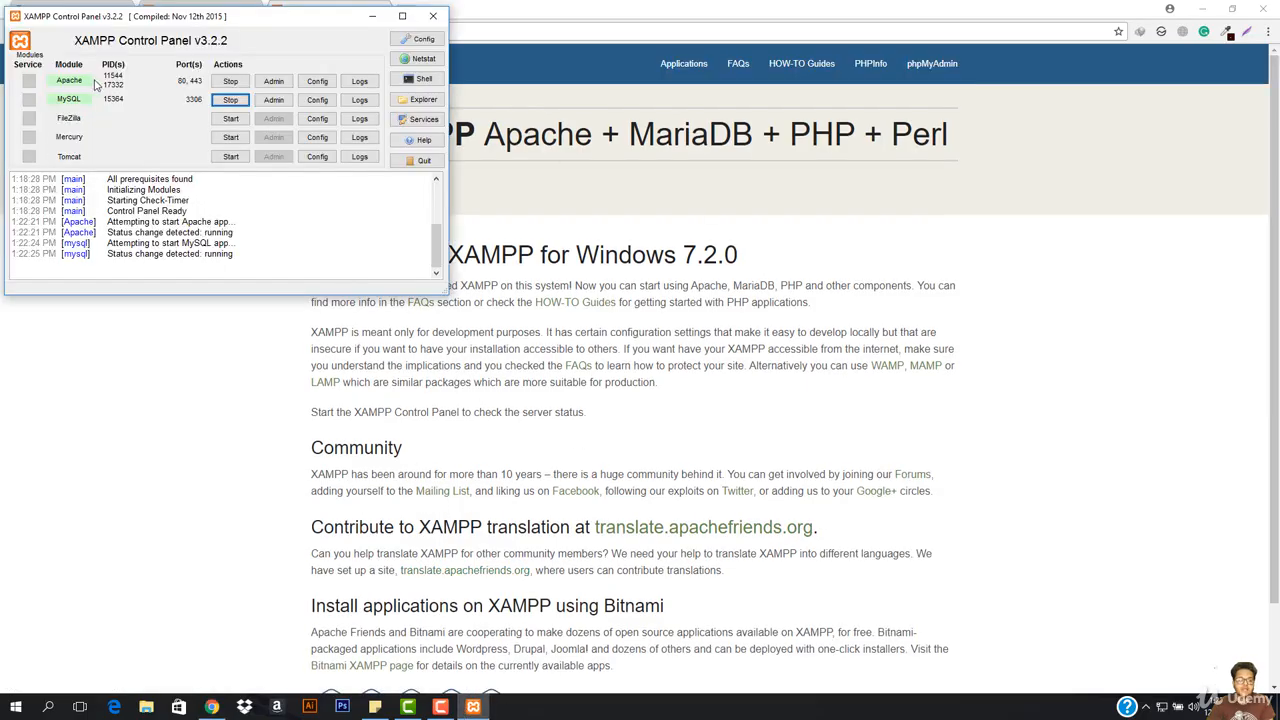
{"action": "left_click", "coordinate": [230, 81]}
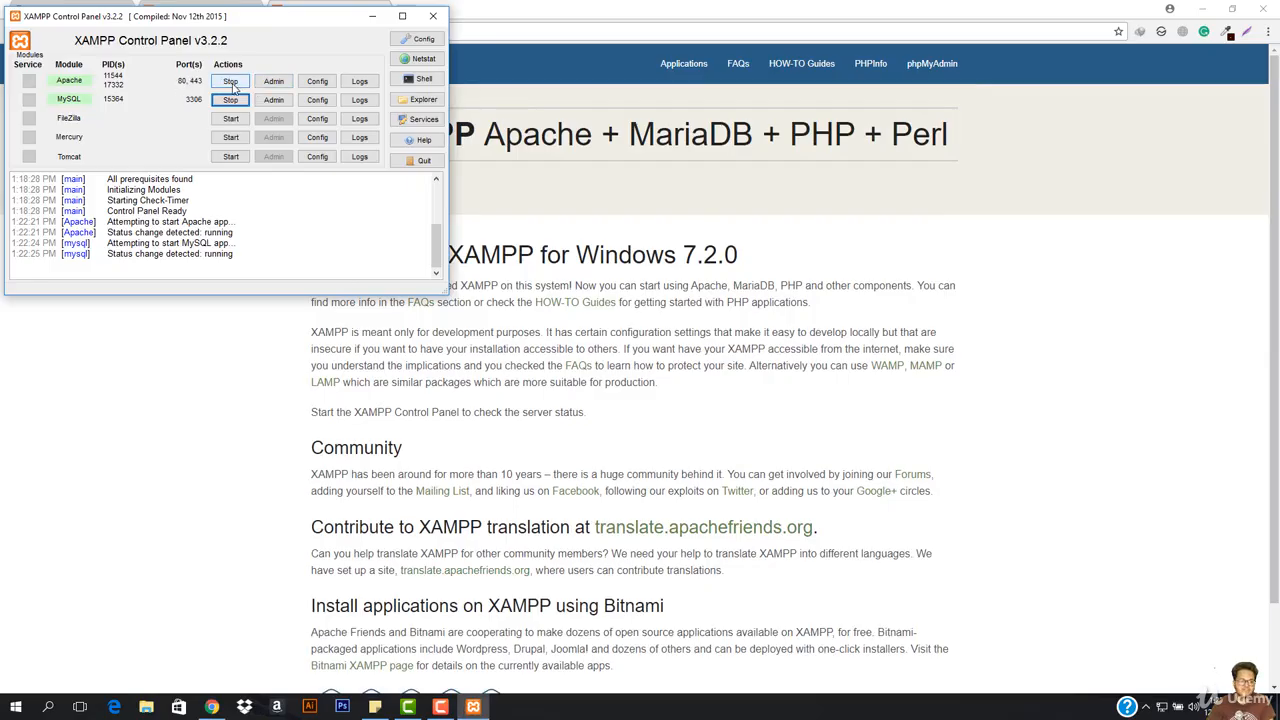
{"action": "left_click", "coordinate": [612, 194]}
{"action": "left_click", "coordinate": [313, 31]}
{"action": "left_click", "coordinate": [313, 31]}
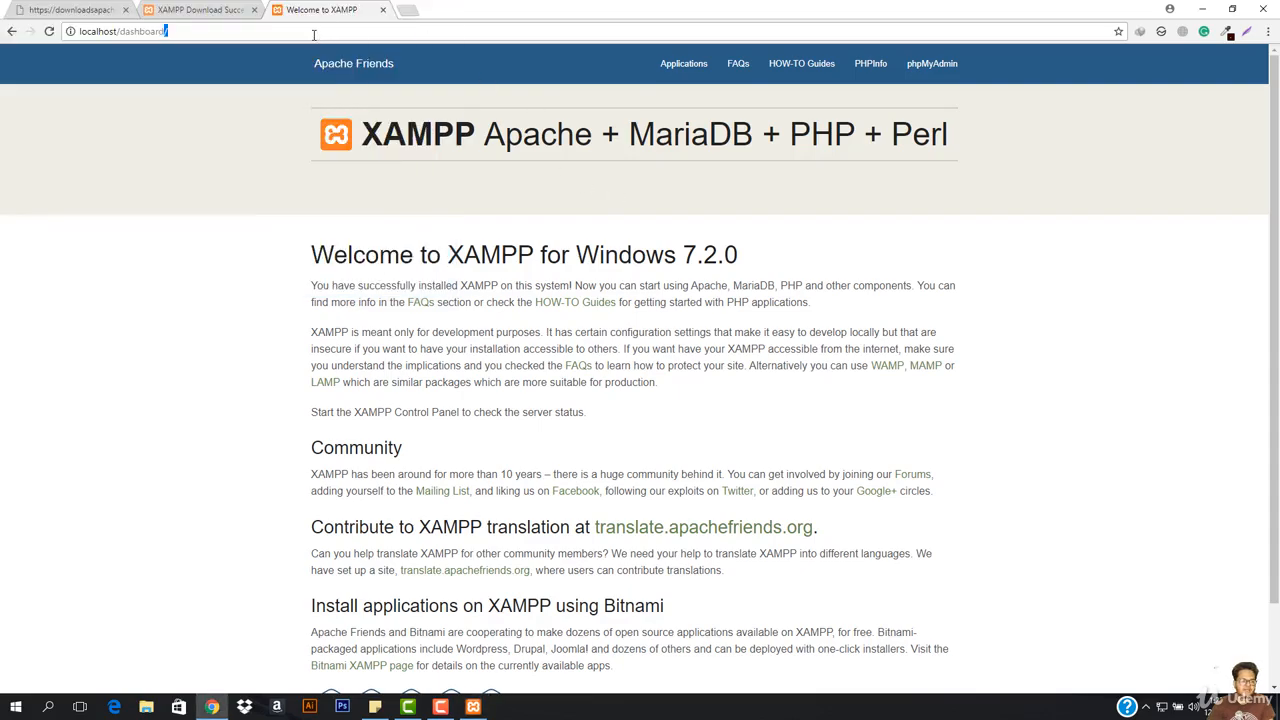
{"action": "key", "text": "BackSpace"}
{"action": "key", "text": "BackSpace"}
{"action": "key", "text": "BackSpace"}
{"action": "key", "text": "BackSpace"}
{"action": "key", "text": "BackSpace"}
{"action": "key", "text": "BackSpace"}
{"action": "key", "text": "BackSpace"}
{"action": "key", "text": "BackSpace"}
{"action": "key", "text": "BackSpace"}
{"action": "key", "text": "BackSpace"}
{"action": "key", "text": "Return"}
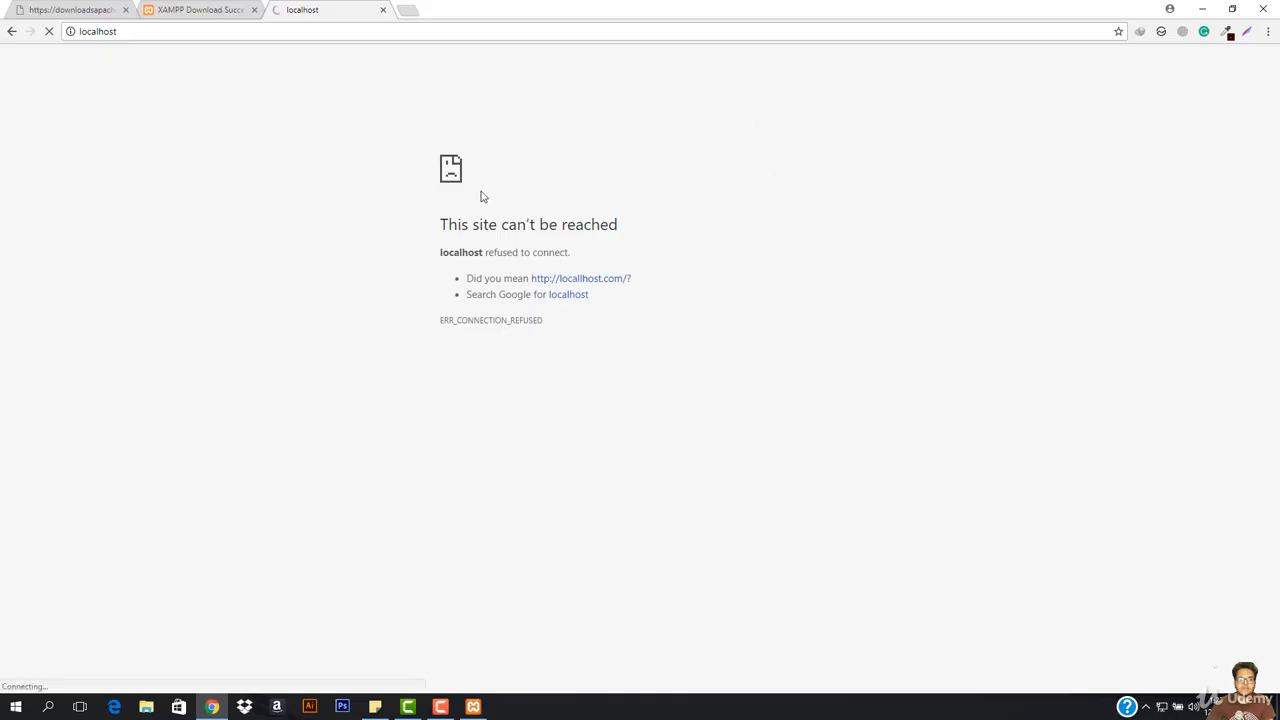
Start the Apache module again in the XAMPP Control Panel
{"action": "left_click", "coordinate": [473, 706]}
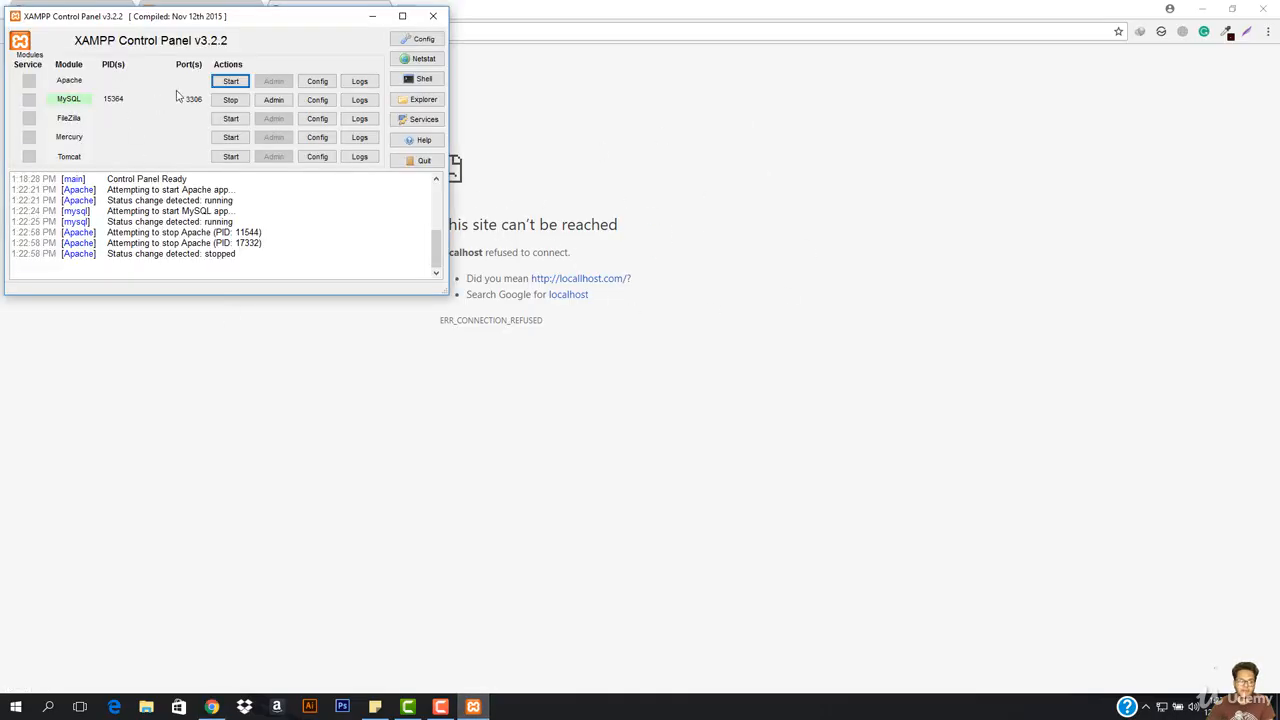
{"action": "left_click", "coordinate": [228, 83]}
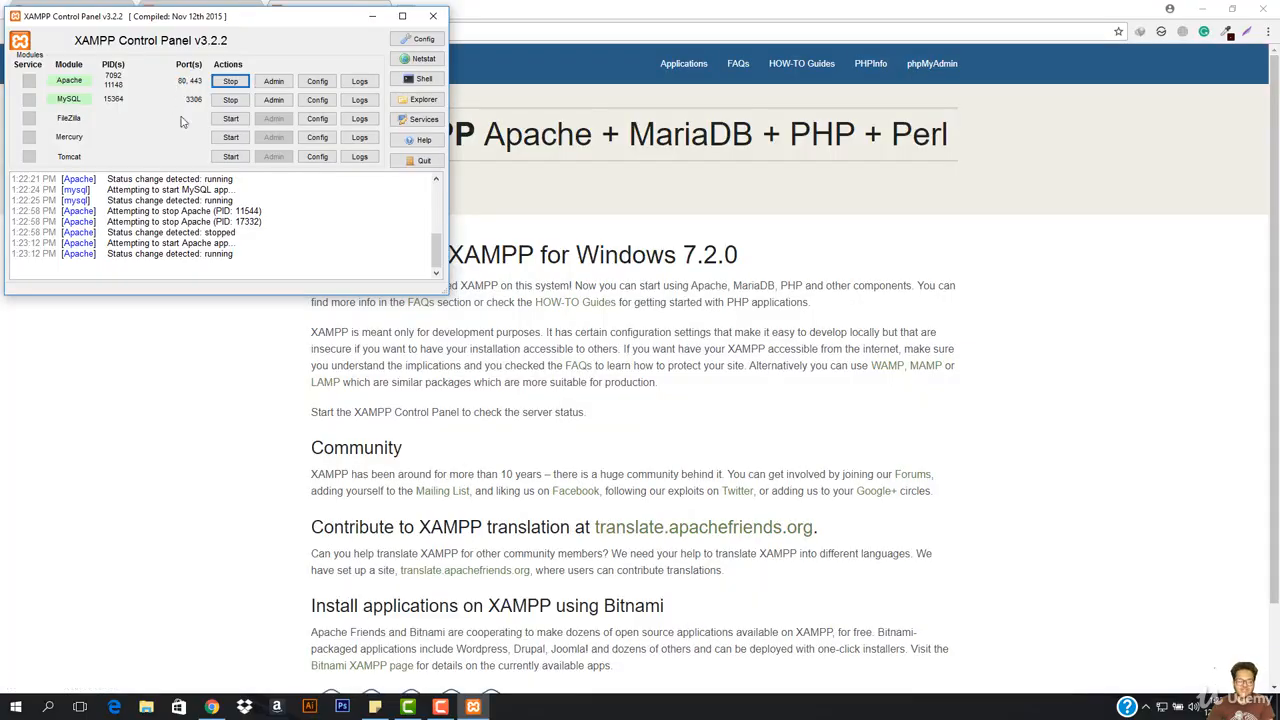
Open the folder C:\xampp\apache\conf in File Explorer
{"action": "left_click", "coordinate": [146, 708]}
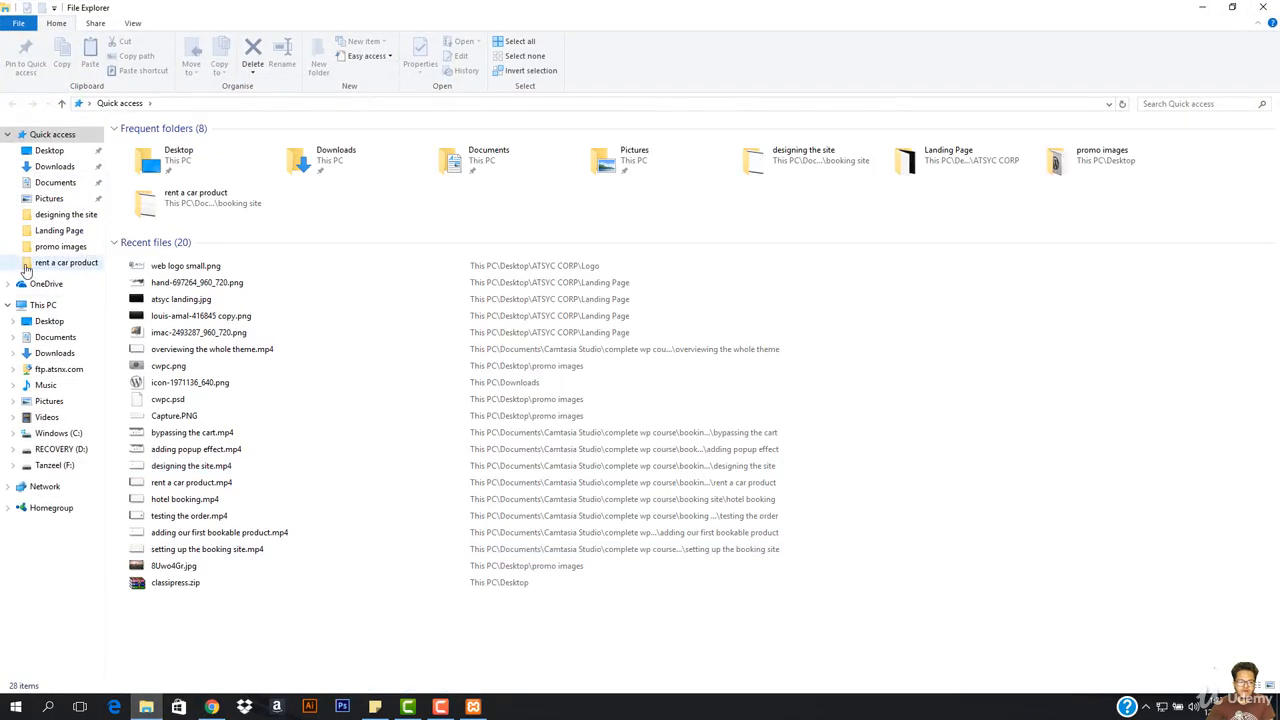
{"action": "left_click", "coordinate": [55, 433]}
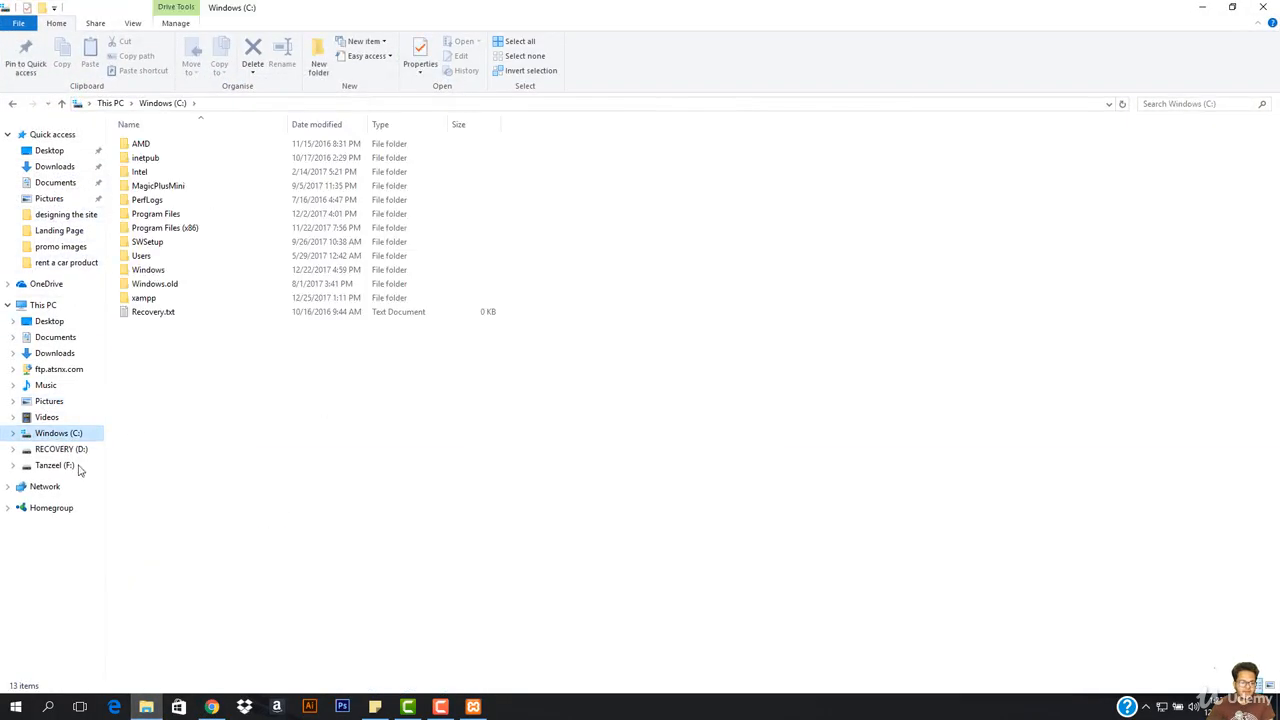
{"action": "double_click", "coordinate": [147, 297]}
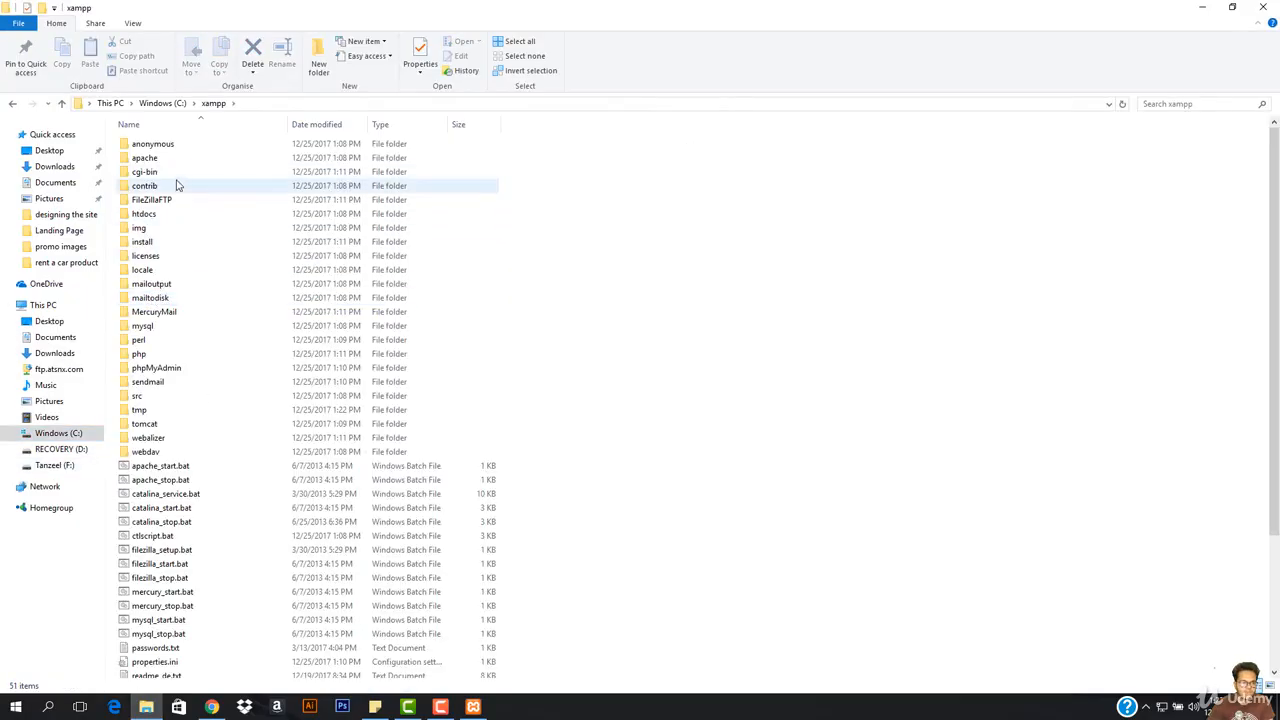
{"action": "double_click", "coordinate": [160, 158]}
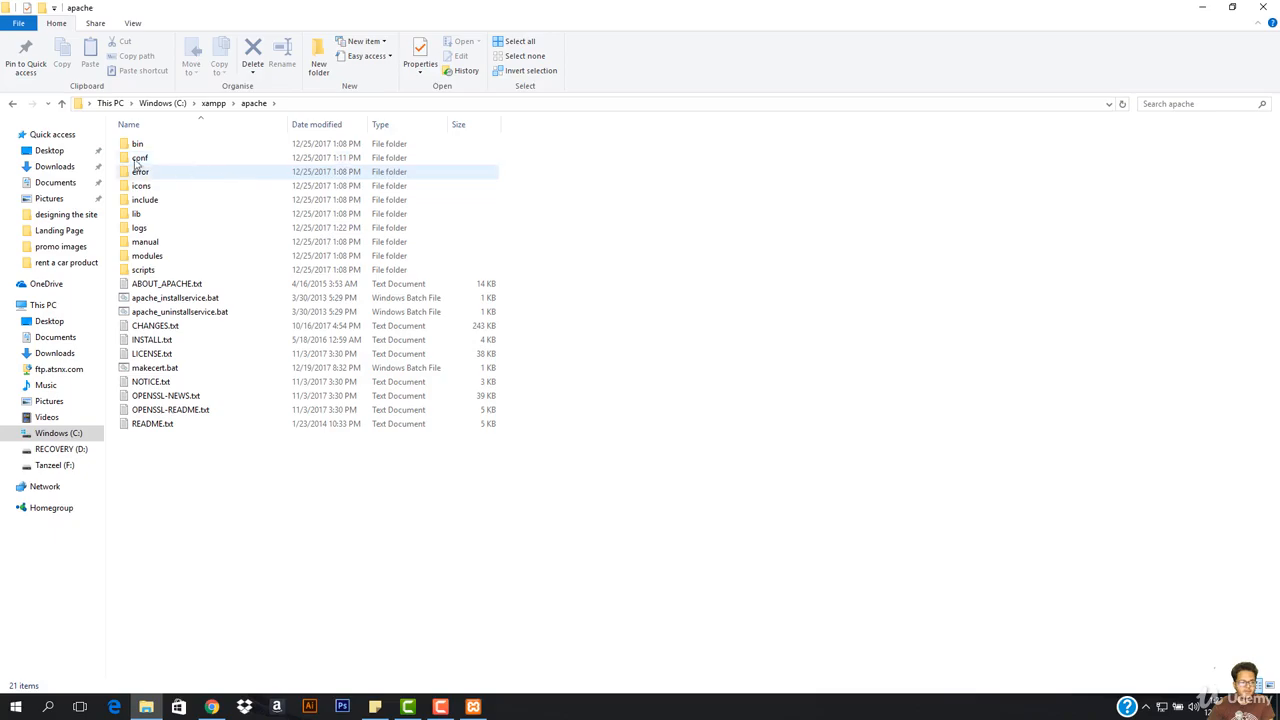
{"action": "double_click", "coordinate": [174, 167]}
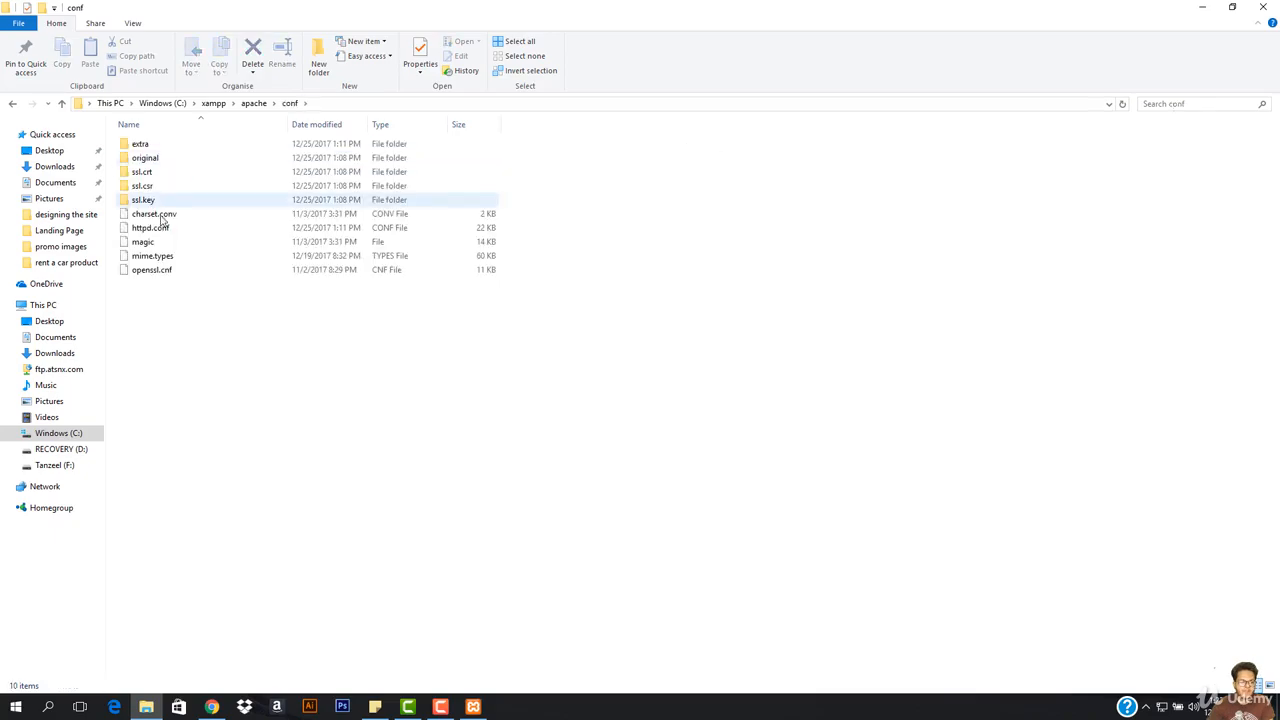
Open httpd.conf with Notepad without making it the default app for .conf files
{"action": "left_click", "coordinate": [174, 229]}
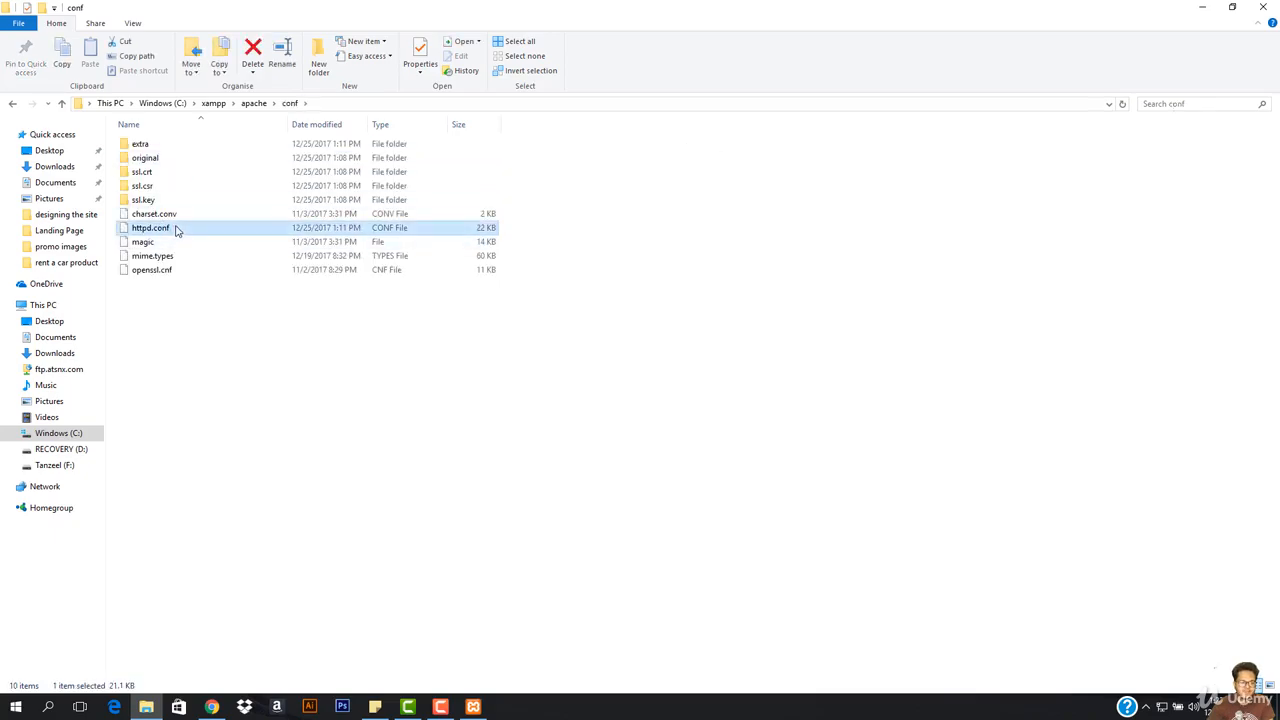
{"action": "right_click", "coordinate": [176, 230]}
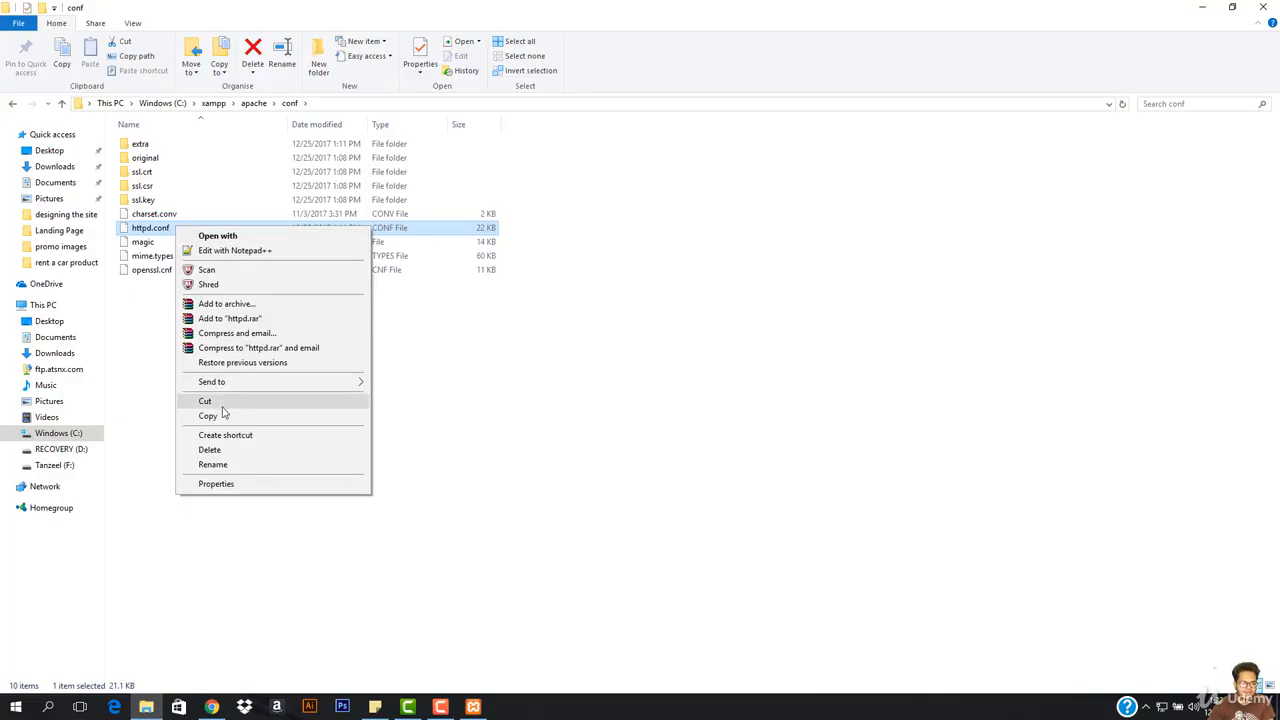
{"action": "left_click", "coordinate": [233, 238]}
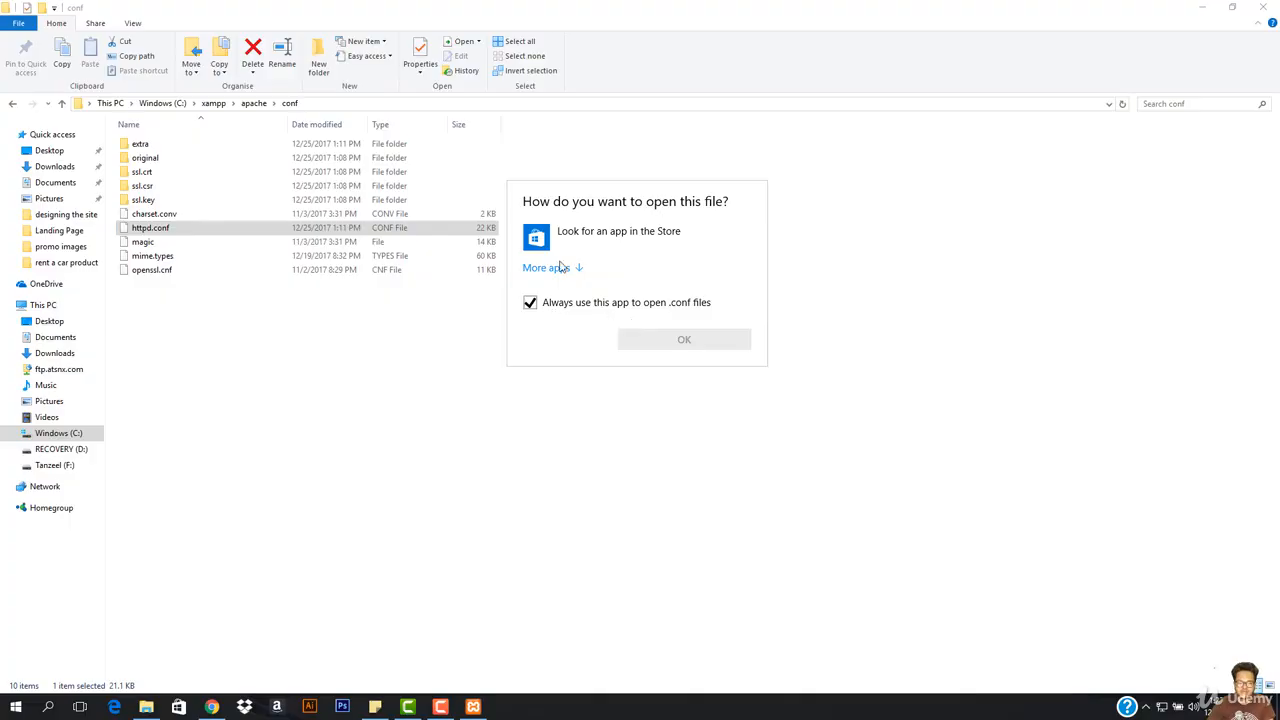
{"action": "left_click", "coordinate": [556, 268]}
{"action": "left_click", "coordinate": [530, 465]}
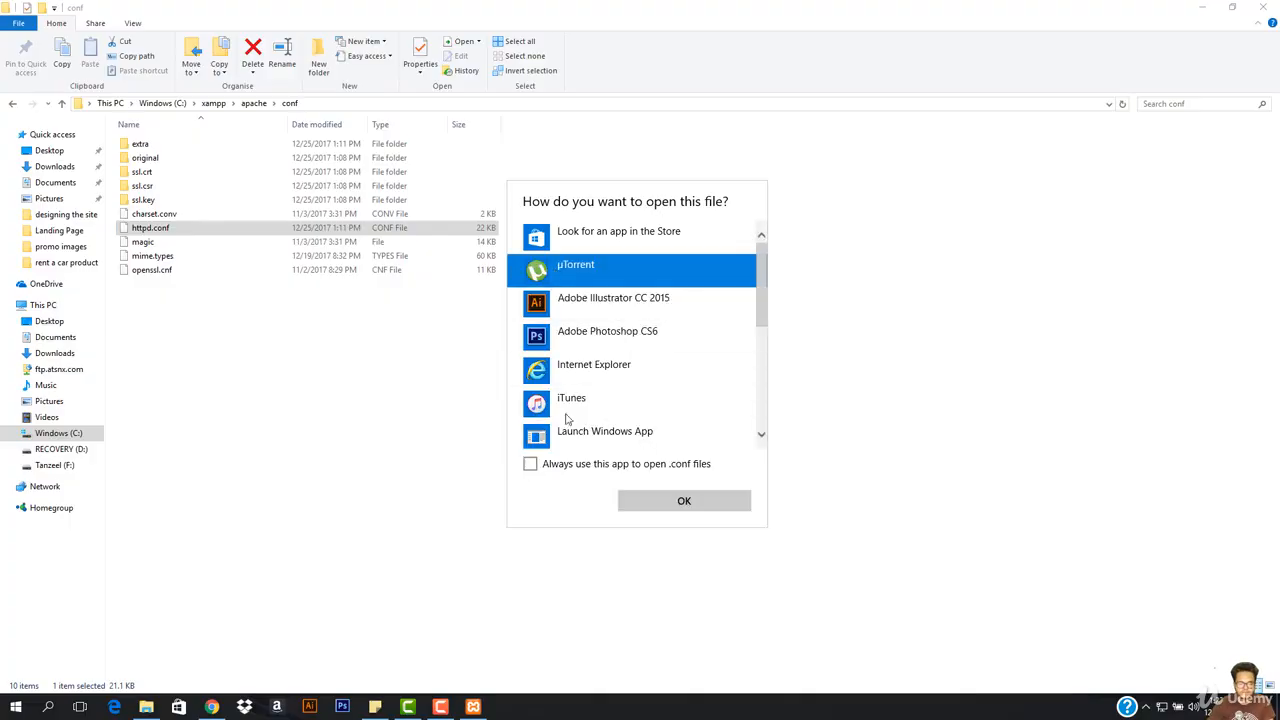
{"action": "scroll", "coordinate": [610, 330], "scroll_direction": "down", "scroll_amount": 4}
{"action": "scroll", "coordinate": [612, 317], "scroll_direction": "up", "scroll_amount": 1}
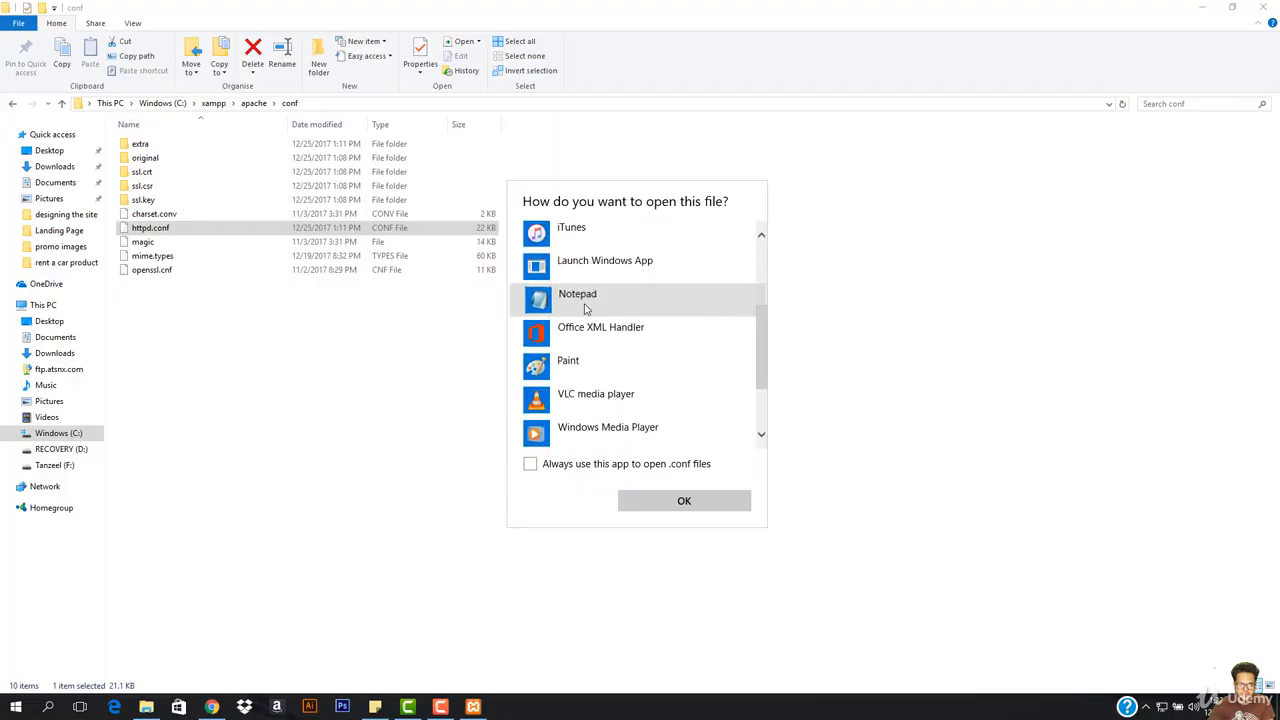
{"action": "left_click", "coordinate": [590, 297]}
{"action": "left_click", "coordinate": [684, 501]}
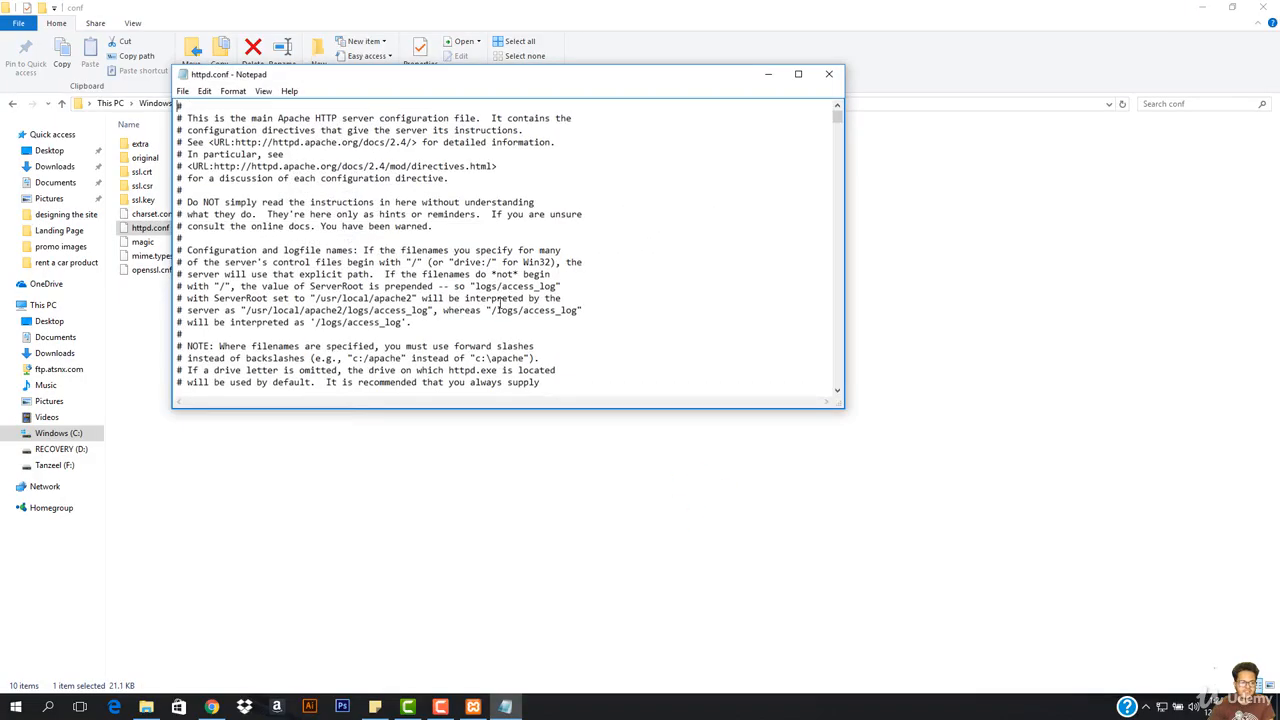
{"action": "left_click", "coordinate": [796, 77]}
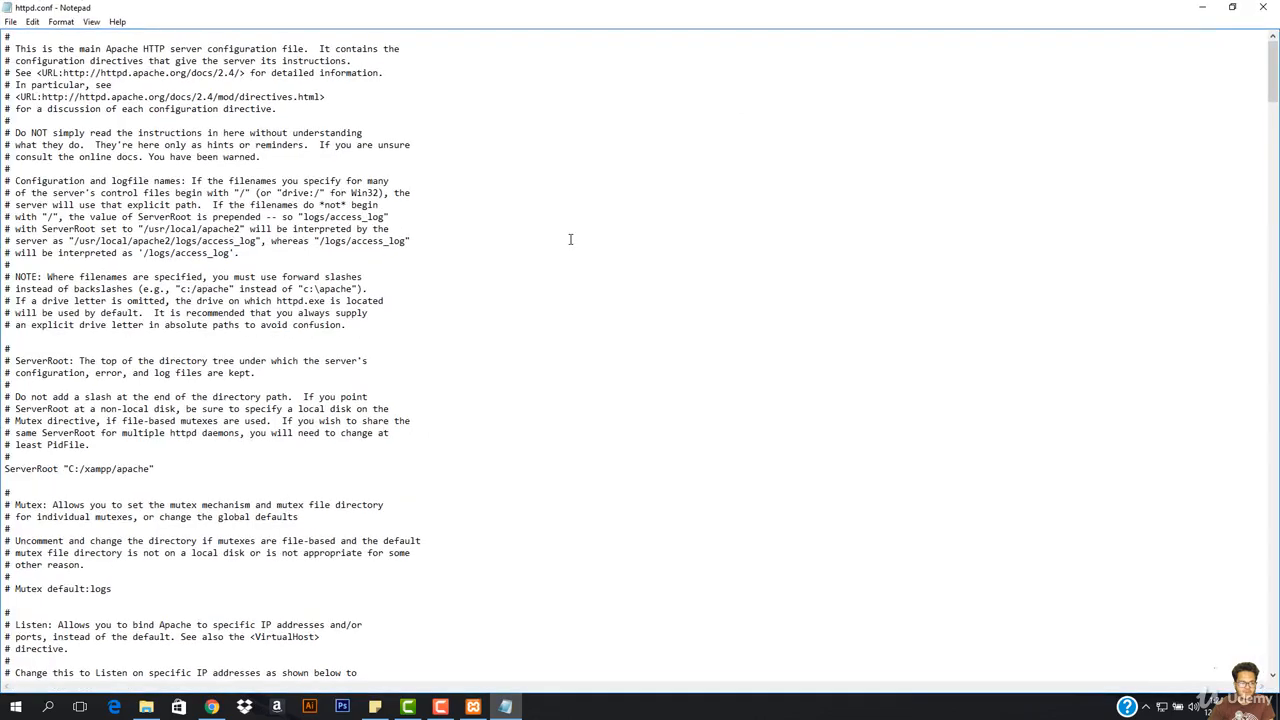
{"action": "key", "text": "ctrl+f"}
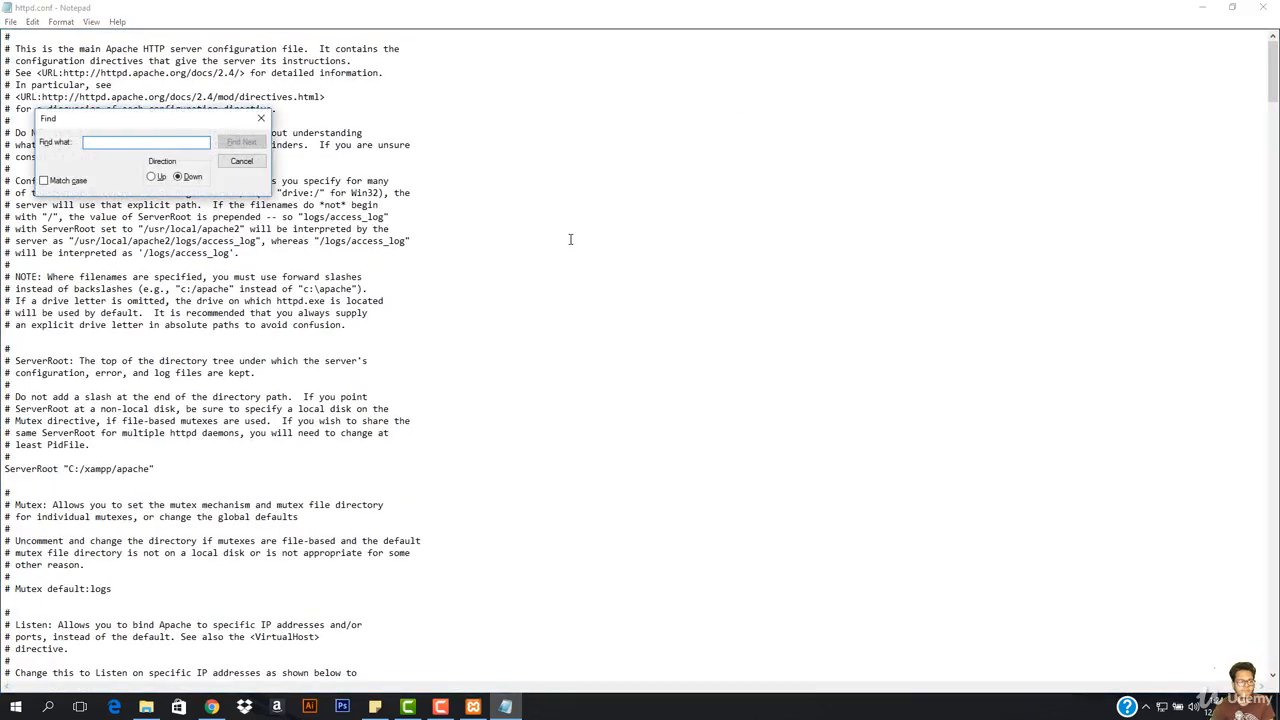
{"action": "key", "text": "Escape"}
{"action": "left_click", "coordinate": [1232, 7]}
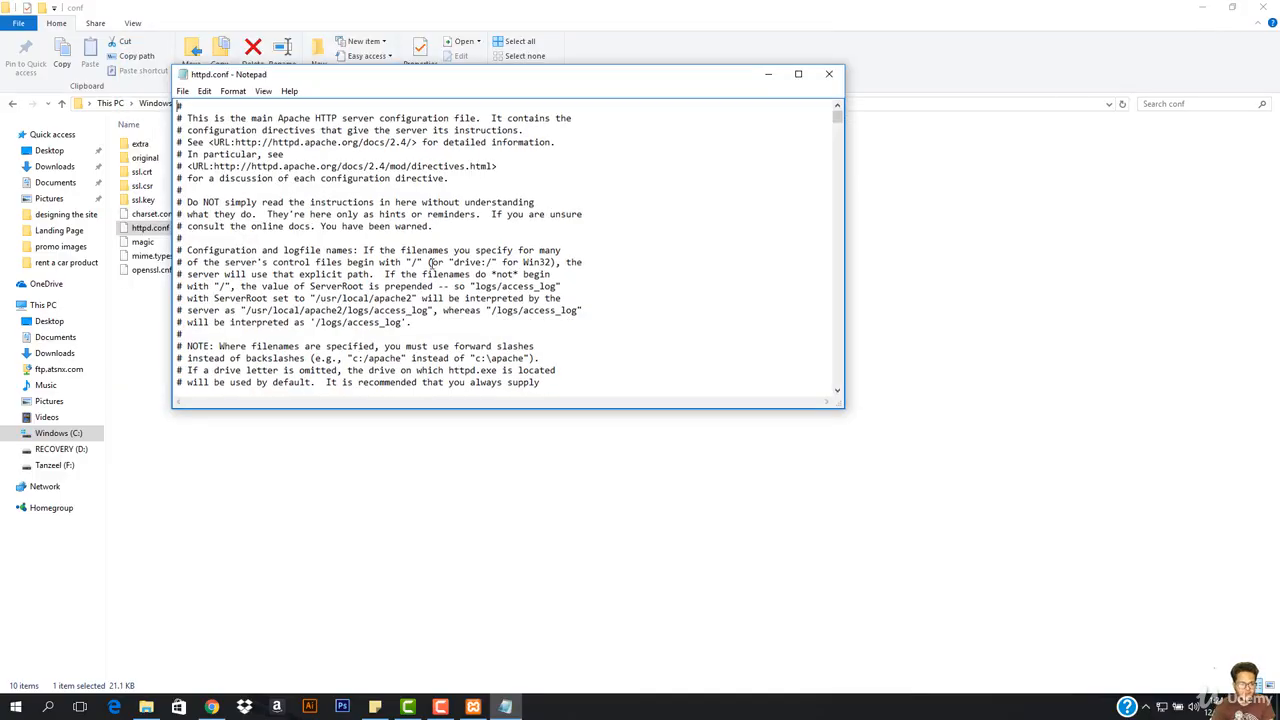
Find "listen" in httpd.conf and change the port of the active Listen line to 8080
{"action": "key", "text": "ctrl+f"}
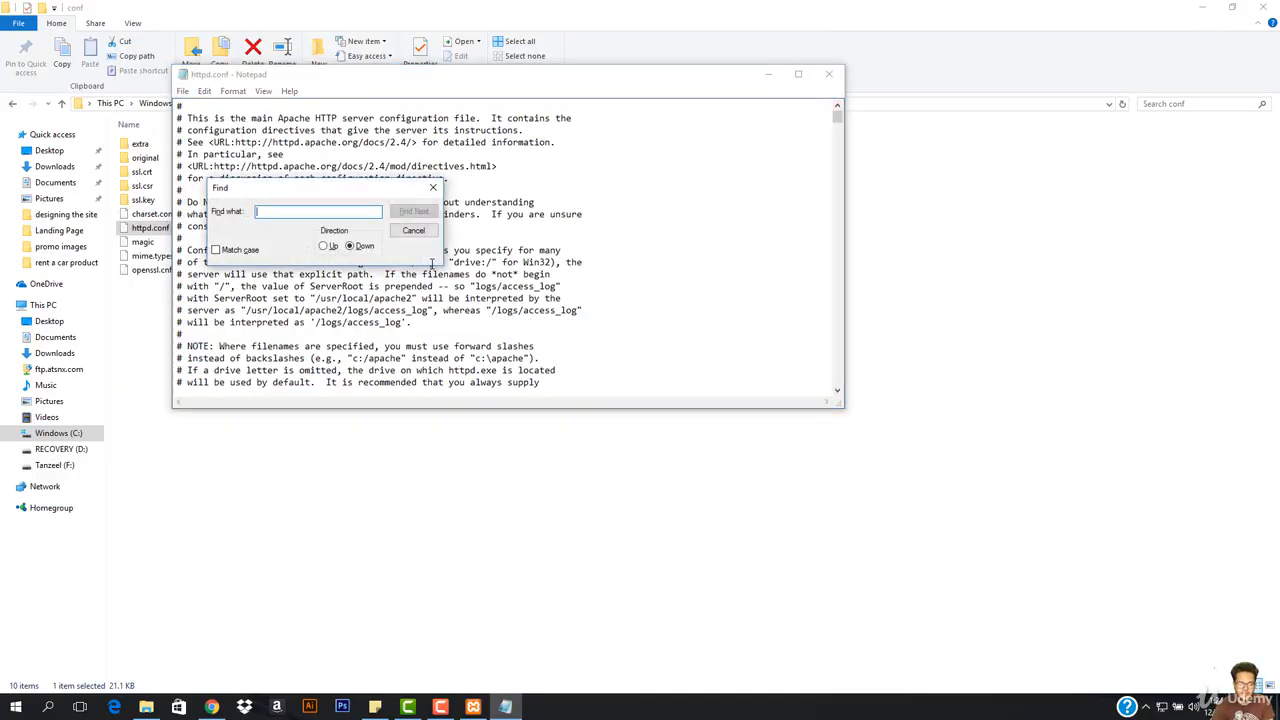
{"action": "type", "text": "listen"}
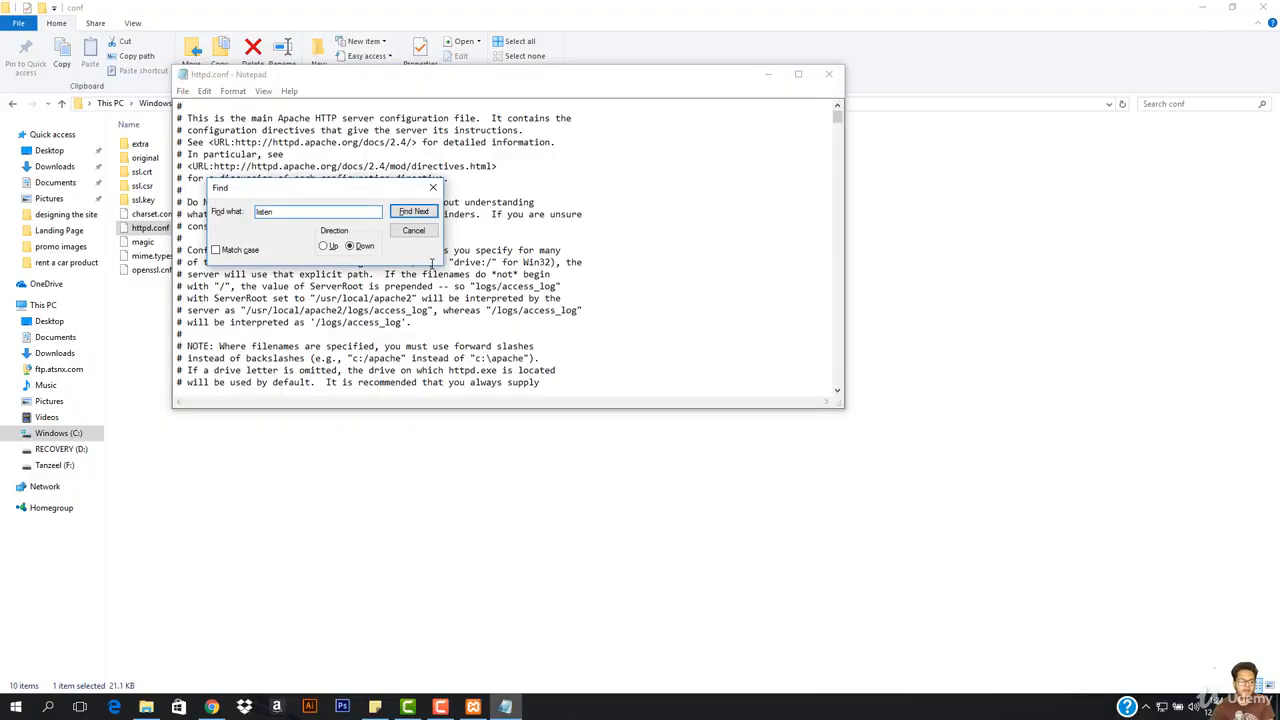
{"action": "left_click", "coordinate": [412, 213]}
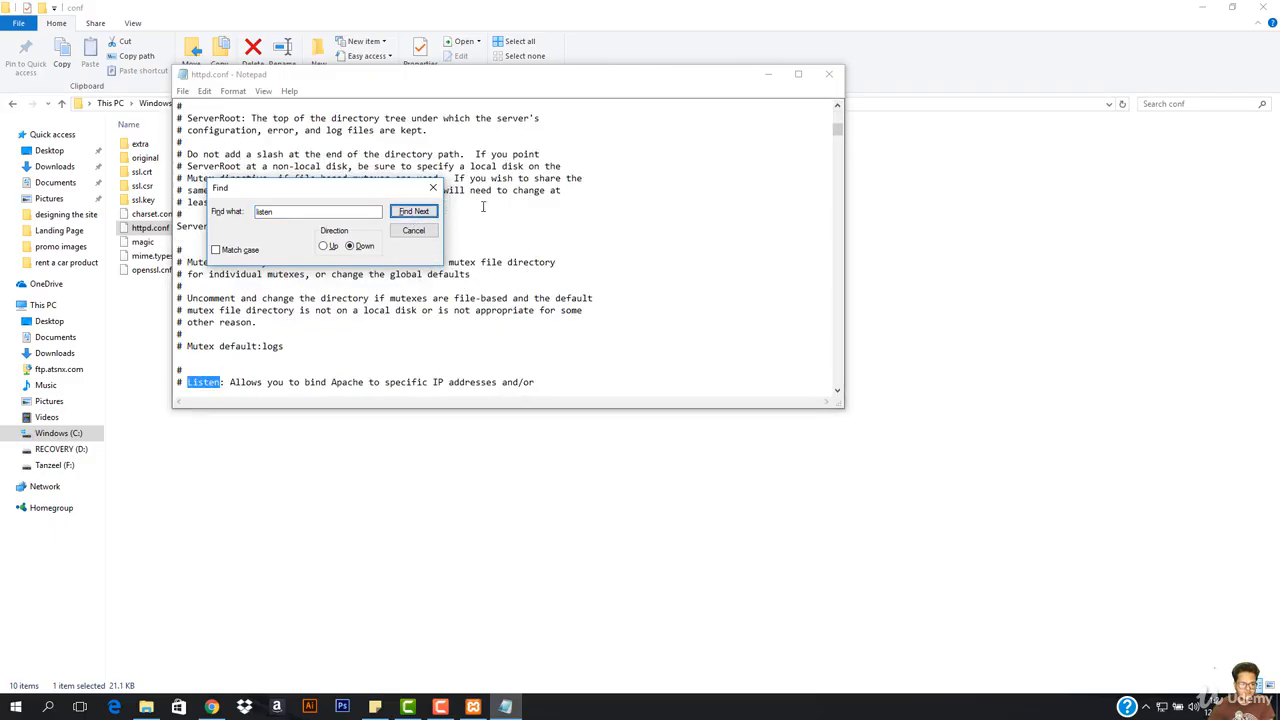
{"action": "left_click", "coordinate": [432, 190]}
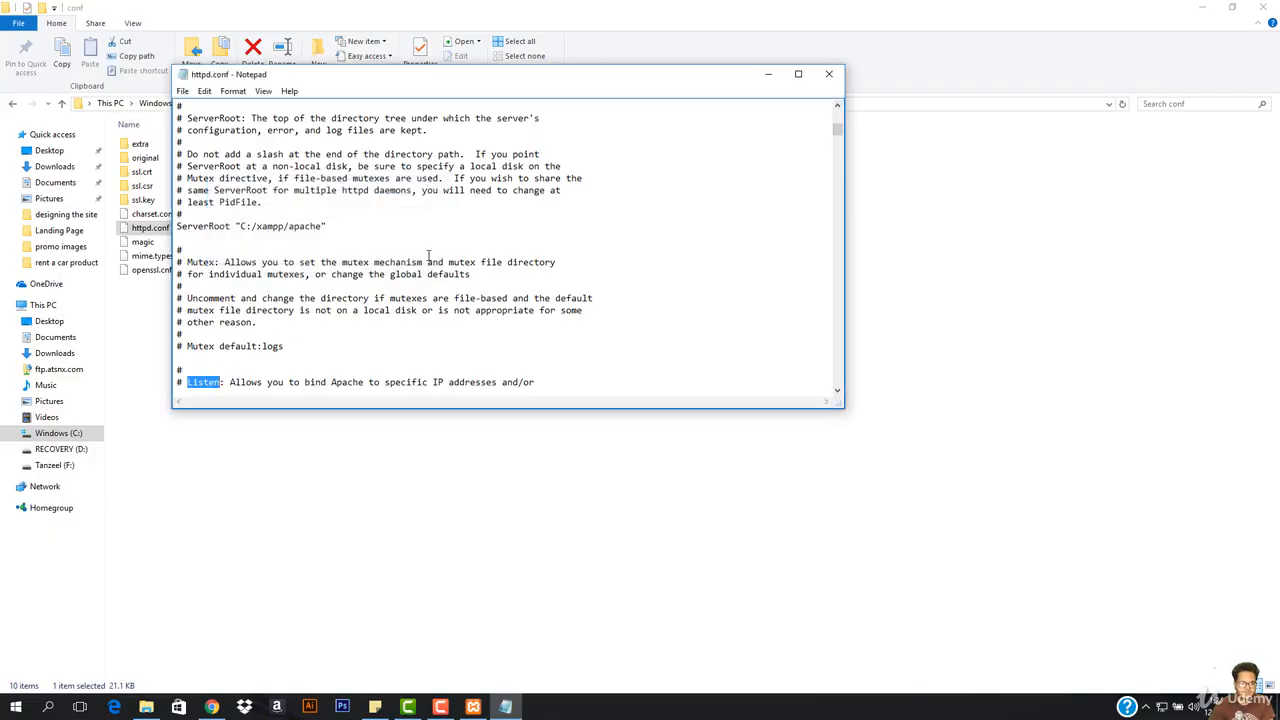
{"action": "scroll", "coordinate": [428, 255], "scroll_direction": "down", "scroll_amount": 3}
{"action": "scroll", "coordinate": [414, 277], "scroll_direction": "down", "scroll_amount": 1}
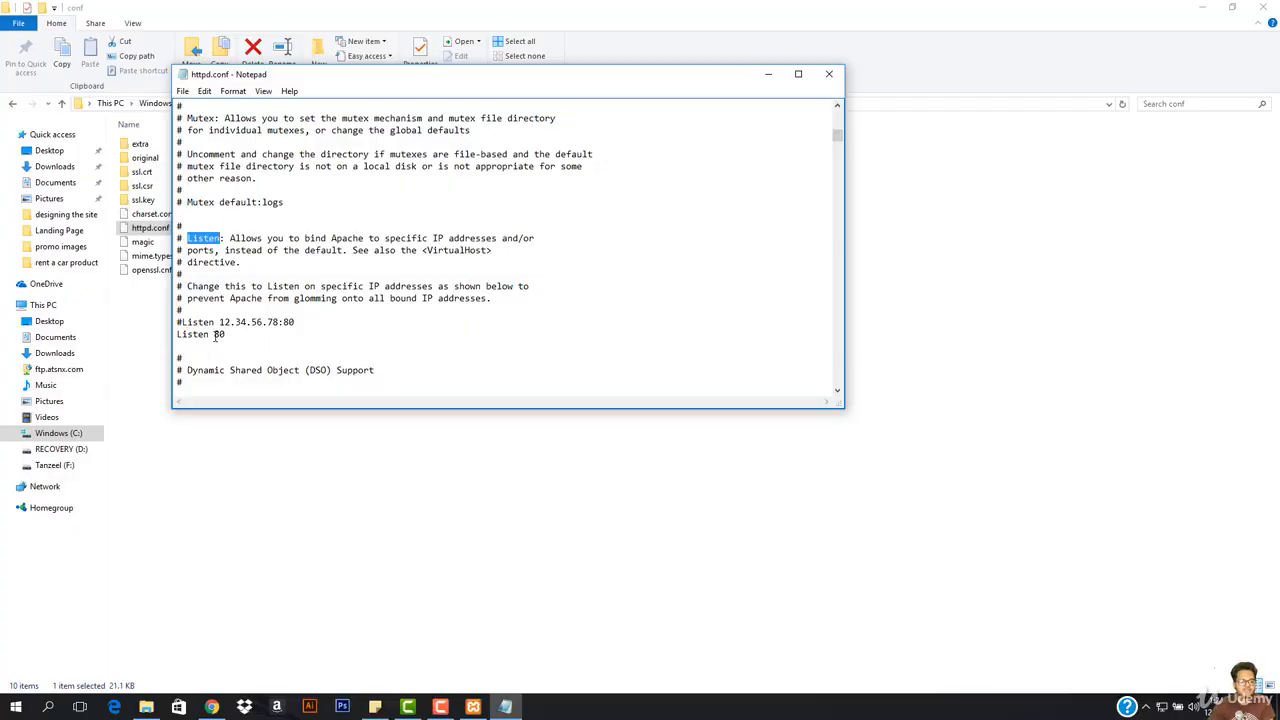
{"action": "left_click_drag", "start_coordinate": [214, 335], "coordinate": [224, 338]}
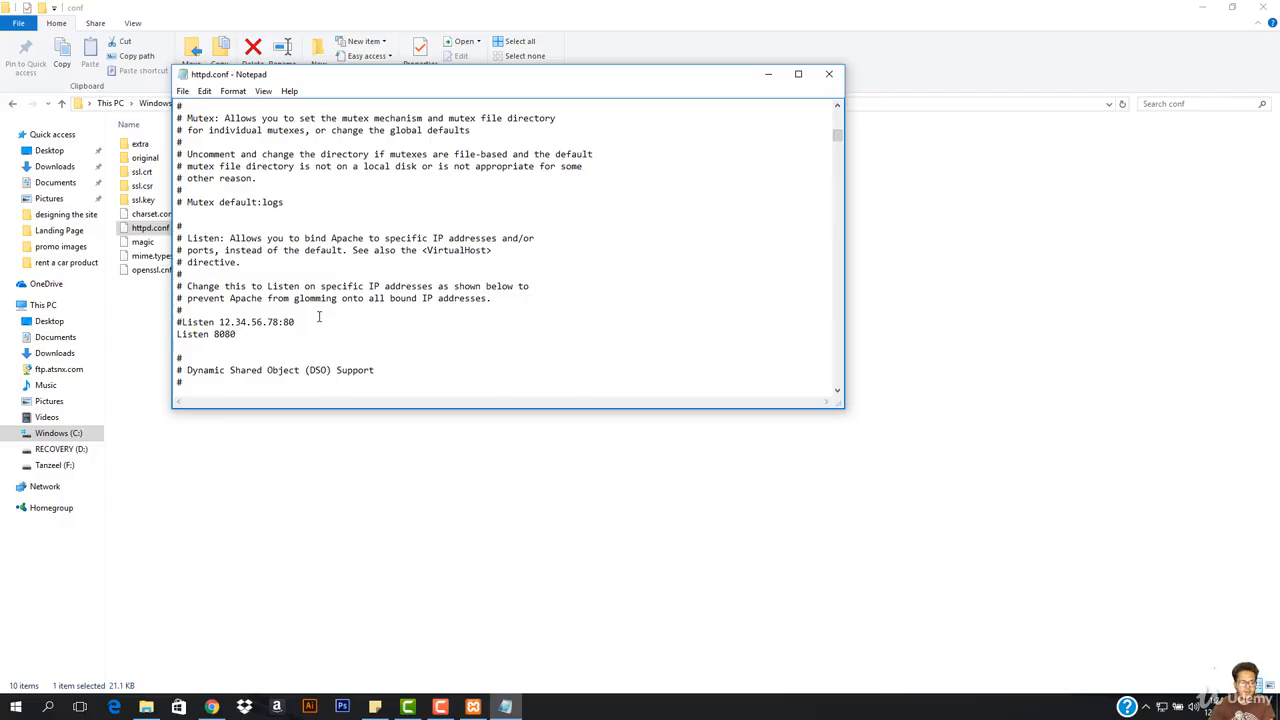
Find "servername" in httpd.conf and change the port of the ServerName localhost line to 8080
{"action": "scroll", "coordinate": [319, 317], "scroll_direction": "down", "scroll_amount": 1}
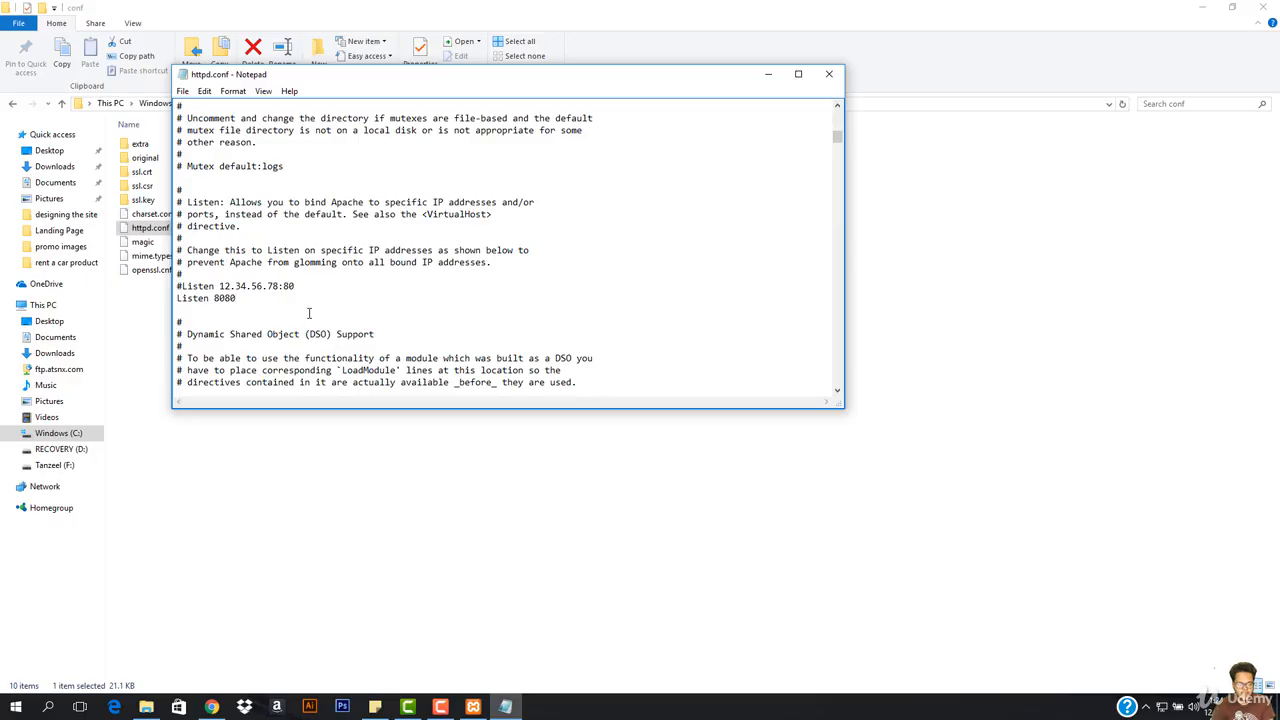
{"action": "key", "text": "ctrl+f"}
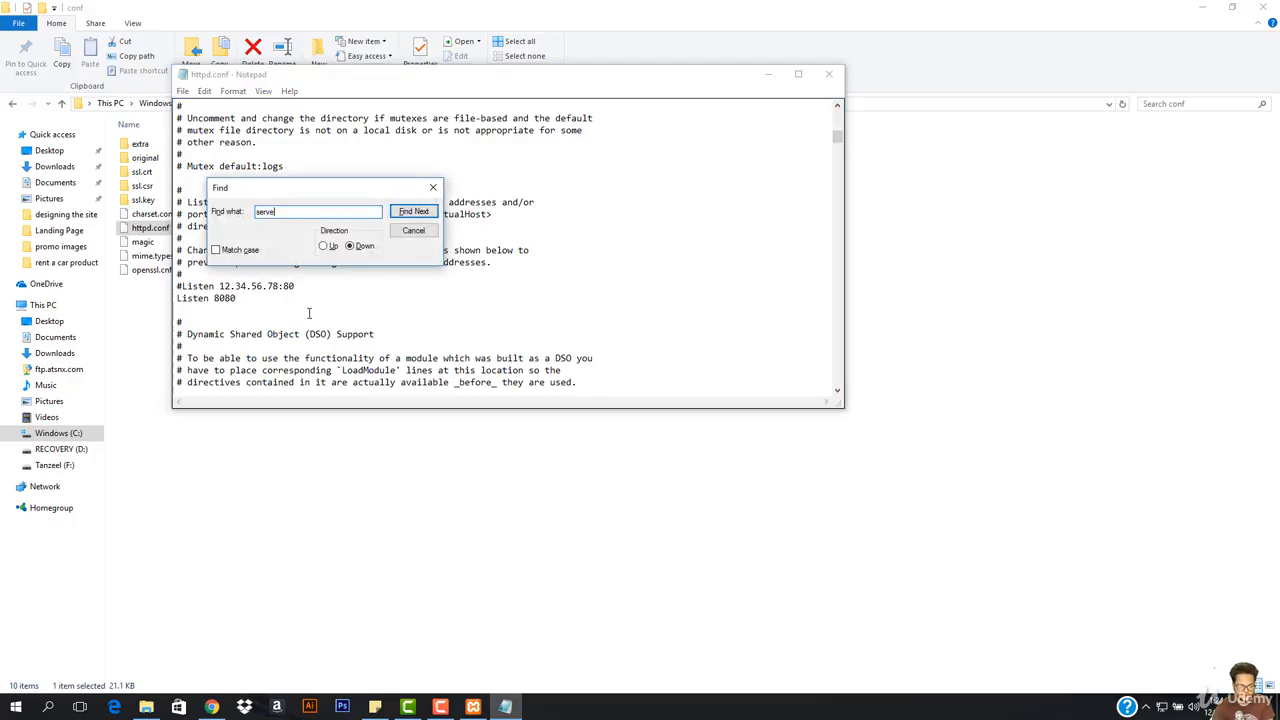
{"action": "type", "text": "servername"}
{"action": "key", "text": "Return"}
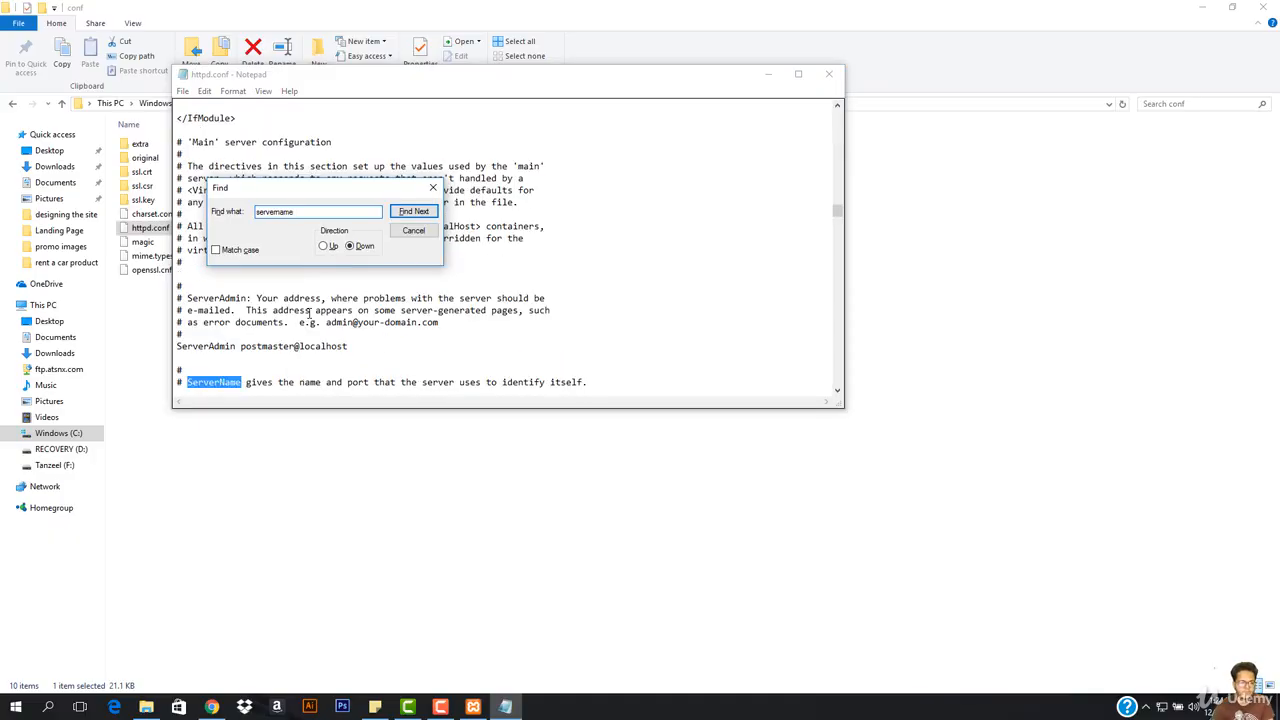
{"action": "left_click", "coordinate": [433, 188]}
{"action": "scroll", "coordinate": [365, 300], "scroll_direction": "down", "scroll_amount": 2}
{"action": "scroll", "coordinate": [365, 300], "scroll_direction": "down", "scroll_amount": 1}
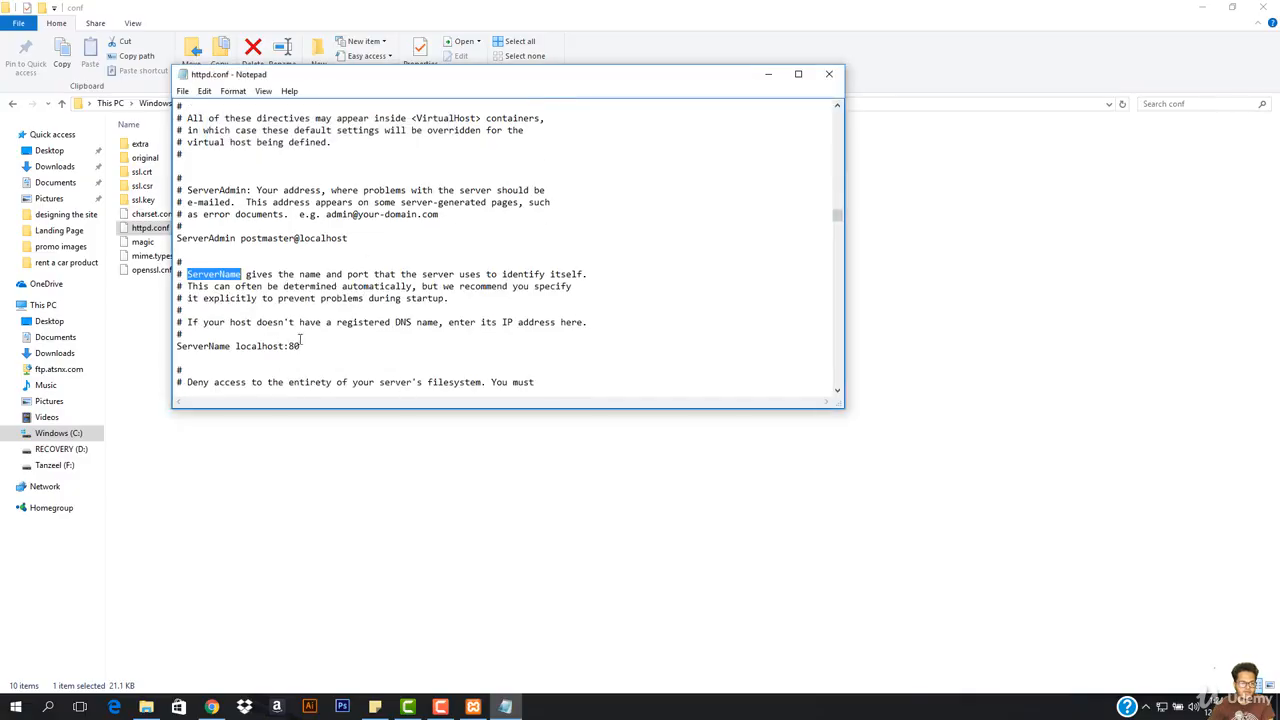
{"action": "left_click", "coordinate": [301, 347]}
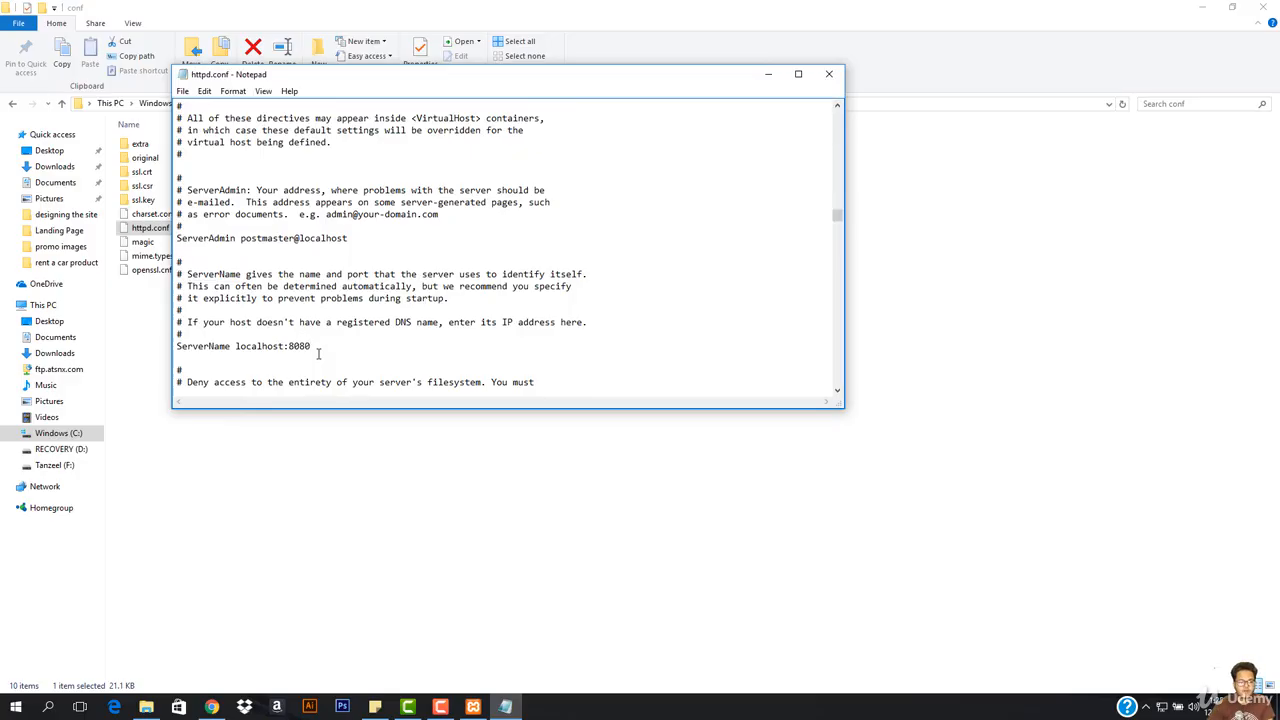
Save httpd.conf and close it
{"action": "left_click", "coordinate": [182, 91]}
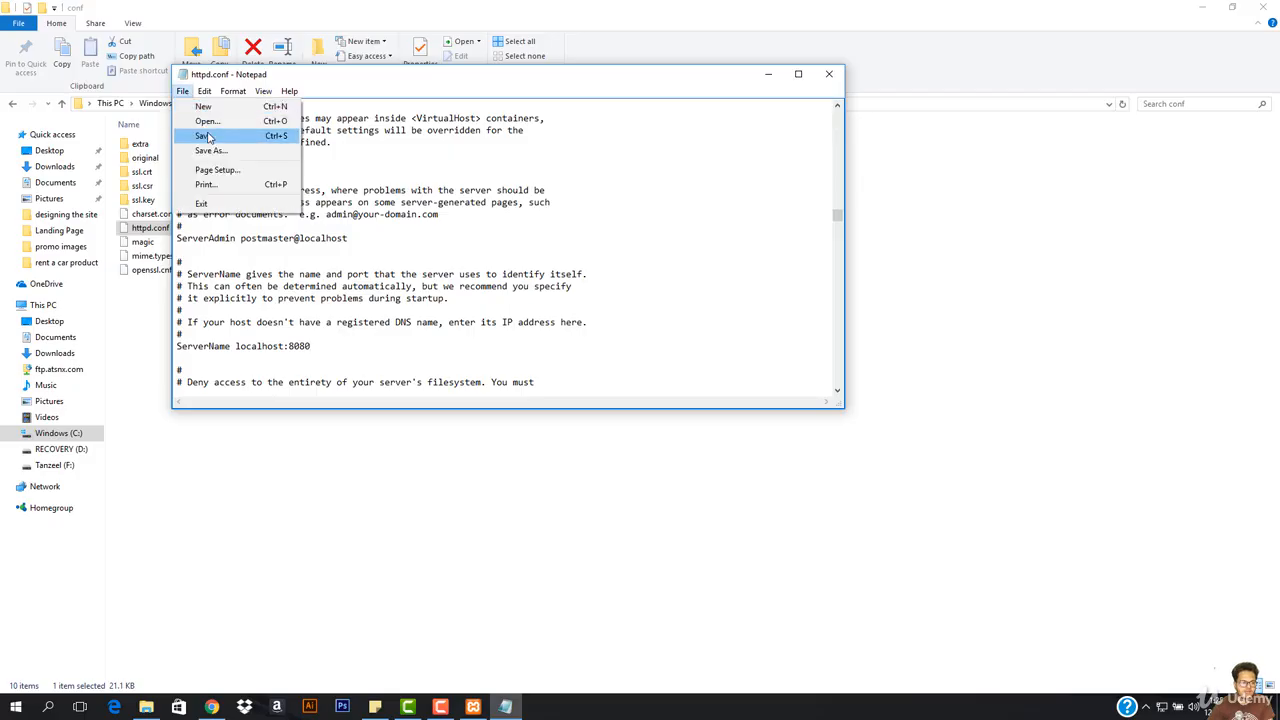
{"action": "left_click", "coordinate": [205, 134]}
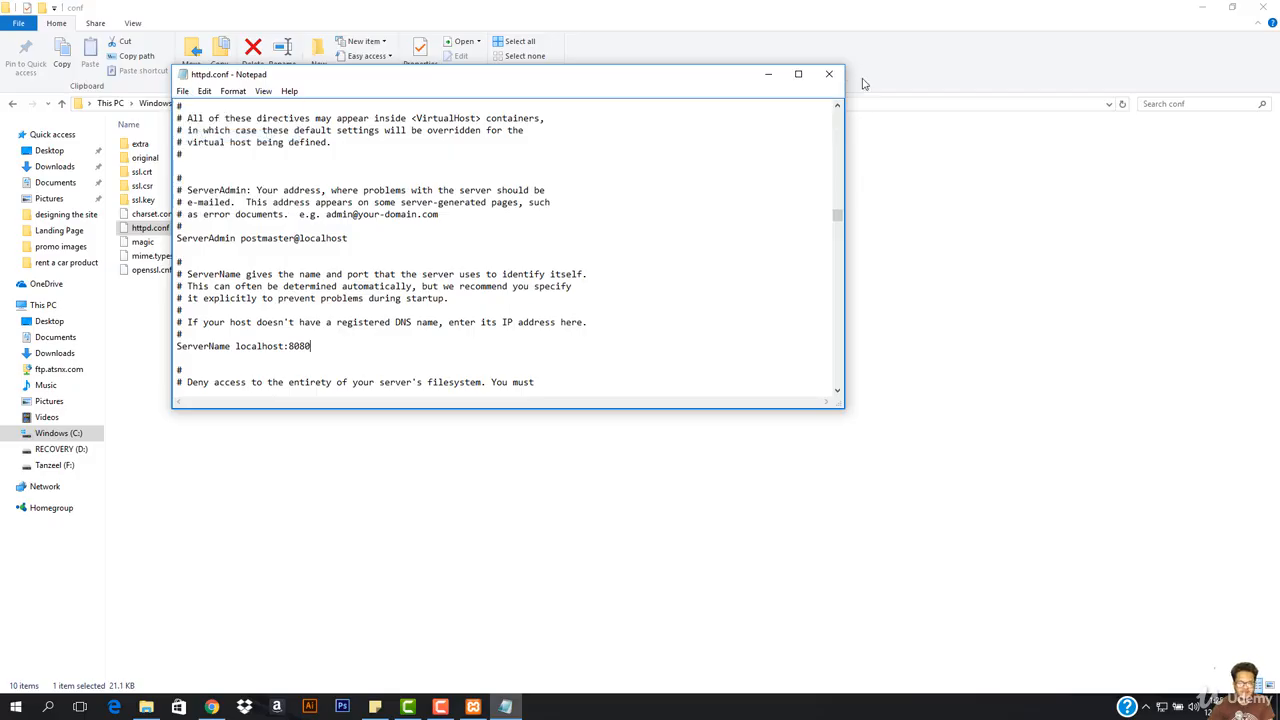
{"action": "left_click", "coordinate": [829, 74]}
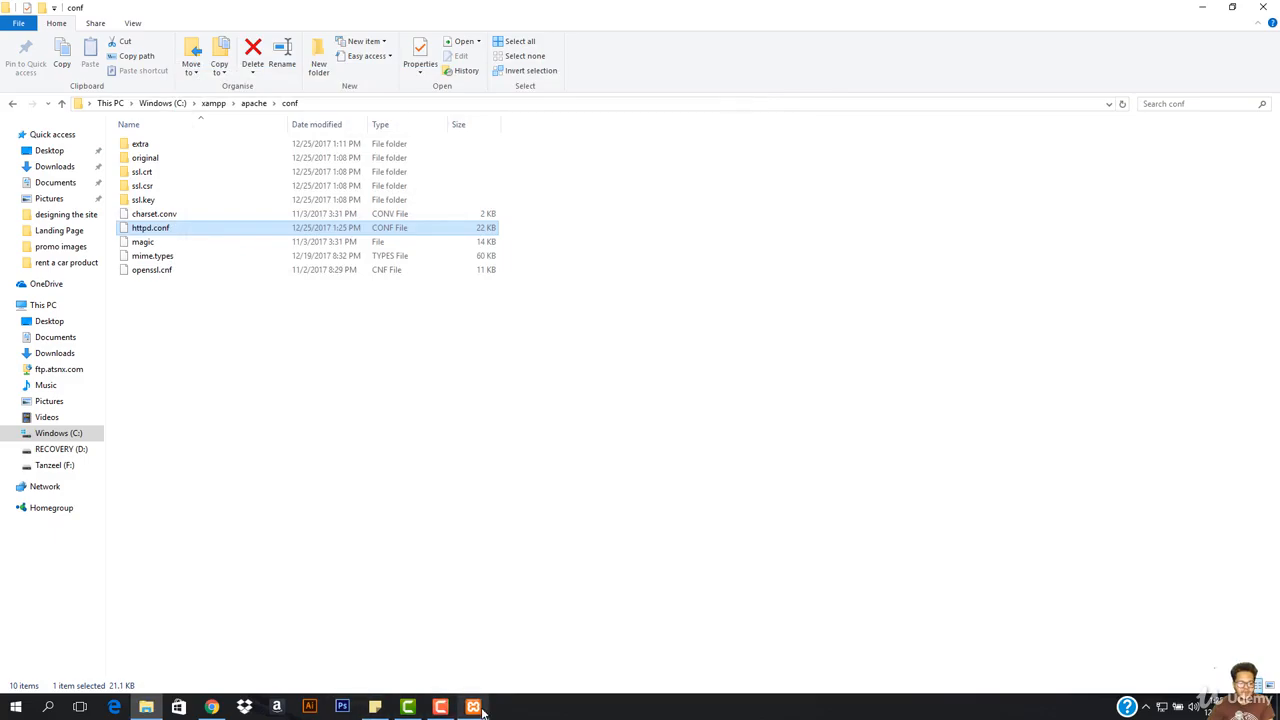
Switch to the XAMPP Control Panel and restart the Apache module
{"action": "left_click", "coordinate": [440, 706]}
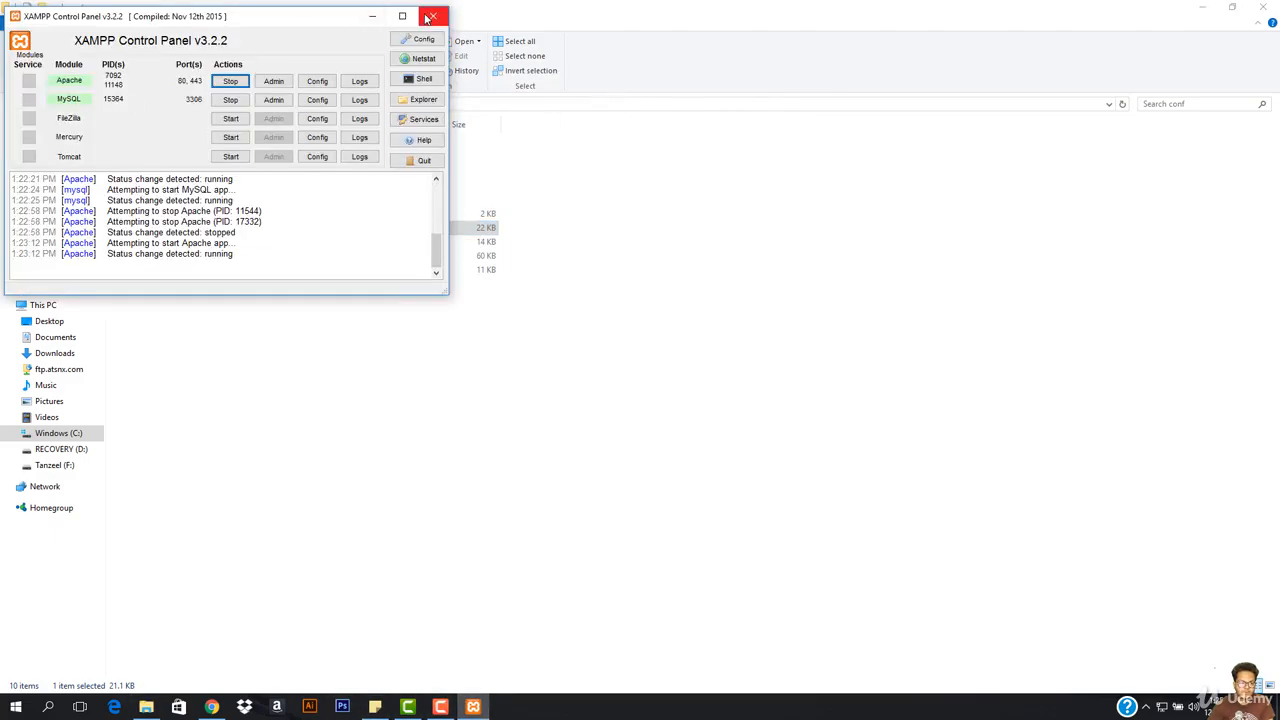
{"action": "left_click", "coordinate": [231, 83]}
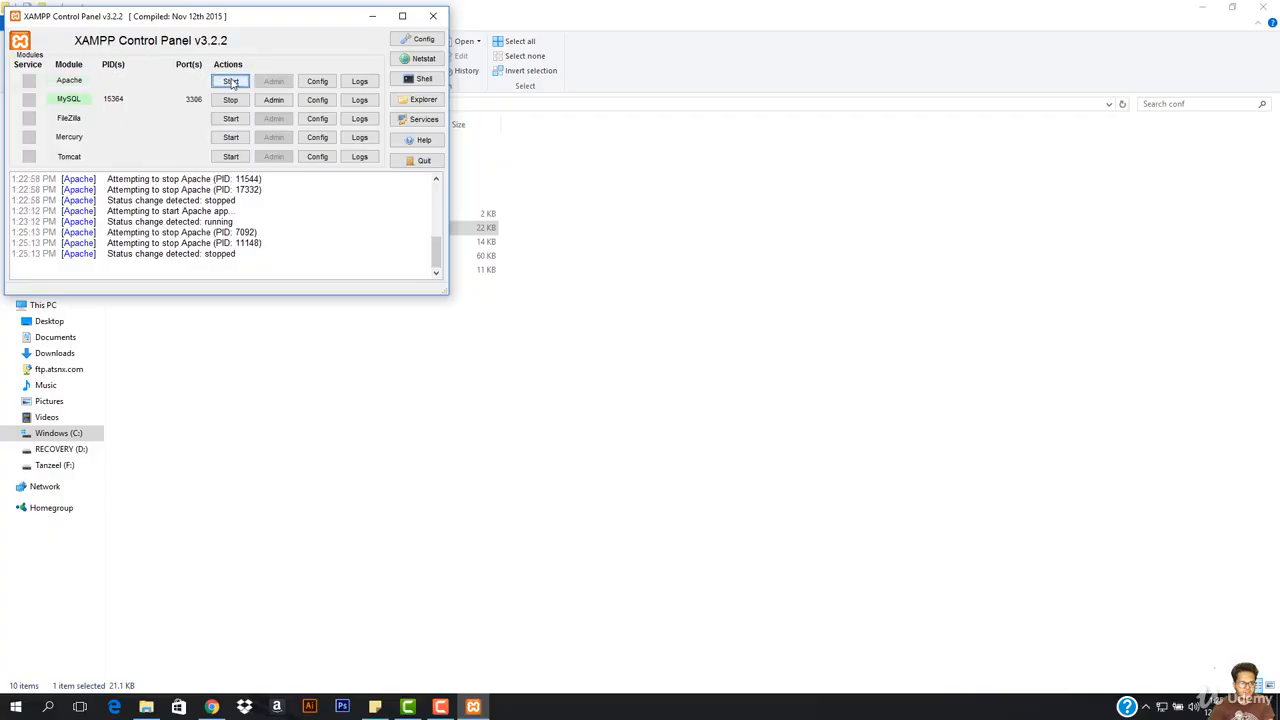
{"action": "left_click", "coordinate": [231, 81]}
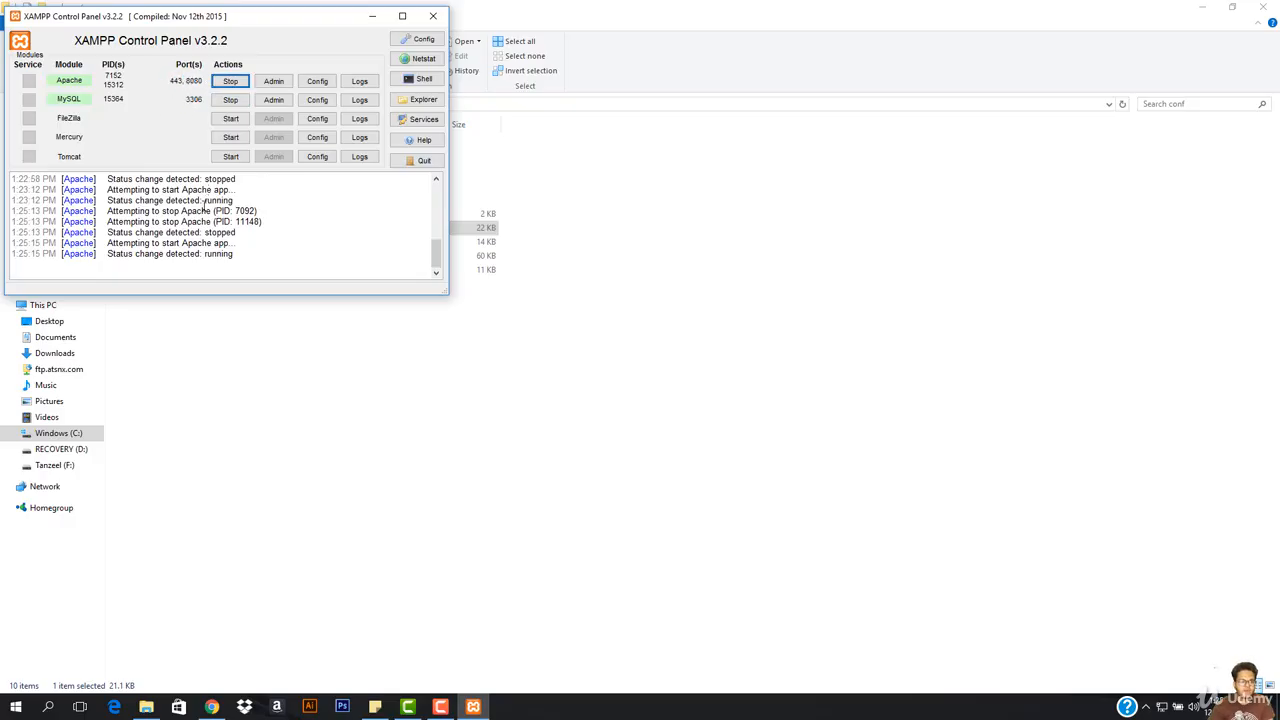
Switch to Chrome and try to load localhost without a port number
{"action": "left_click", "coordinate": [211, 706]}
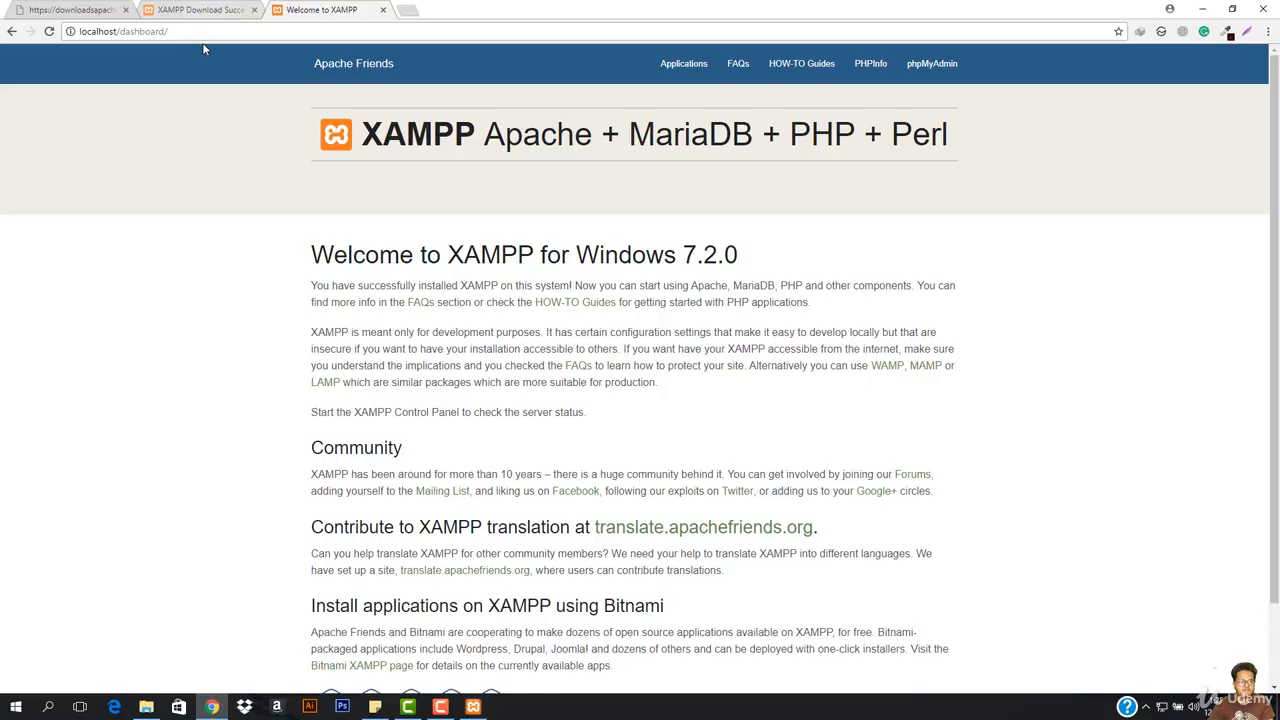
{"action": "left_click_drag", "start_coordinate": [170, 31], "coordinate": [120, 48]}
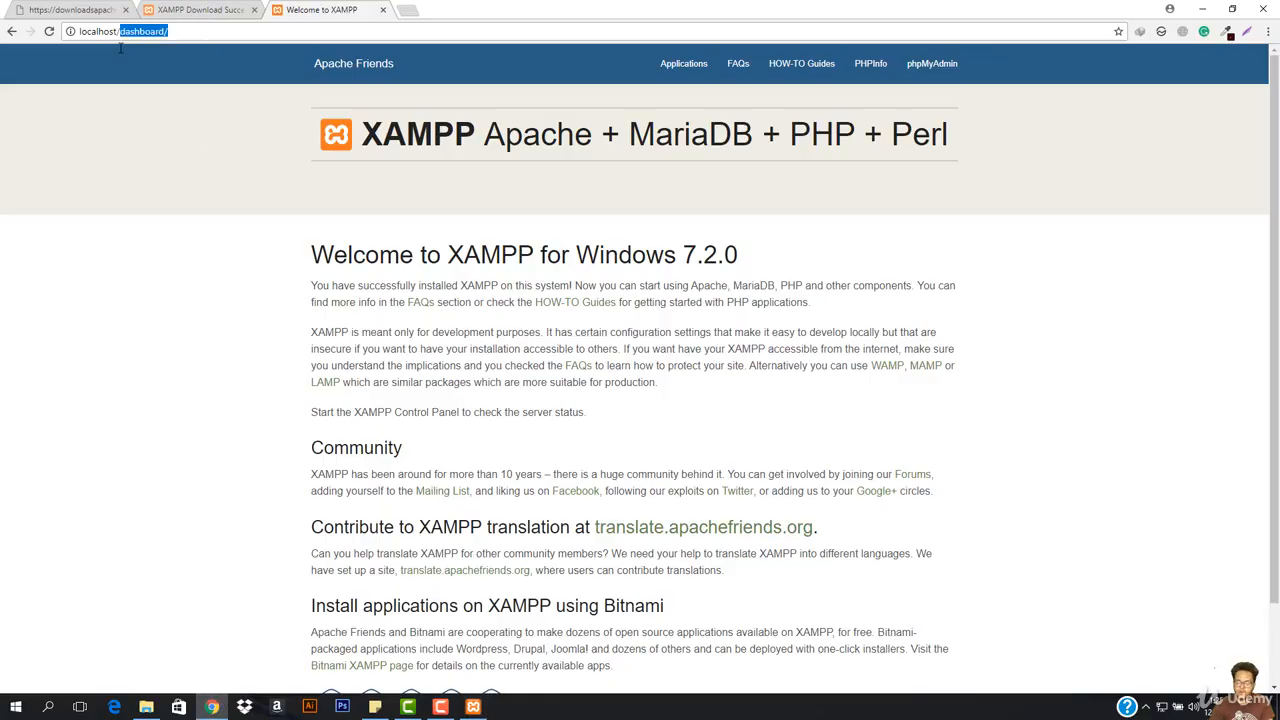
{"action": "key", "text": "BackSpace"}
{"action": "key", "text": "Return"}
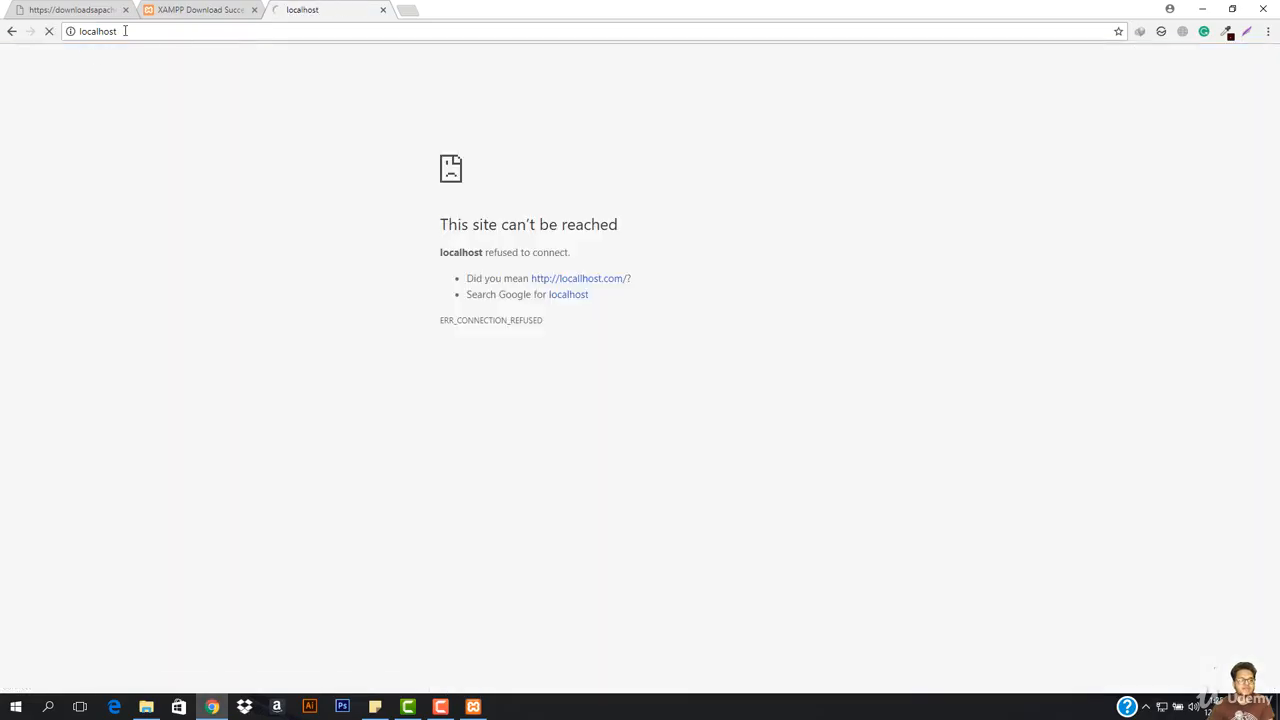
Load localhost:8080 in the same browser tab
{"action": "left_click", "coordinate": [158, 33]}
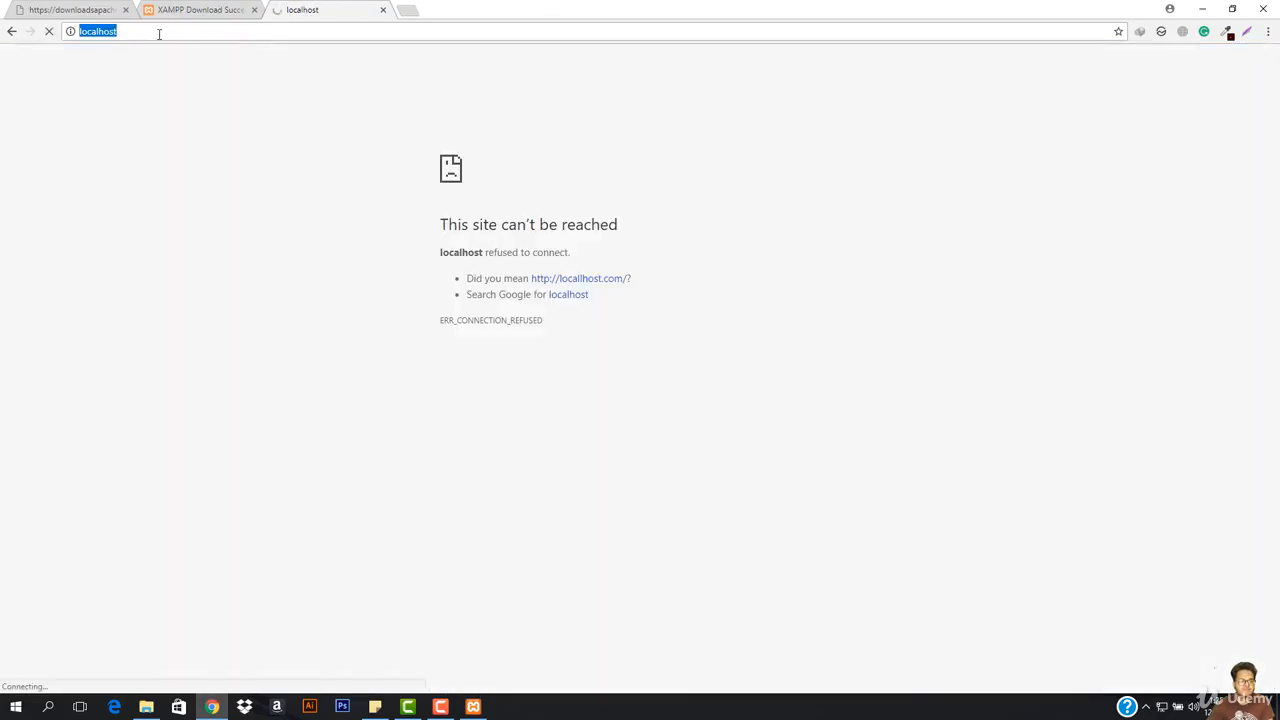
{"action": "left_click", "coordinate": [158, 33]}
{"action": "type", "text": ":80"}
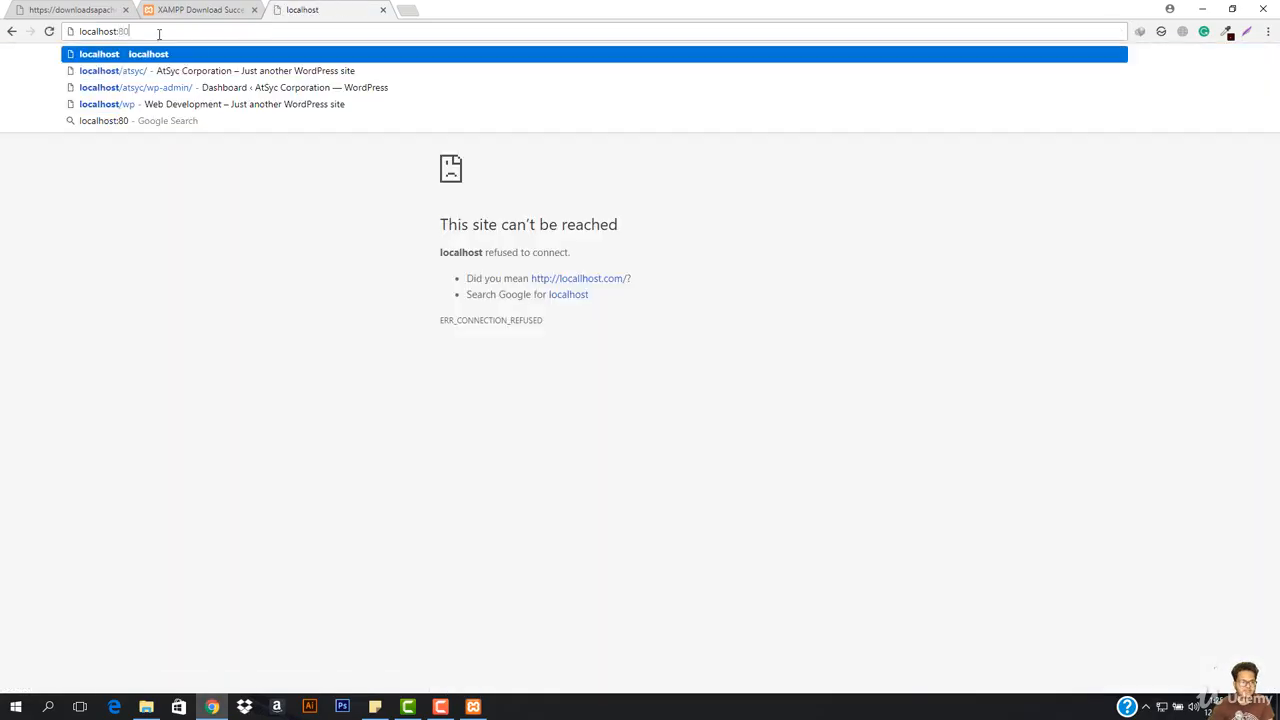
{"action": "type", "text": "80"}
{"action": "key", "text": "Return"}
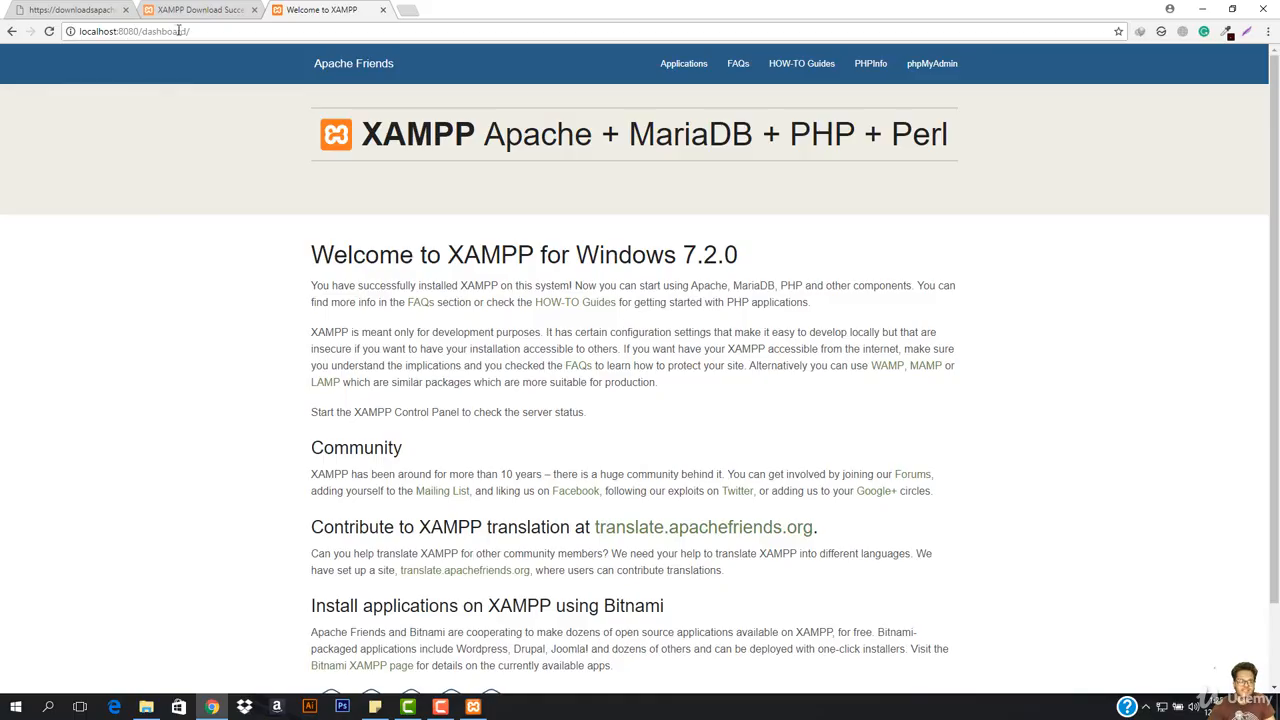
Look over the XAMPP welcome page, from its heading and introduction to the Bitnami applications section
{"action": "scroll", "coordinate": [410, 145], "scroll_direction": "down", "scroll_amount": 1}
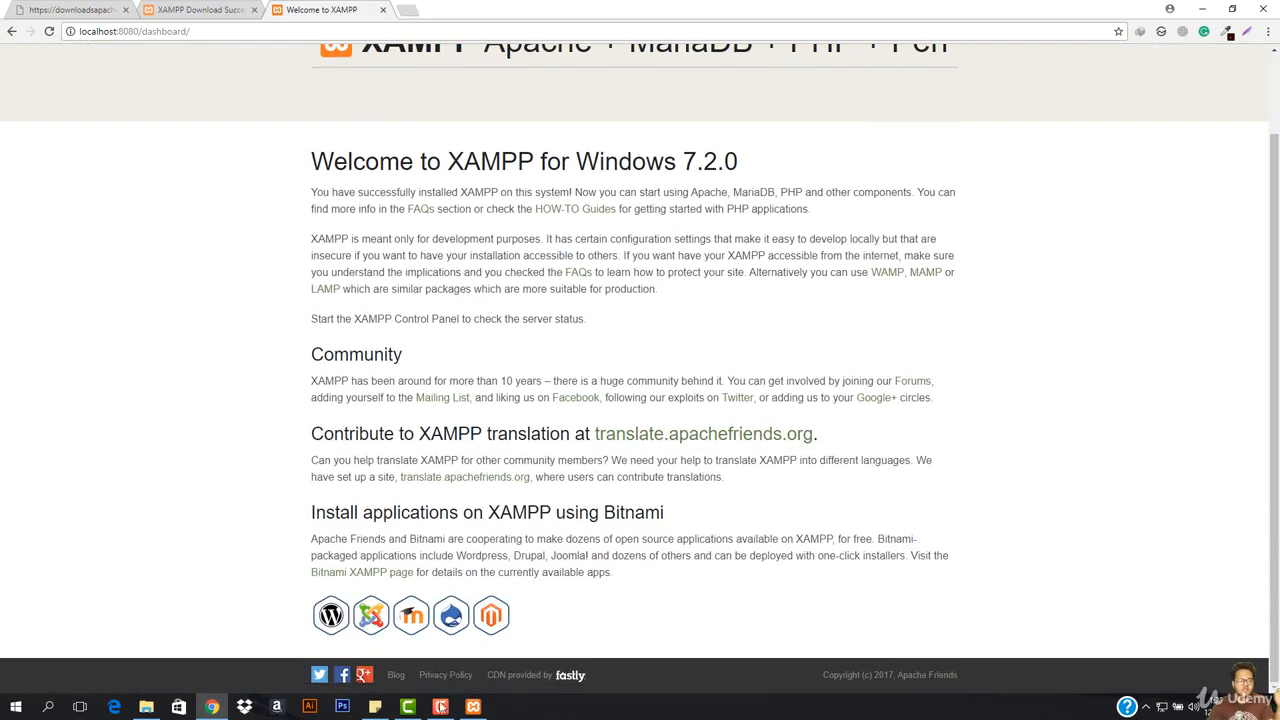
{"action": "scroll", "coordinate": [213, 120], "scroll_direction": "up", "scroll_amount": 1}
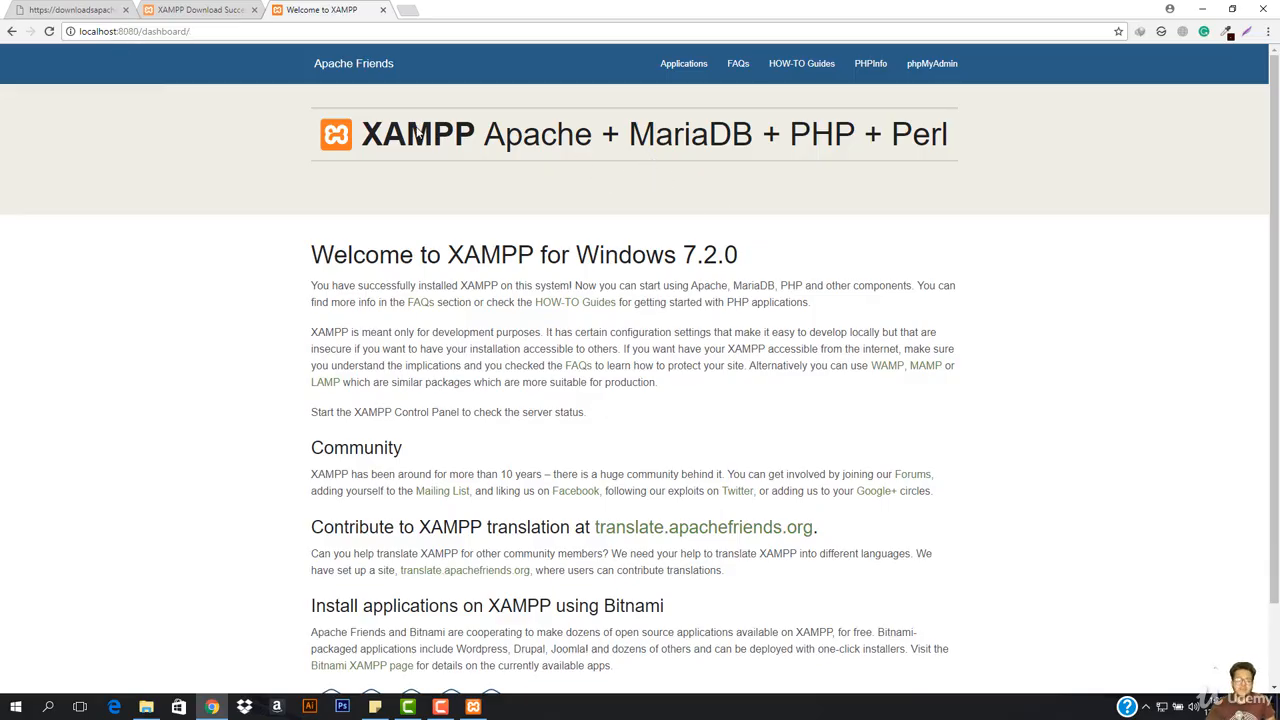
{"action": "left_click_drag", "start_coordinate": [419, 131], "coordinate": [476, 136]}
{"action": "left_click", "coordinate": [553, 145]}
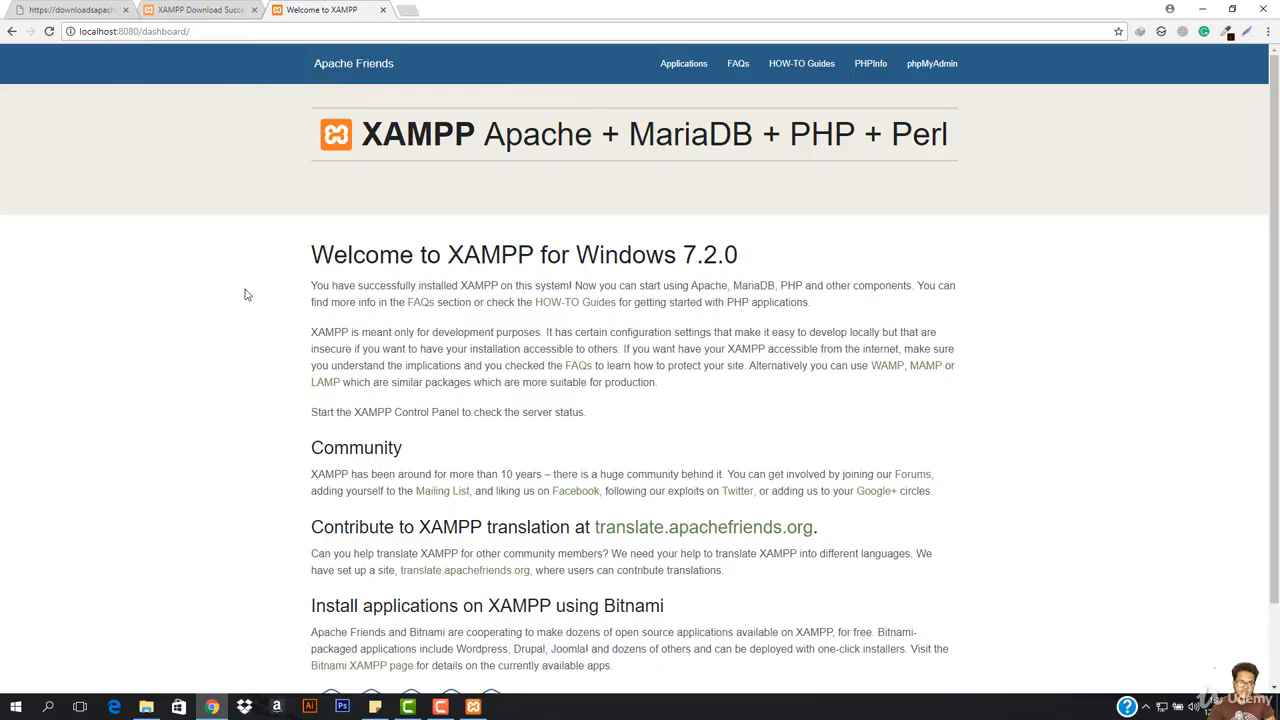
{"action": "scroll", "coordinate": [357, 225], "scroll_direction": "down", "scroll_amount": 3}
{"action": "scroll", "coordinate": [503, 227], "scroll_direction": "up", "scroll_amount": 3}
{"action": "left_click_drag", "start_coordinate": [365, 138], "coordinate": [1001, 164]}
{"action": "left_click", "coordinate": [1001, 164]}
{"action": "left_click_drag", "start_coordinate": [313, 256], "coordinate": [285, 265]}
{"action": "left_click", "coordinate": [808, 287]}
{"action": "left_click", "coordinate": [298, 250]}
{"action": "scroll", "coordinate": [414, 383], "scroll_direction": "down", "scroll_amount": 1}
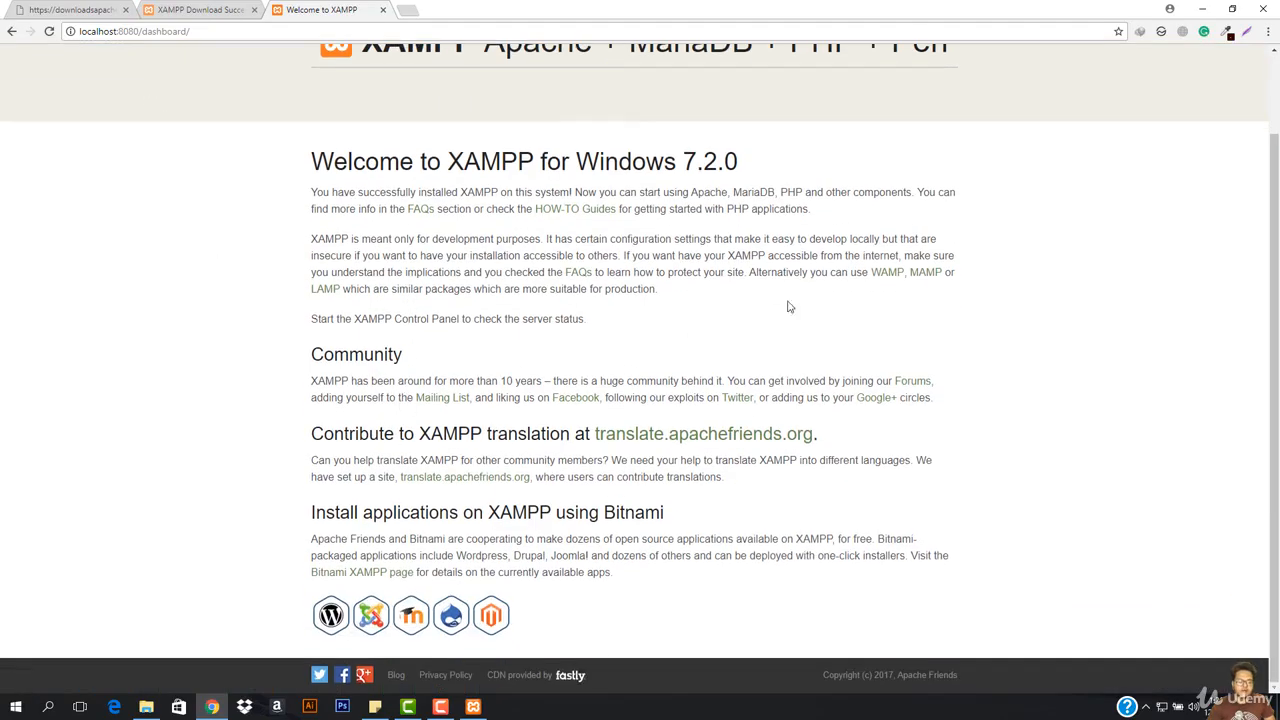
{"action": "scroll", "coordinate": [460, 165], "scroll_direction": "up", "scroll_amount": 1}
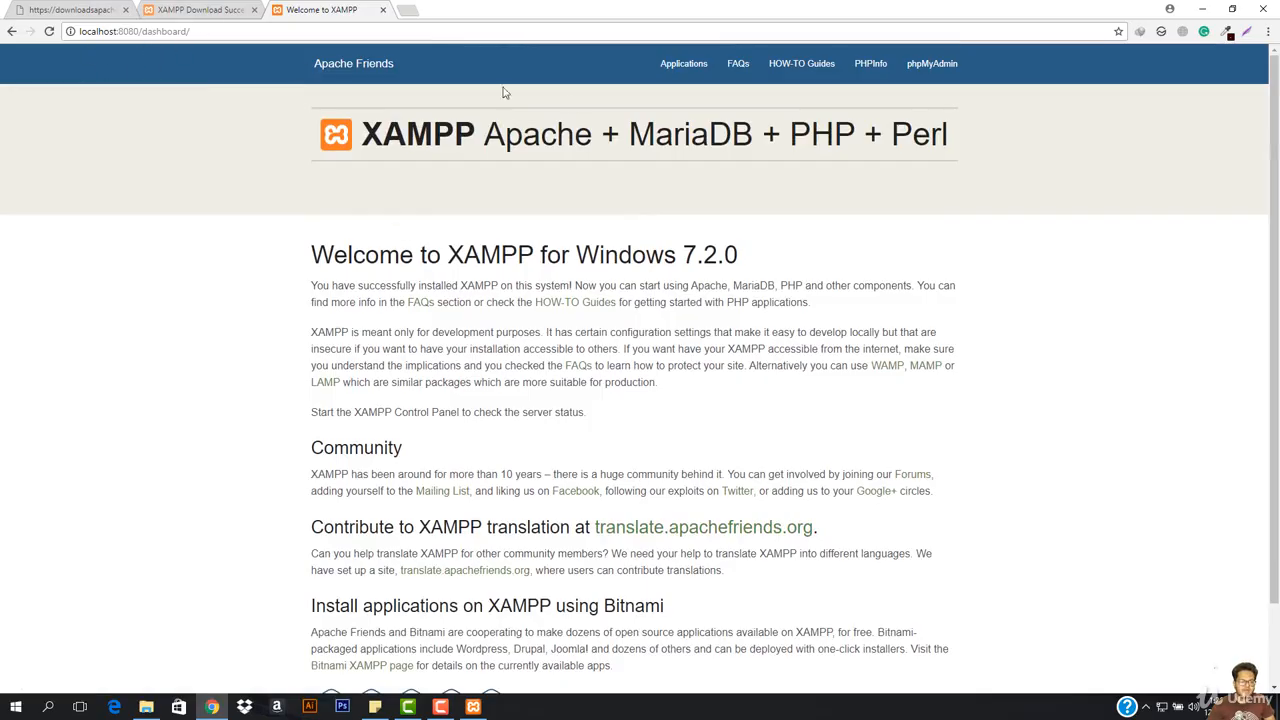
{"action": "scroll", "coordinate": [795, 245], "scroll_direction": "down", "scroll_amount": 1}
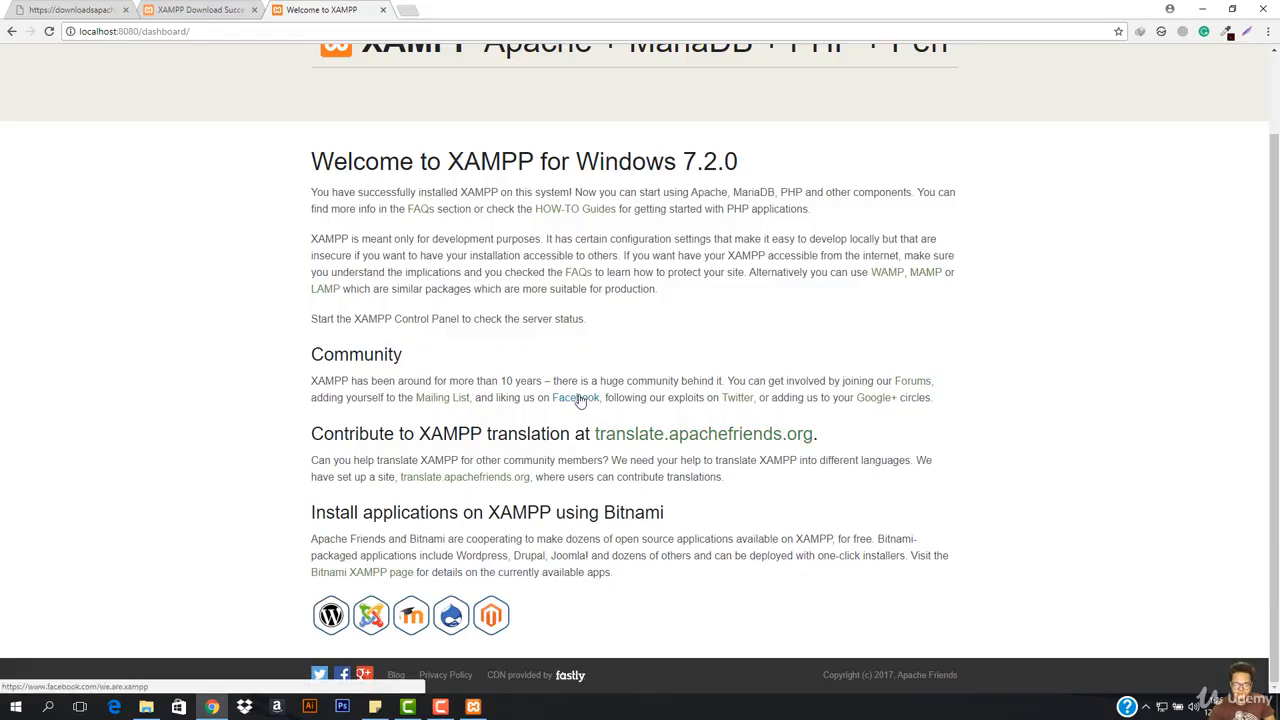
{"action": "scroll", "coordinate": [654, 410], "scroll_direction": "up", "scroll_amount": 1}
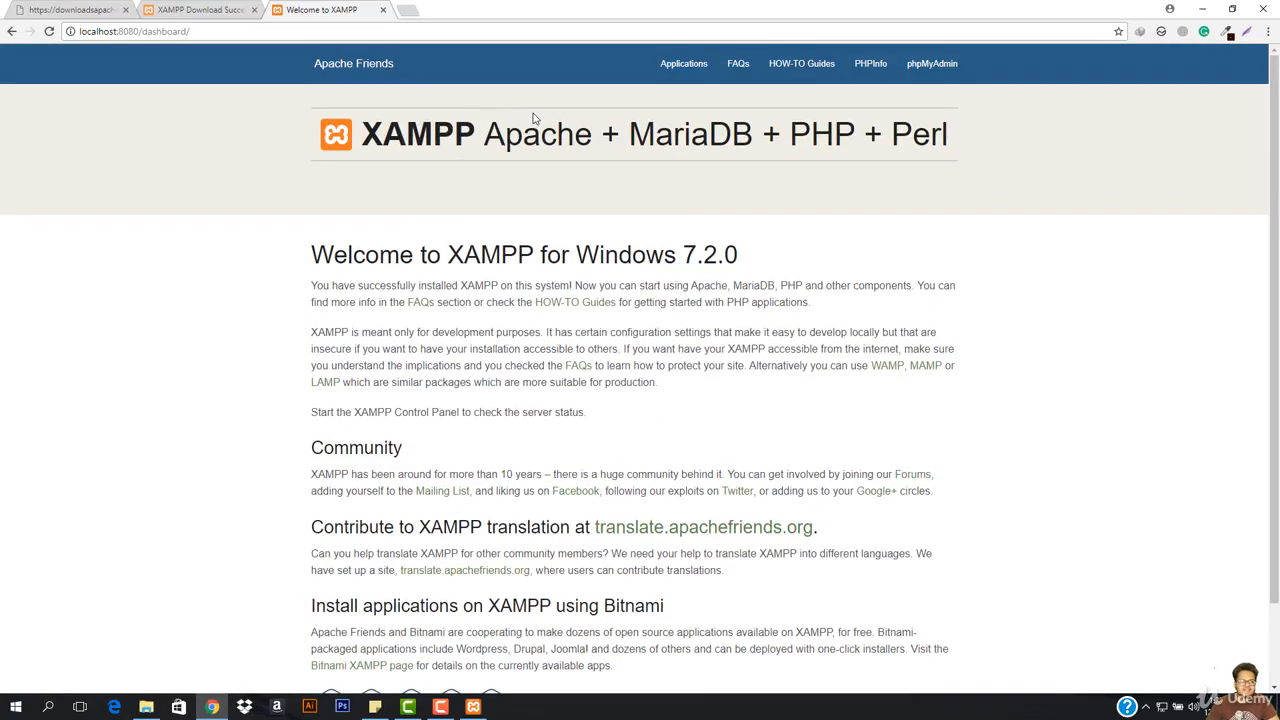
Open wordpress.org in a new browser tab and go to its Download WordPress page
{"action": "left_click", "coordinate": [412, 11]}
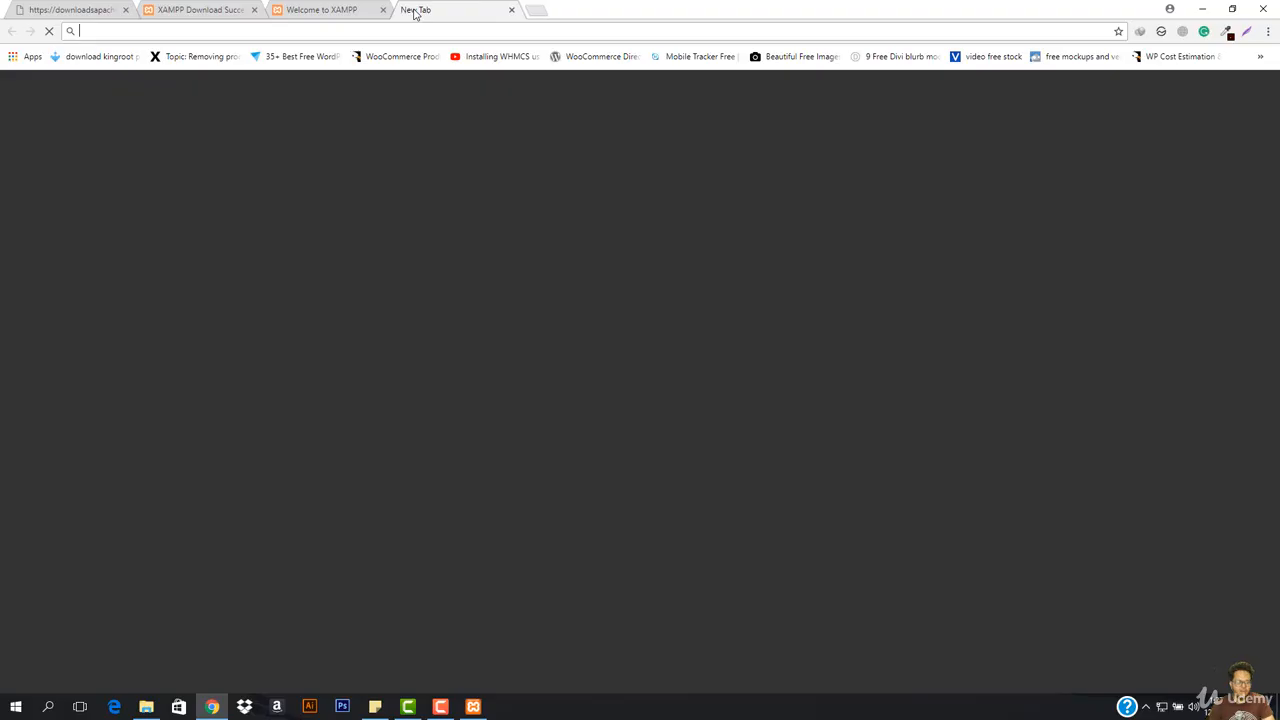
{"action": "type", "text": "wordpress.org"}
{"action": "key", "text": "Return"}
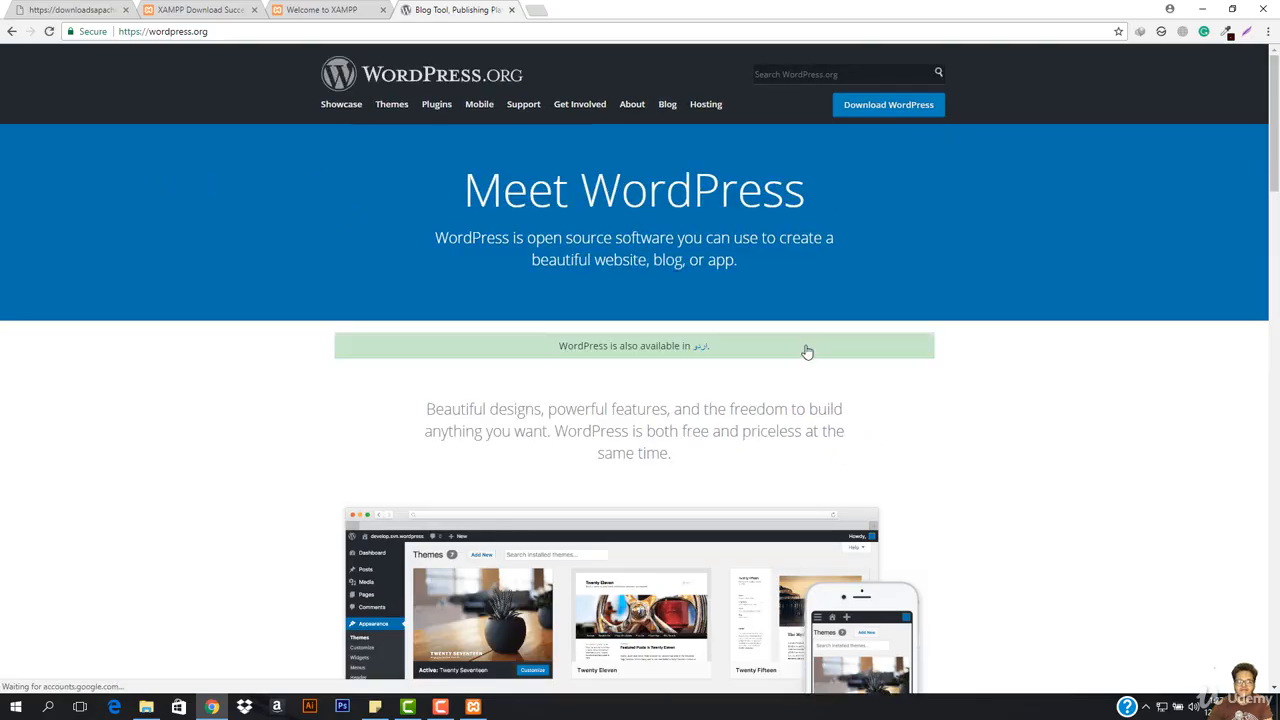
{"action": "left_click", "coordinate": [320, 10]}
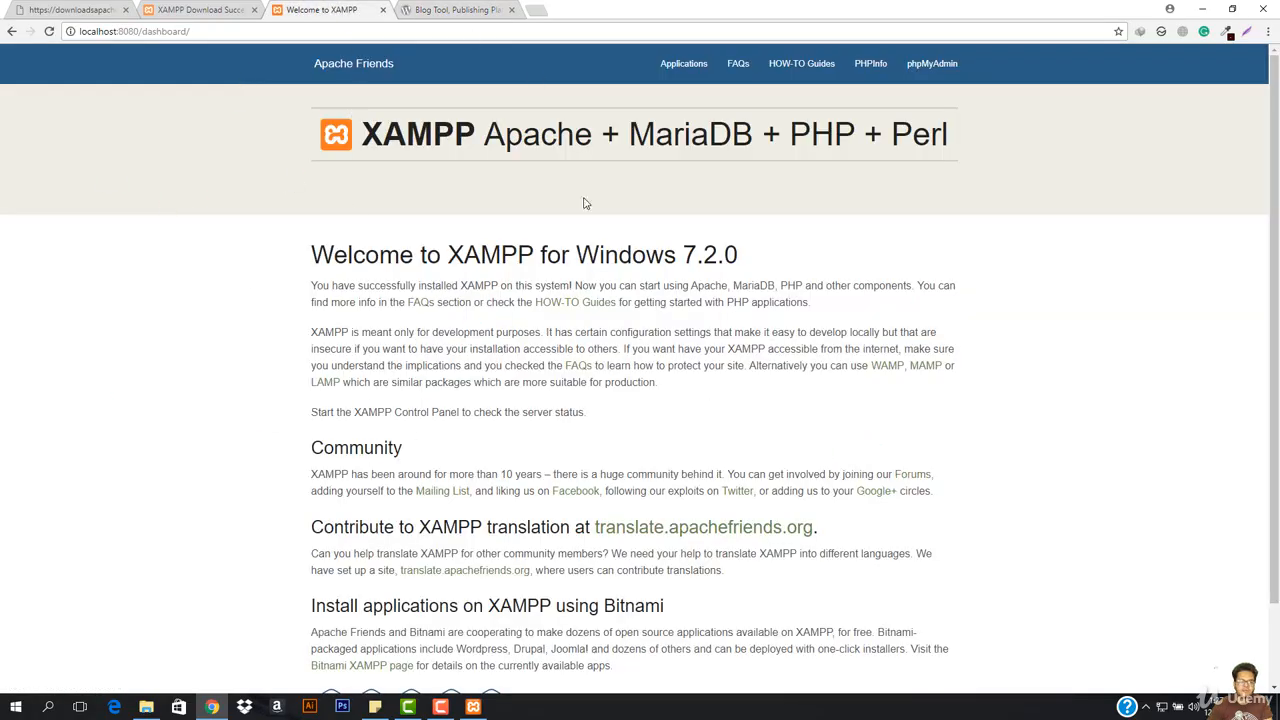
{"action": "left_click", "coordinate": [468, 10]}
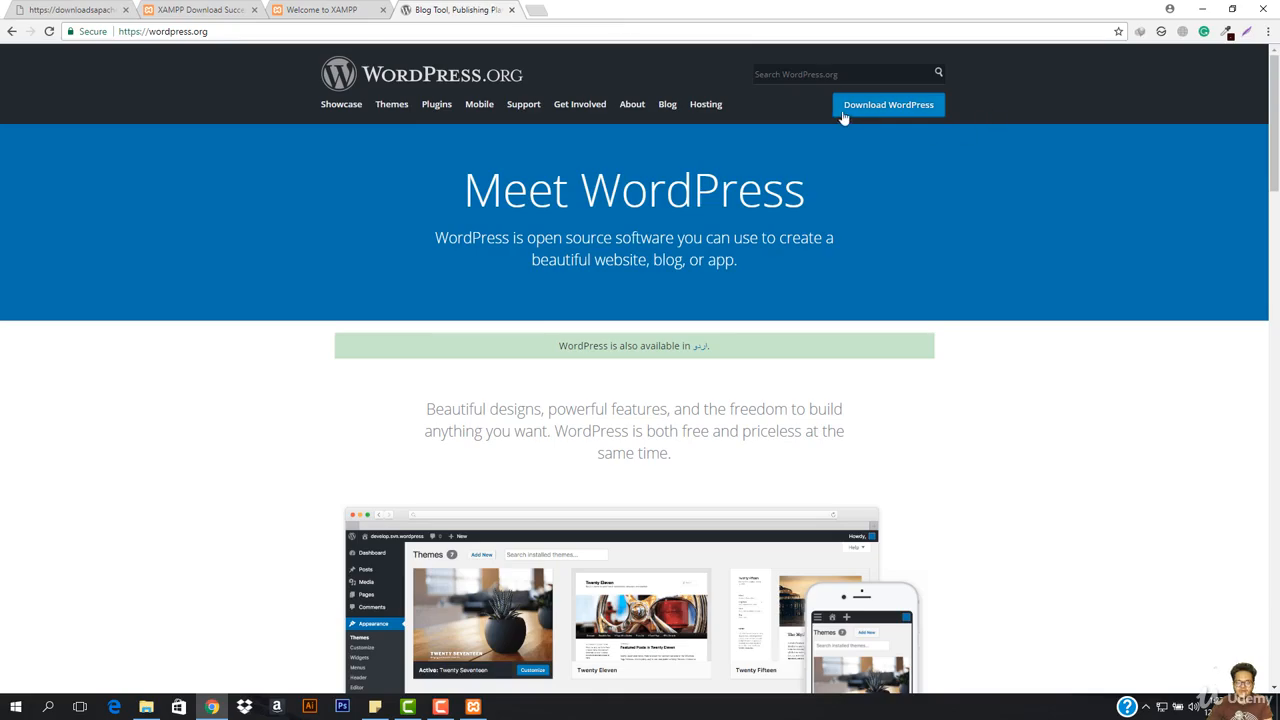
{"action": "left_click", "coordinate": [901, 107]}
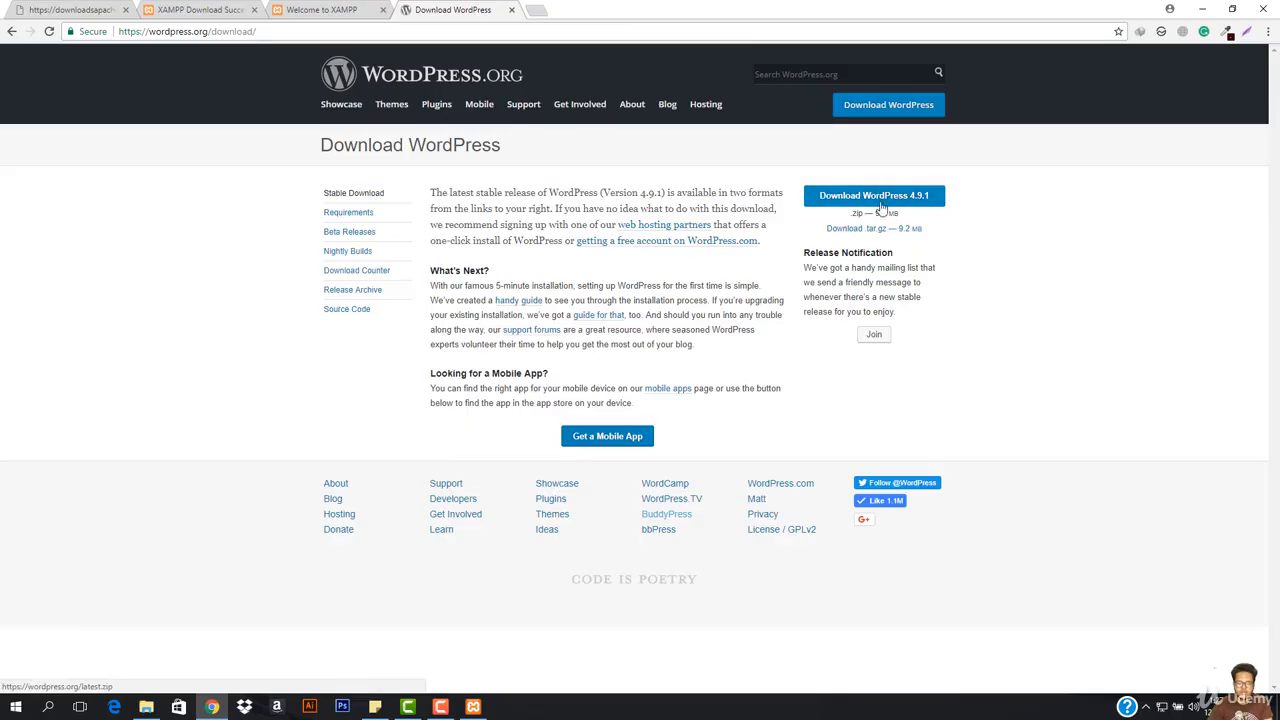
In File Explorer, find wordpress-4.9.1.zip in the Compressed folder of Downloads and move it to an empty area of the desktop
{"action": "left_click", "coordinate": [146, 706]}
{"action": "left_click", "coordinate": [38, 168]}
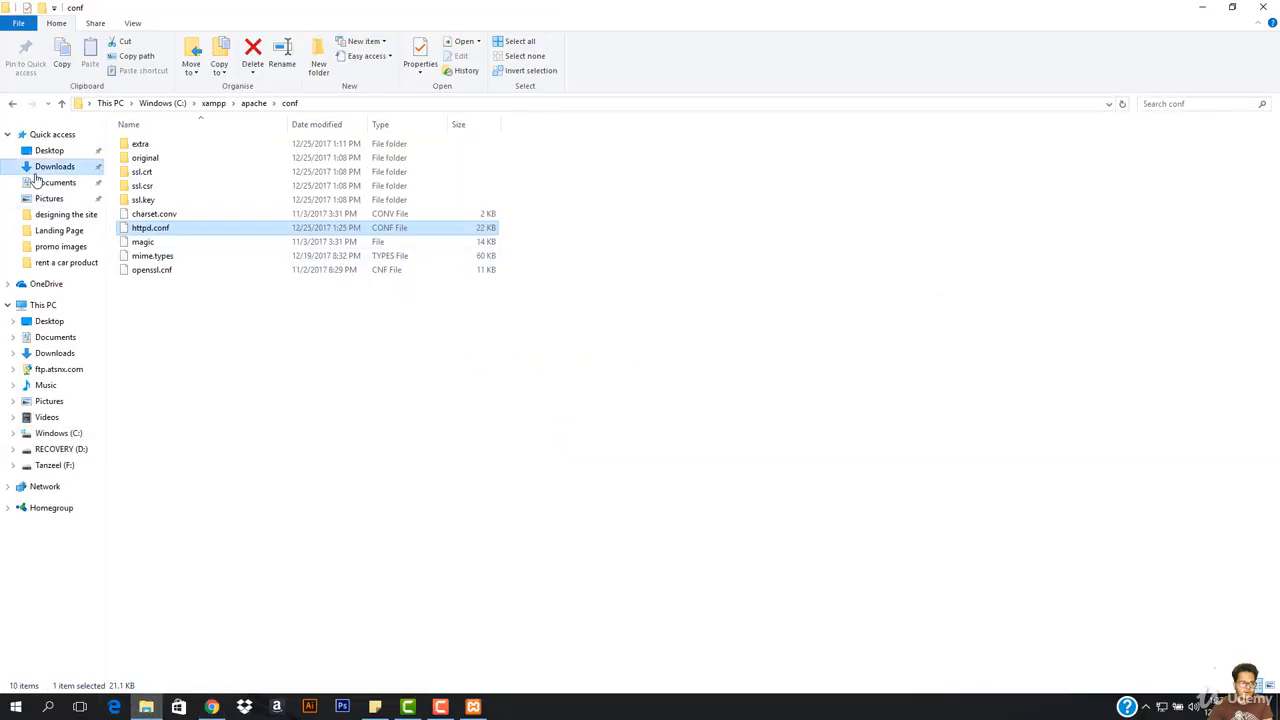
{"action": "double_click", "coordinate": [153, 172]}
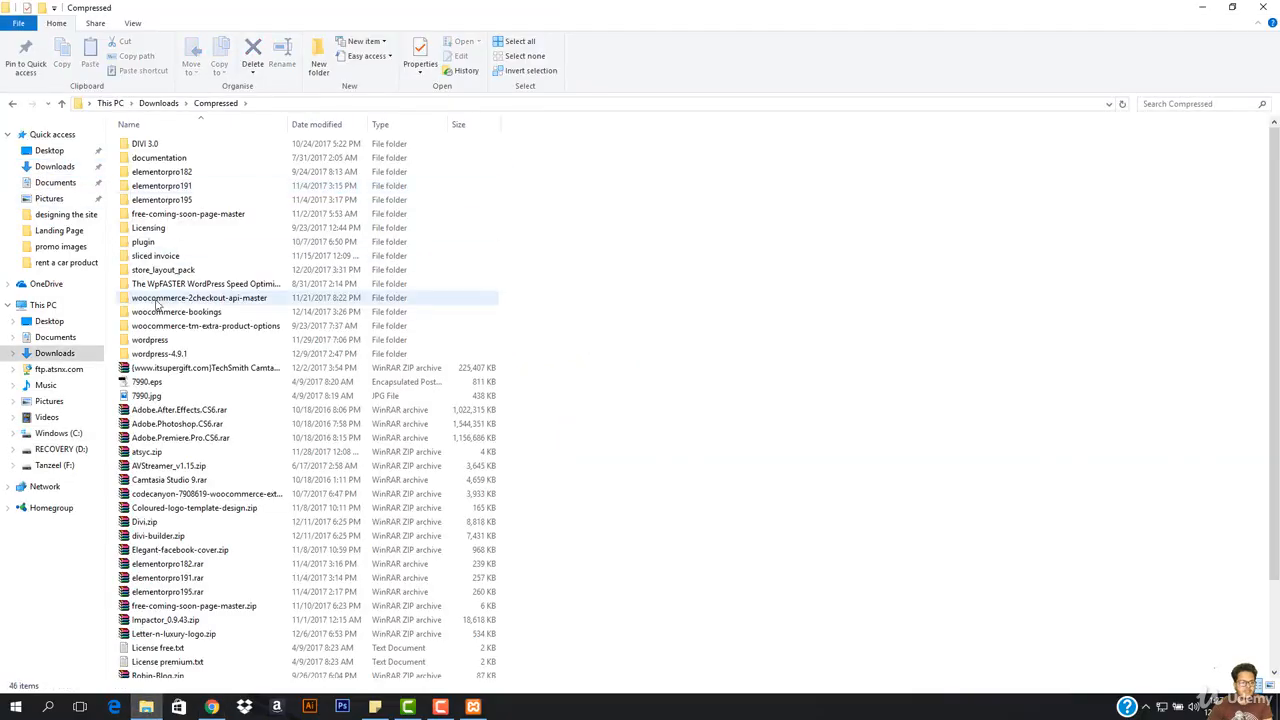
{"action": "left_click", "coordinate": [185, 355]}
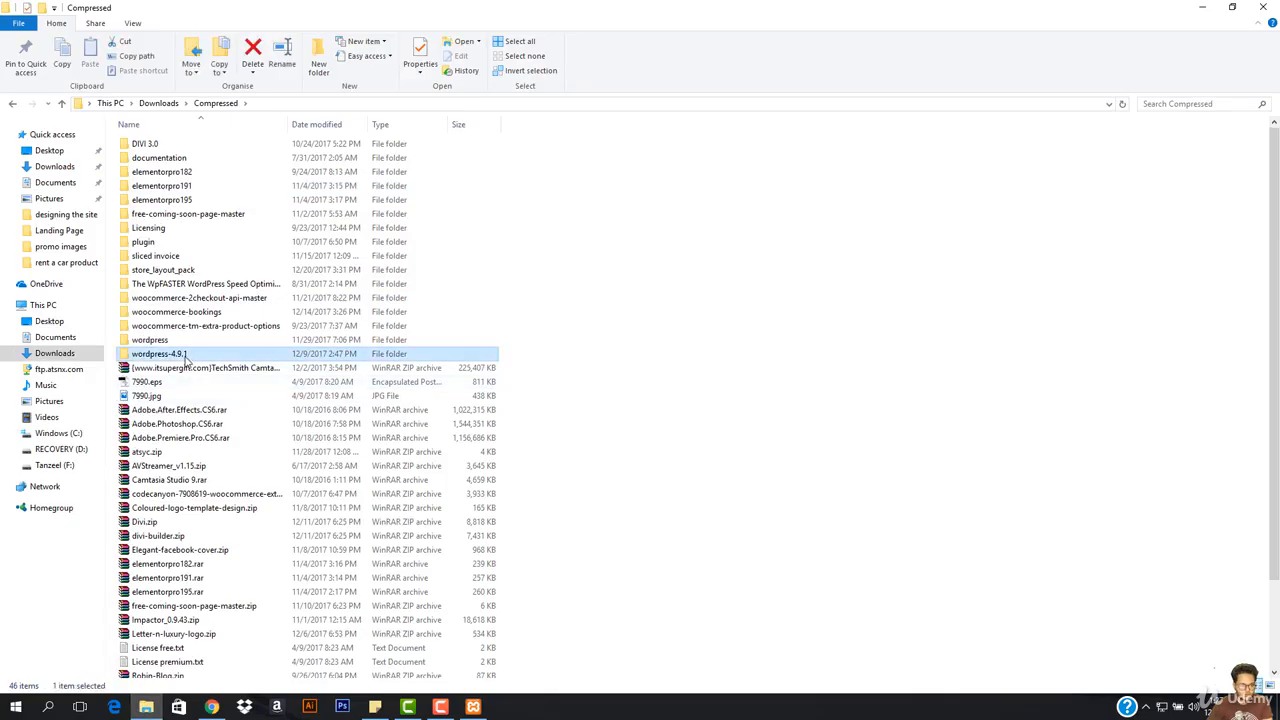
{"action": "key", "text": "w"}
{"action": "left_click", "coordinate": [181, 646]}
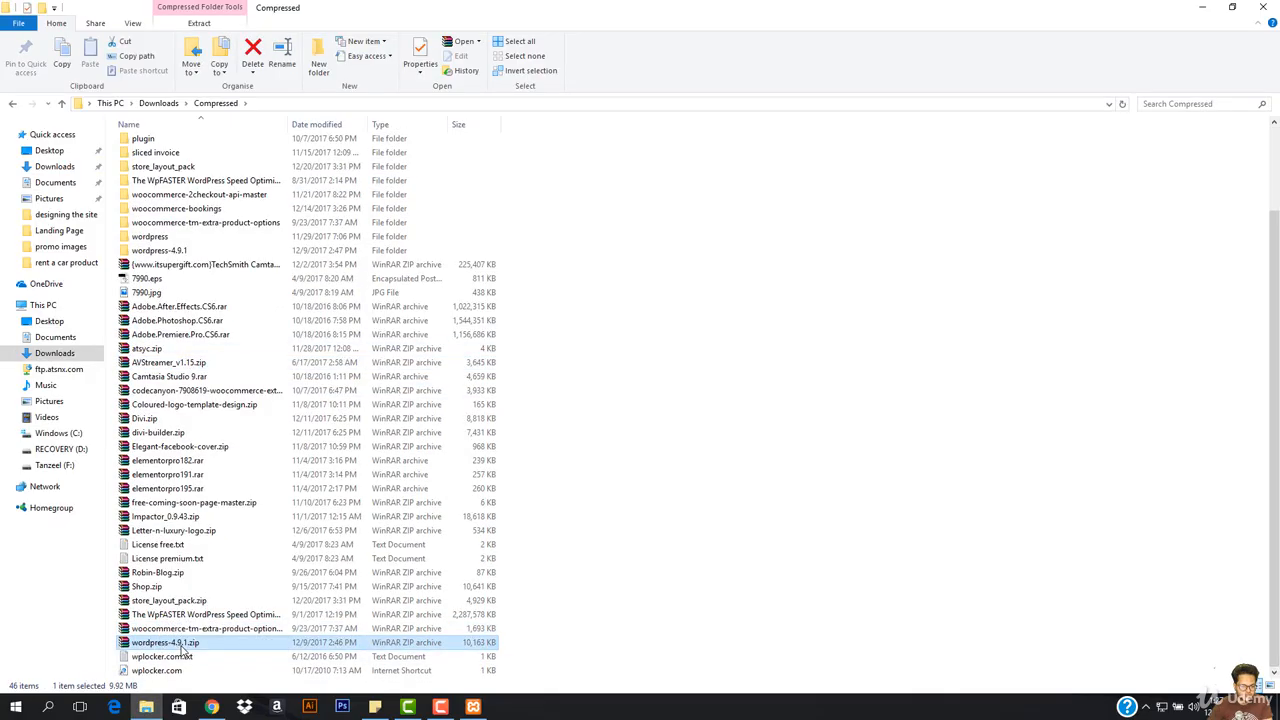
{"action": "left_click_drag", "start_coordinate": [172, 646], "coordinate": [1028, 578]}
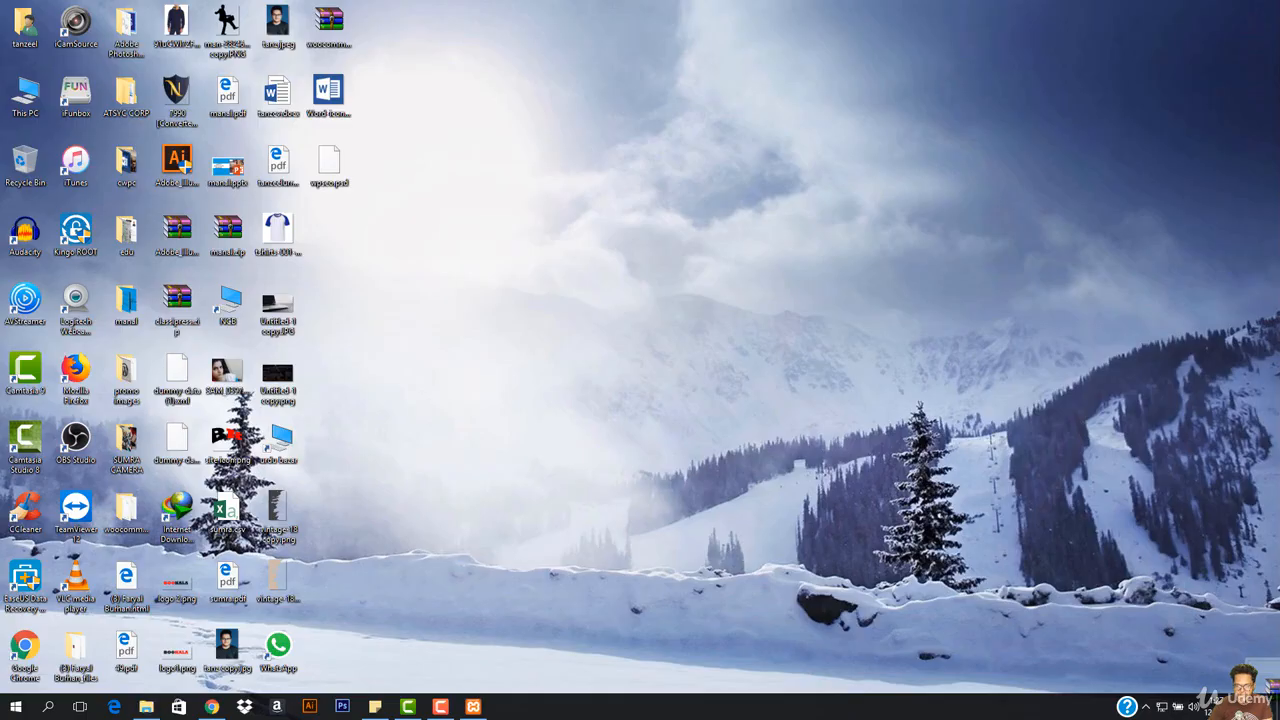
{"action": "left_click_drag", "start_coordinate": [796, 468], "coordinate": [560, 400]}
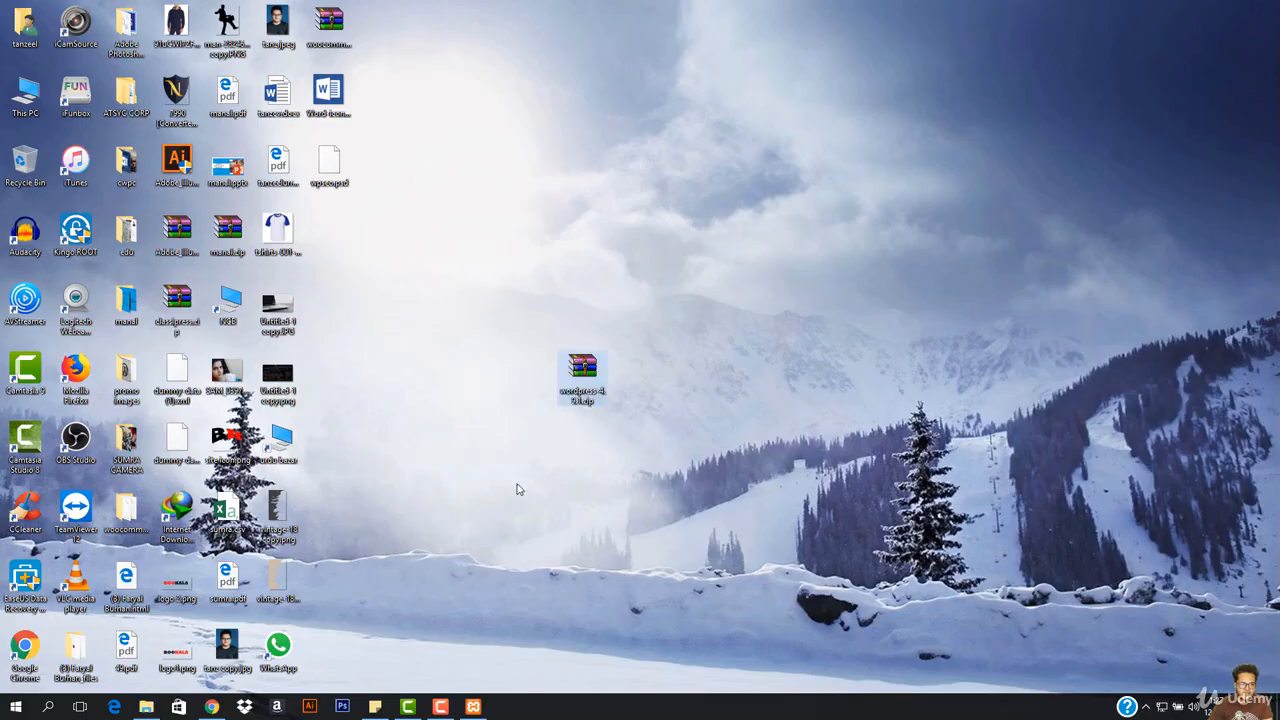
View the contents of wordpress-4.9.1.zip in WinRAR, and extract the archive directly onto the desktop
{"action": "left_click", "coordinate": [475, 369]}
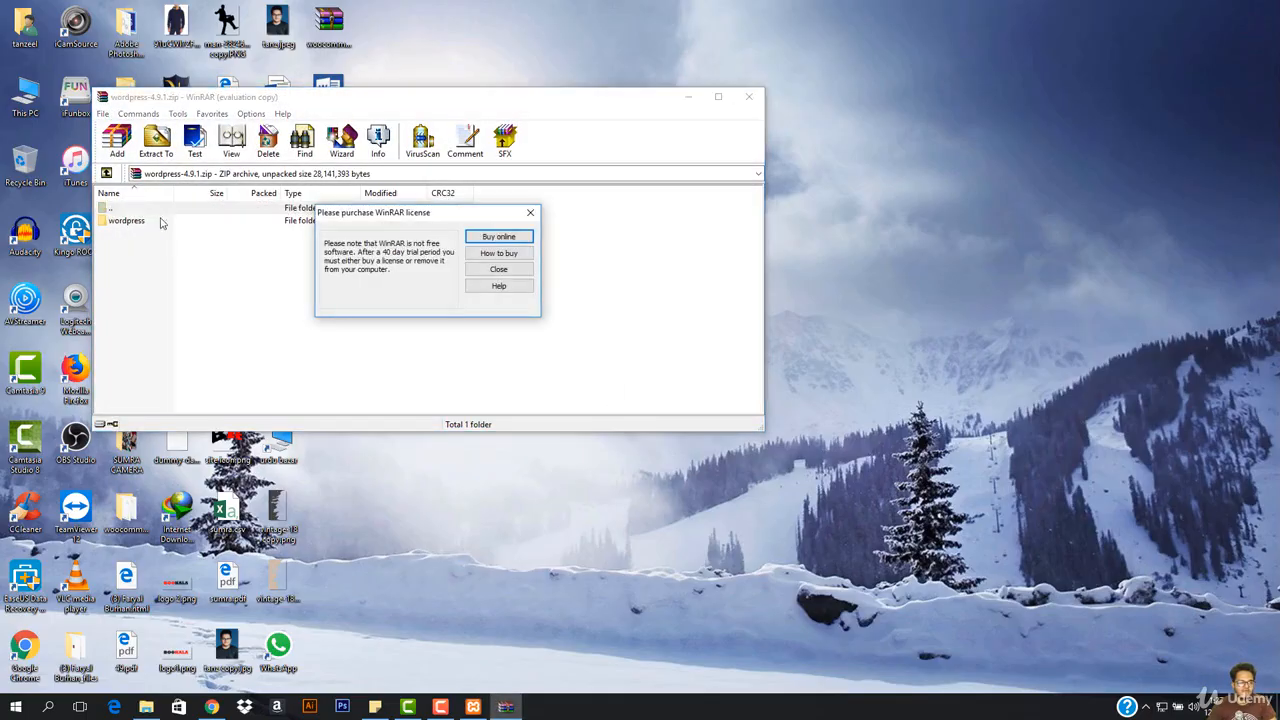
{"action": "left_click", "coordinate": [530, 212]}
{"action": "left_click", "coordinate": [748, 96]}
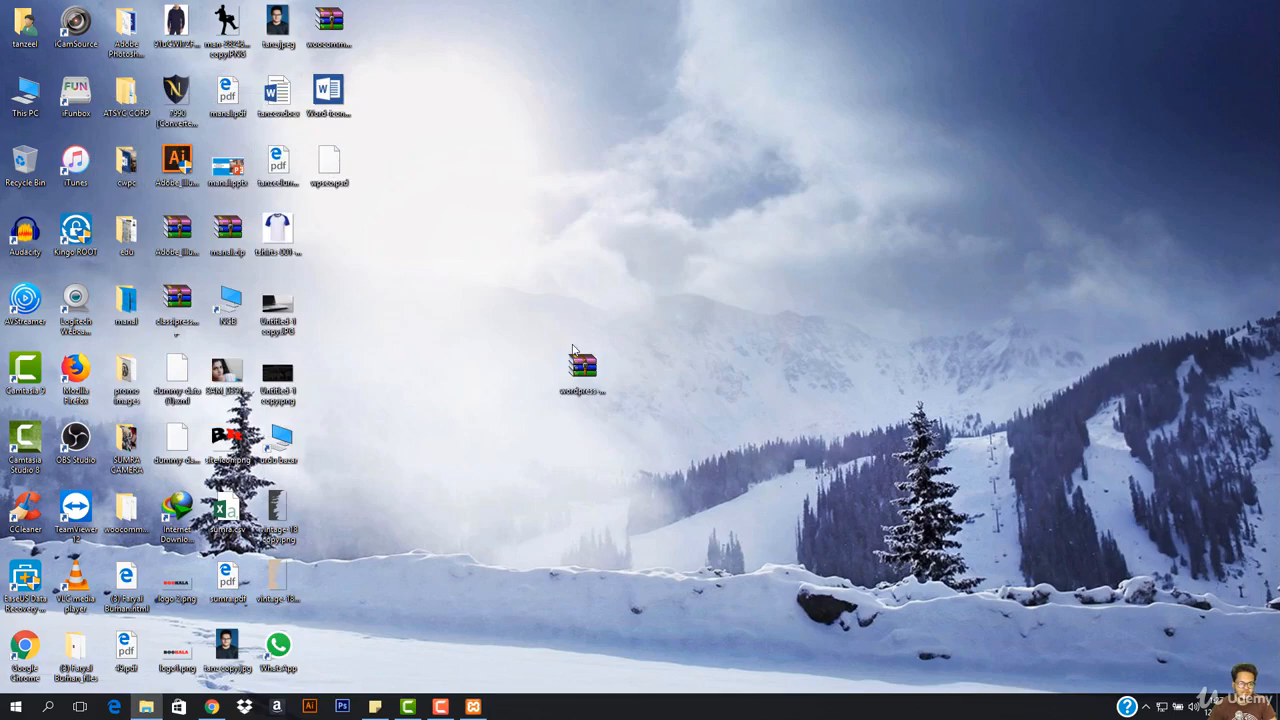
{"action": "right_click", "coordinate": [585, 373]}
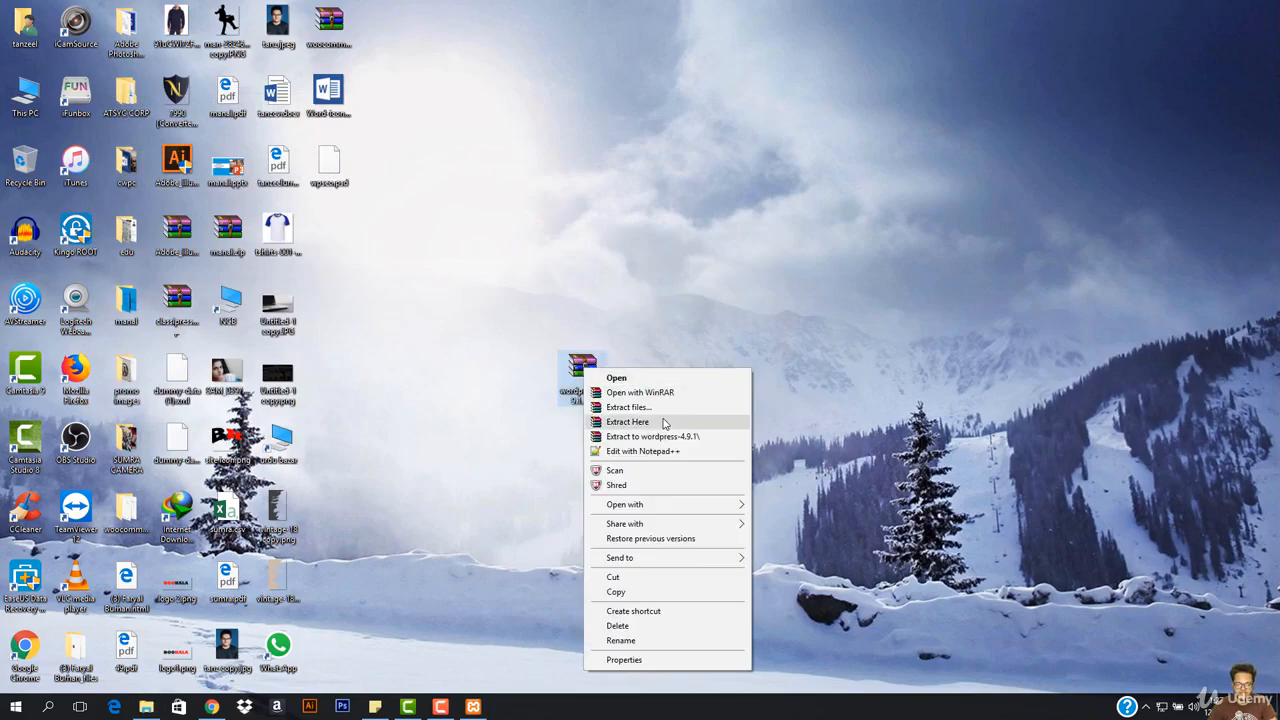
{"action": "left_click", "coordinate": [662, 424]}
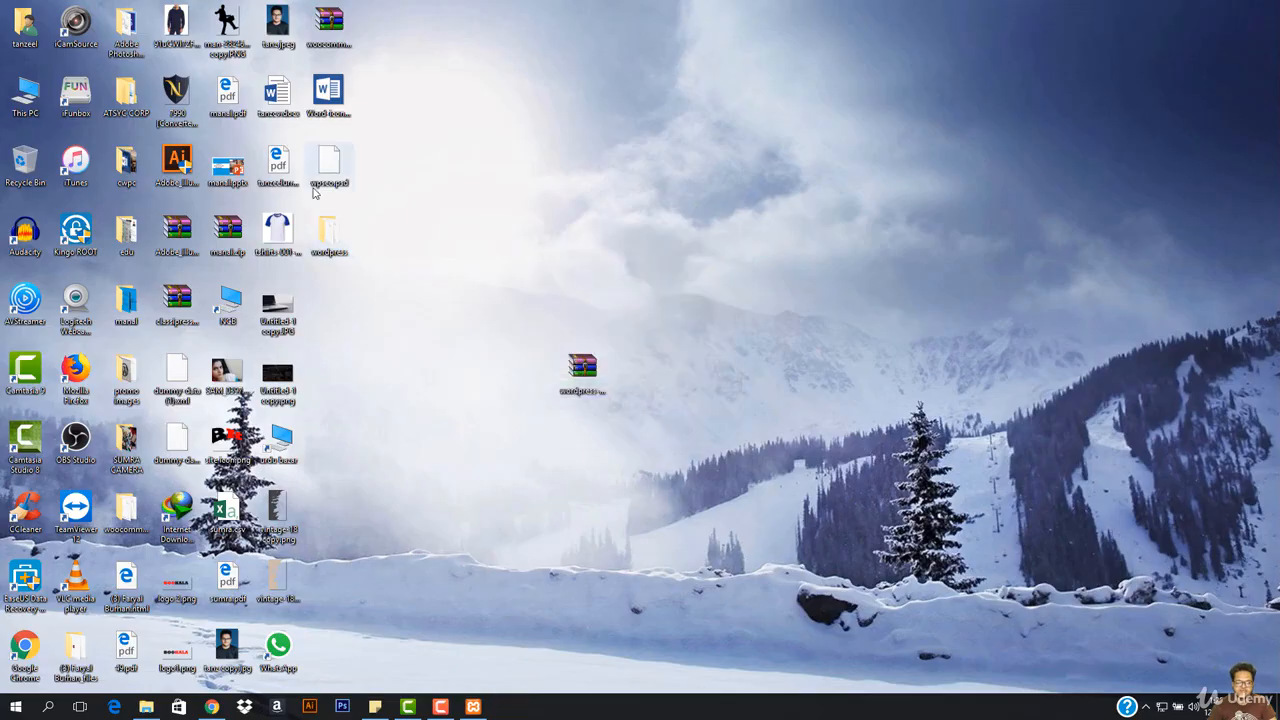
Compress all files and folders inside the extracted wordpress folder into a ZIP archive named wordpress.zip
{"action": "double_click", "coordinate": [329, 245]}
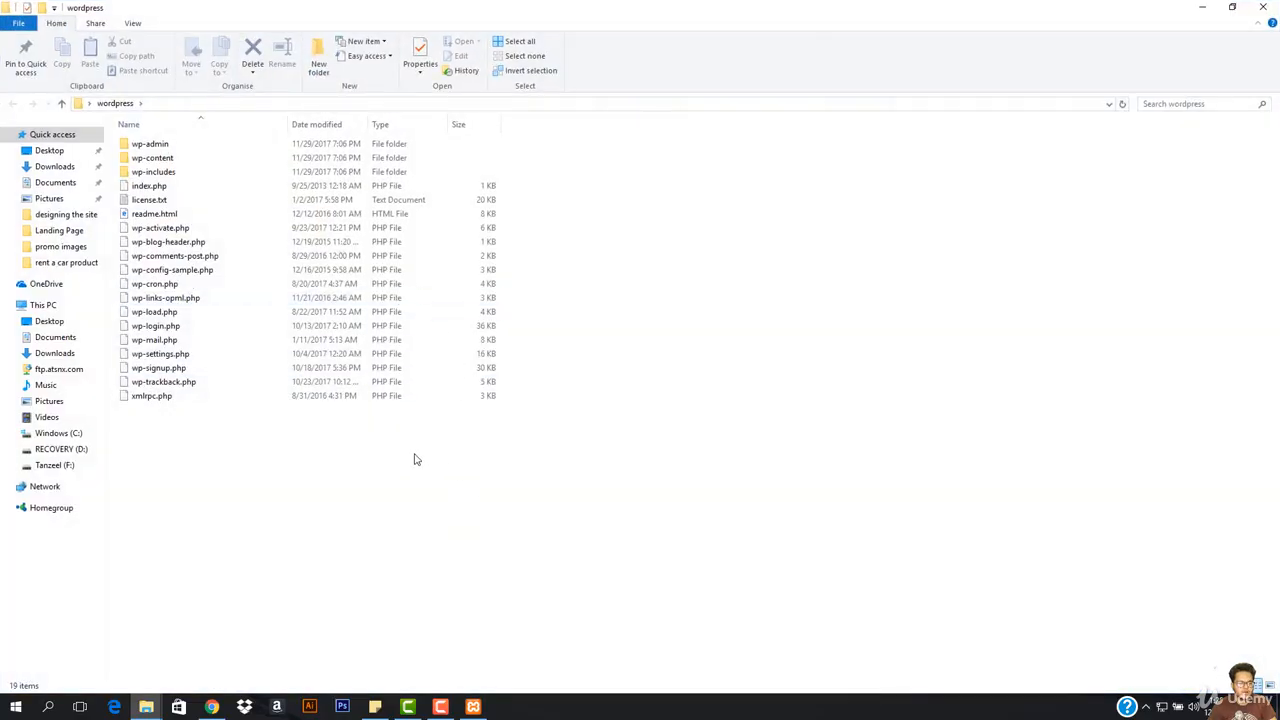
{"action": "key", "text": "ctrl+a"}
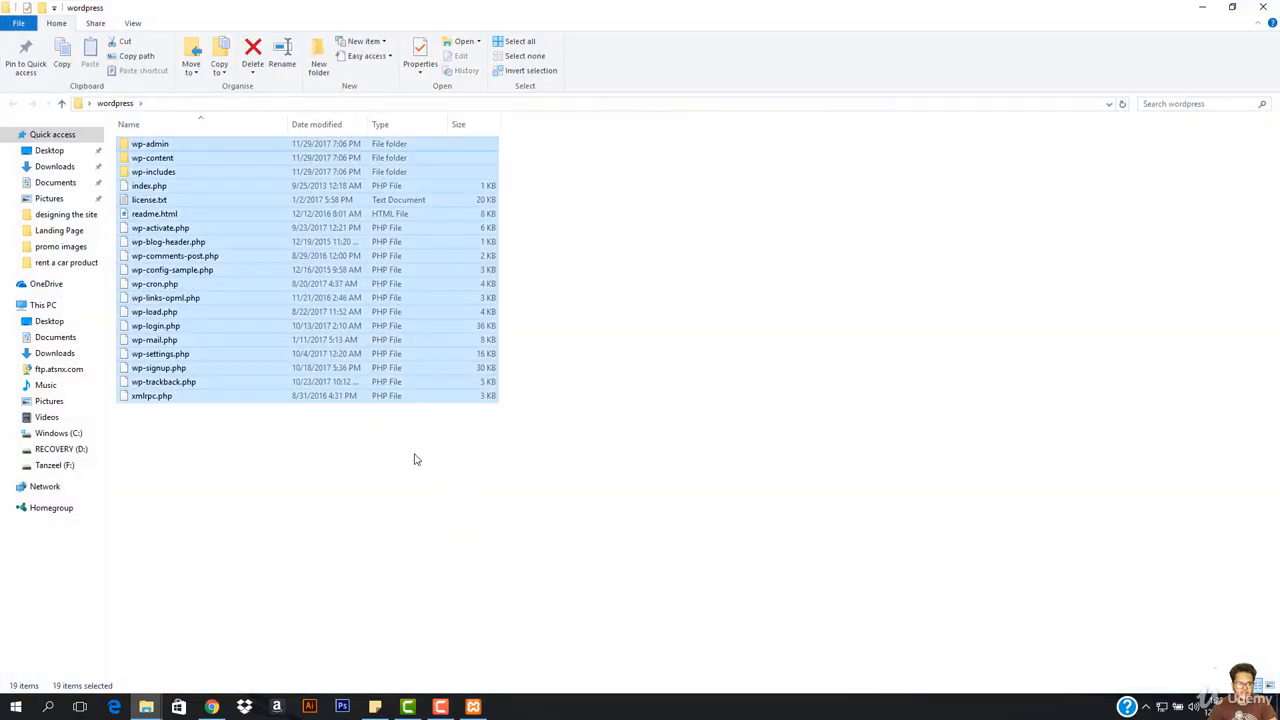
{"action": "right_click", "coordinate": [271, 271]}
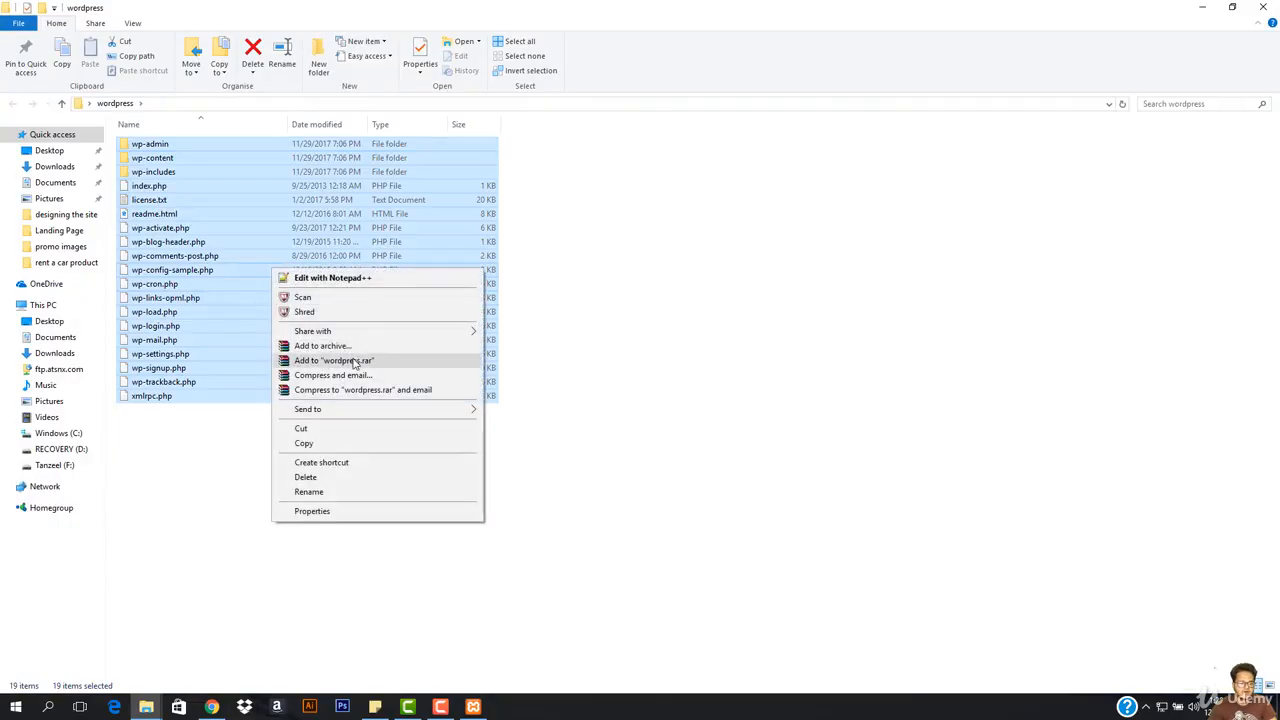
{"action": "left_click", "coordinate": [325, 347]}
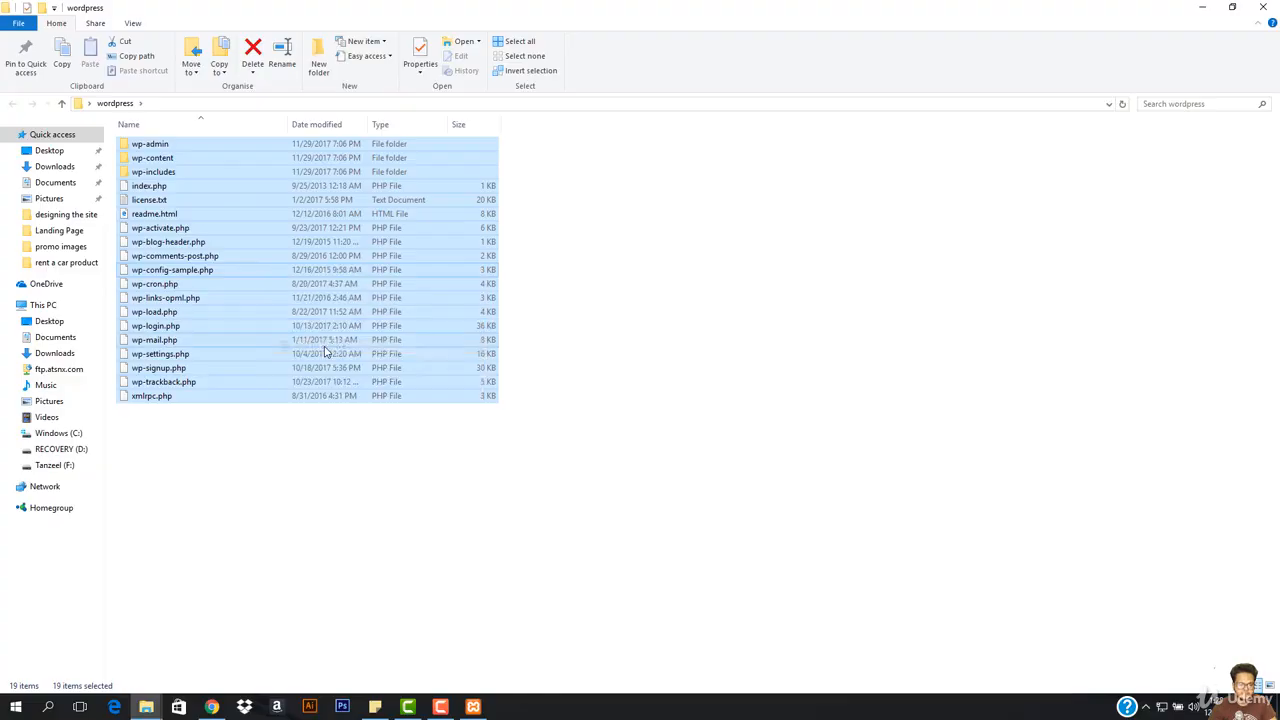
{"action": "left_click", "coordinate": [594, 337]}
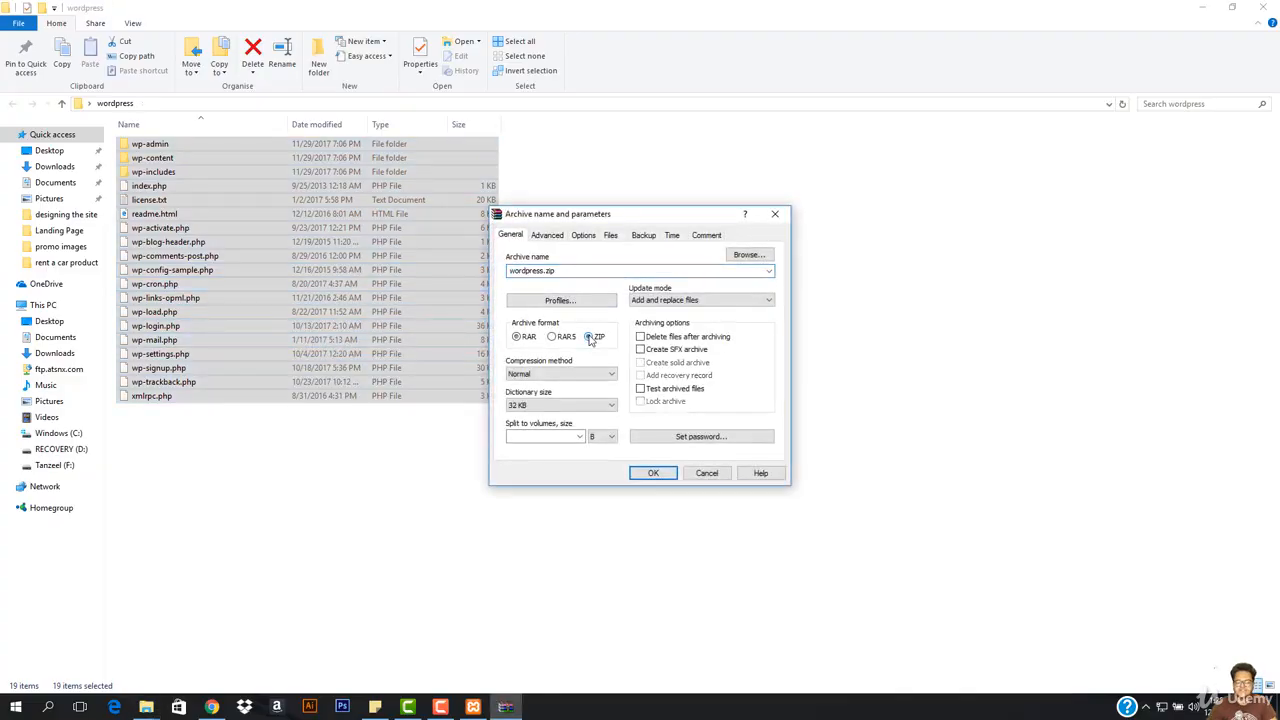
{"action": "left_click", "coordinate": [654, 473]}
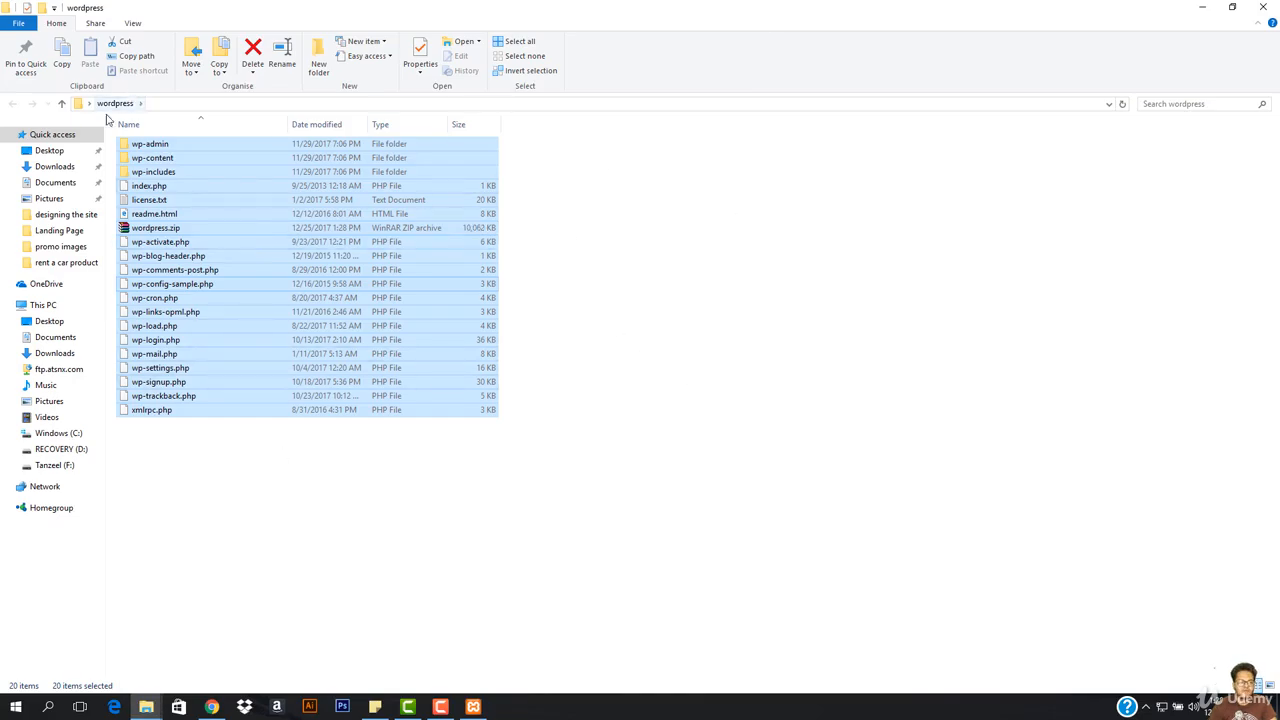
{"action": "left_click", "coordinate": [145, 231]}
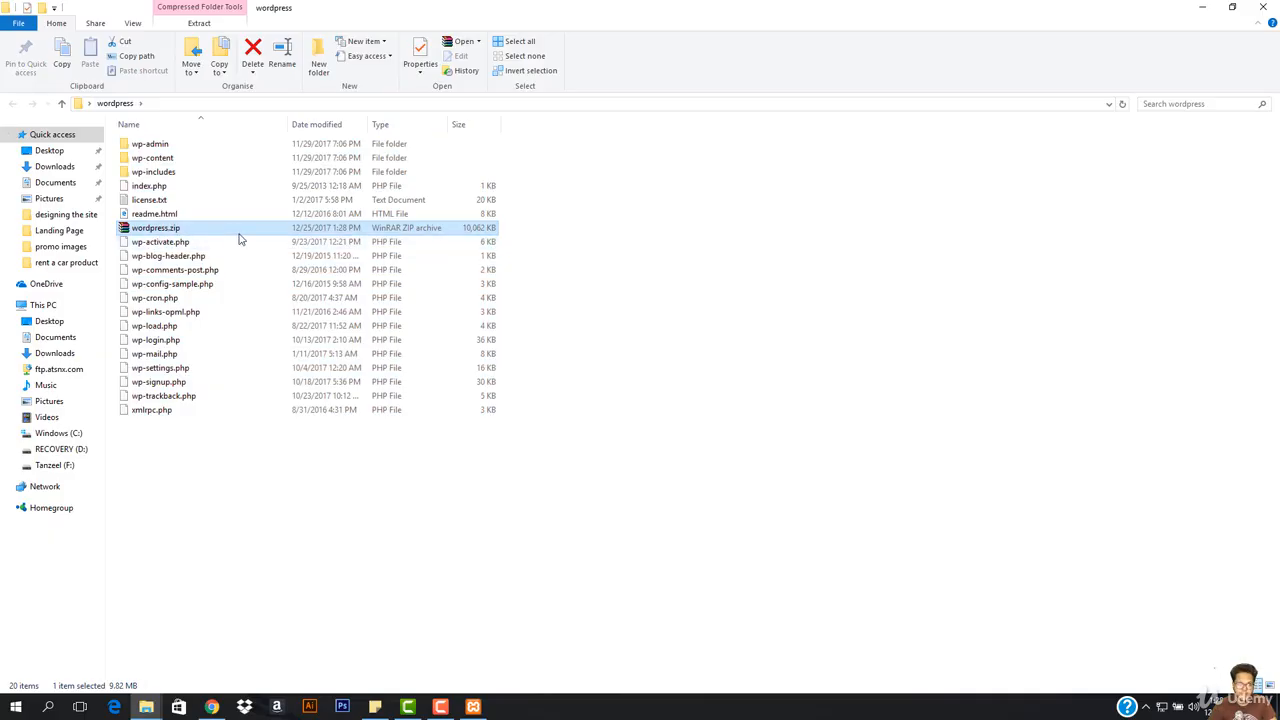
In the other File Explorer window, go to the htdocs folder inside xampp on the Windows (C:) drive
{"action": "left_click", "coordinate": [211, 708]}
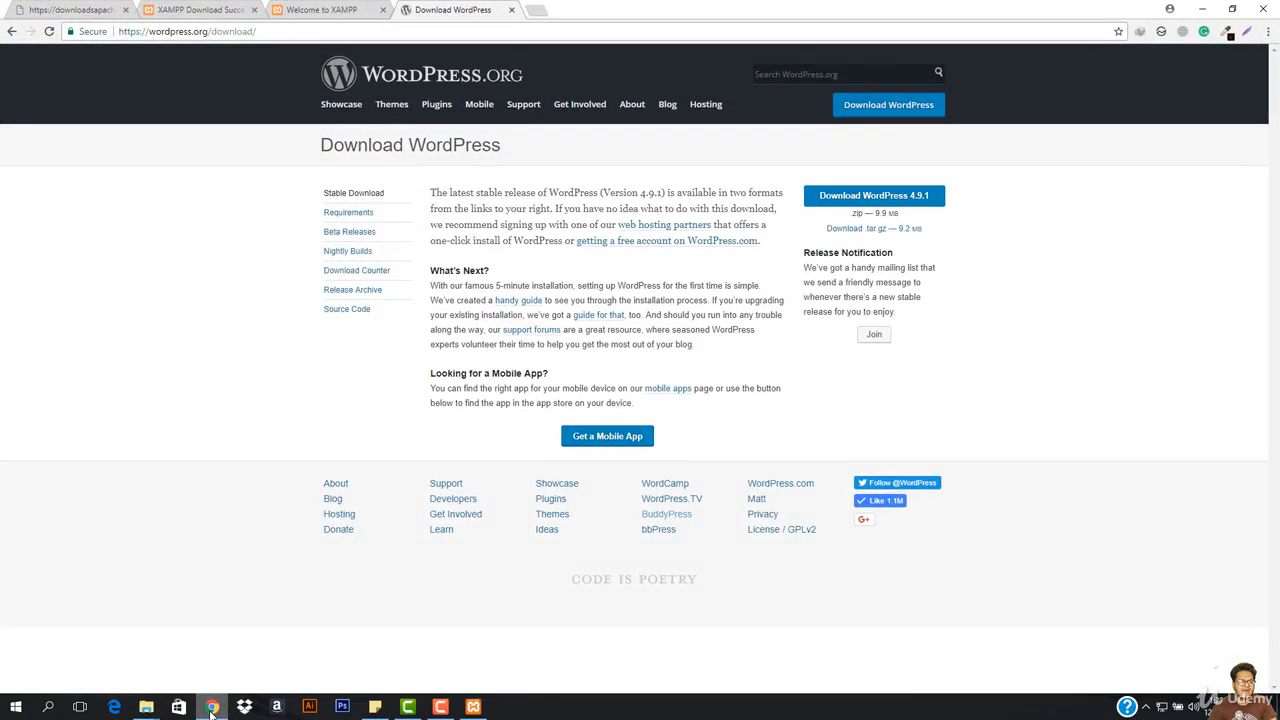
{"action": "mouse_move", "coordinate": [146, 707]}
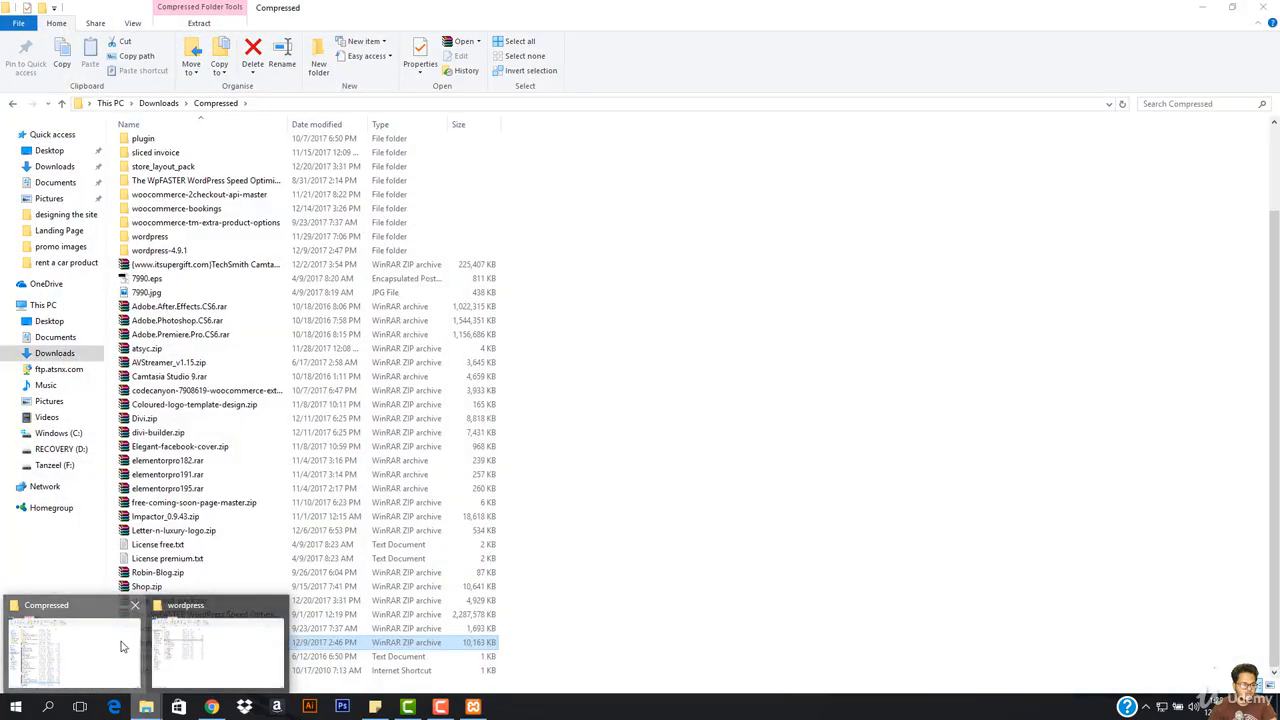
{"action": "left_click", "coordinate": [75, 650]}
{"action": "left_click", "coordinate": [60, 153]}
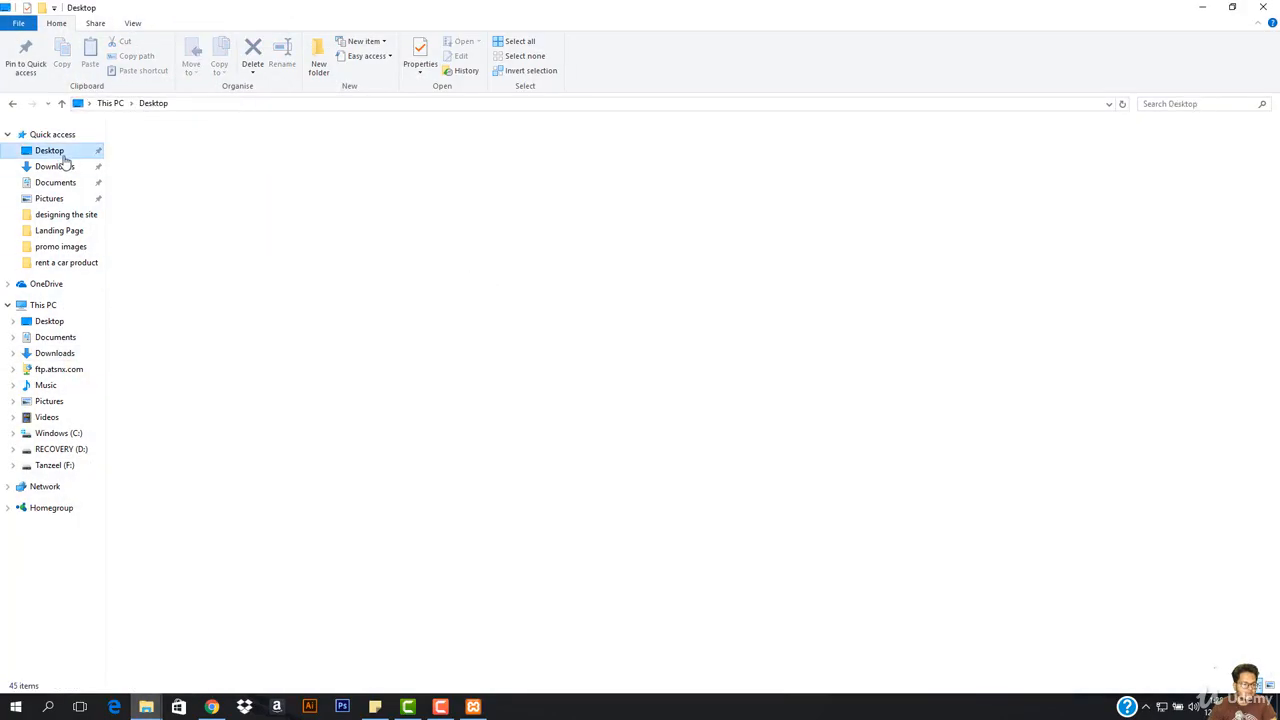
{"action": "left_click", "coordinate": [55, 307]}
{"action": "double_click", "coordinate": [214, 215]}
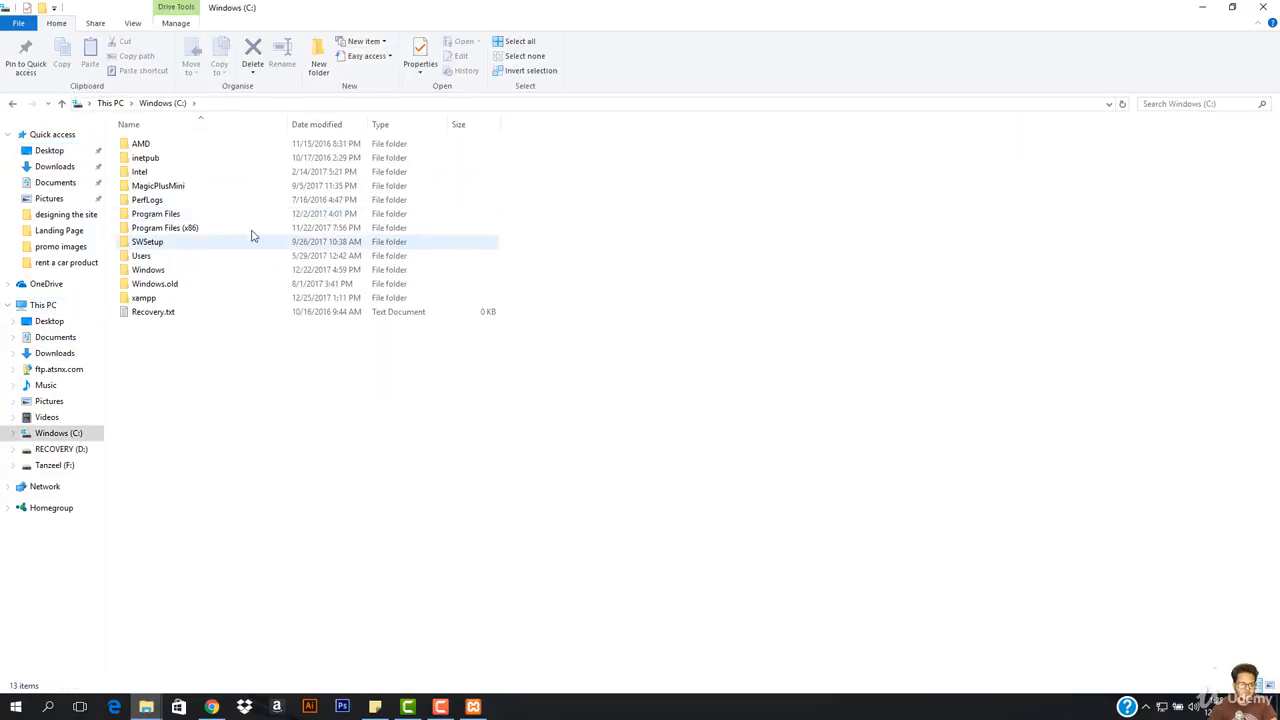
{"action": "left_click", "coordinate": [150, 299]}
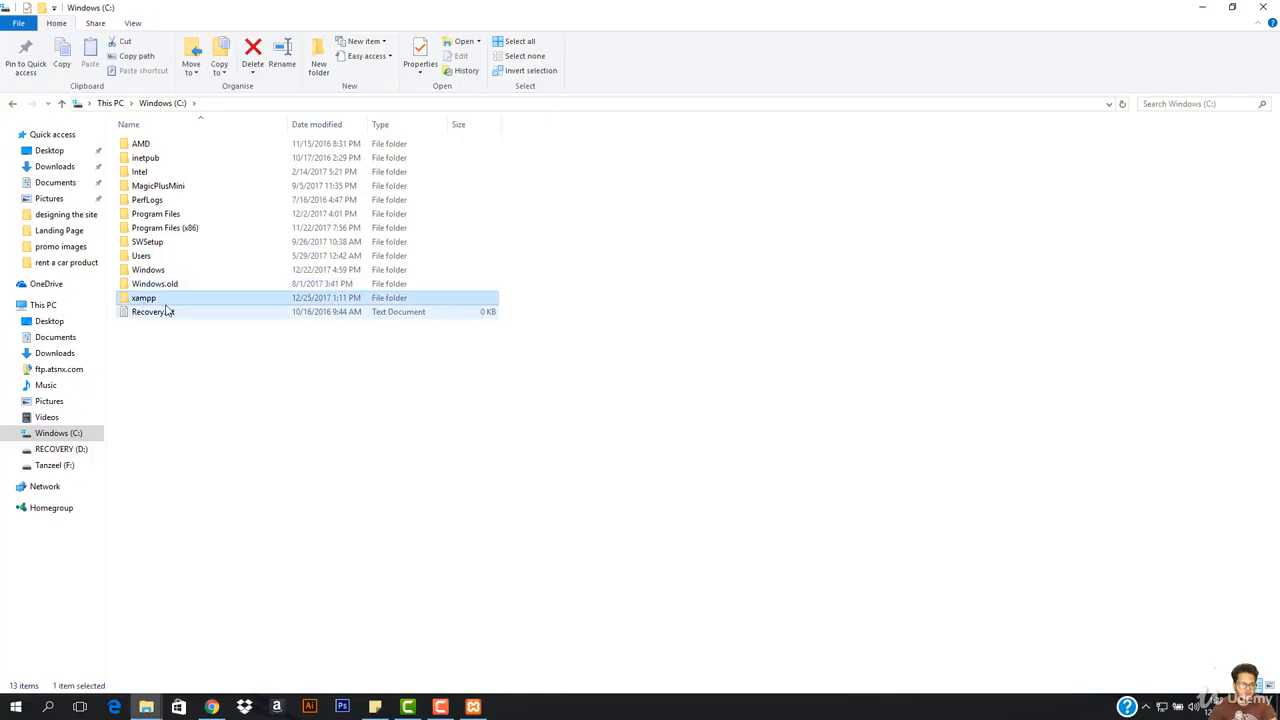
{"action": "key", "text": "Return"}
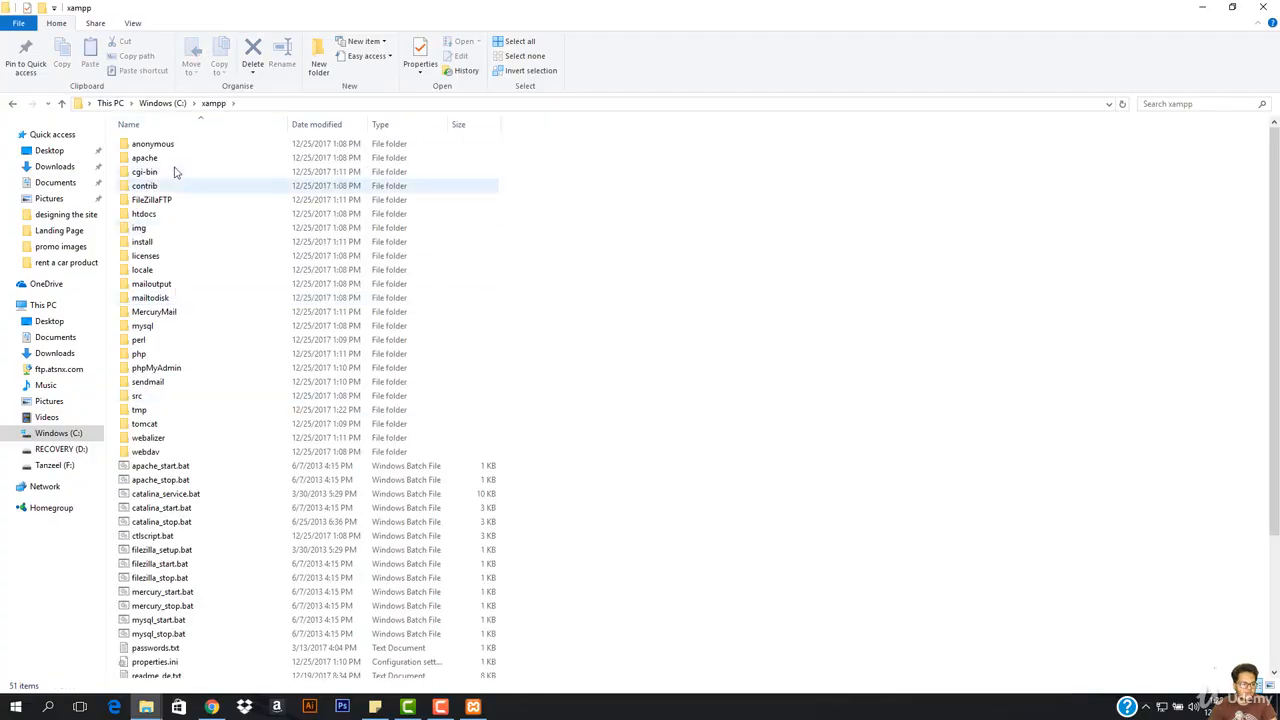
{"action": "double_click", "coordinate": [202, 214]}
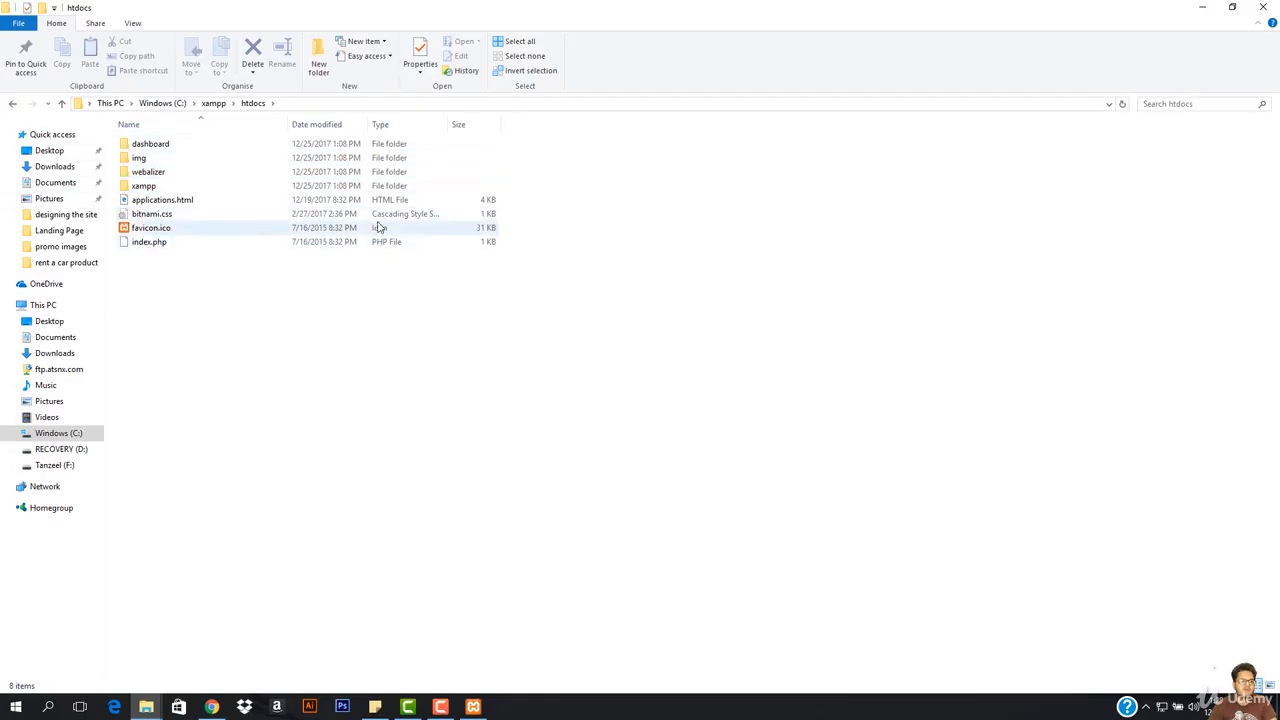
Look over the default files and folders in htdocs, including the contents of its xampp subfolder
{"action": "double_click", "coordinate": [270, 186]}
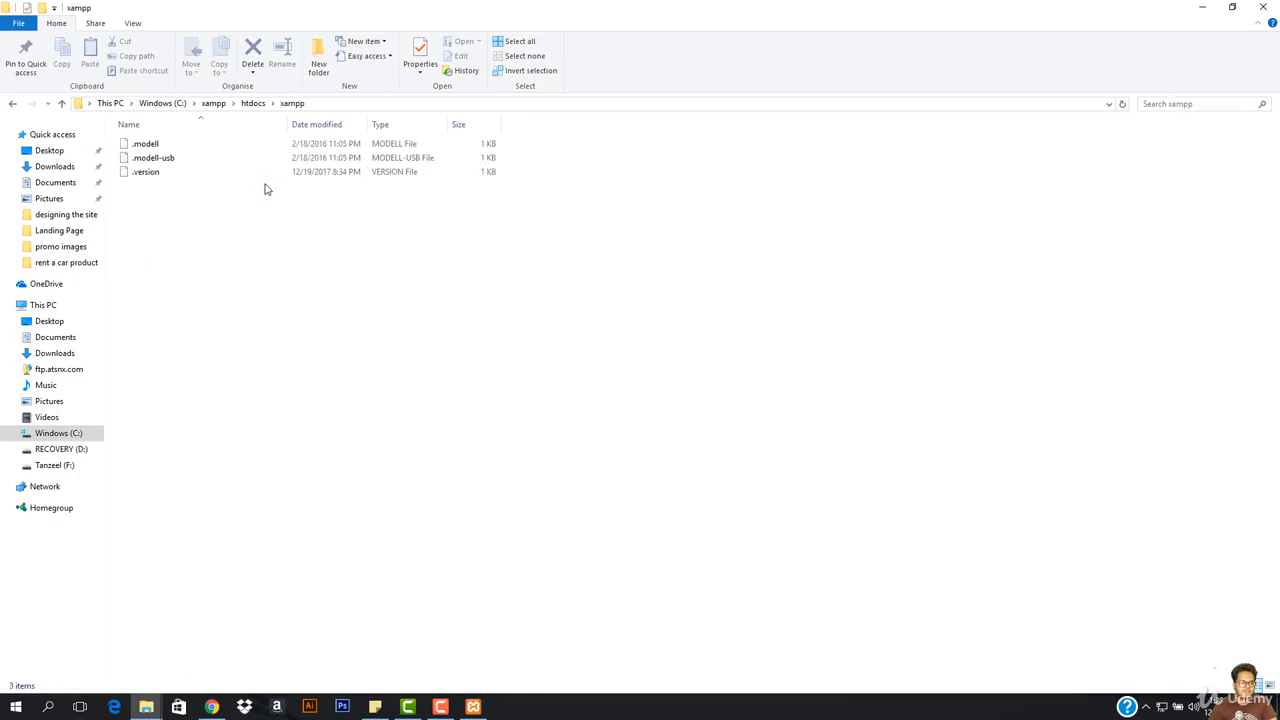
{"action": "left_click", "coordinate": [12, 103]}
{"action": "left_click", "coordinate": [180, 159]}
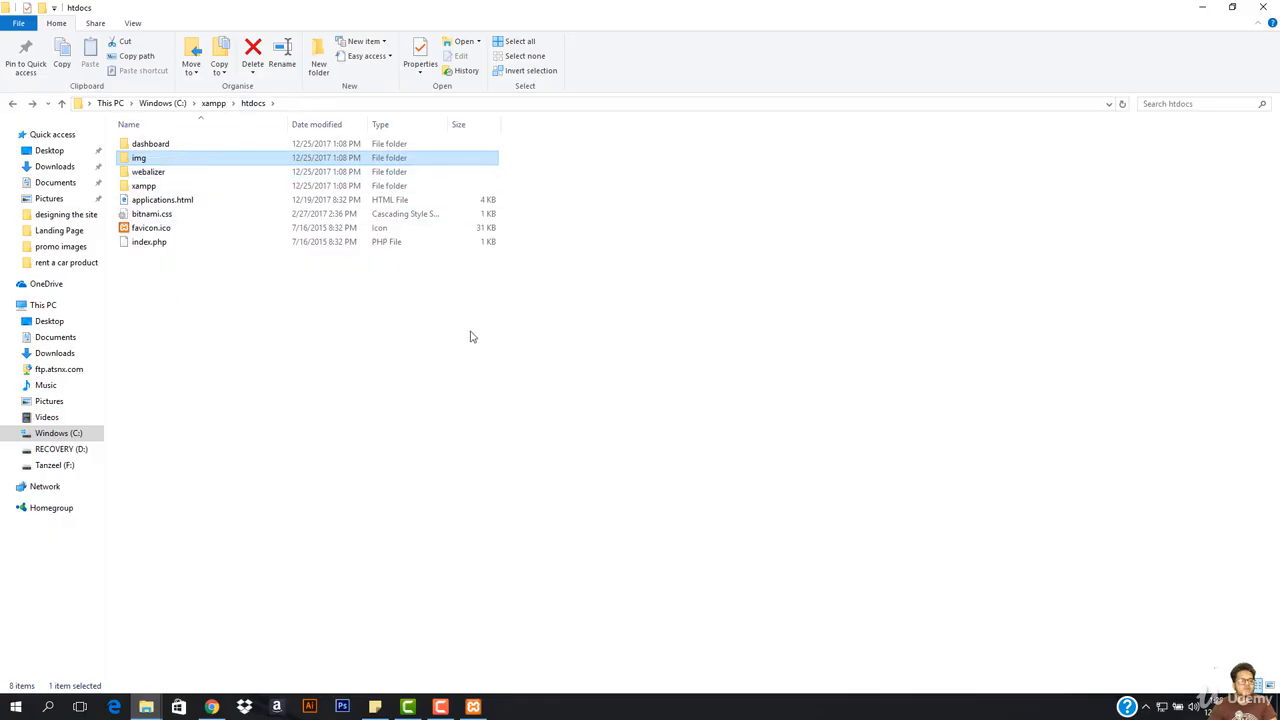
{"action": "left_click_drag", "start_coordinate": [470, 332], "coordinate": [152, 136]}
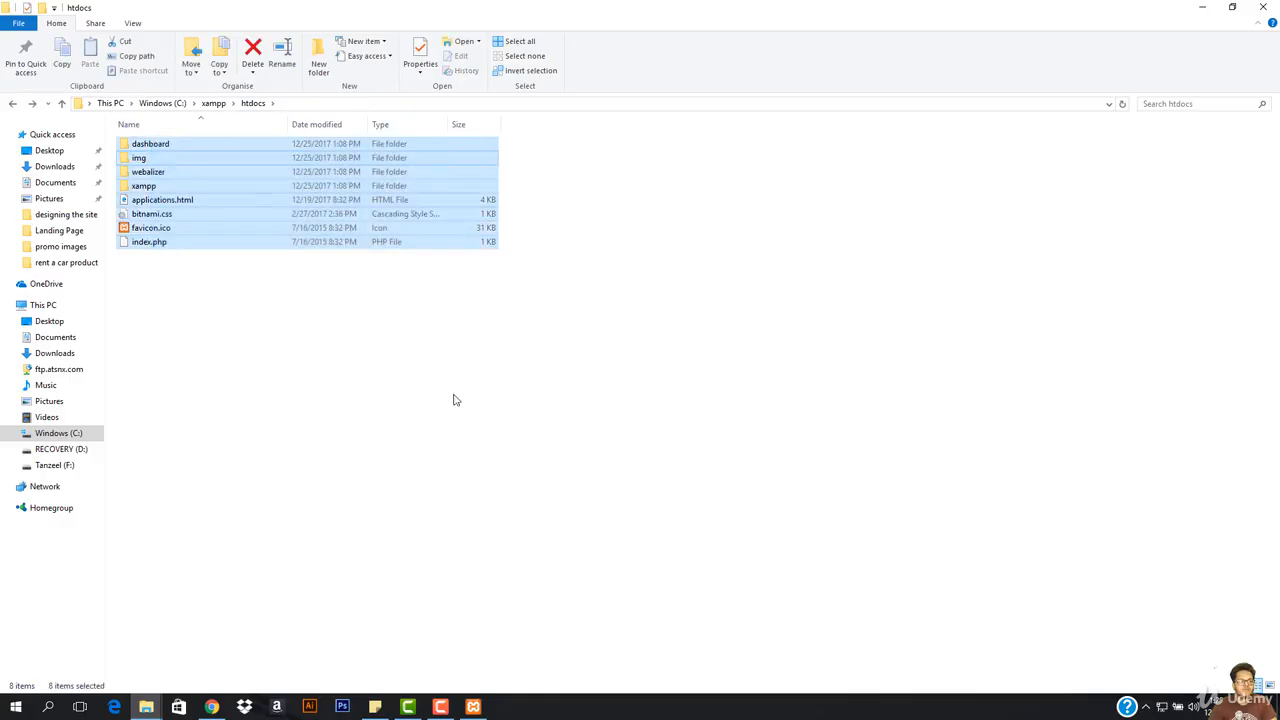
{"action": "left_click", "coordinate": [433, 388]}
{"action": "left_click_drag", "start_coordinate": [534, 439], "coordinate": [224, 146]}
{"action": "left_click", "coordinate": [327, 370]}
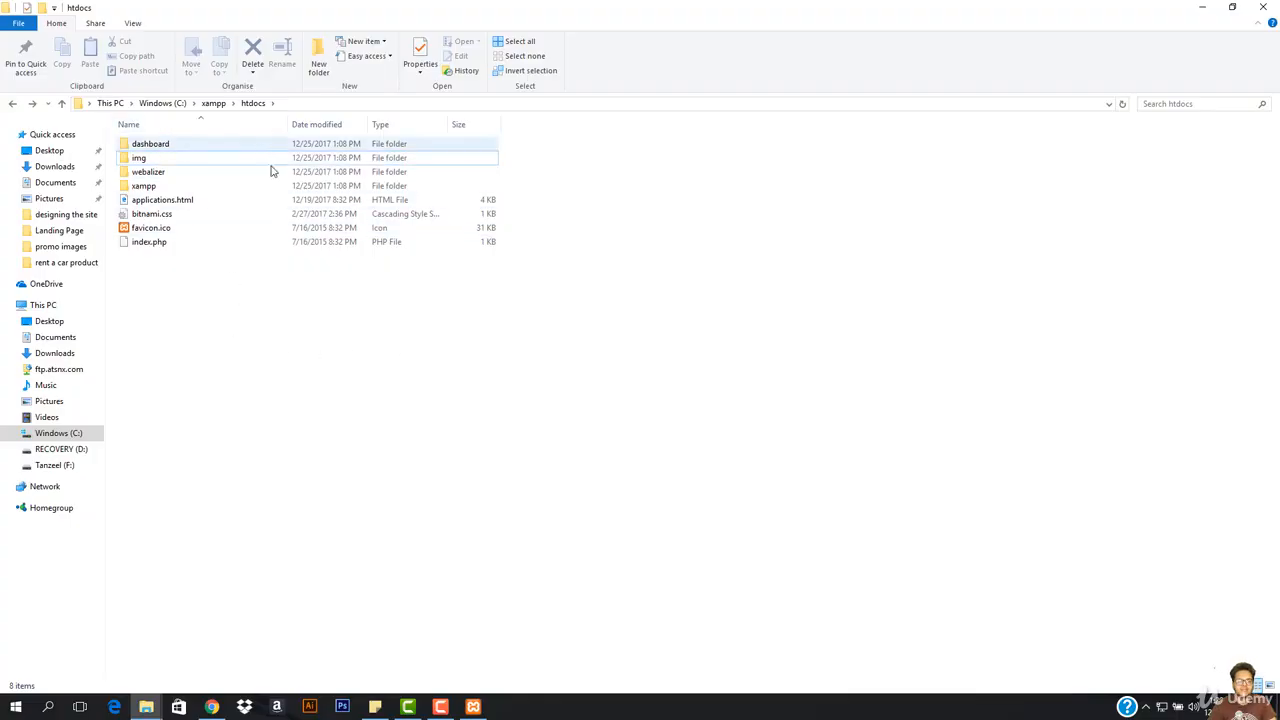
Create a new folder named wp in htdocs and open it
{"action": "right_click", "coordinate": [295, 317]}
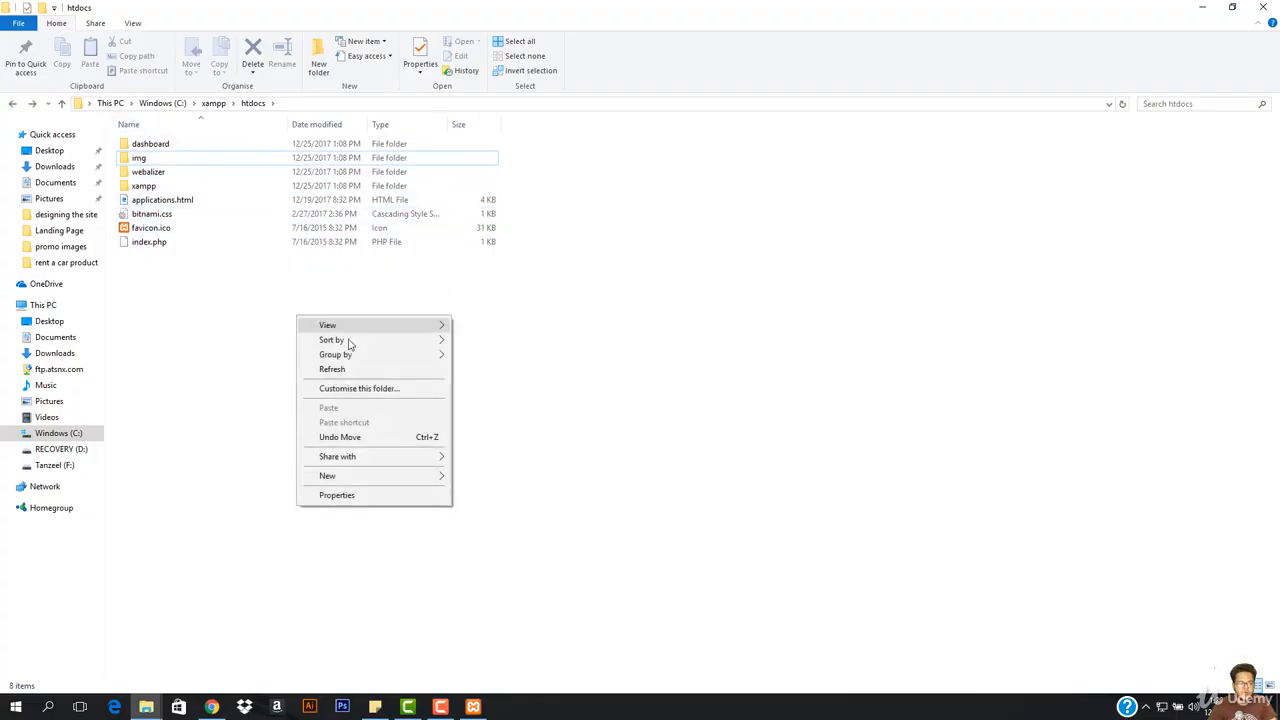
{"action": "mouse_move", "coordinate": [380, 478]}
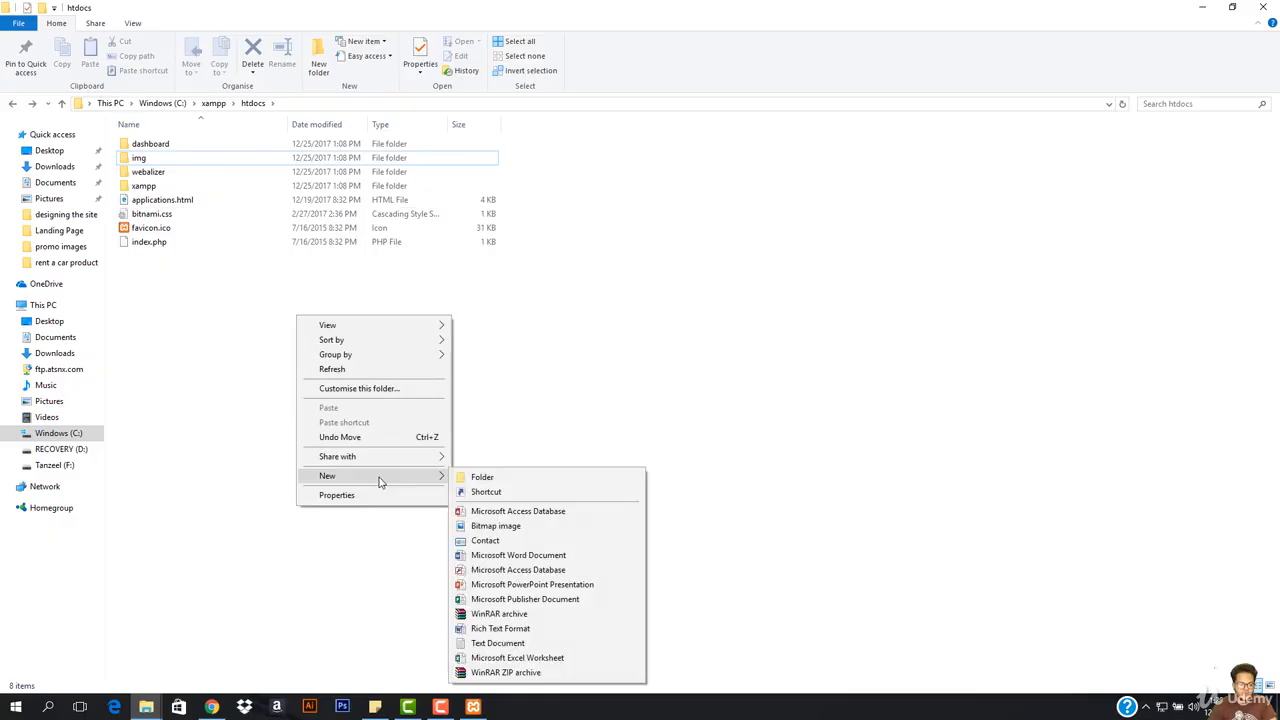
{"action": "left_click", "coordinate": [482, 476]}
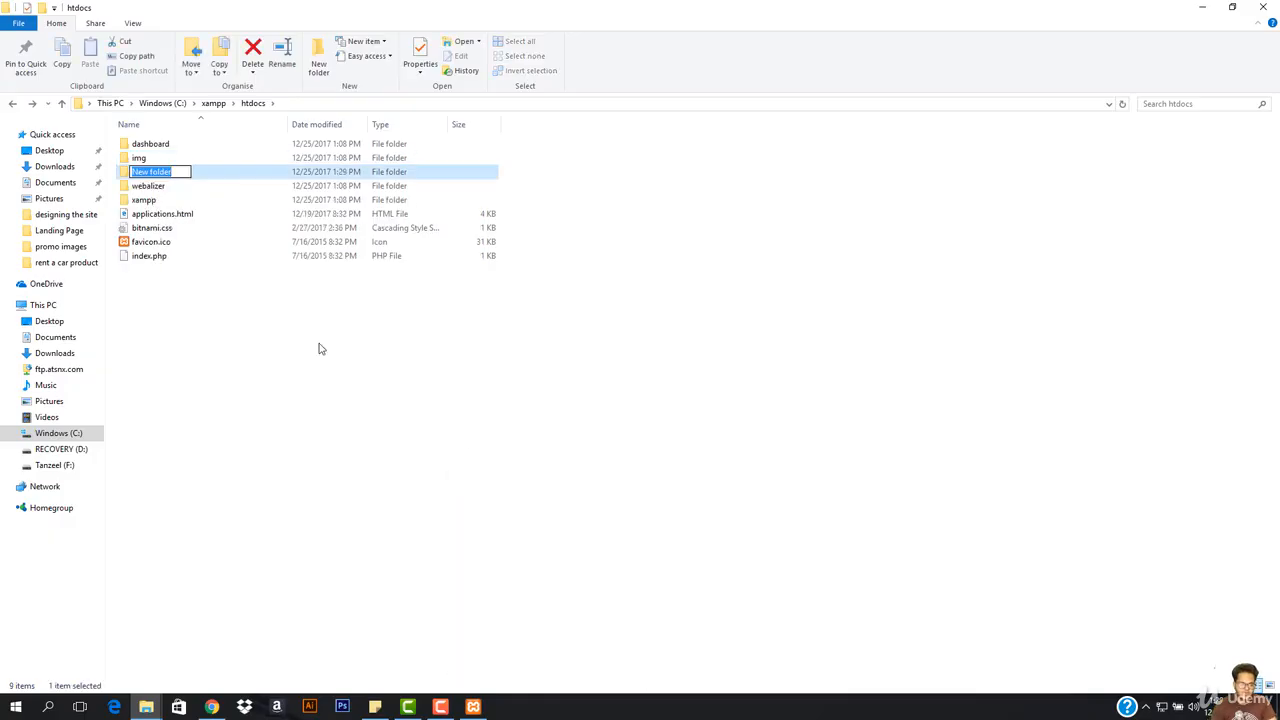
{"action": "type", "text": "wp"}
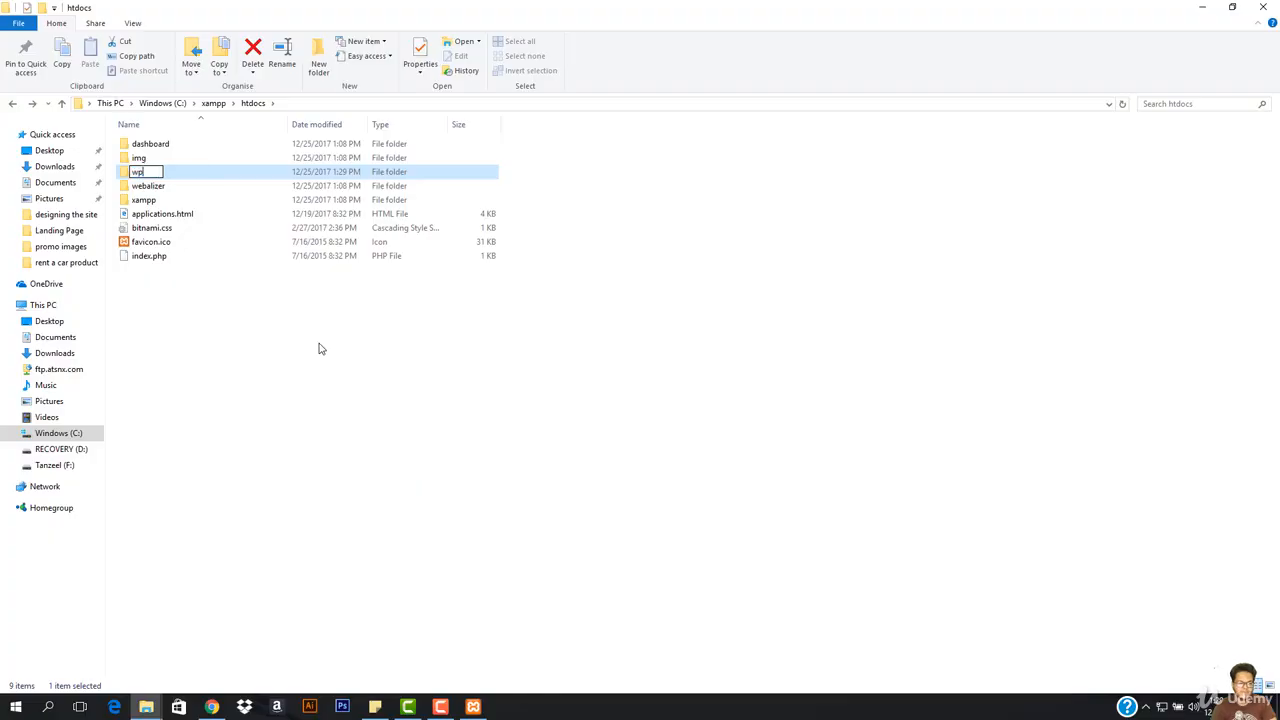
{"action": "key", "text": "Return"}
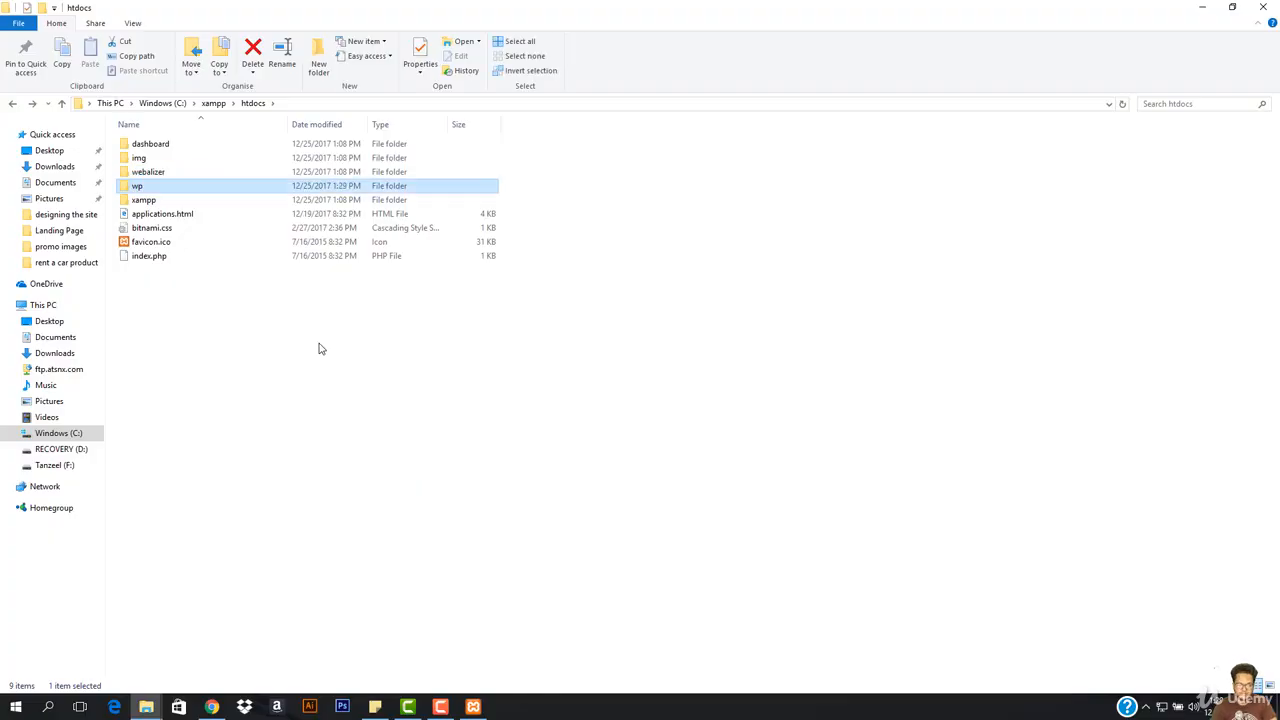
{"action": "double_click", "coordinate": [274, 188]}
Move wordpress.zip from the desktop's wordpress folder into the wp folder in htdocs
{"action": "key", "text": "super+d"}
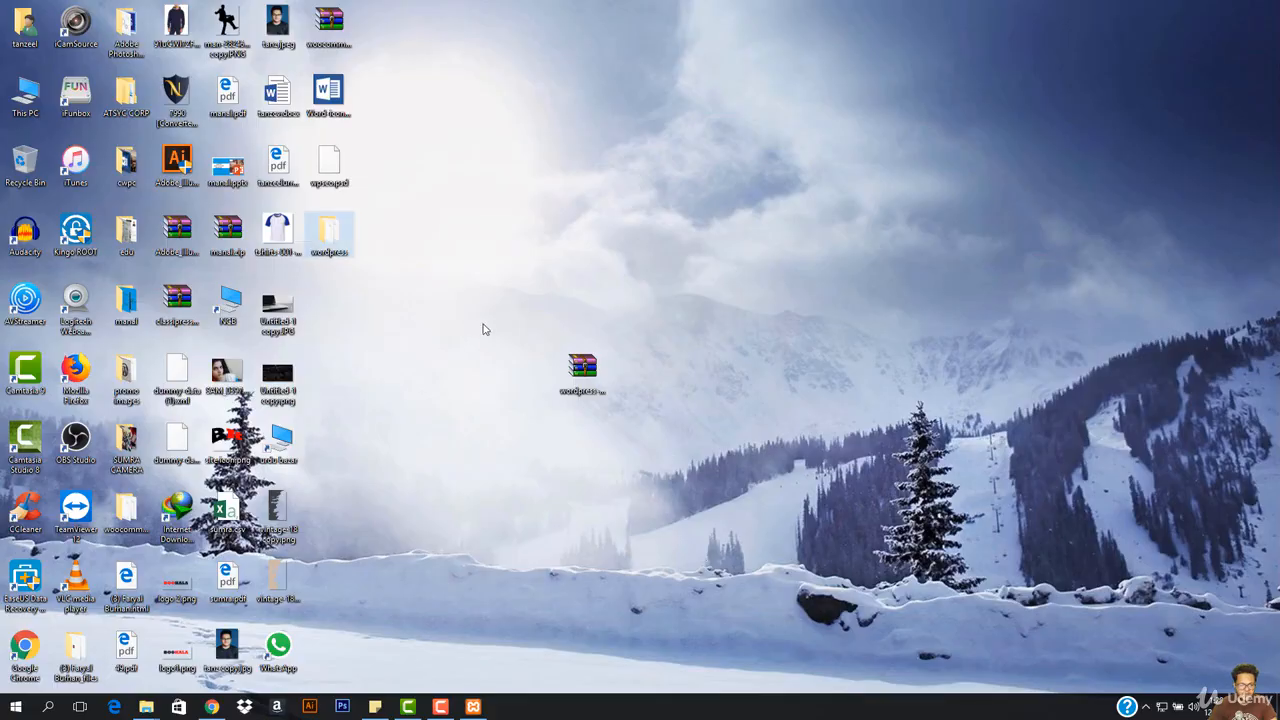
{"action": "double_click", "coordinate": [318, 238]}
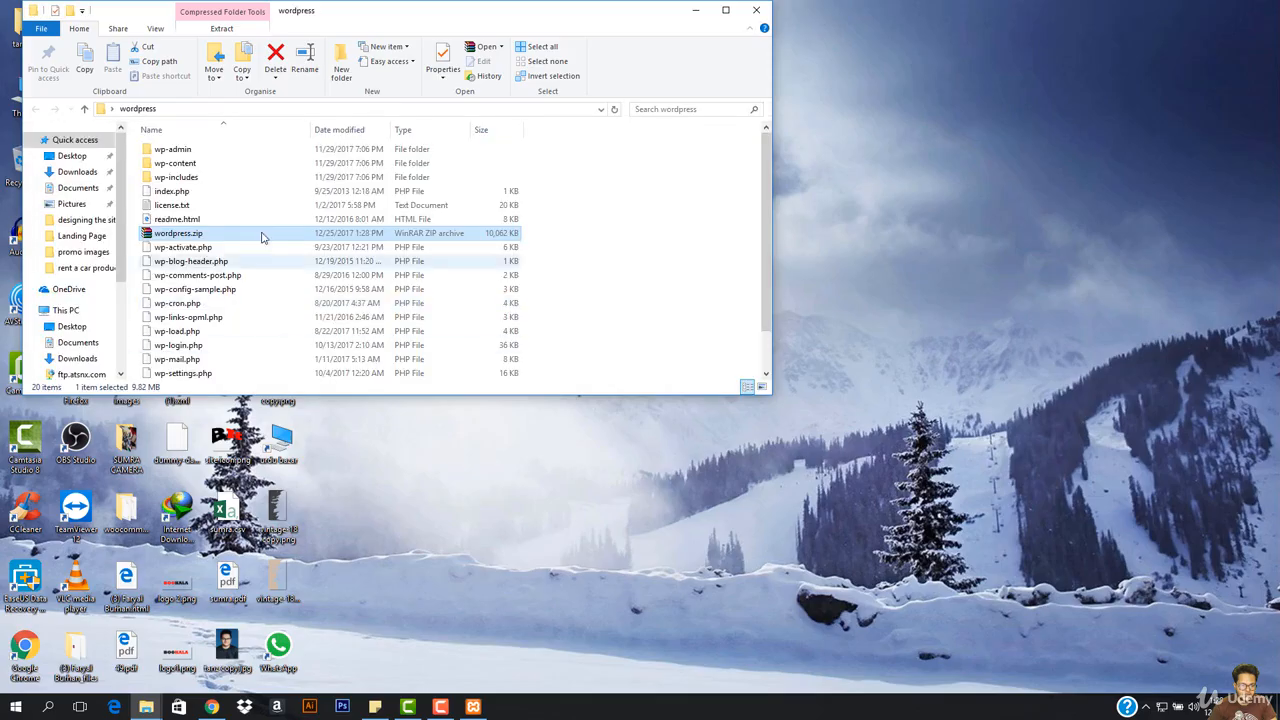
{"action": "left_click", "coordinate": [237, 234]}
{"action": "left_click_drag", "start_coordinate": [237, 234], "coordinate": [363, 309]}
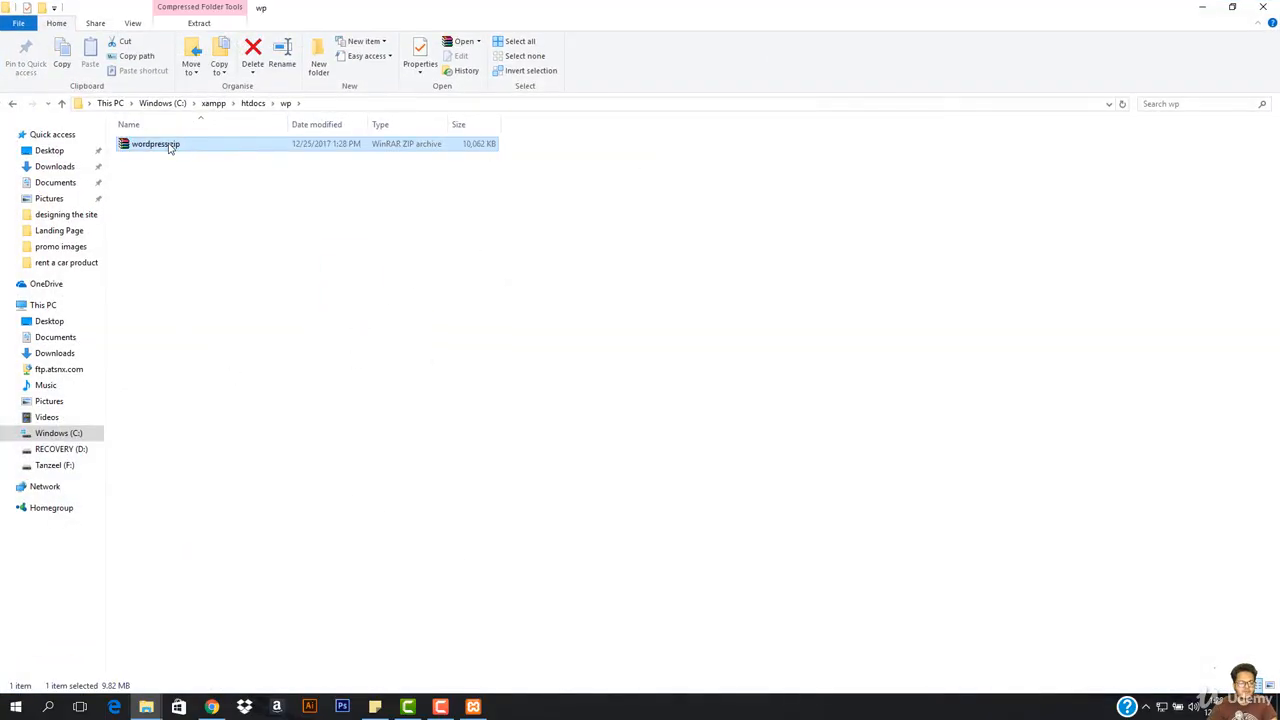
Extract wordpress.zip directly into the wp folder and permanently delete the archive from it
{"action": "right_click", "coordinate": [170, 147]}
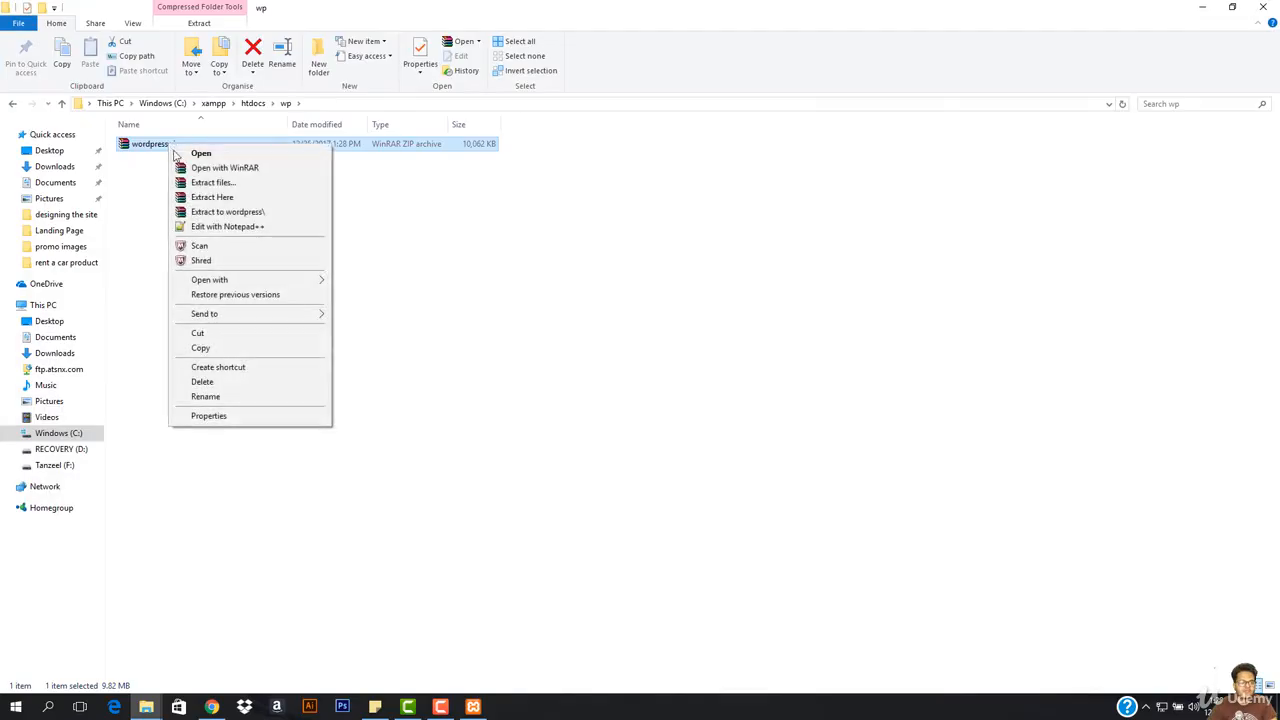
{"action": "left_click", "coordinate": [226, 198]}
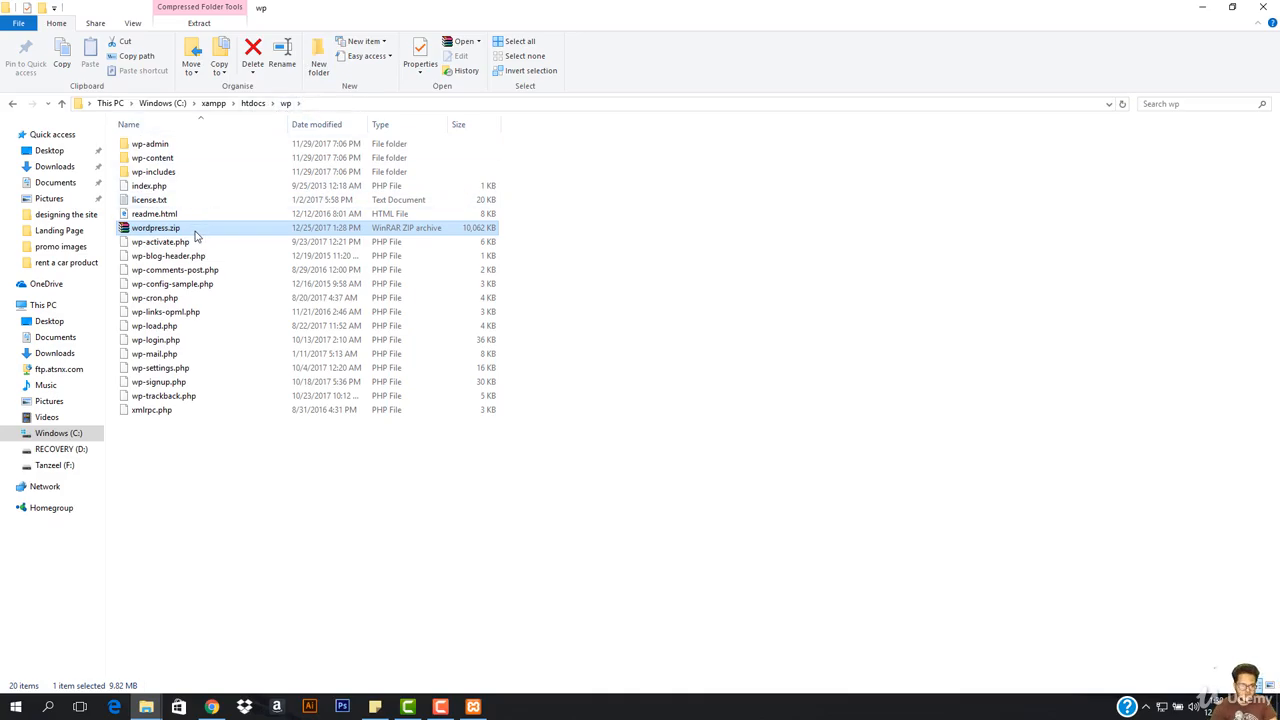
{"action": "key", "text": "shift+Delete"}
{"action": "key", "text": "Return"}
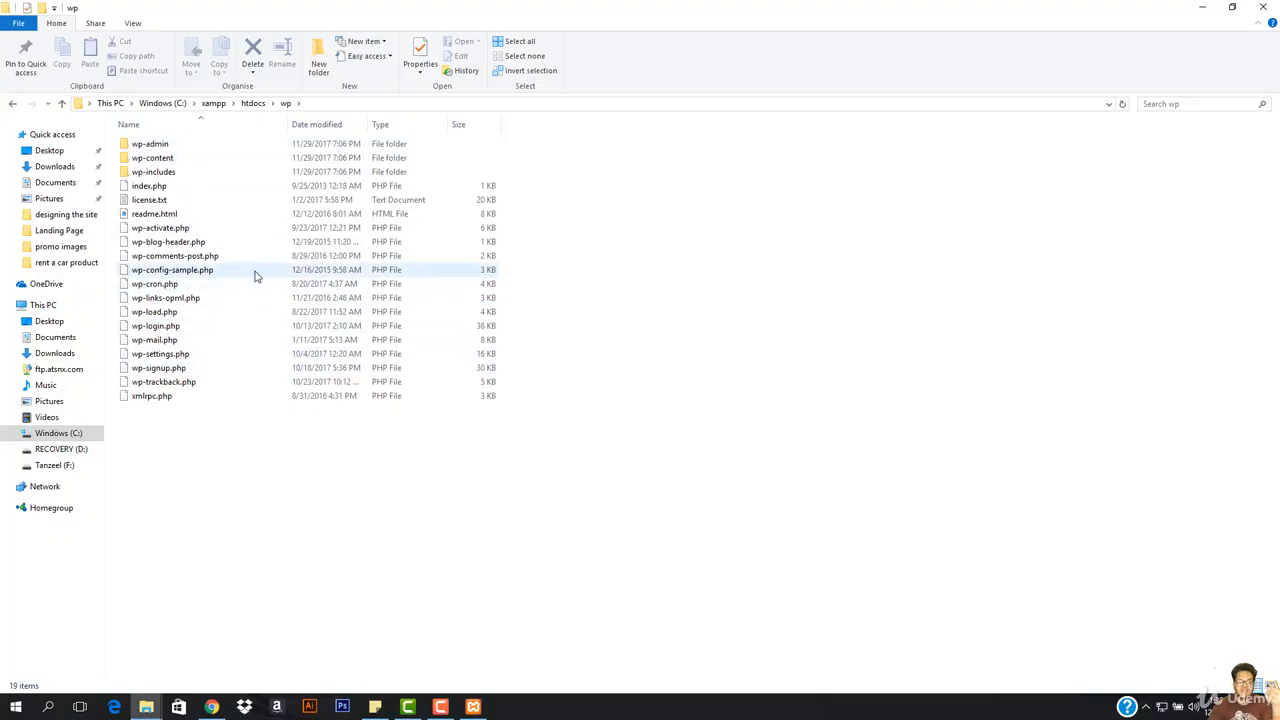
Switch to Chrome and reload the XAMPP welcome page at localhost:8080/dashboard/
{"action": "left_click", "coordinate": [1203, 8]}
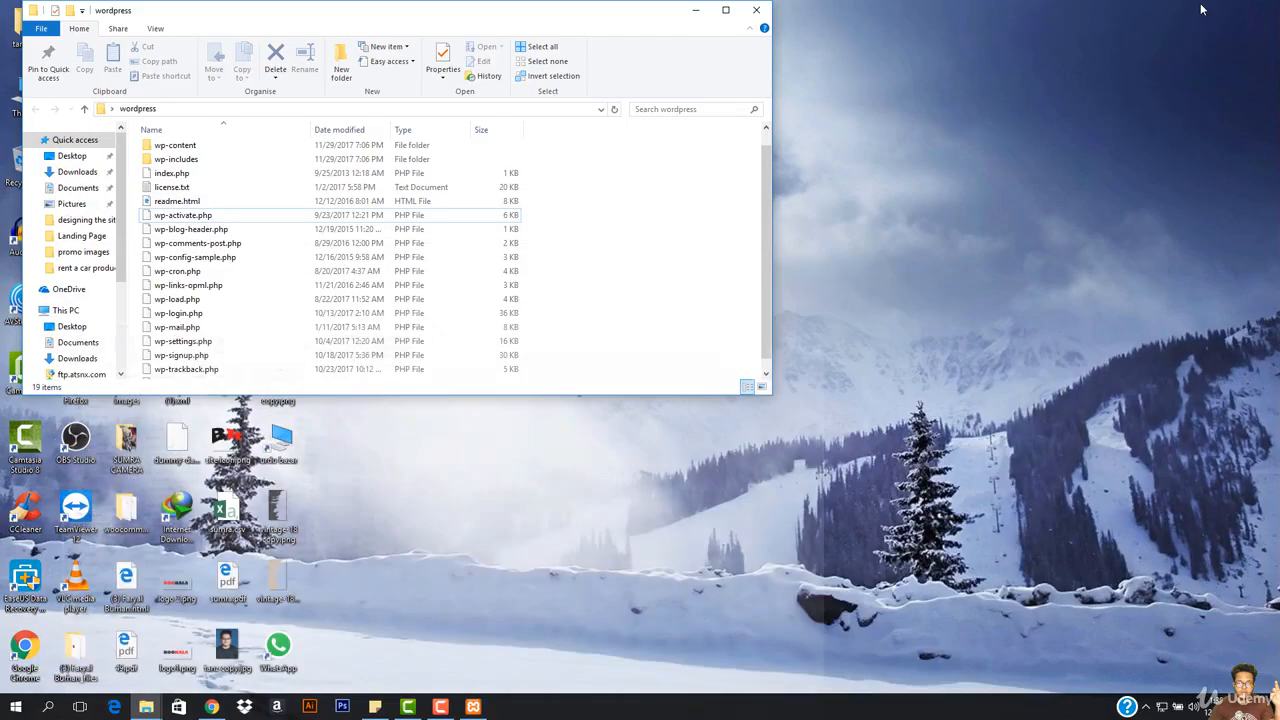
{"action": "left_click", "coordinate": [212, 707]}
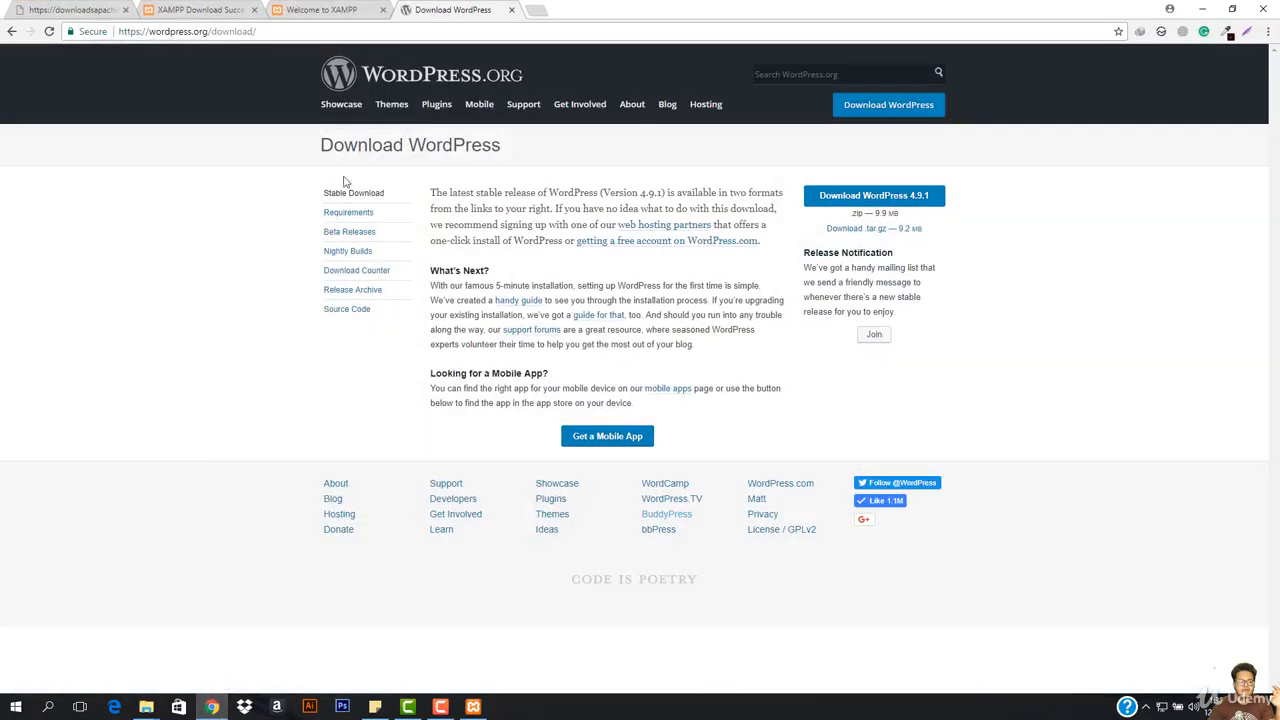
{"action": "left_click", "coordinate": [342, 9]}
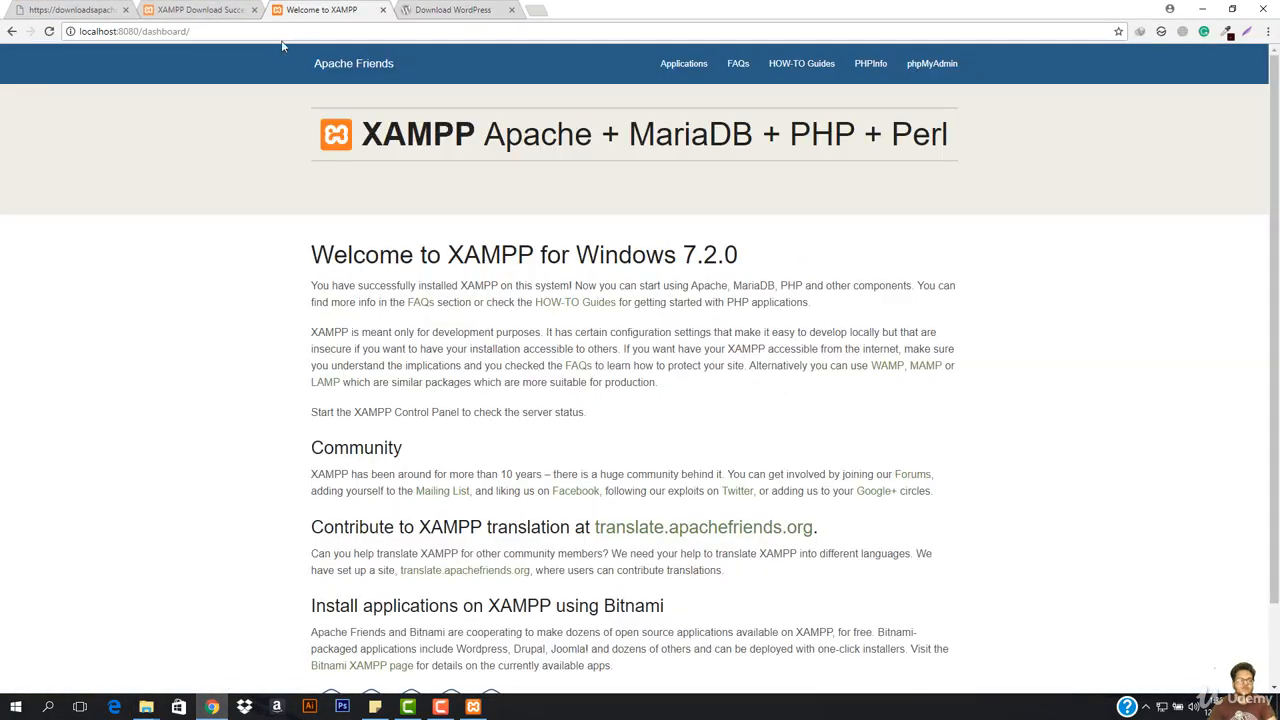
{"action": "left_click", "coordinate": [231, 35]}
{"action": "left_click", "coordinate": [143, 33]}
{"action": "left_click_drag", "start_coordinate": [204, 34], "coordinate": [139, 46]}
{"action": "key", "text": "Return"}
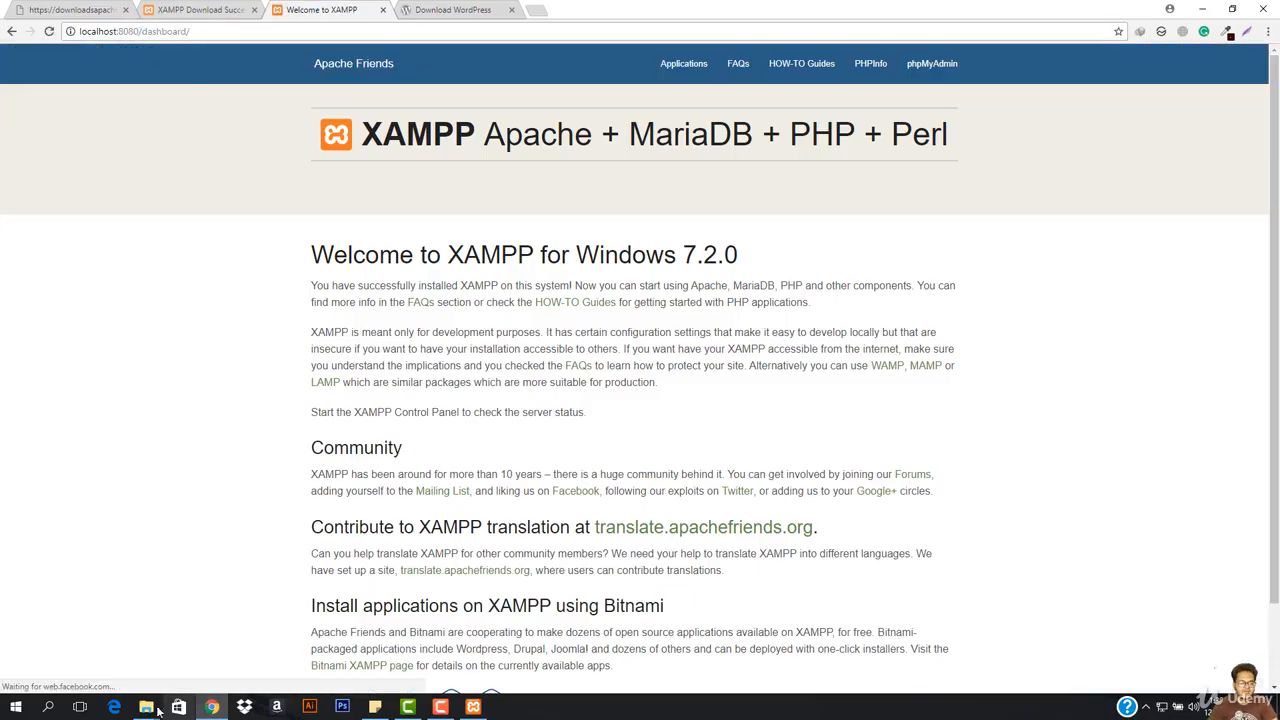
In File Explorer, look over the contents of the dashboard folder inside xampp's htdocs and return to htdocs
{"action": "mouse_move", "coordinate": [146, 707]}
{"action": "left_click", "coordinate": [213, 667]}
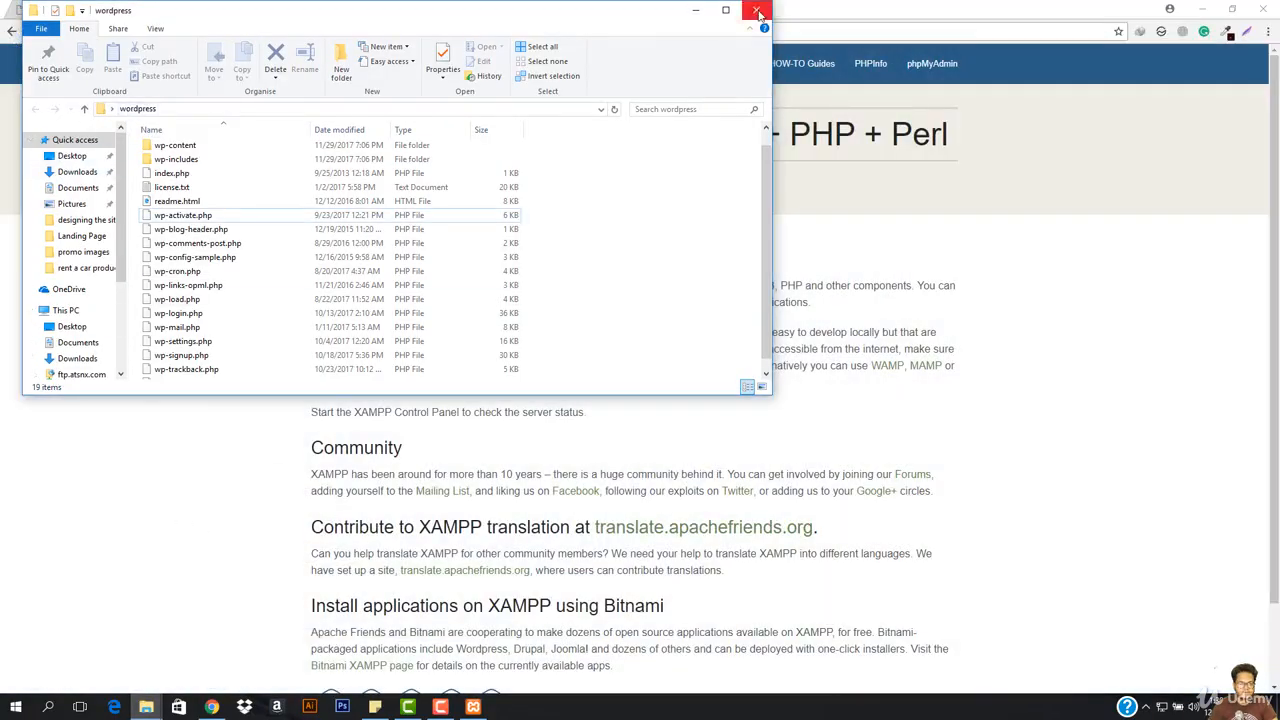
{"action": "left_click", "coordinate": [696, 17]}
{"action": "left_click", "coordinate": [146, 707]}
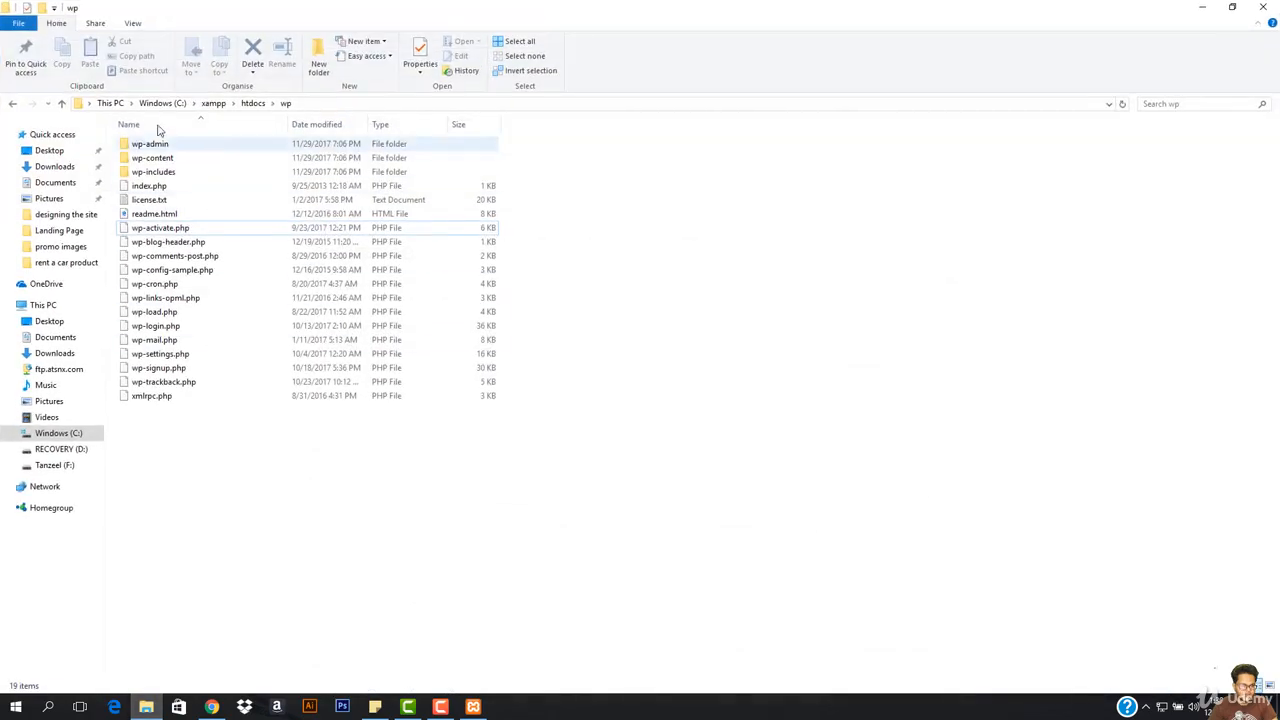
{"action": "left_click", "coordinate": [216, 104]}
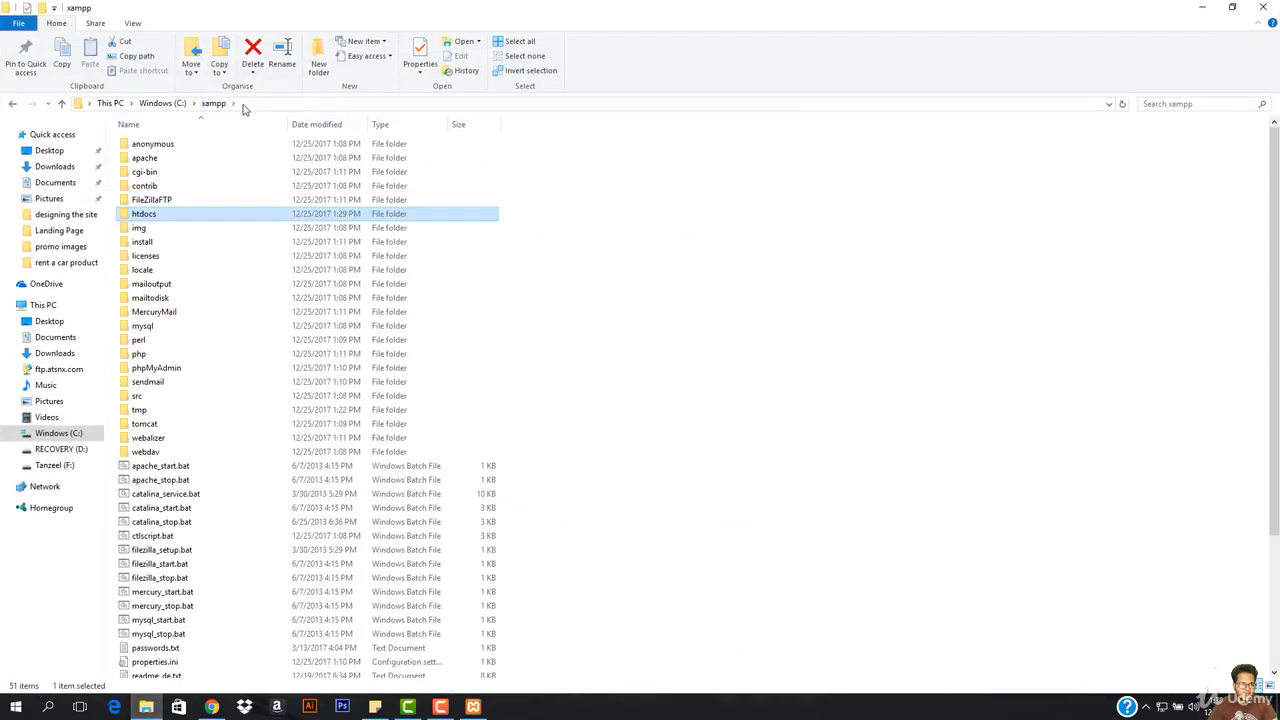
{"action": "double_click", "coordinate": [165, 209]}
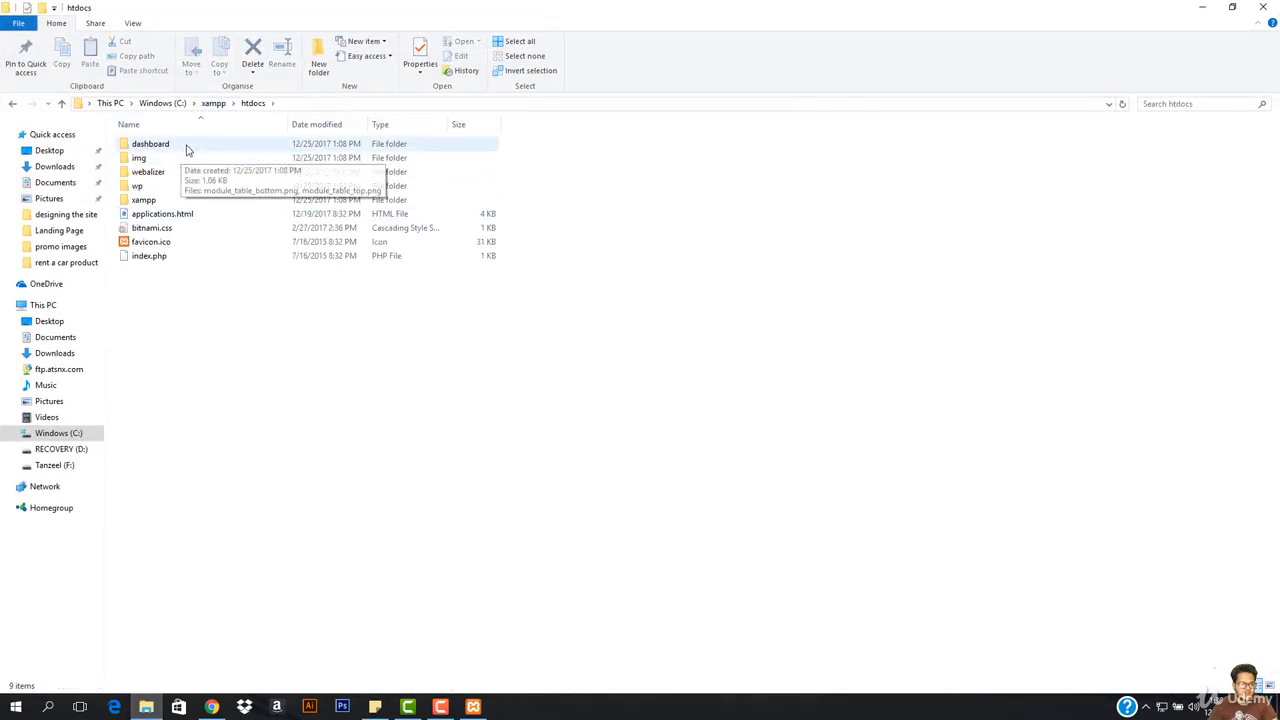
{"action": "double_click", "coordinate": [184, 146]}
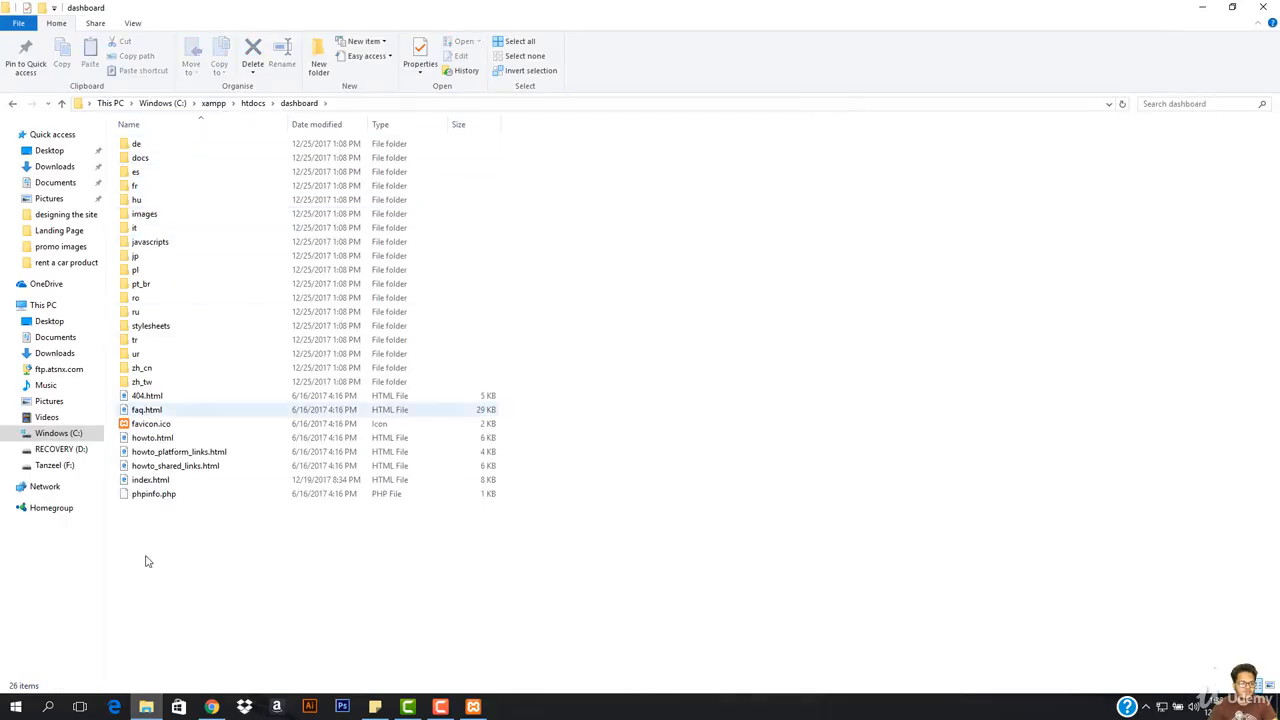
{"action": "left_click", "coordinate": [12, 103]}
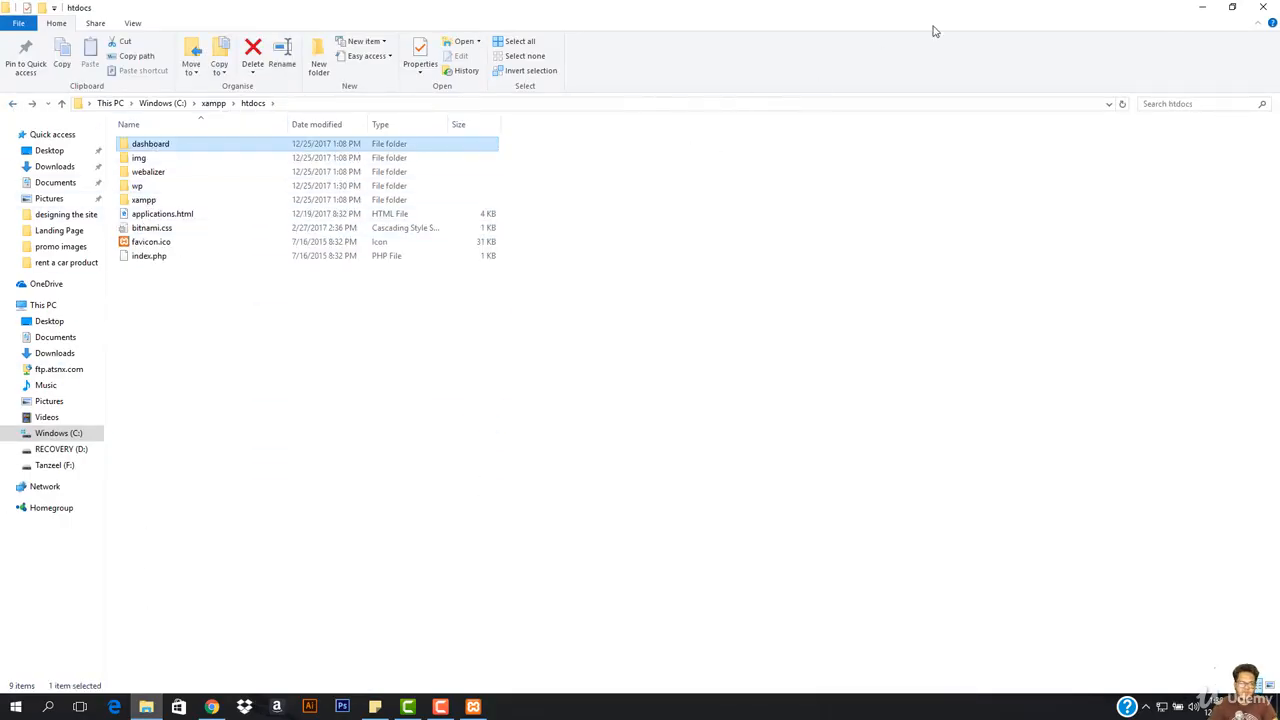
Return to Chrome, load localhost:8080/wp and continue the WordPress setup in English (United States)
{"action": "left_click", "coordinate": [1202, 7]}
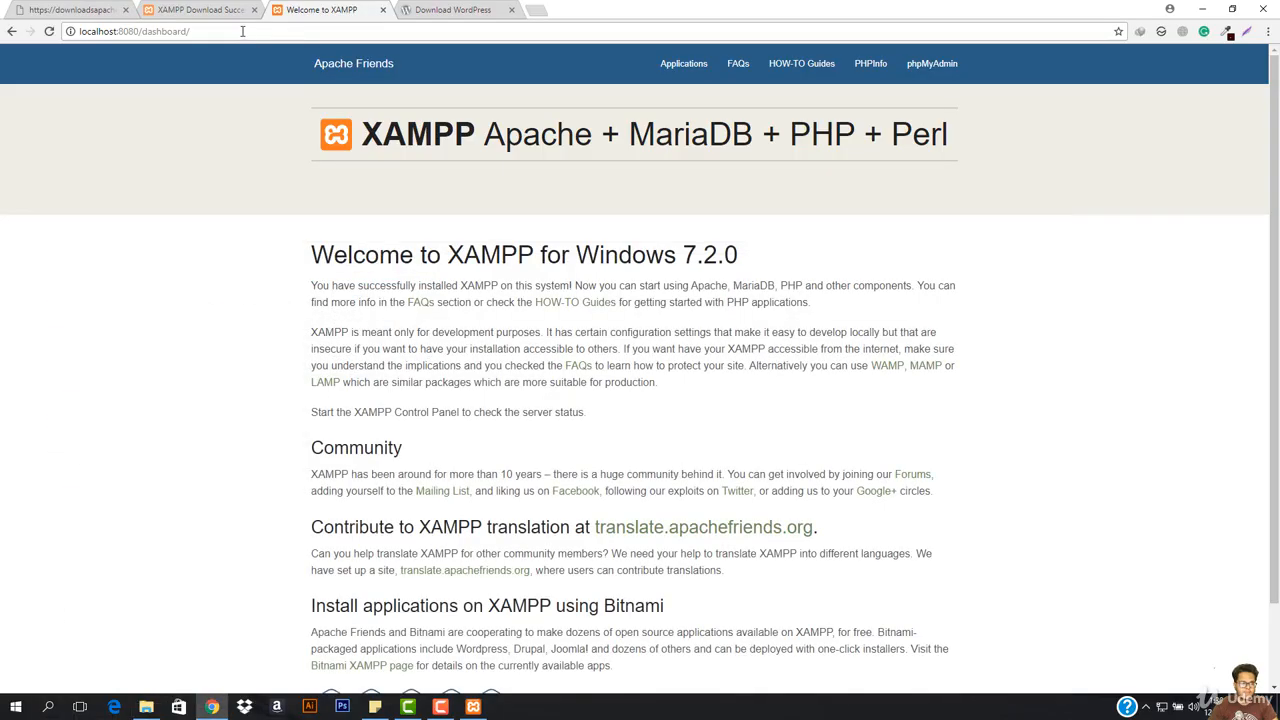
{"action": "left_click_drag", "start_coordinate": [242, 31], "coordinate": [146, 45]}
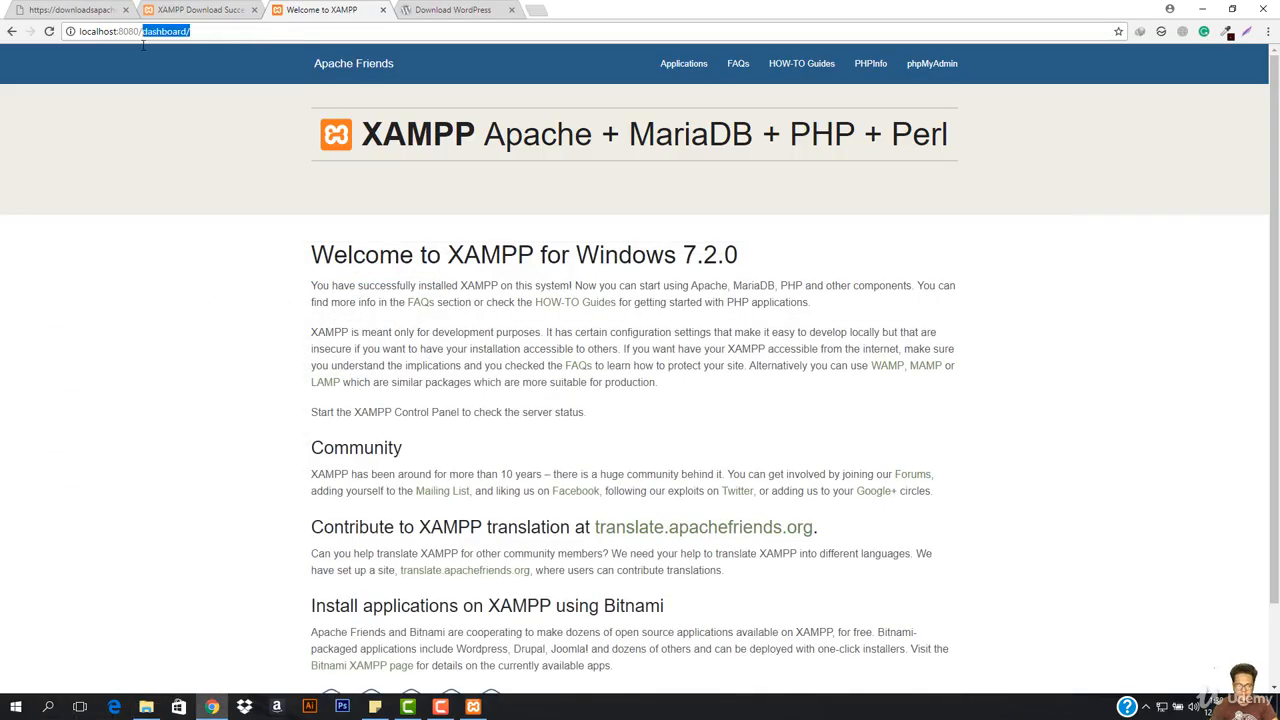
{"action": "type", "text": "wp"}
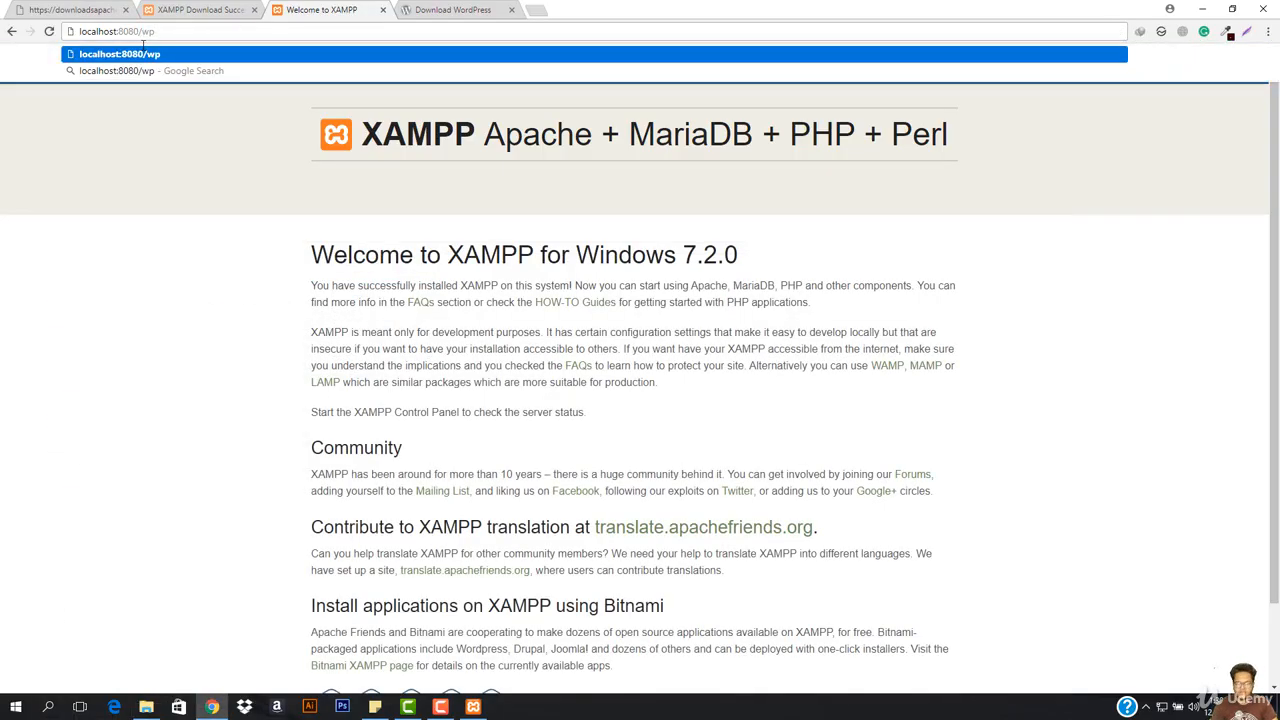
{"action": "key", "text": "Return"}
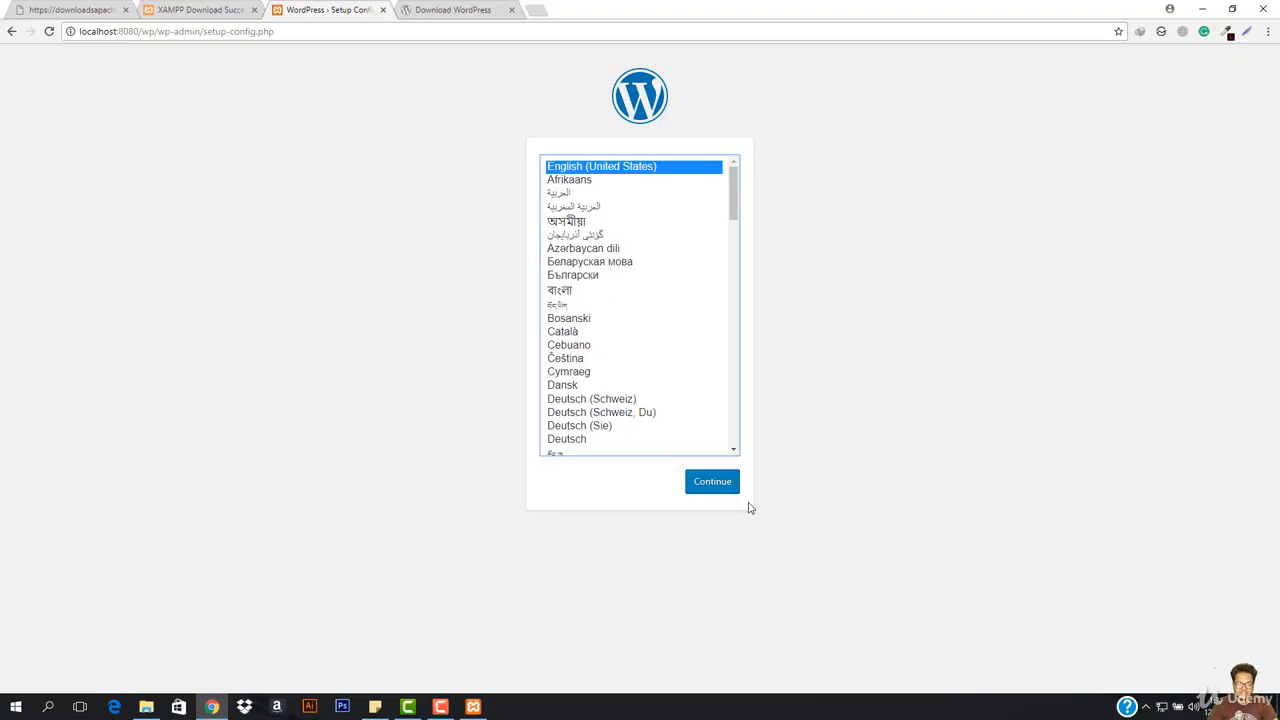
{"action": "left_click", "coordinate": [711, 488]}
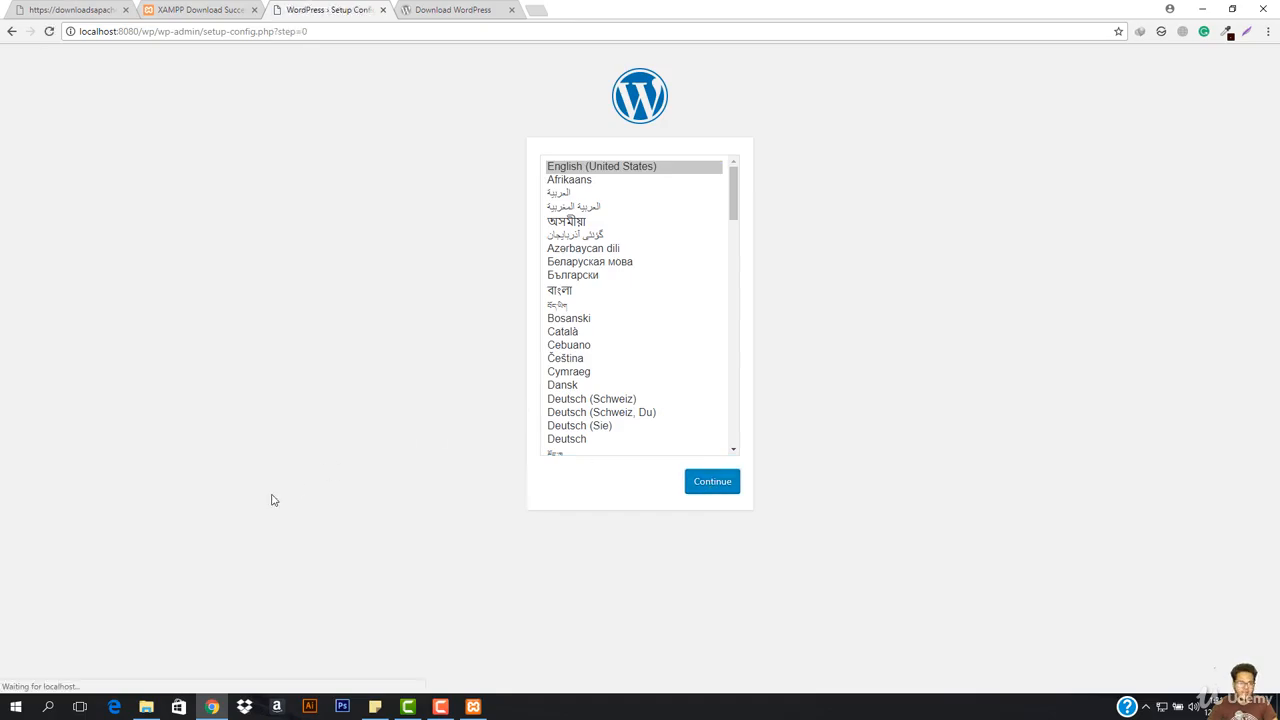
Read the WordPress setup introduction and its list of required database details
{"action": "left_click_drag", "start_coordinate": [402, 168], "coordinate": [697, 160]}
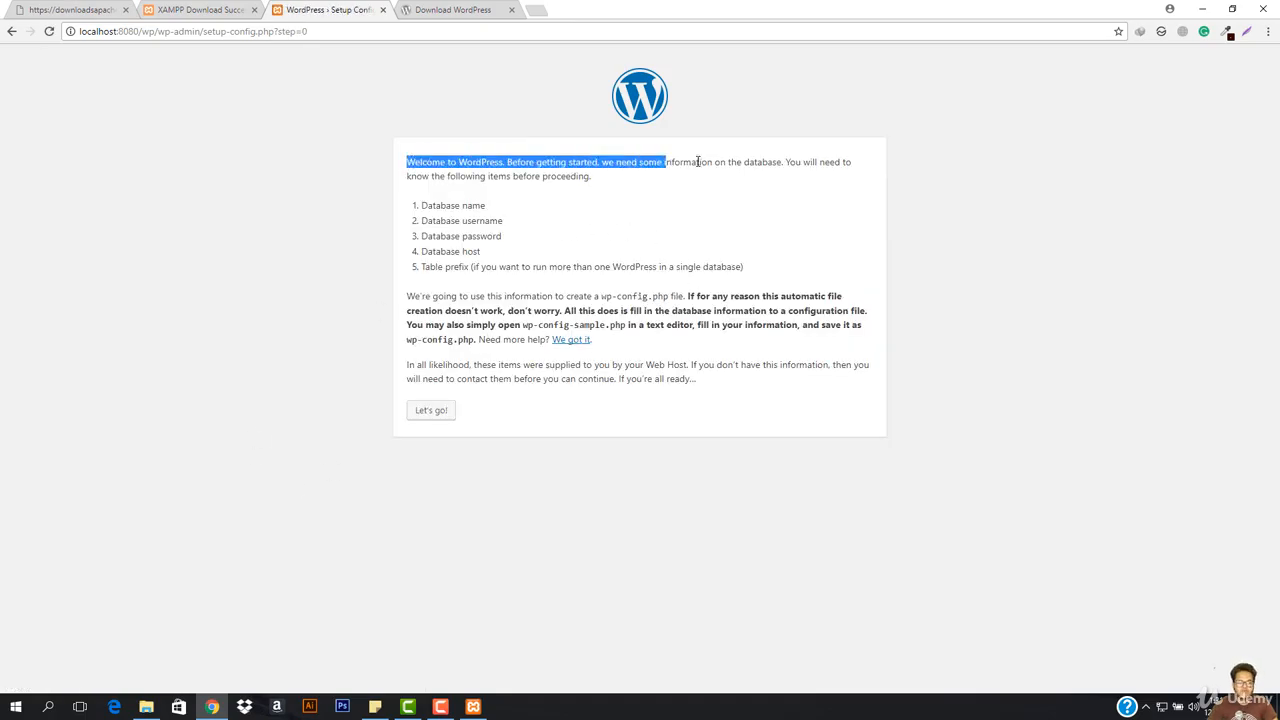
{"action": "left_click", "coordinate": [670, 178]}
{"action": "left_click_drag", "start_coordinate": [507, 165], "coordinate": [740, 163]}
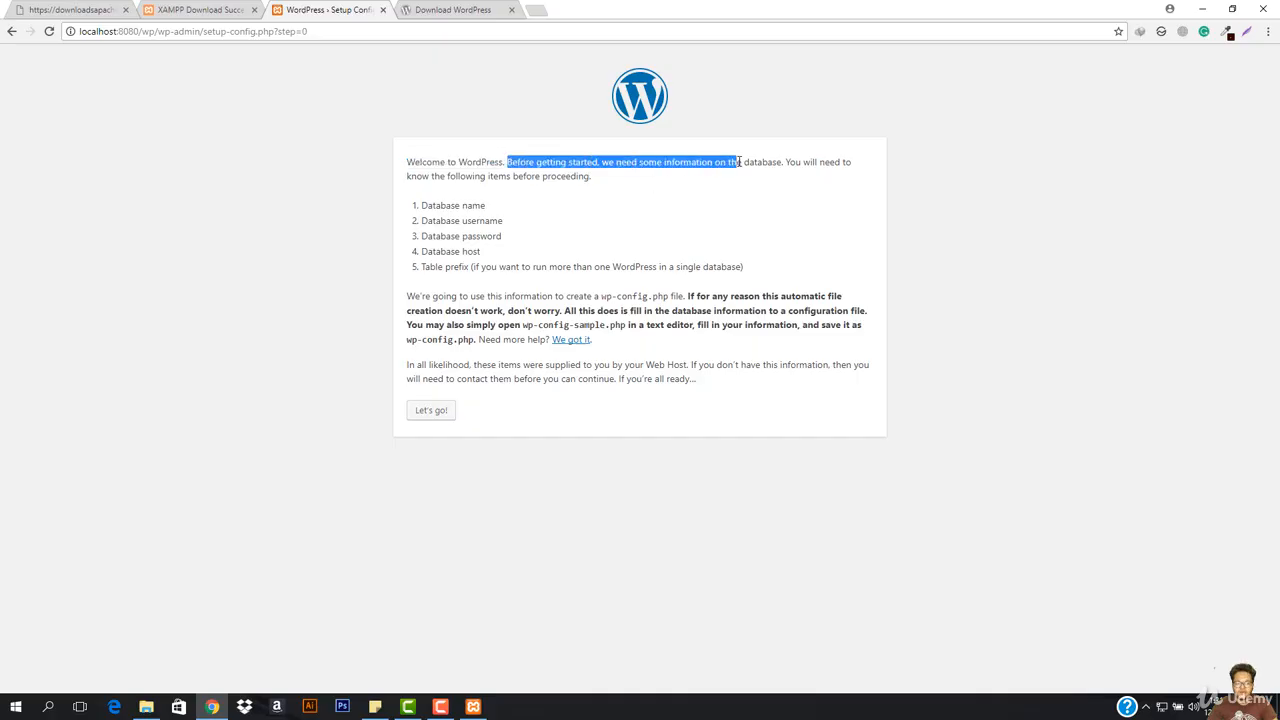
{"action": "left_click", "coordinate": [687, 177]}
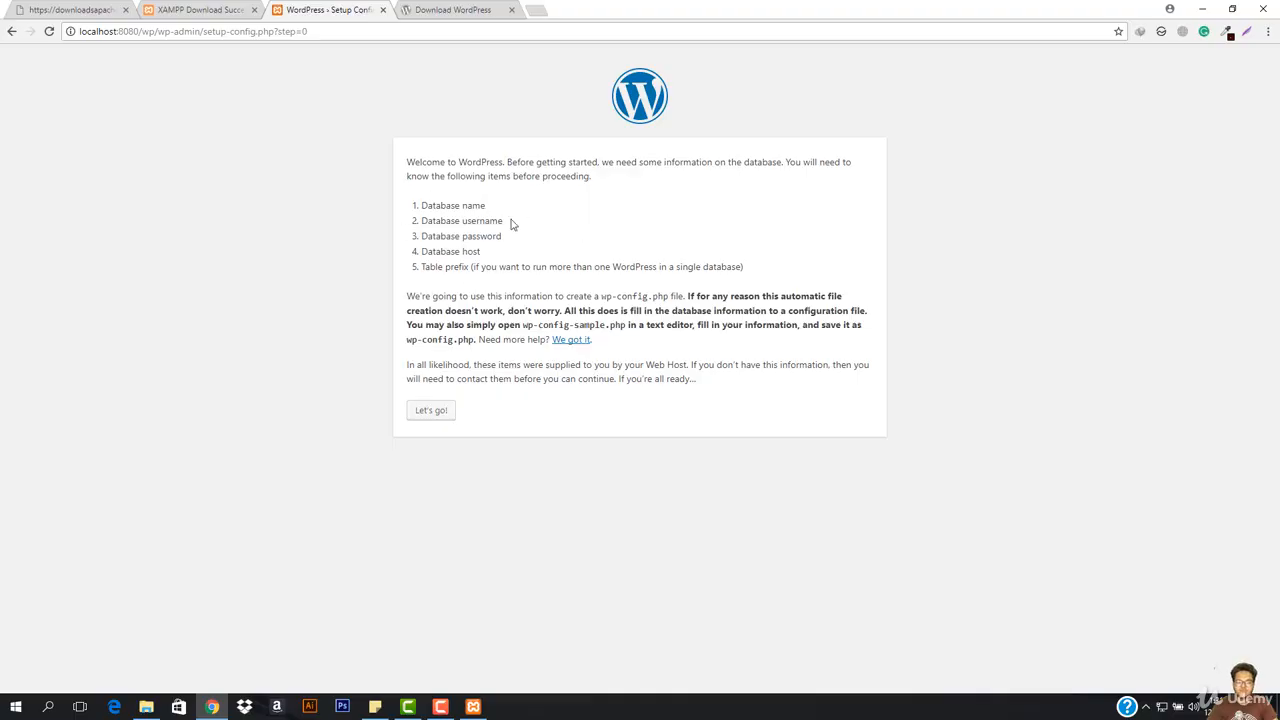
{"action": "triple_click", "coordinate": [455, 226]}
{"action": "double_click", "coordinate": [464, 237]}
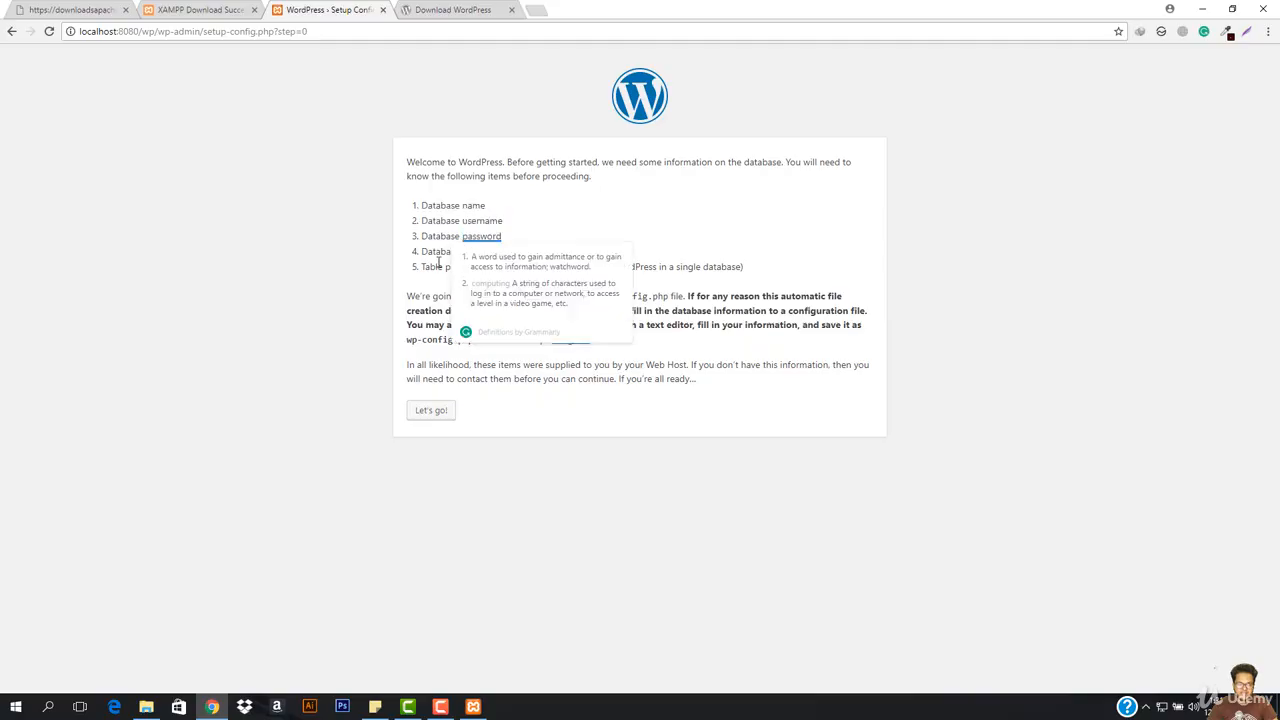
{"action": "left_click", "coordinate": [438, 263]}
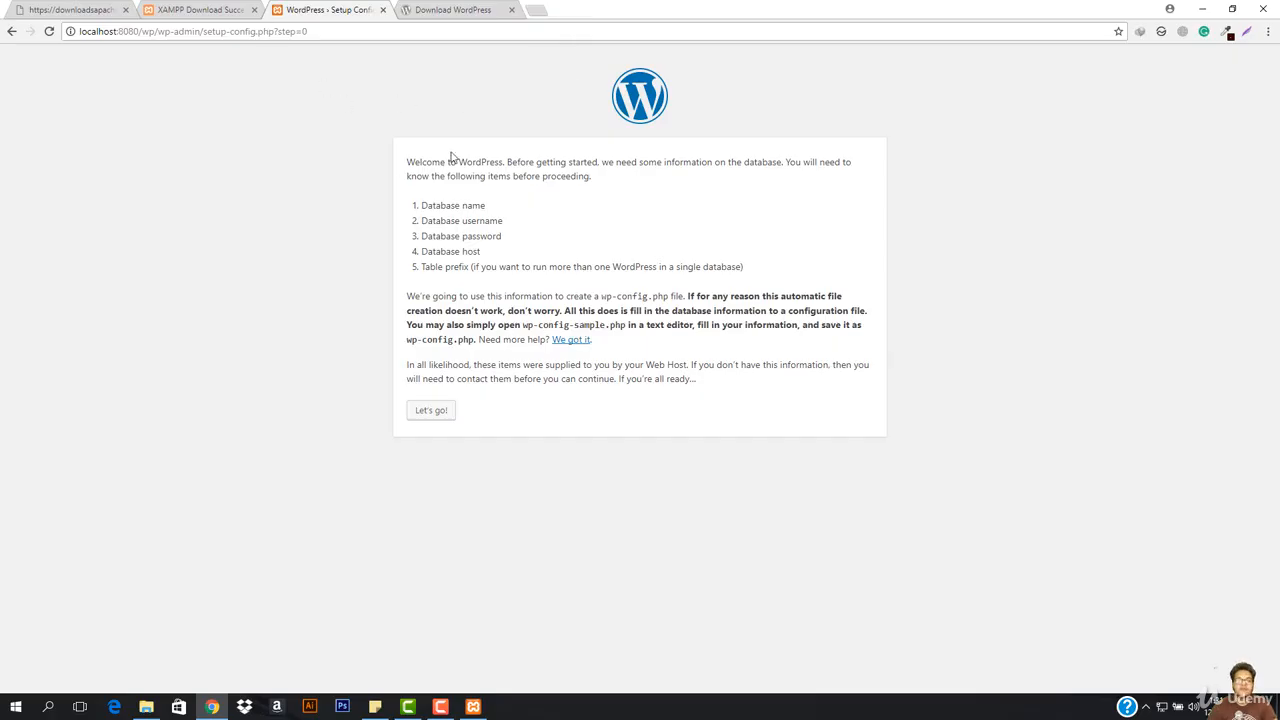
Try to load localhost/phpmyadmin in a new browser tab
{"action": "left_click", "coordinate": [536, 12]}
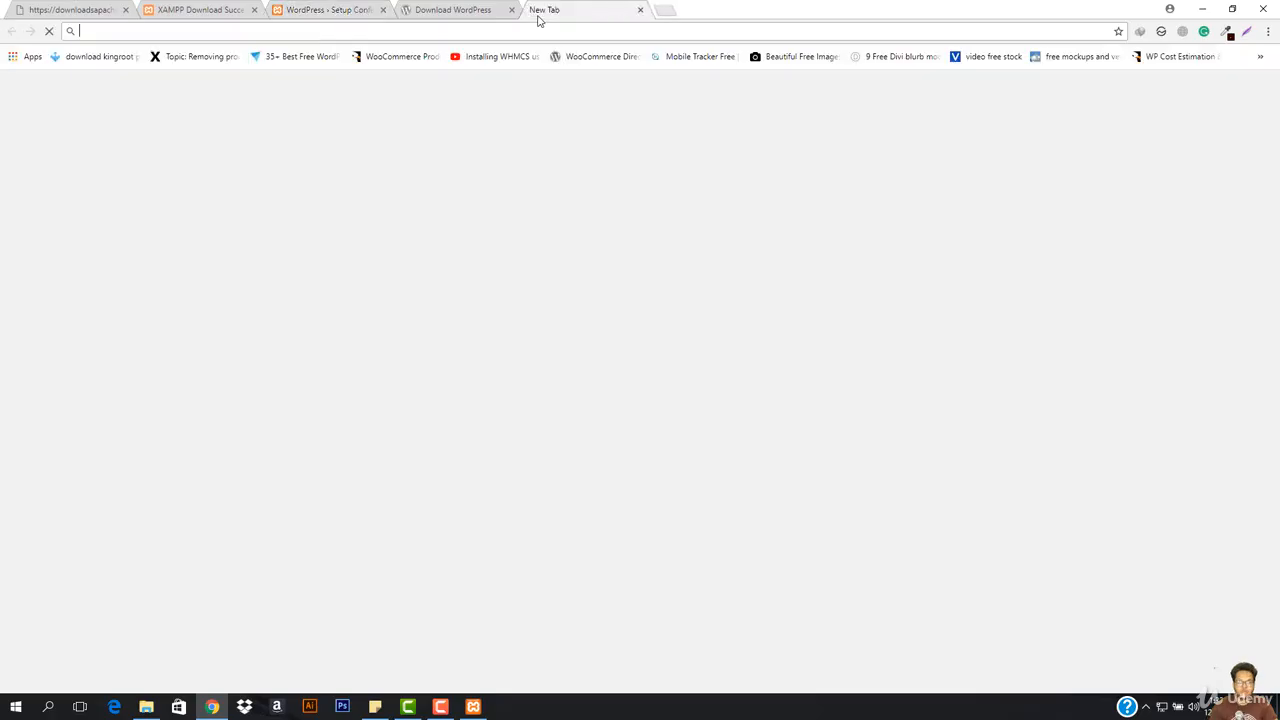
{"action": "type", "text": "localhost/at"}
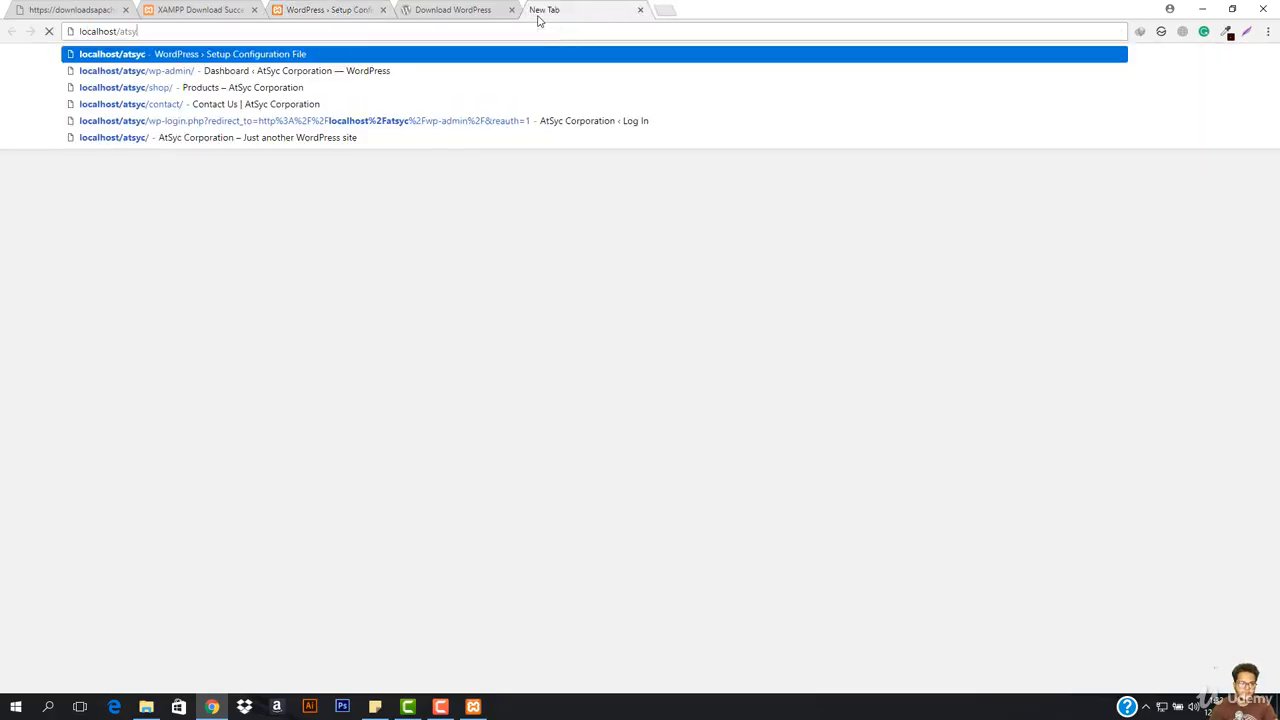
{"action": "key", "text": "BackSpace"}
{"action": "type", "text": "php"}
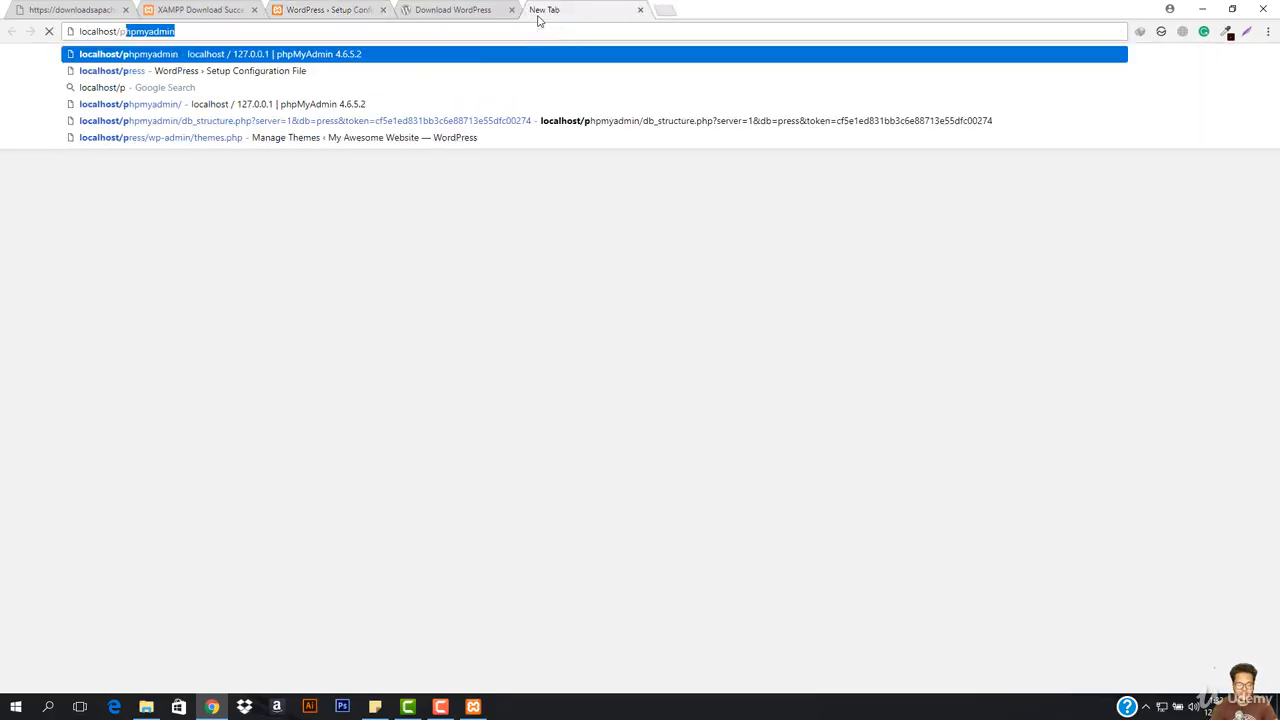
{"action": "type", "text": "my"}
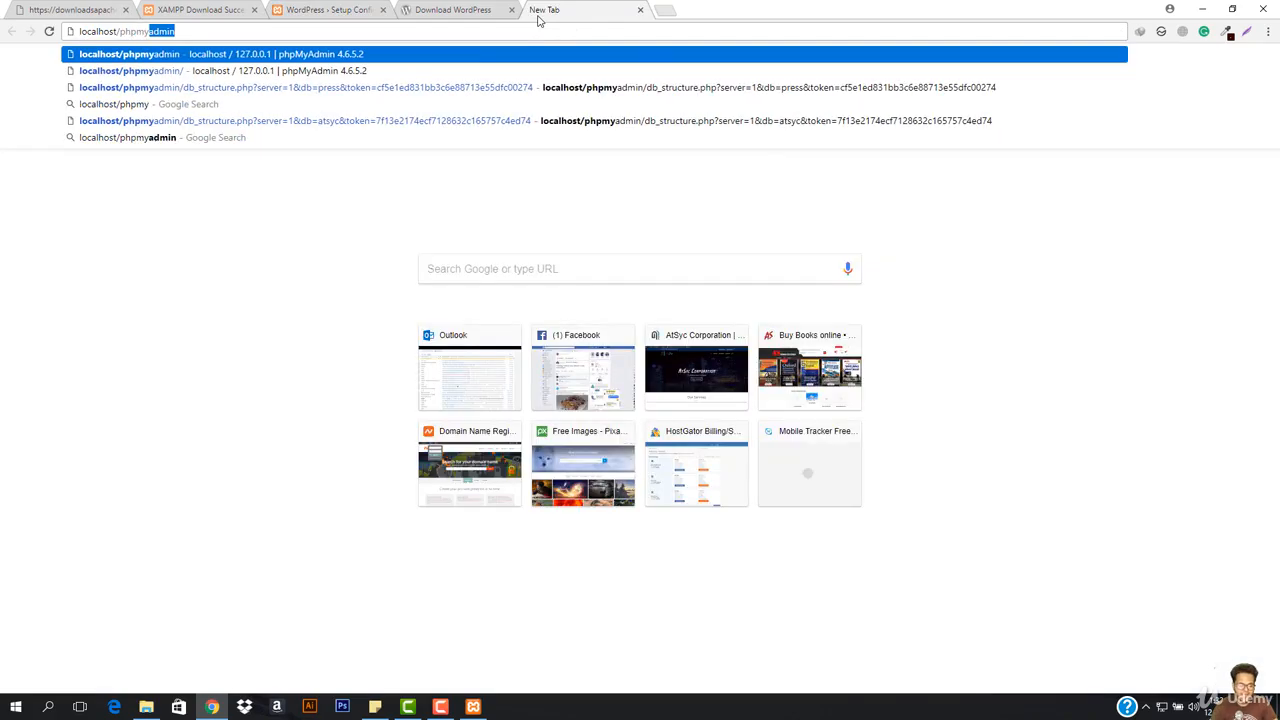
{"action": "type", "text": "admin"}
{"action": "key", "text": "Return"}
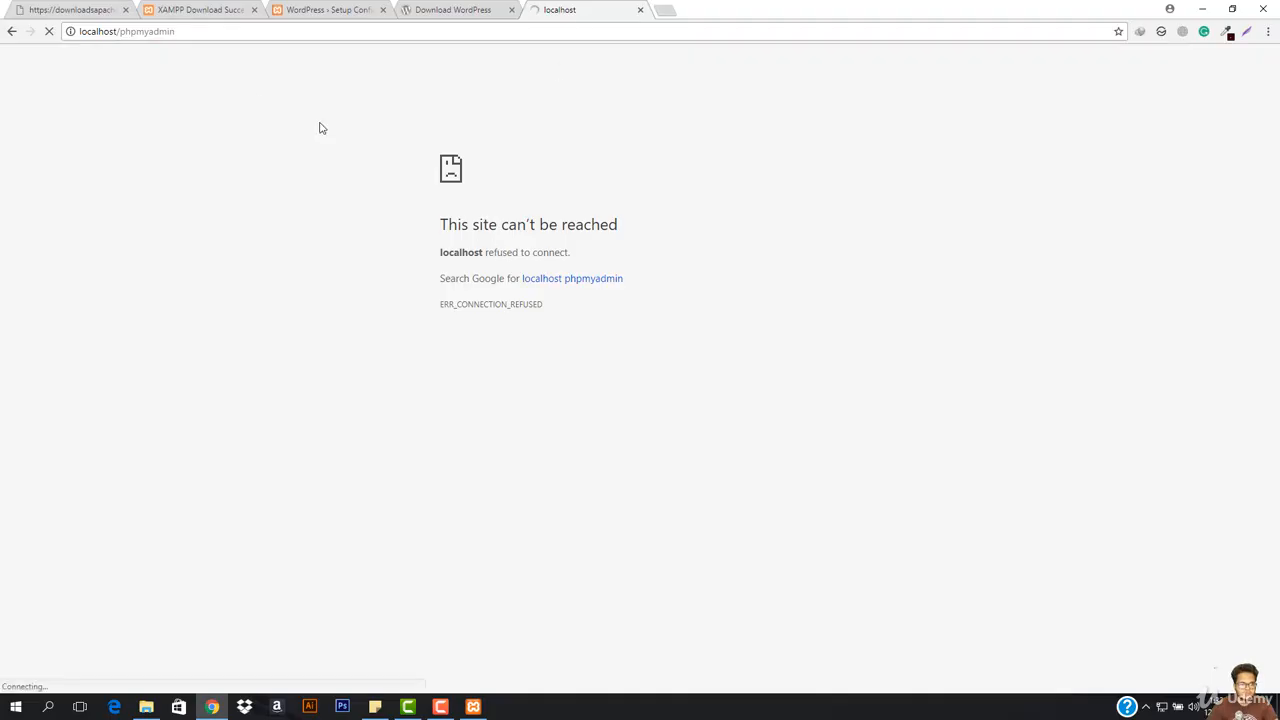
Restart MySQL in the XAMPP Control Panel and retry loading localhost/phpmyadmin in the browser
{"action": "left_click", "coordinate": [473, 707]}
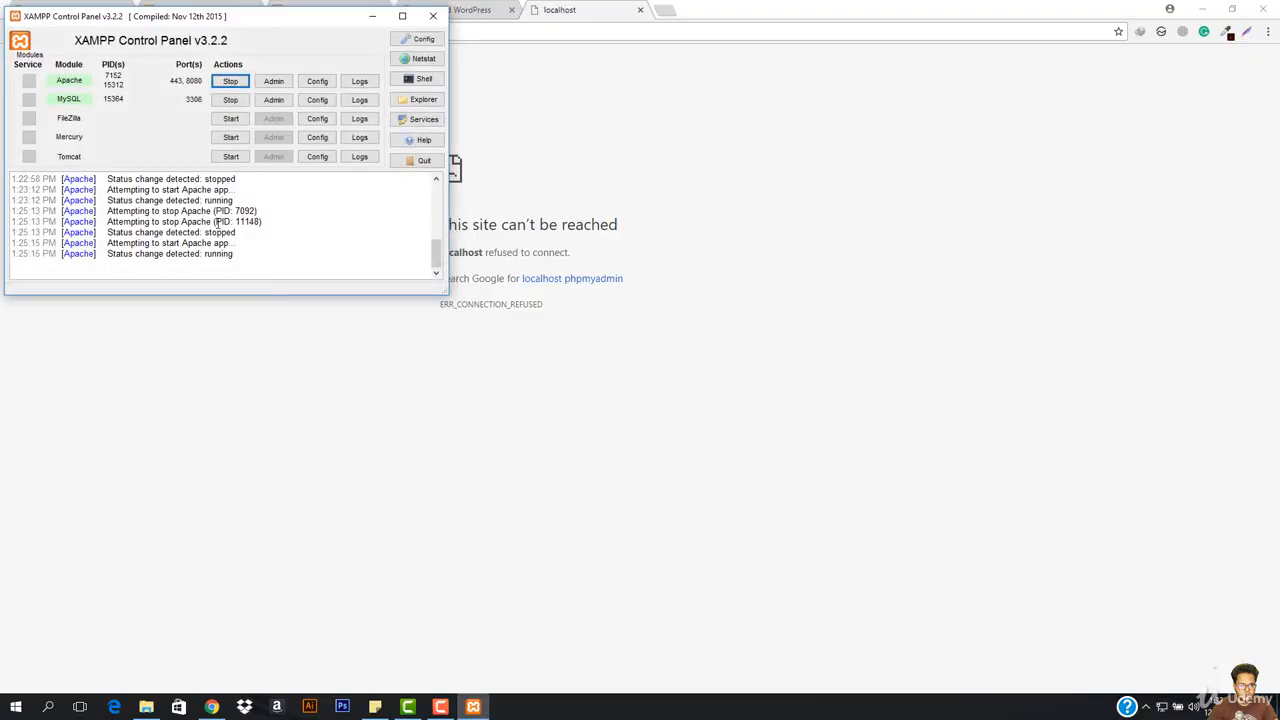
{"action": "left_click", "coordinate": [223, 104]}
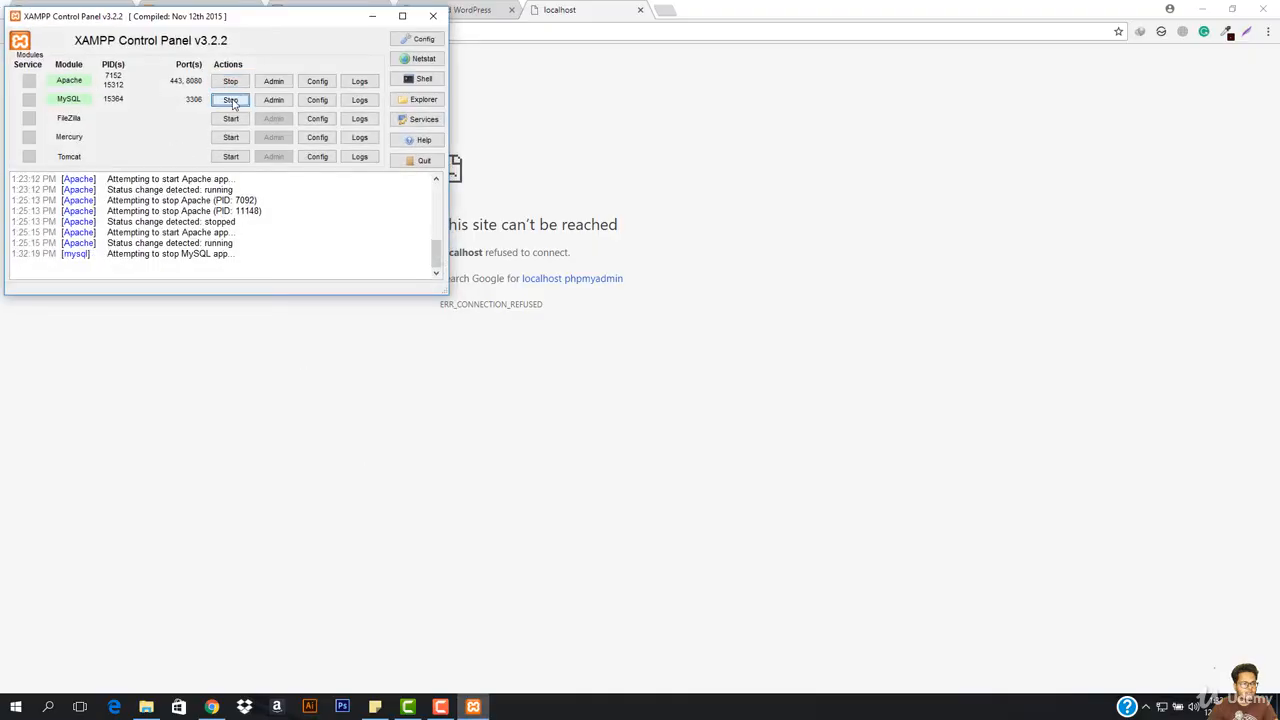
{"action": "left_click", "coordinate": [233, 104]}
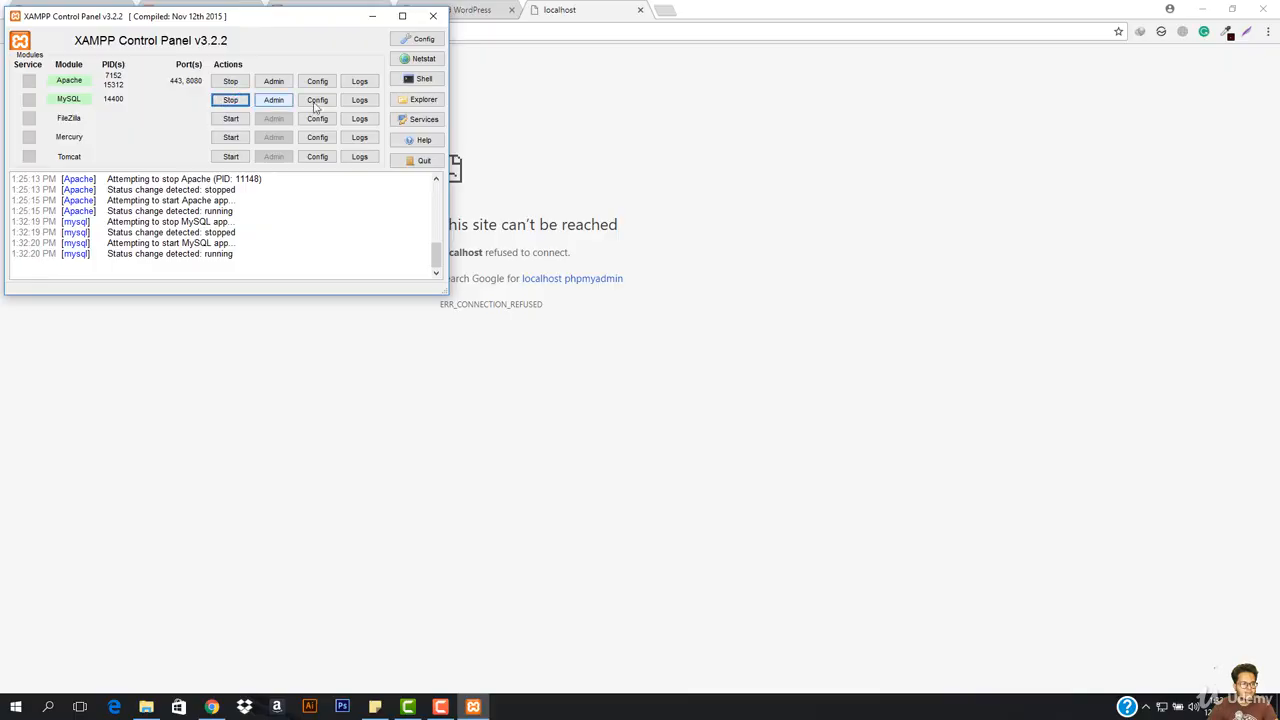
{"action": "left_click", "coordinate": [517, 106]}
{"action": "left_click", "coordinate": [353, 32]}
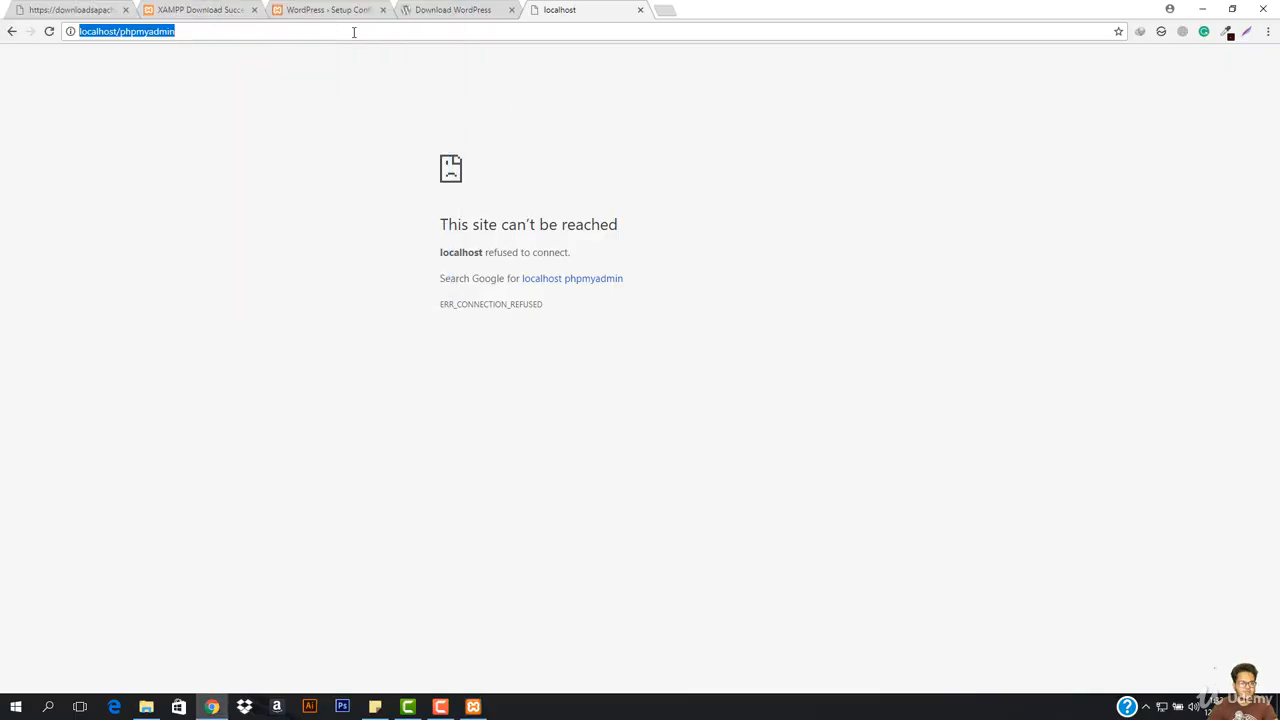
{"action": "key", "text": "Return"}
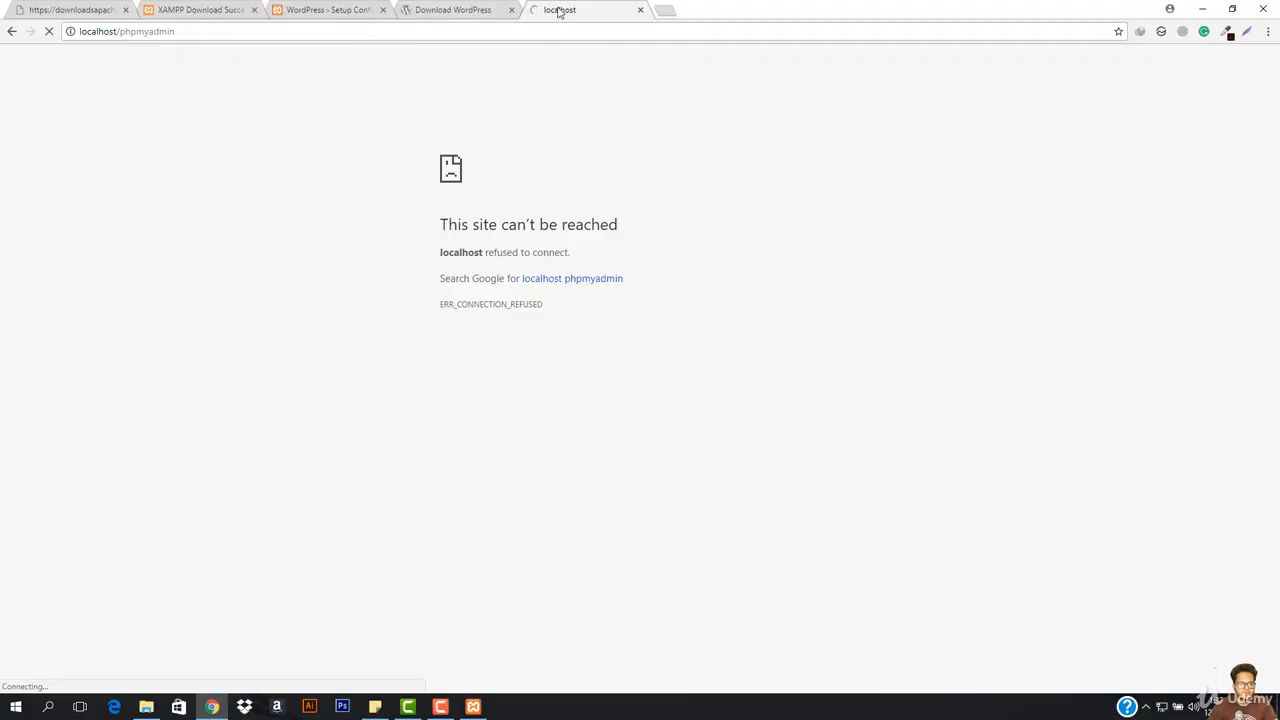
Stop the MySQL and Apache modules in XAMPP and close the Control Panel window
{"action": "left_click", "coordinate": [473, 706]}
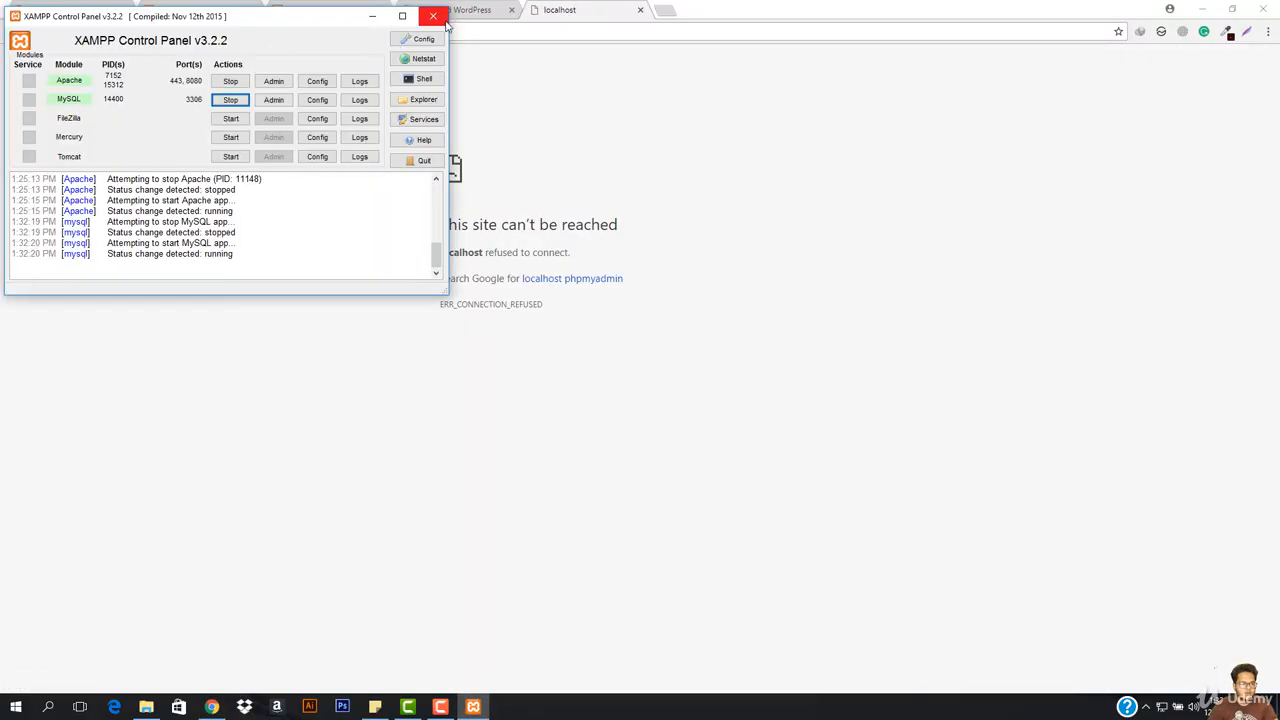
{"action": "left_click", "coordinate": [234, 99]}
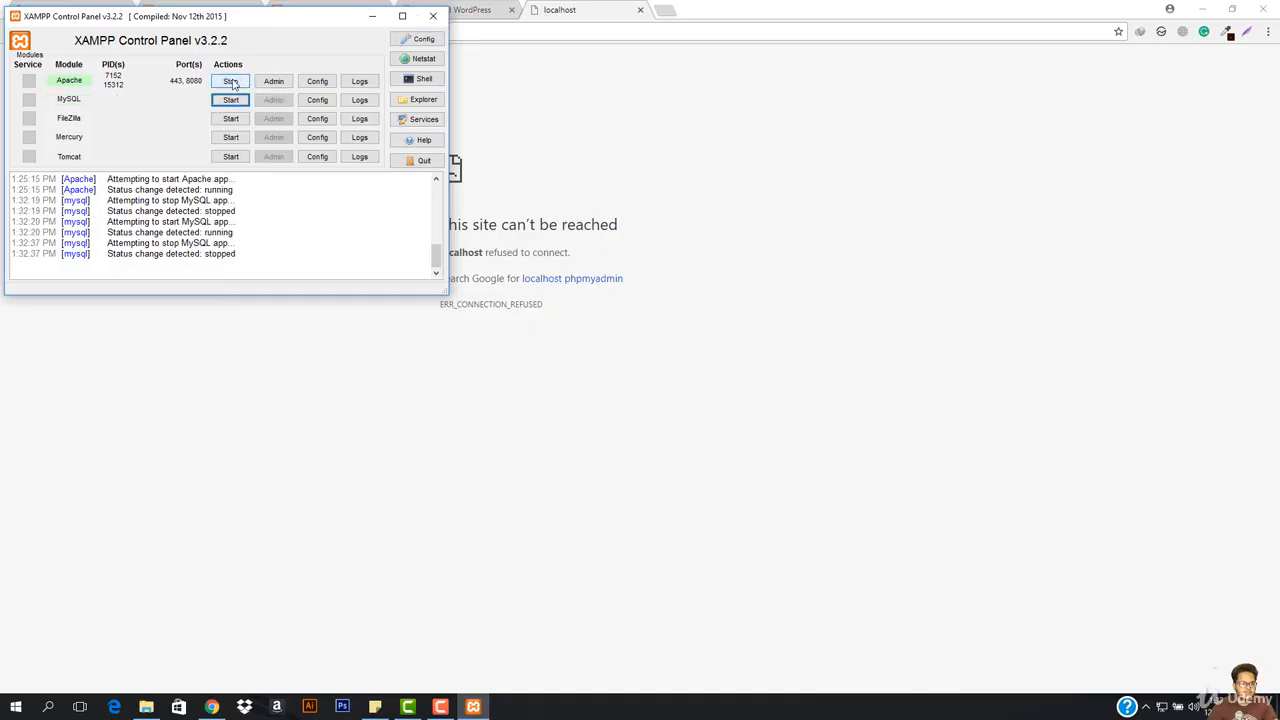
{"action": "left_click", "coordinate": [232, 81]}
{"action": "left_click", "coordinate": [435, 17]}
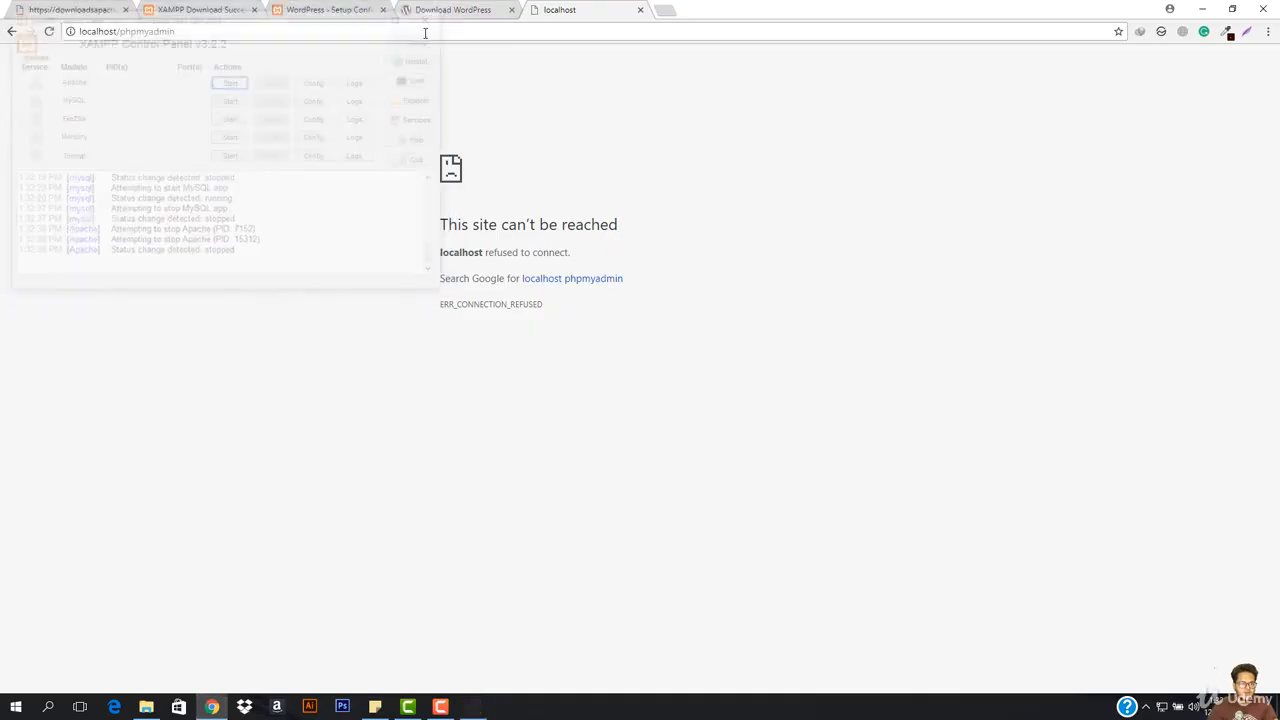
Reopen the XAMPP Control Panel and start the Apache and MySQL modules
{"action": "left_click", "coordinate": [16, 706]}
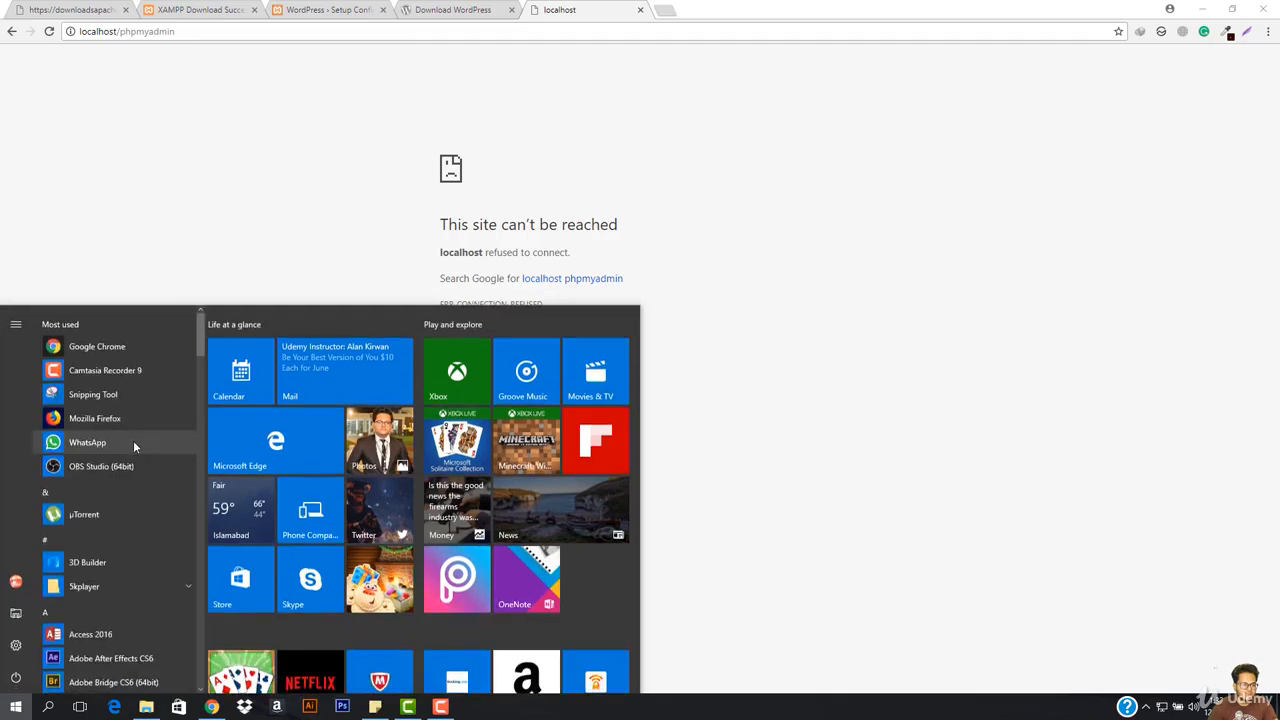
{"action": "type", "text": "xamp"}
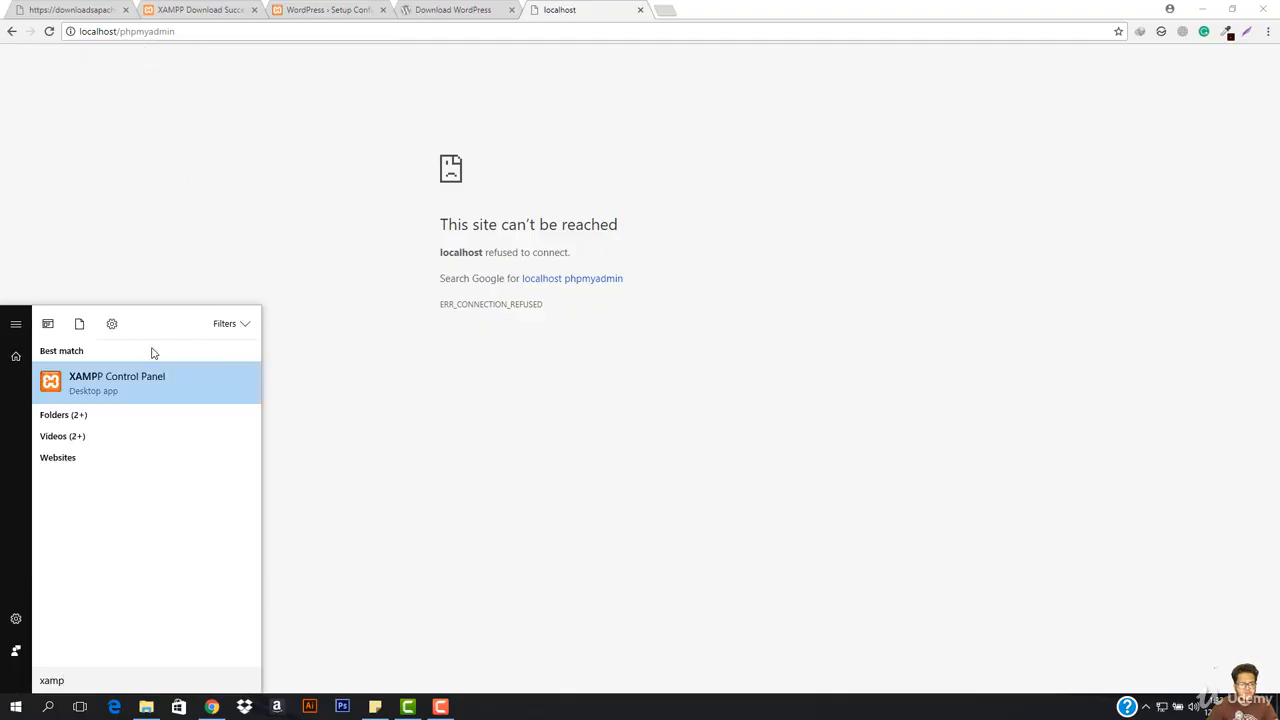
{"action": "left_click", "coordinate": [106, 391]}
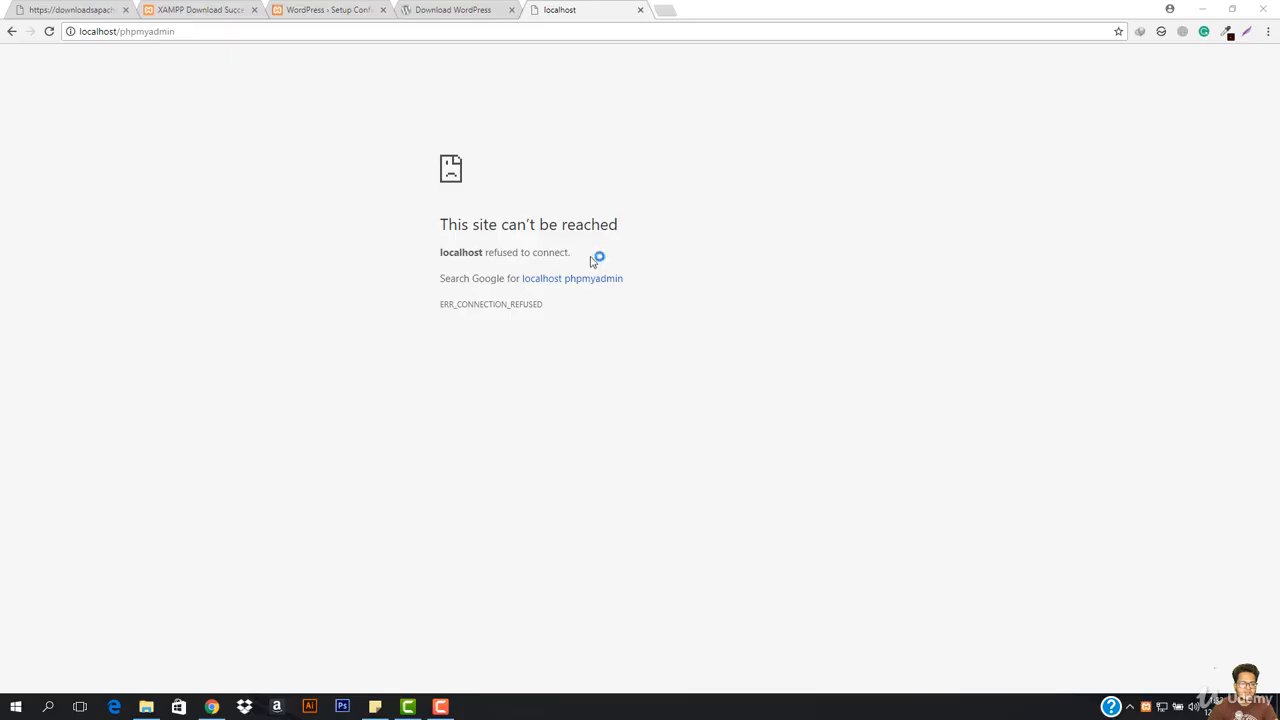
{"action": "left_click", "coordinate": [231, 75]}
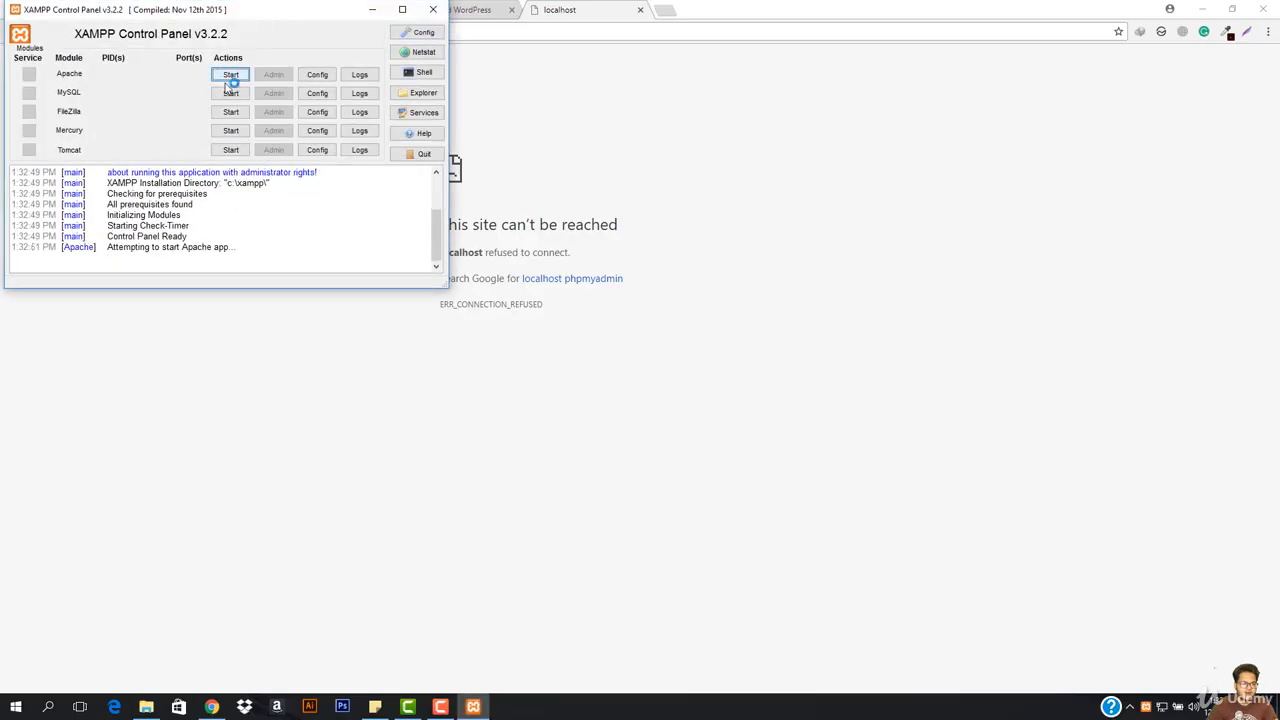
{"action": "left_click", "coordinate": [231, 93]}
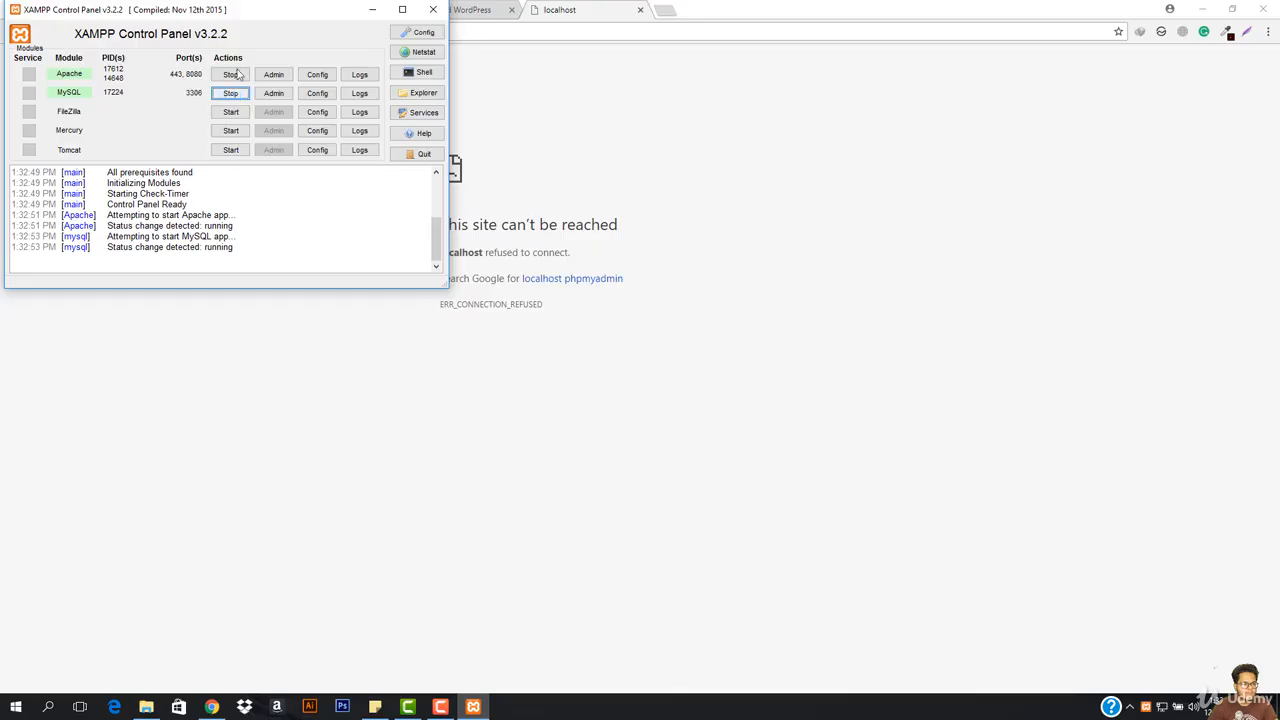
Retry loading localhost/phpmyadmin in the browser with both modules restarted
{"action": "left_click", "coordinate": [540, 94]}
{"action": "left_click", "coordinate": [409, 33]}
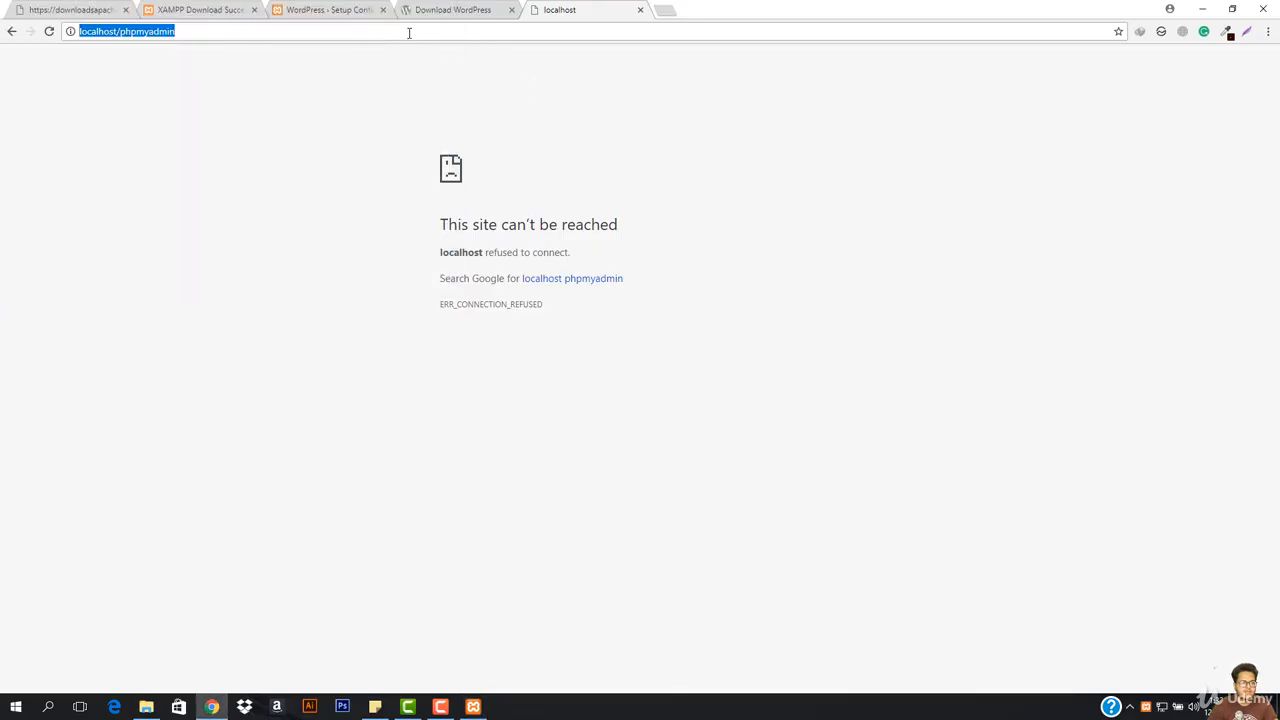
{"action": "key", "text": "Return"}
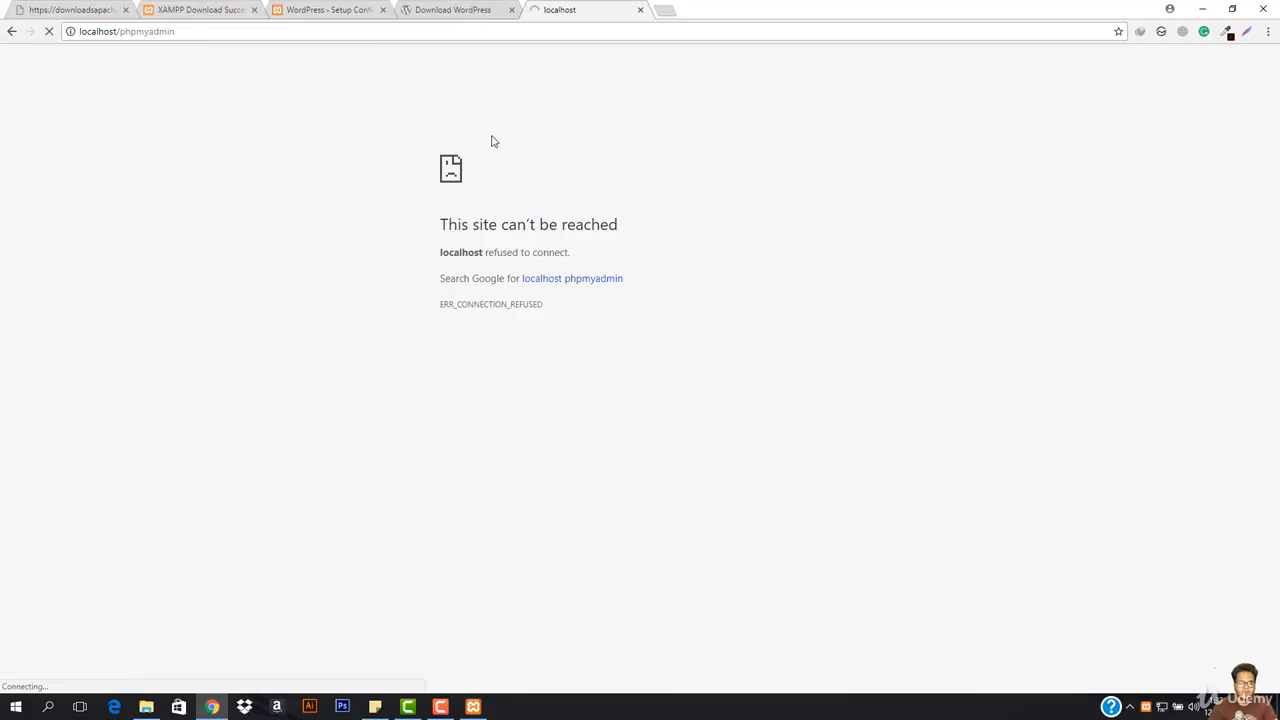
Add port 8080 to the address and load localhost:8080/phpmyadmin
{"action": "left_click", "coordinate": [191, 33]}
{"action": "left_click", "coordinate": [222, 31]}
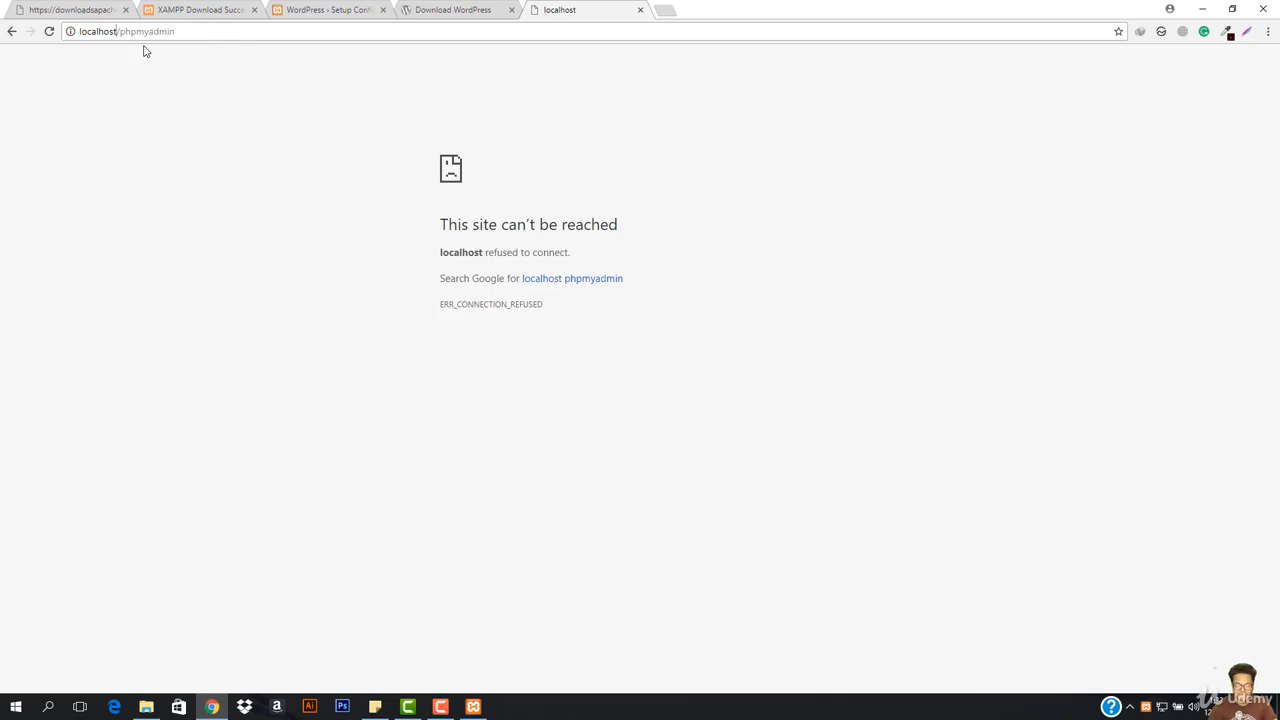
{"action": "type", "text": ":8080"}
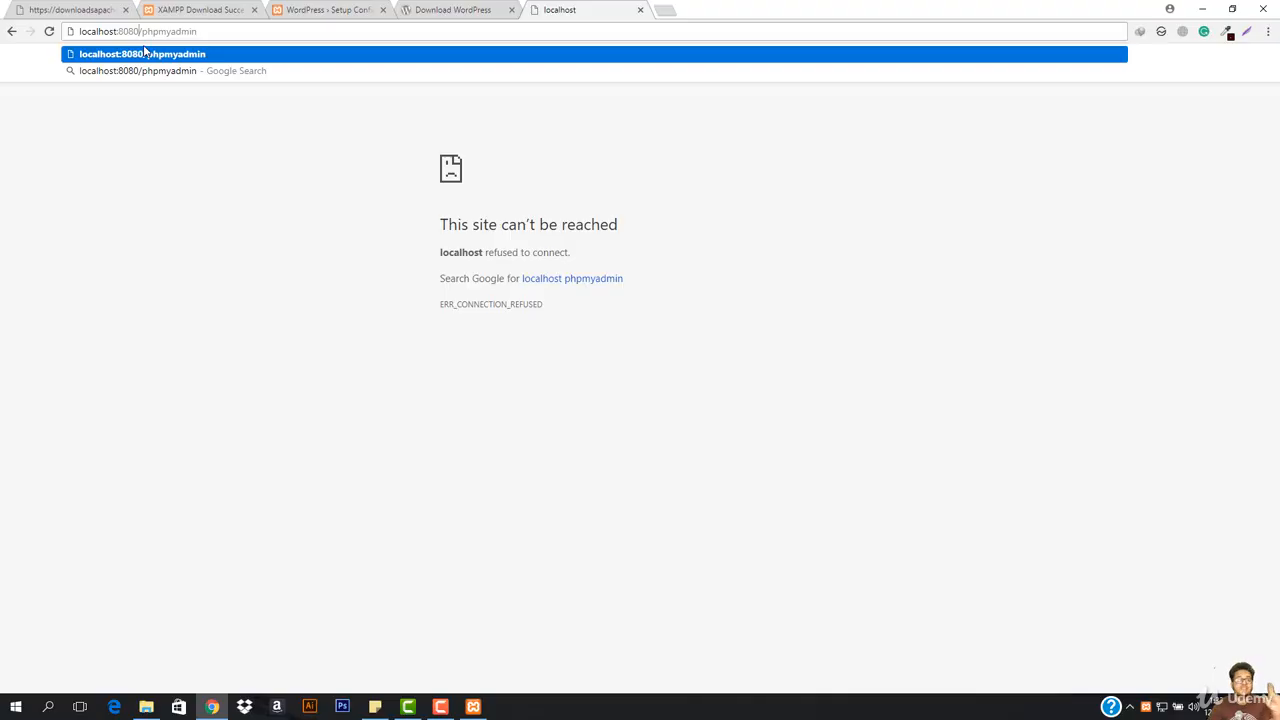
{"action": "key", "text": "Return"}
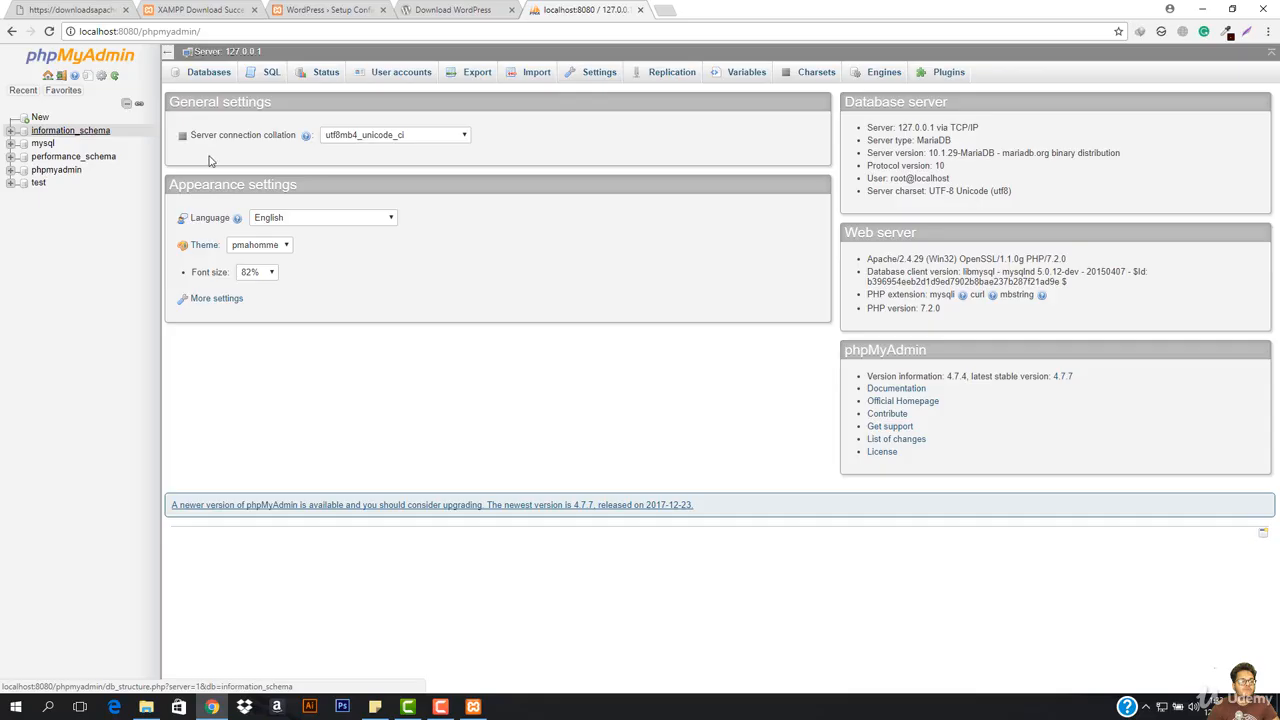
Create a new database named wp in phpMyAdmin with the default collation
{"action": "left_click", "coordinate": [208, 72]}
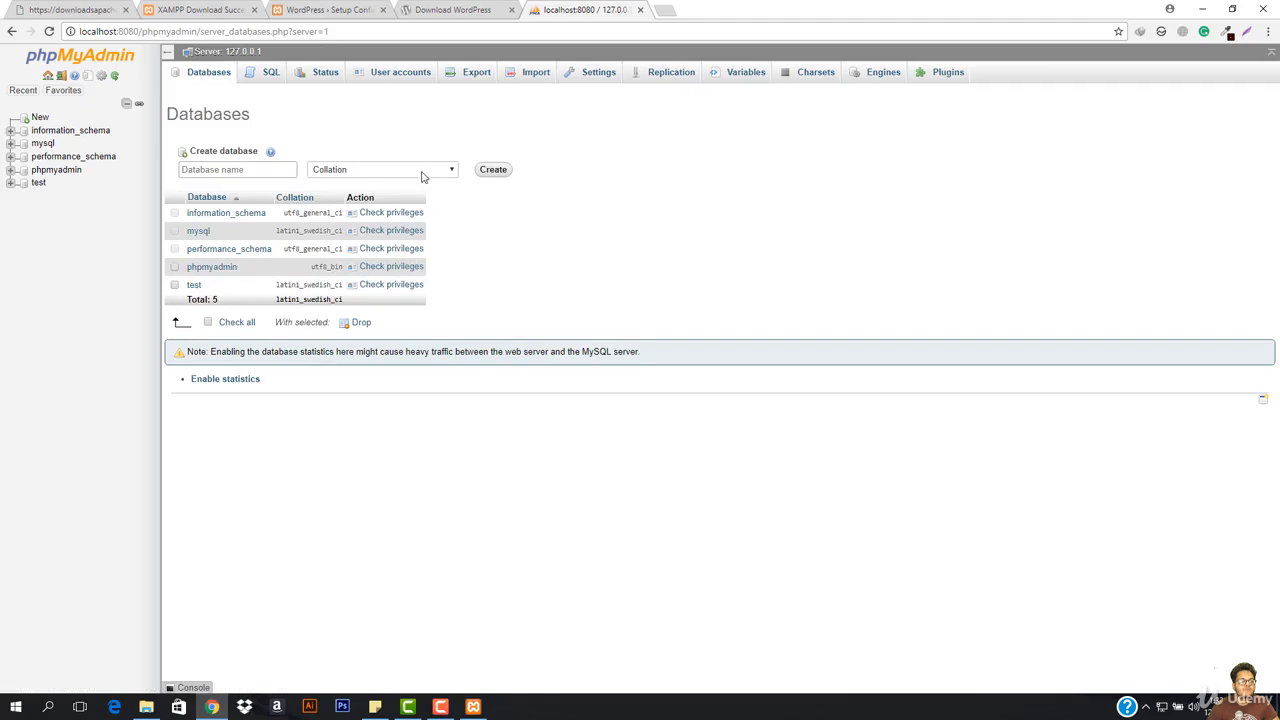
{"action": "left_click", "coordinate": [241, 171]}
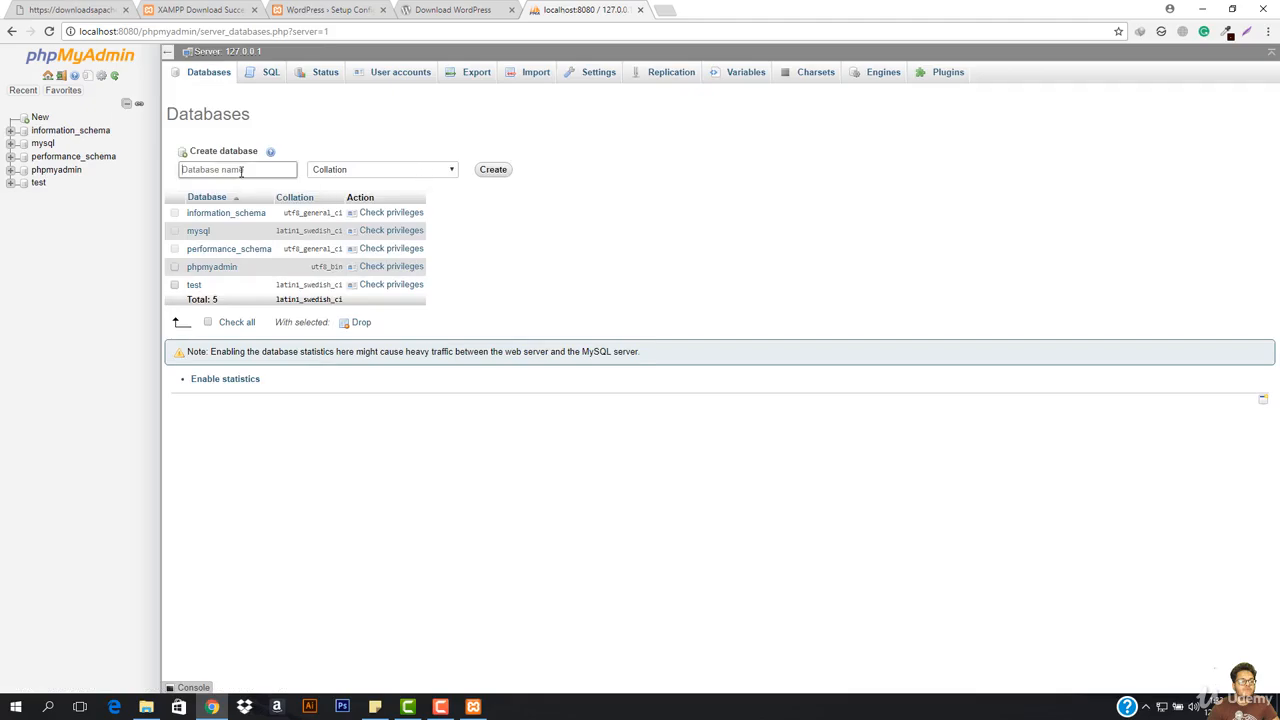
{"action": "type", "text": "wp"}
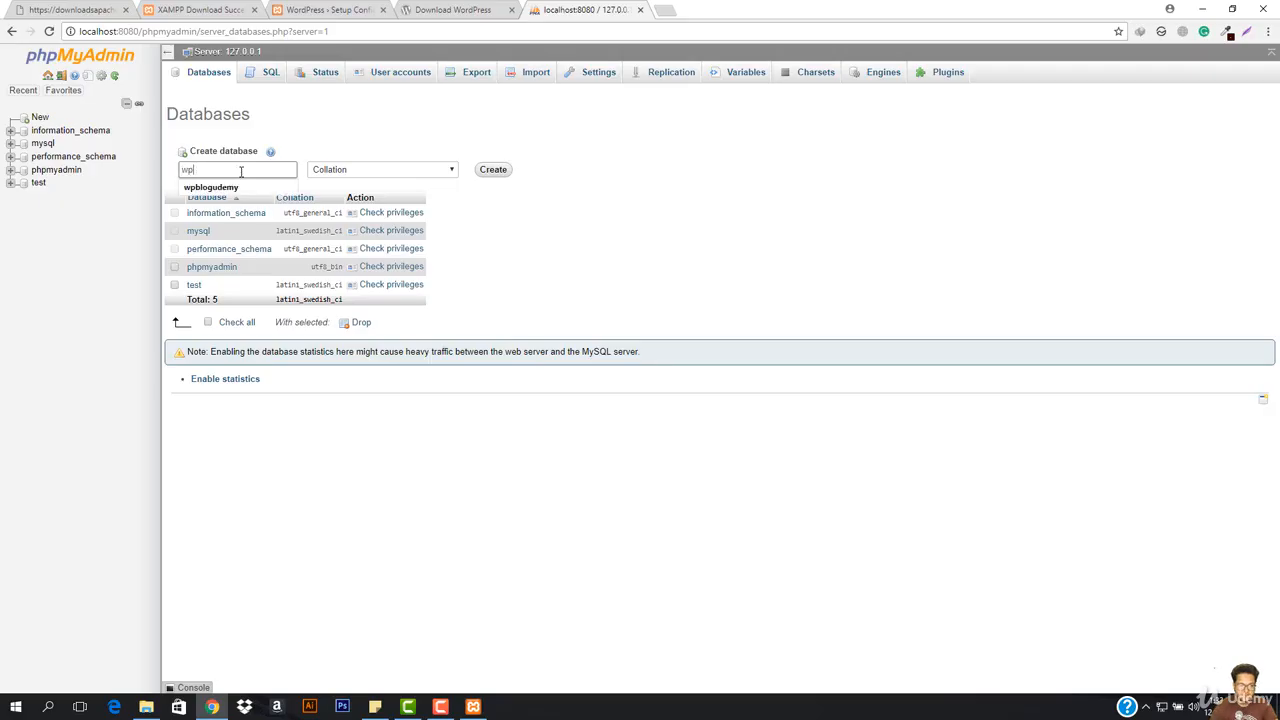
{"action": "left_click", "coordinate": [493, 170]}
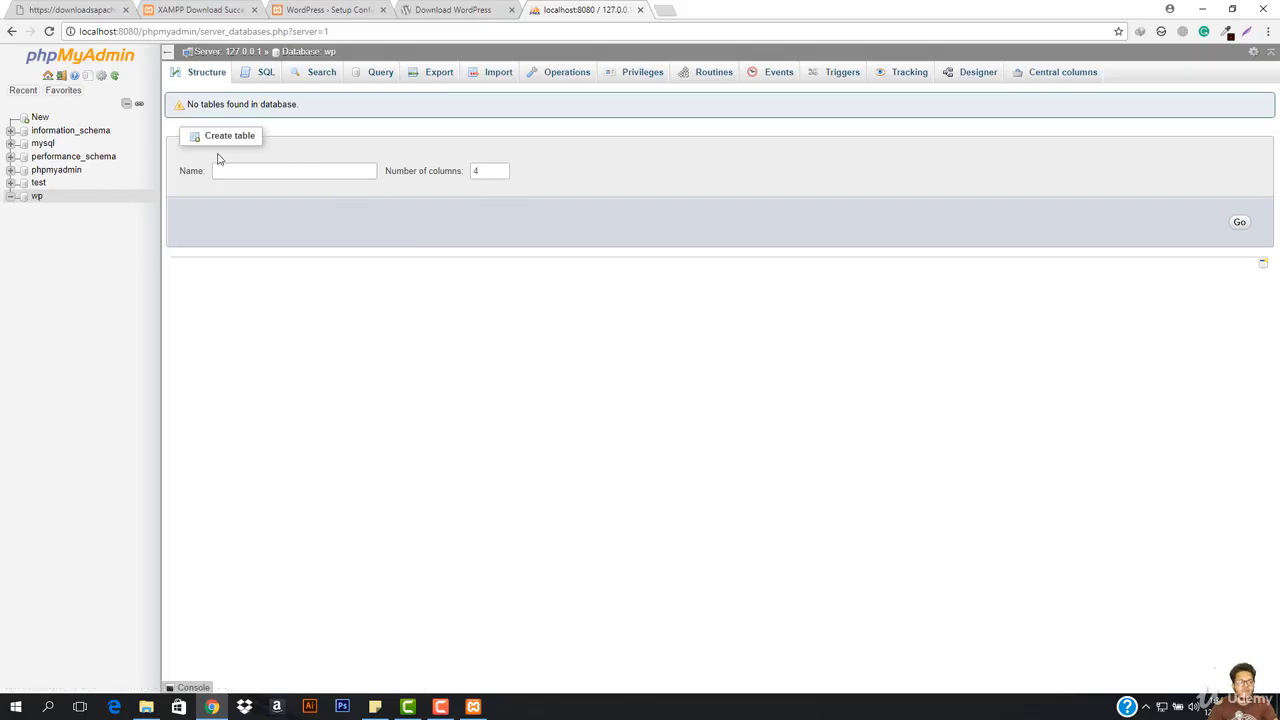
Proceed to the WordPress database connection form and set the database name to wp and the username to root
{"action": "left_click", "coordinate": [318, 9]}
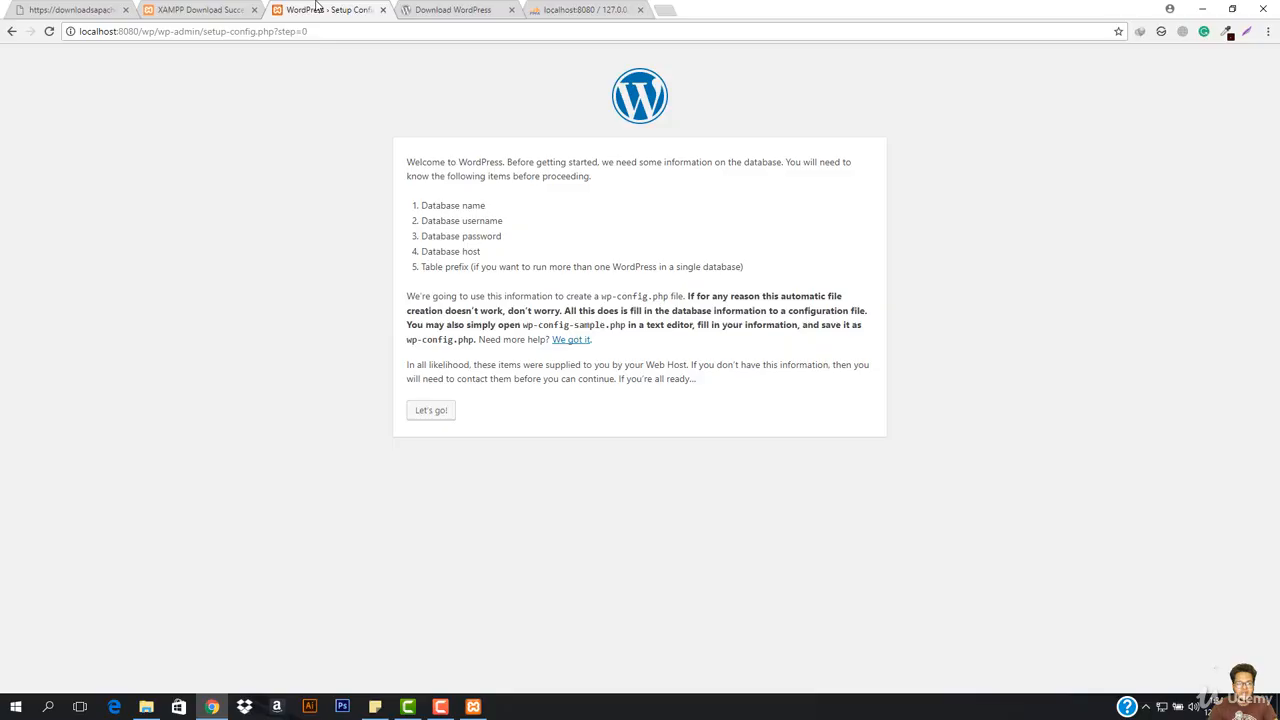
{"action": "left_click", "coordinate": [430, 410]}
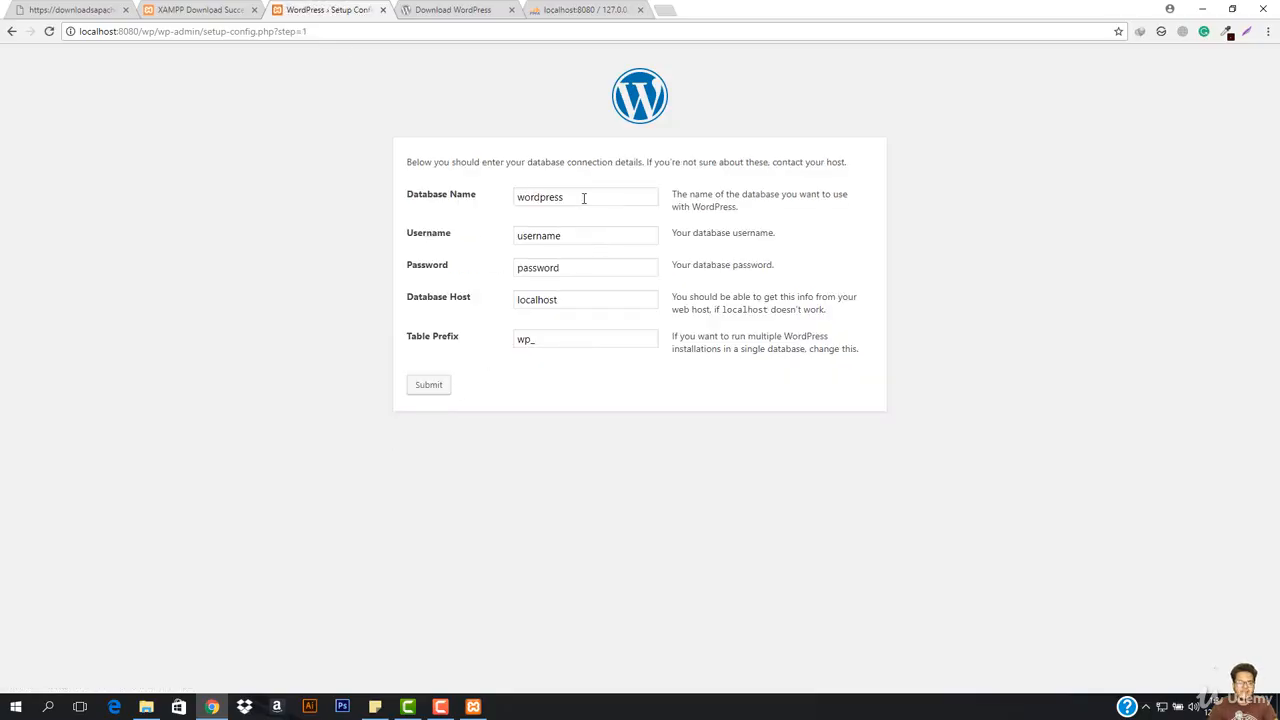
{"action": "left_click", "coordinate": [584, 197]}
{"action": "double_click", "coordinate": [584, 197]}
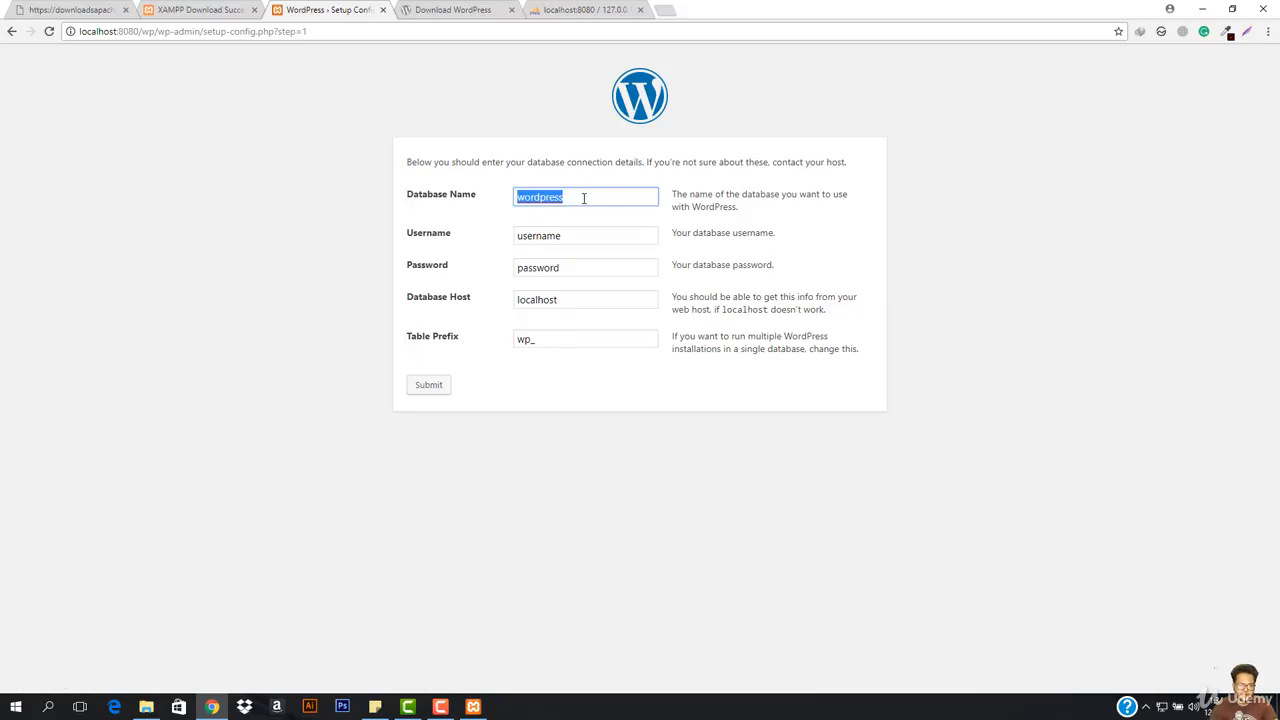
{"action": "type", "text": "wp"}
{"action": "left_click", "coordinate": [567, 237]}
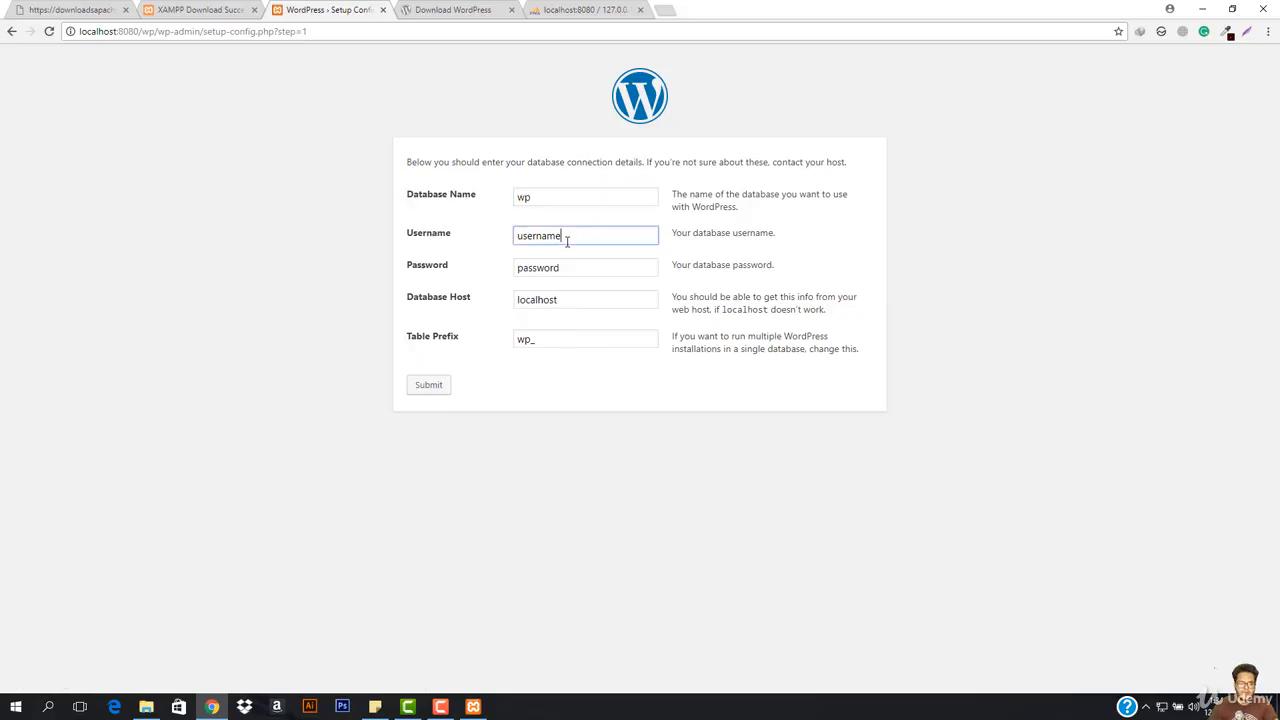
{"action": "double_click", "coordinate": [567, 237]}
{"action": "type", "text": "root"}
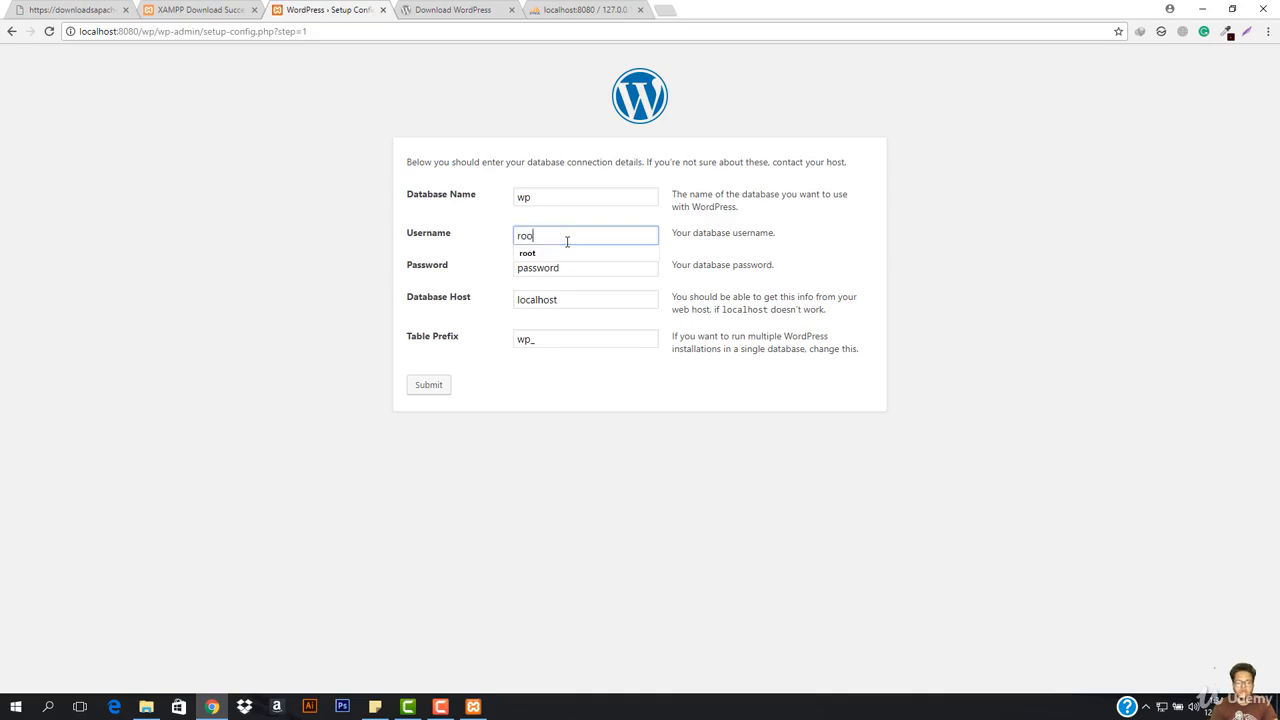
Check the wp database in phpMyAdmin and clear the password field in the WordPress database connection form
{"action": "left_click", "coordinate": [585, 10]}
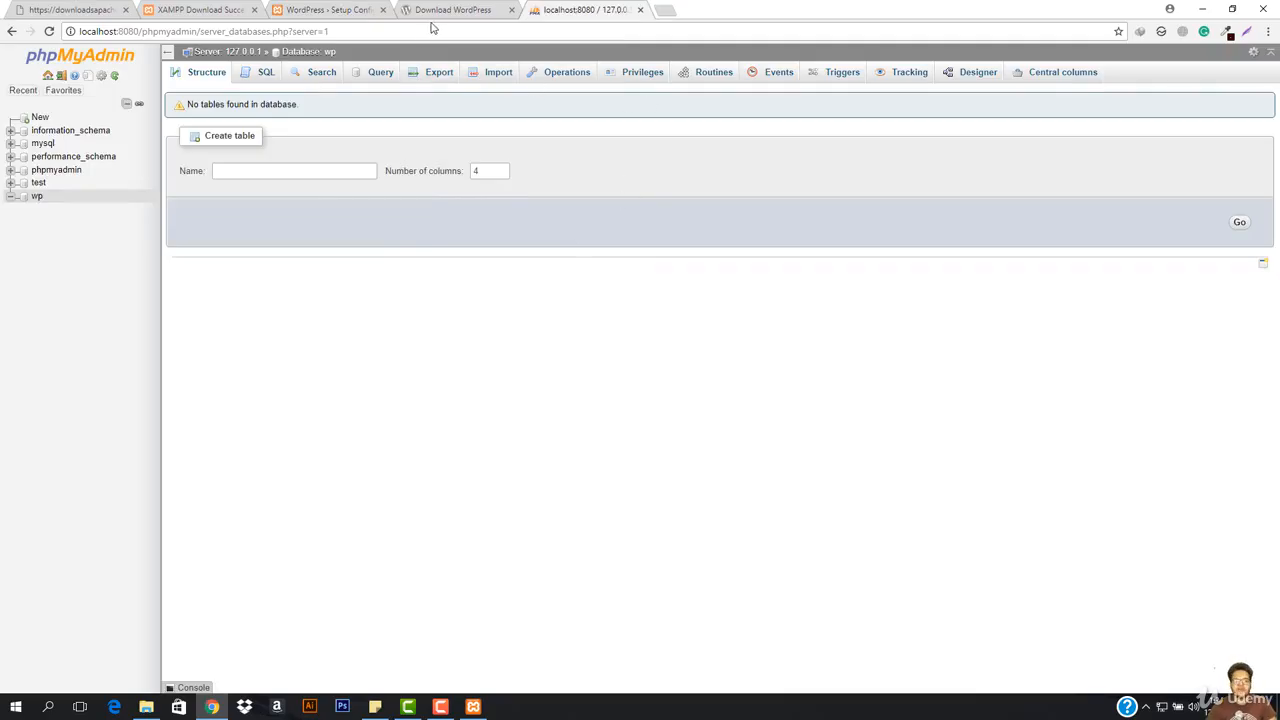
{"action": "left_click", "coordinate": [325, 10]}
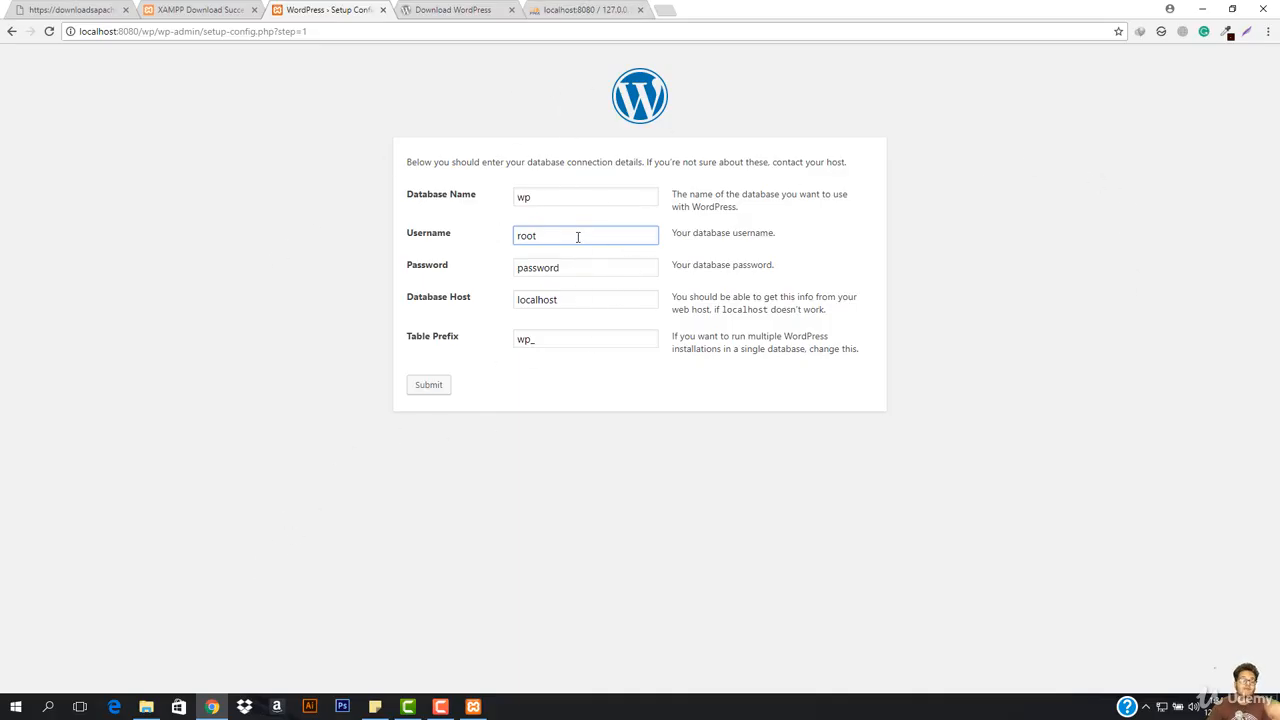
{"action": "left_click", "coordinate": [565, 8]}
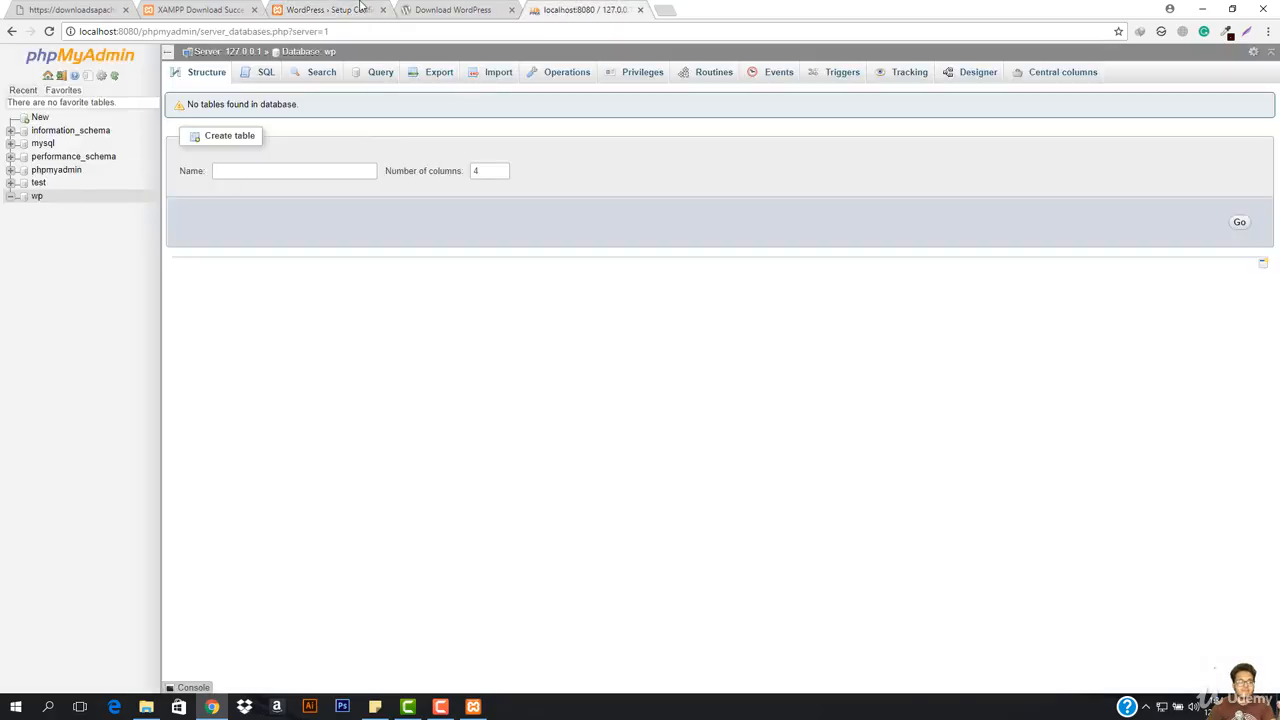
{"action": "left_click", "coordinate": [361, 8]}
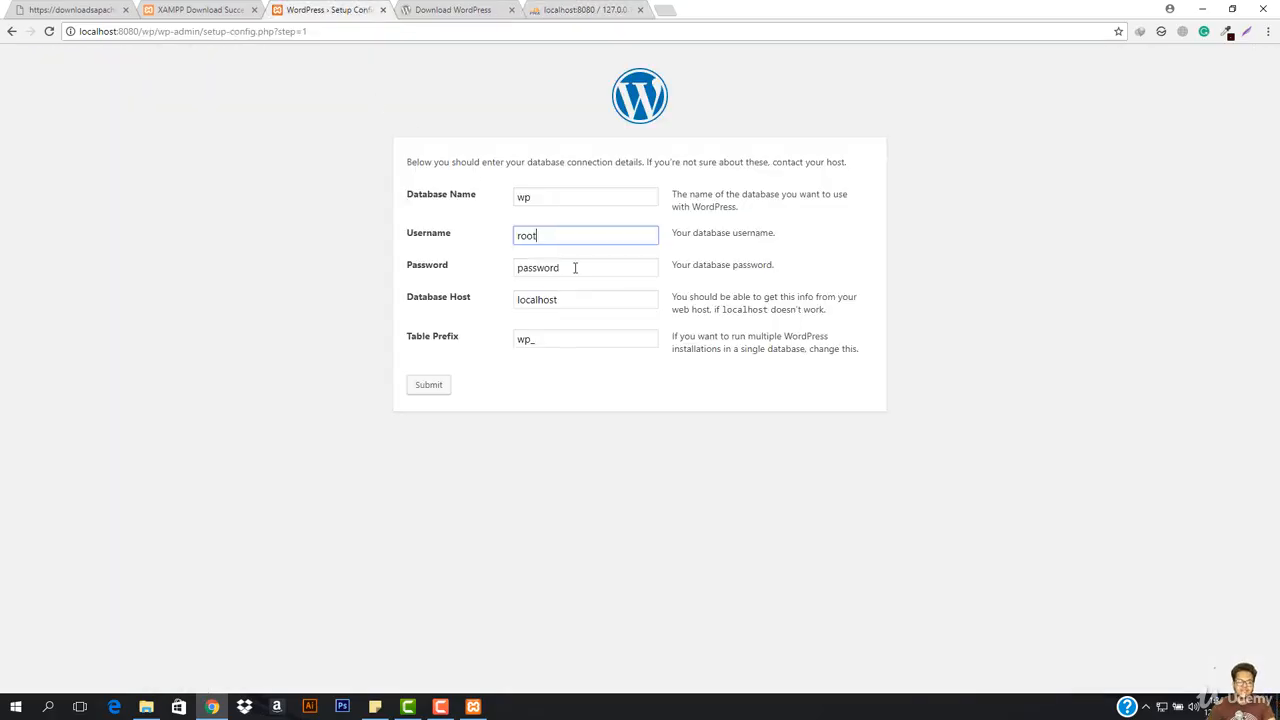
{"action": "key", "text": "Tab"}
{"action": "key", "text": "BackSpace"}
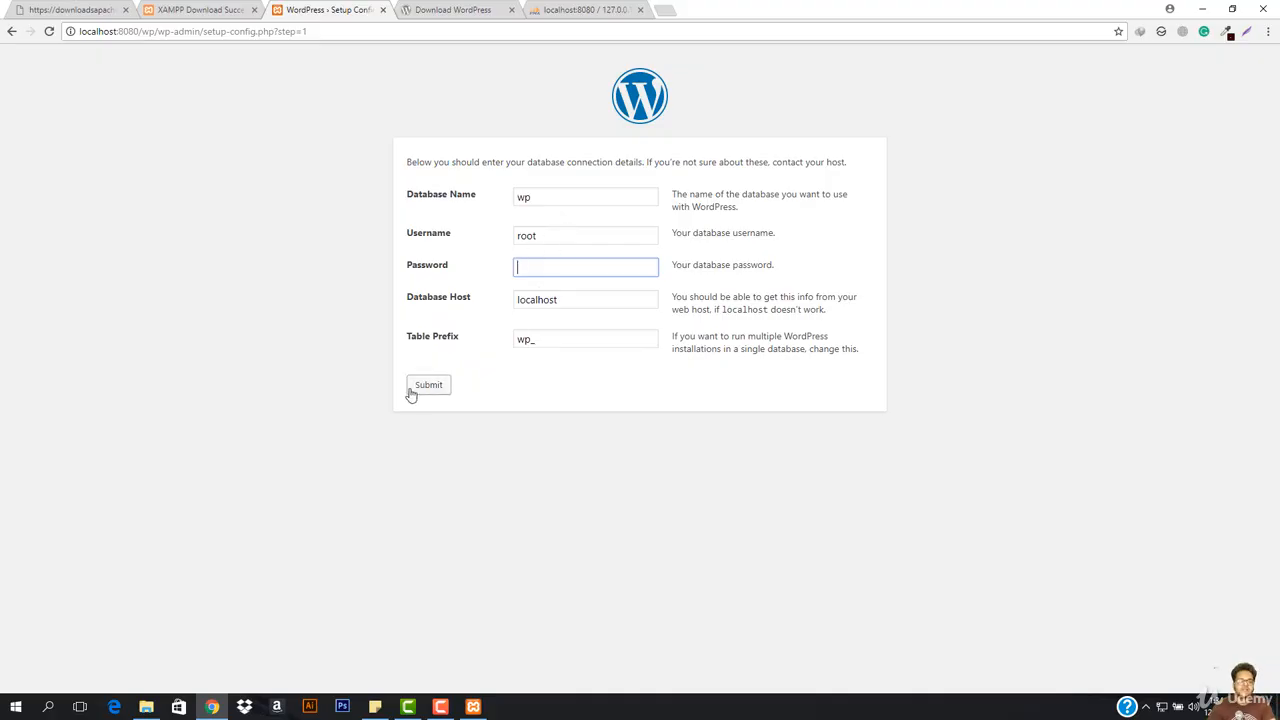
Try submitting the WordPress database details with the username roots, and return to the connection form
{"action": "left_click", "coordinate": [546, 203]}
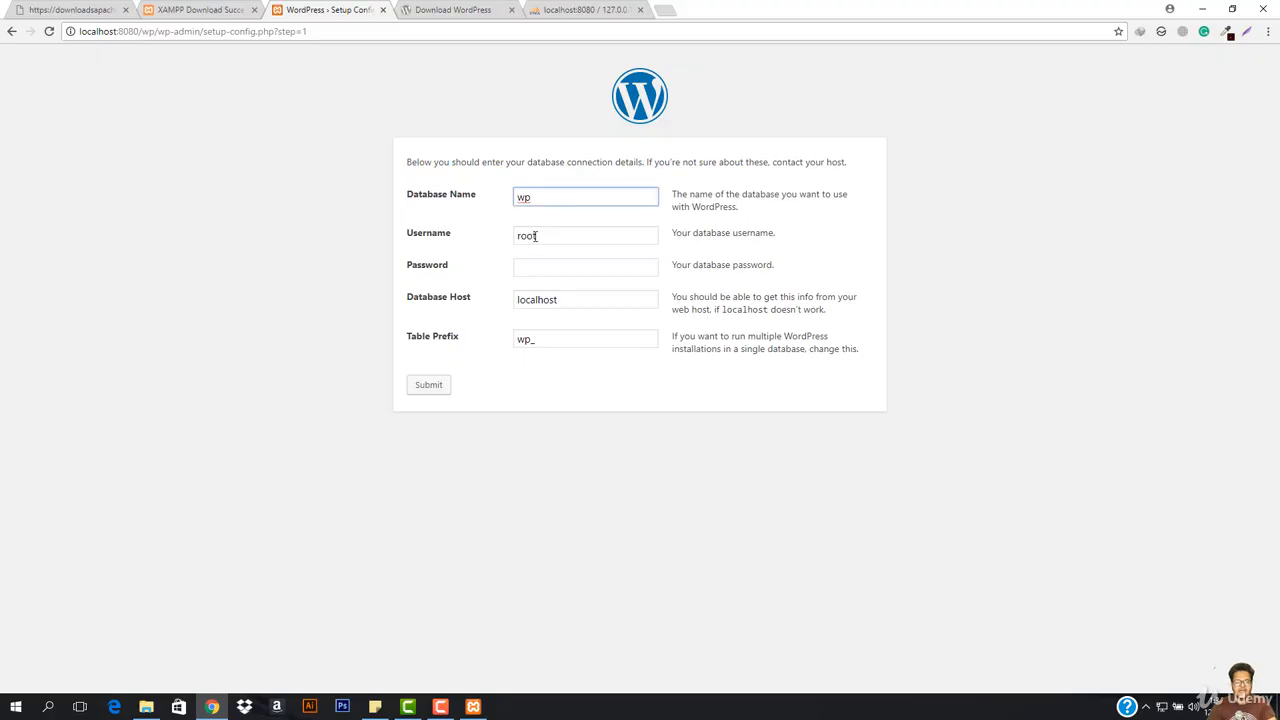
{"action": "left_click", "coordinate": [542, 235]}
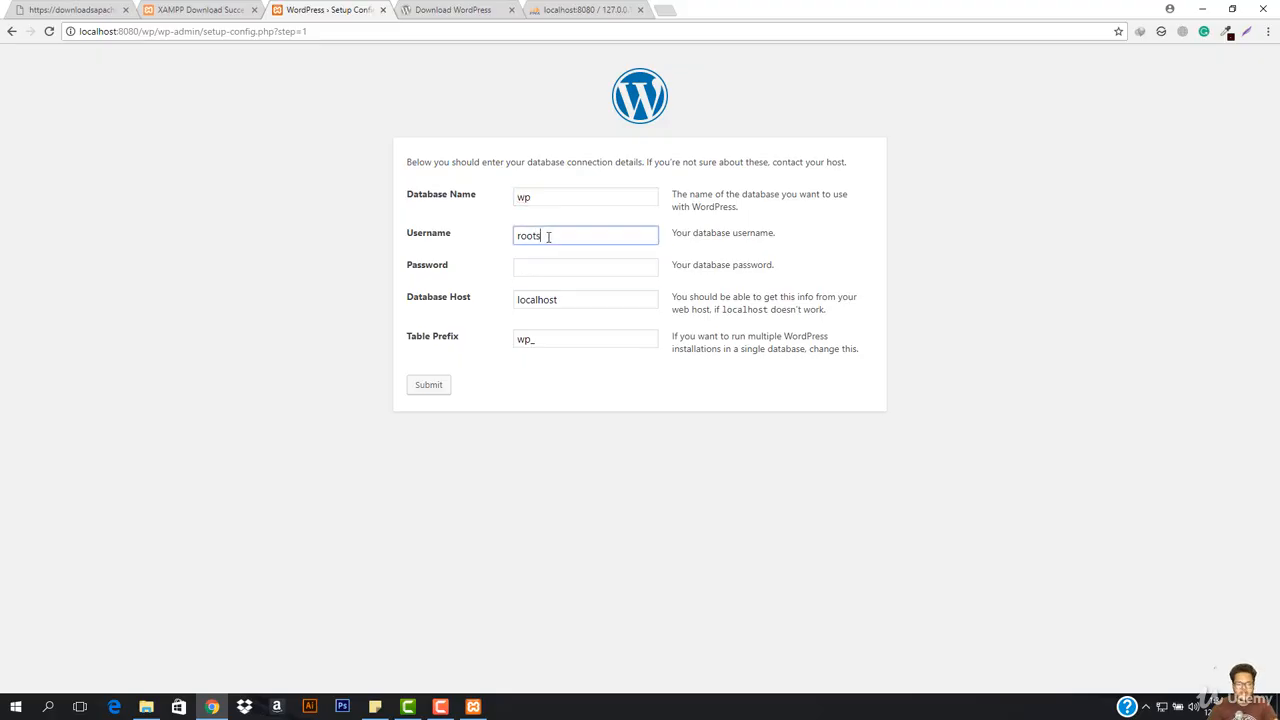
{"action": "left_click", "coordinate": [430, 384]}
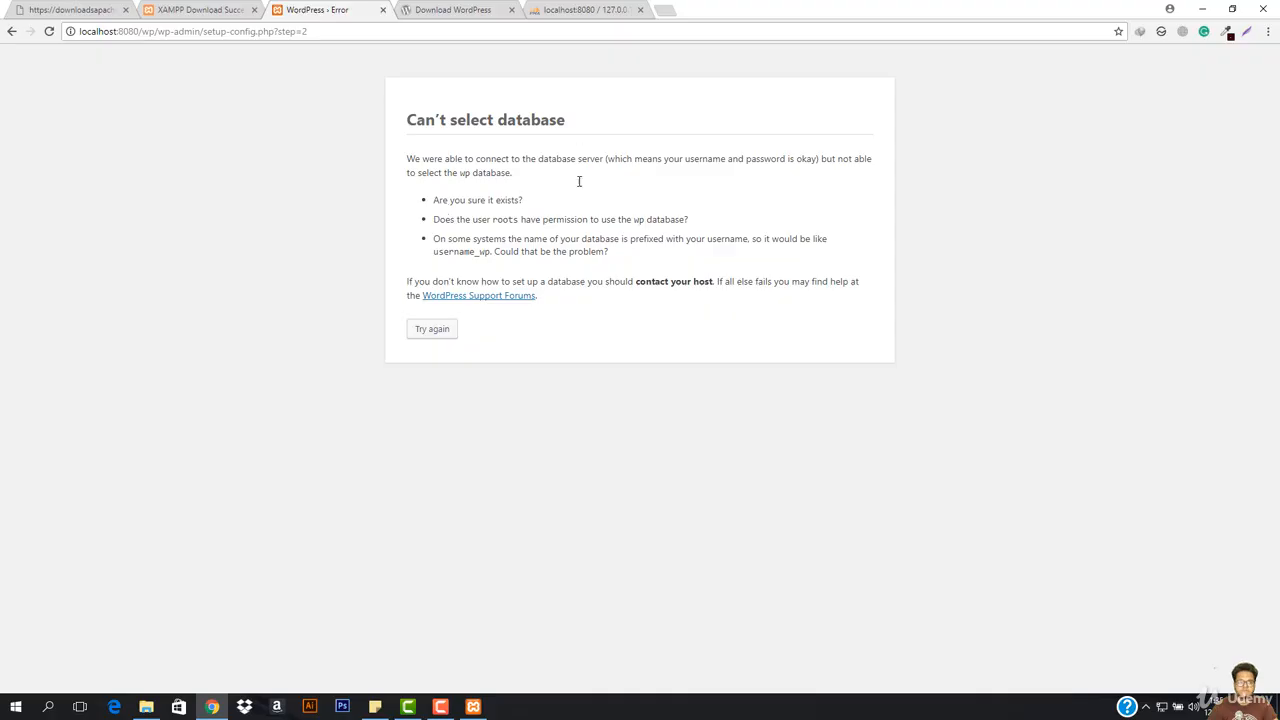
{"action": "left_click", "coordinate": [12, 31]}
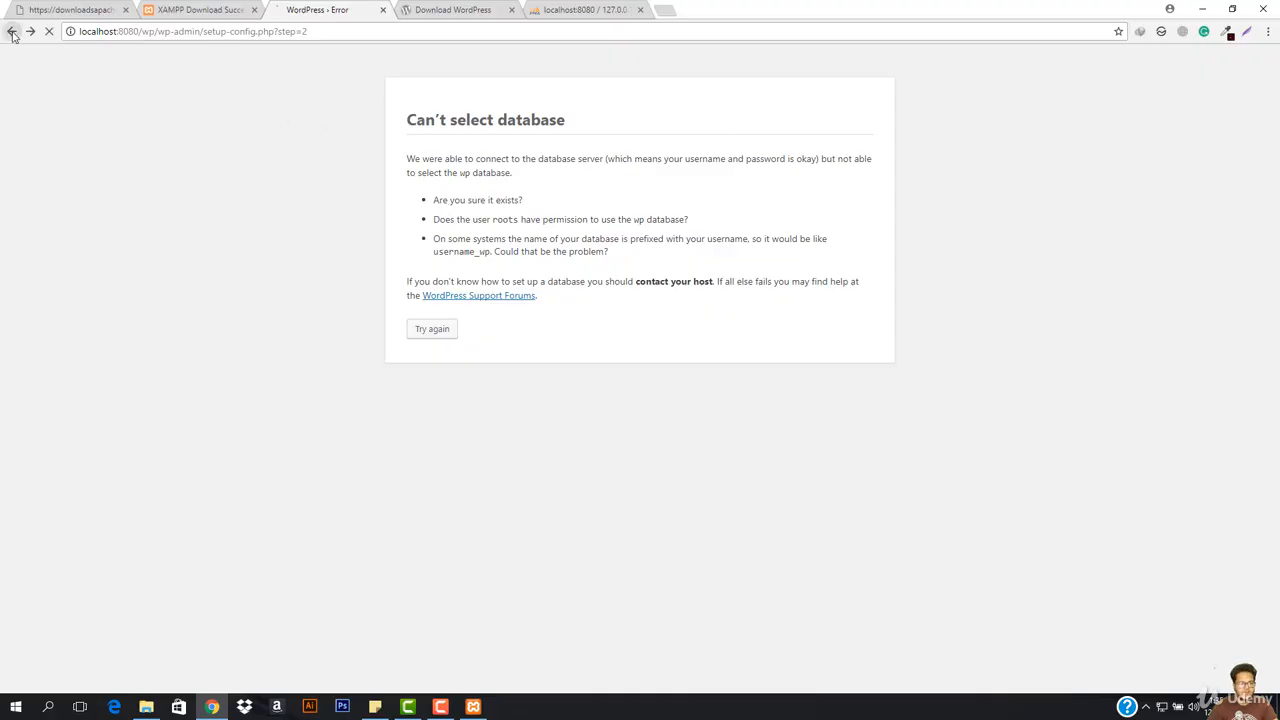
Correct the database username to root and submit the WordPress database connection details
{"action": "left_click", "coordinate": [567, 234]}
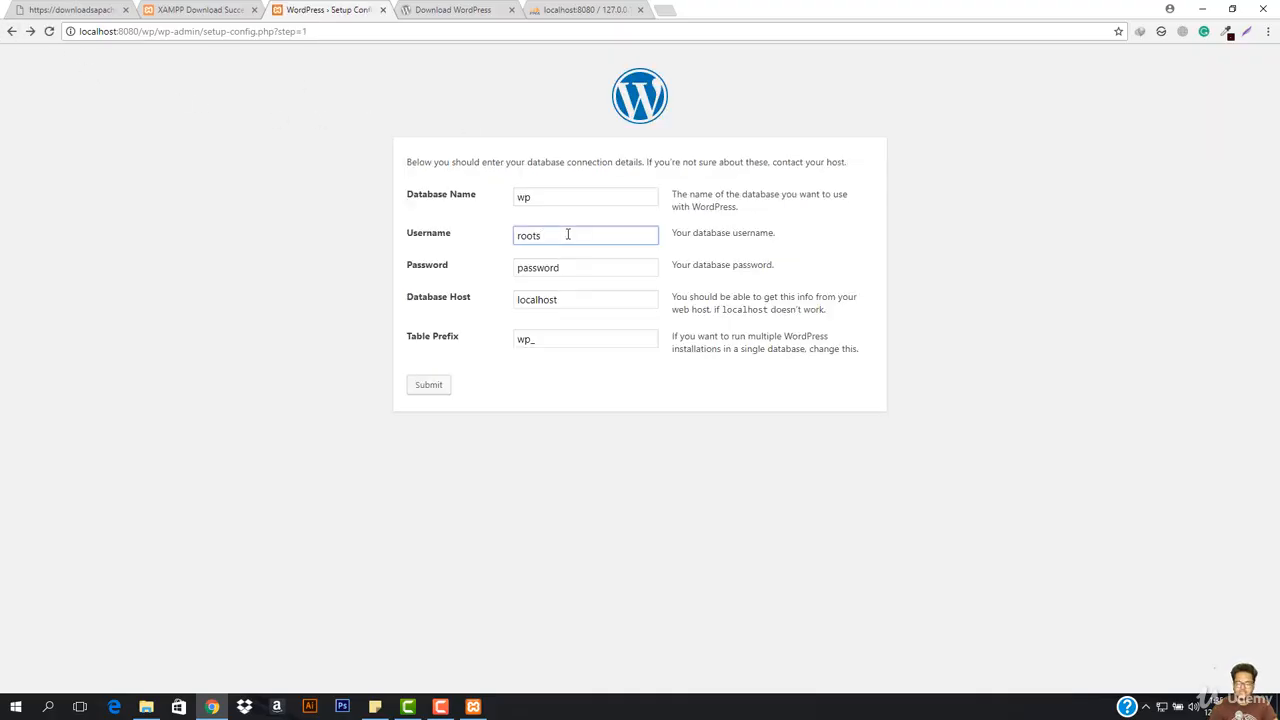
{"action": "key", "text": "BackSpace"}
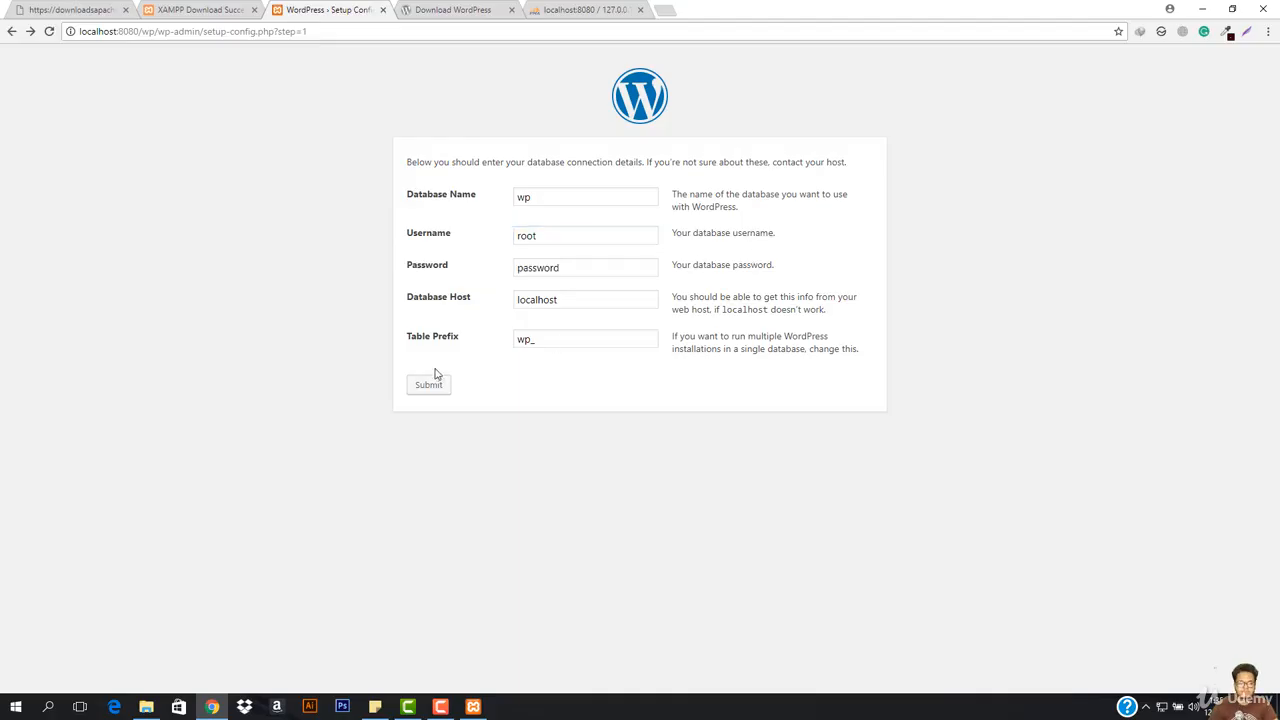
{"action": "left_click", "coordinate": [425, 385]}
Read the database connection confirmation and run the WordPress installation
{"action": "left_click_drag", "start_coordinate": [402, 163], "coordinate": [652, 163]}
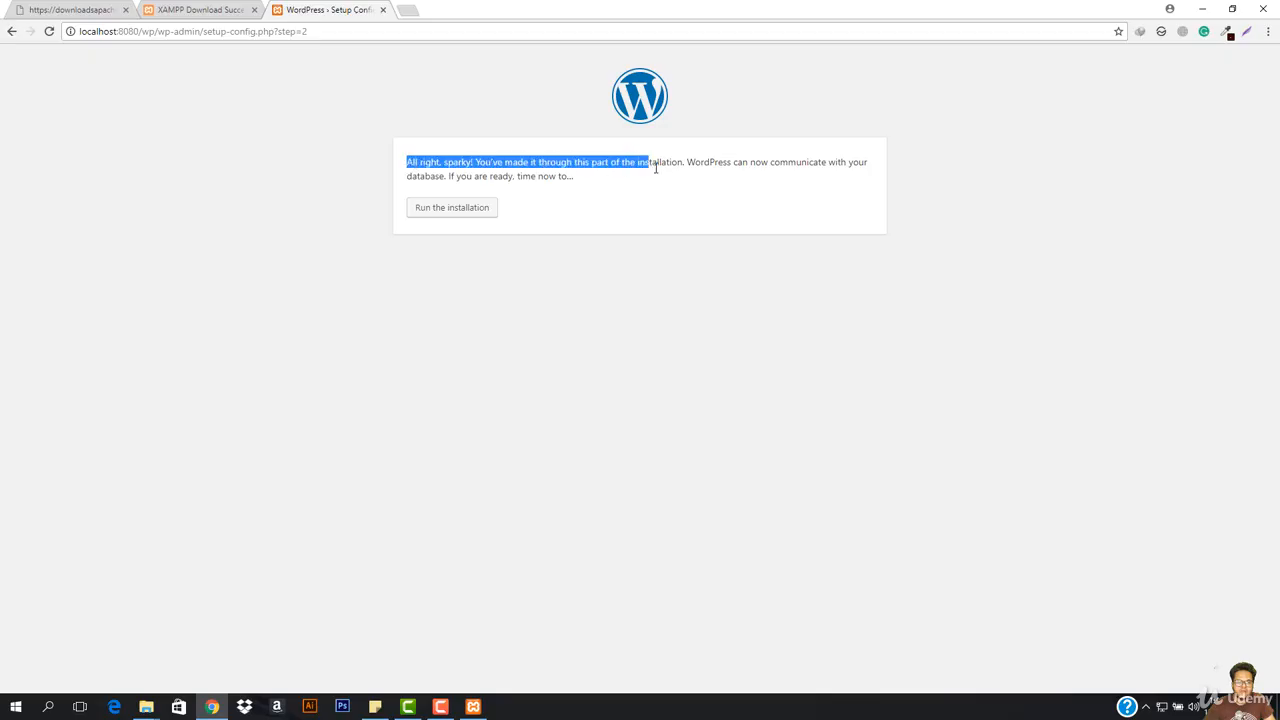
{"action": "left_click", "coordinate": [652, 163]}
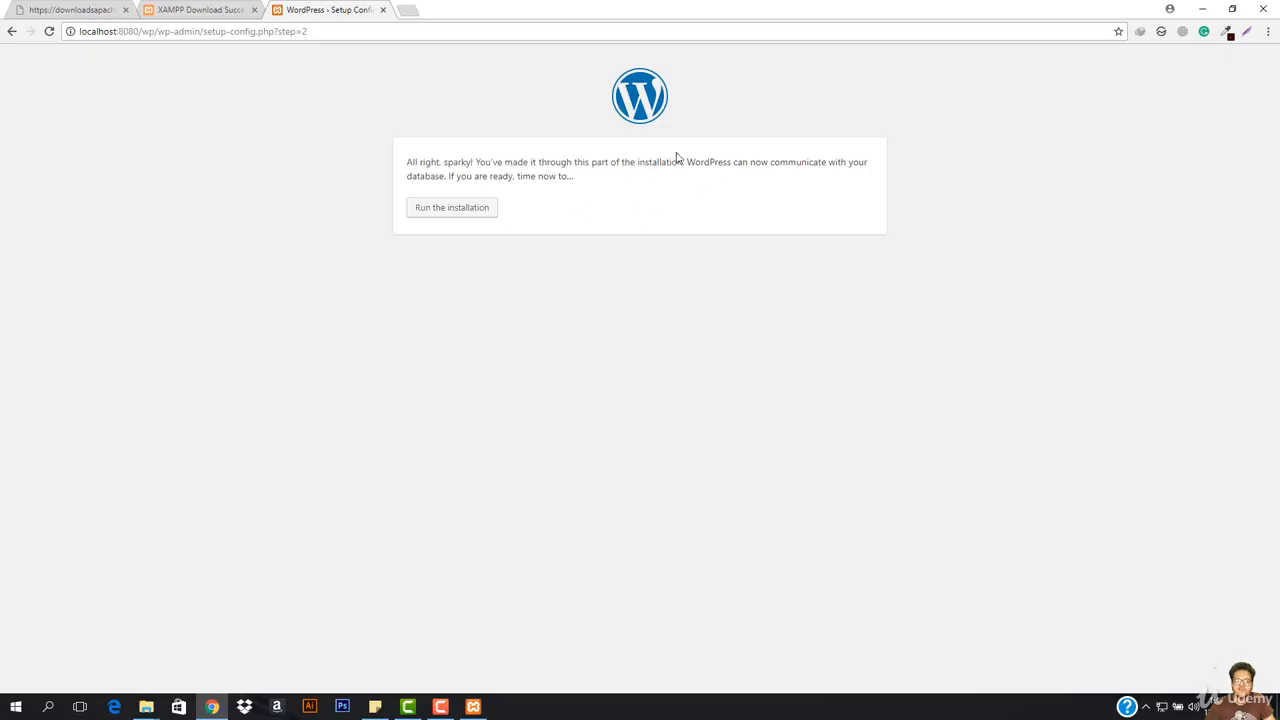
{"action": "left_click", "coordinate": [450, 217]}
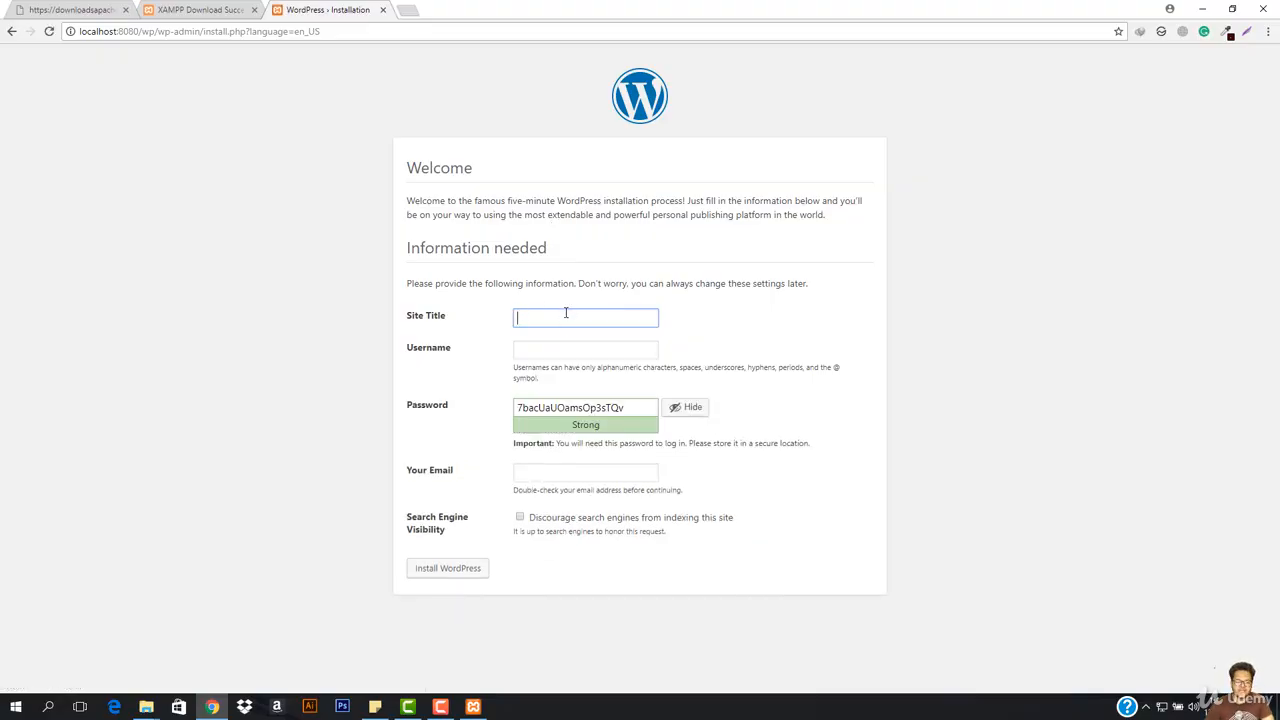
Set the site title to "How to create a WP Site" and enter the administrator username and the account password
{"action": "type", "text": "ta"}
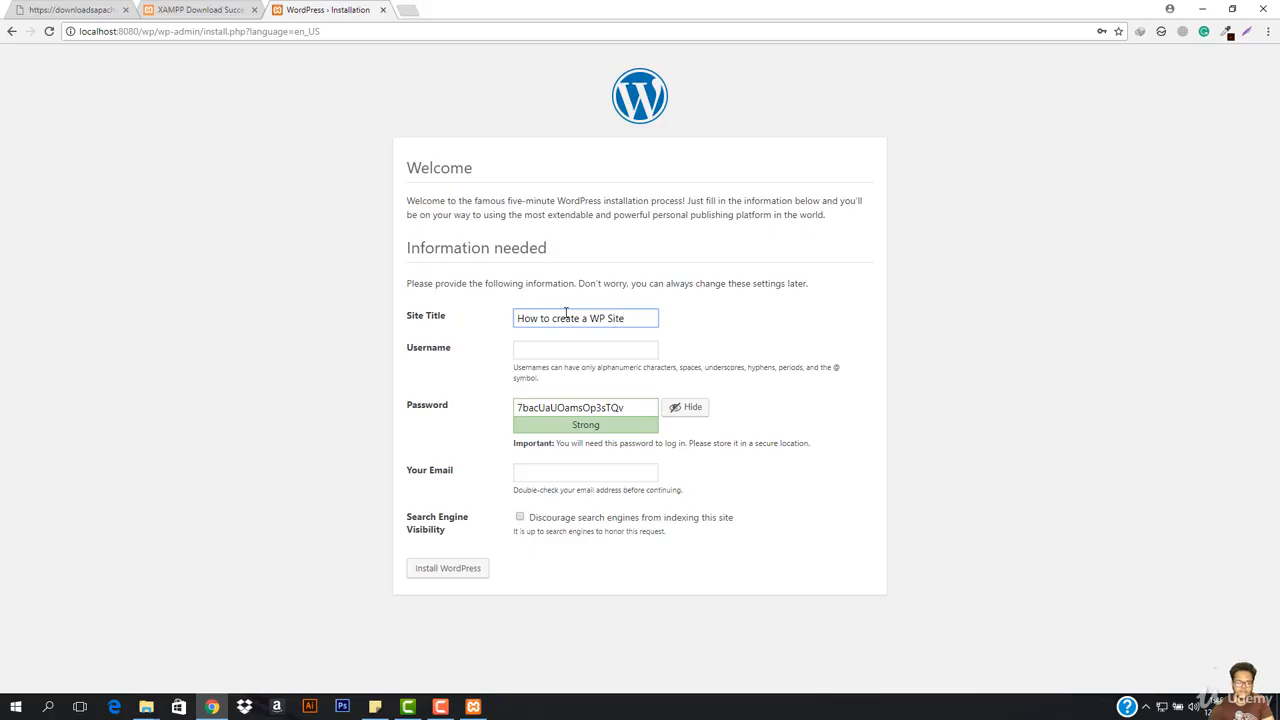
{"action": "left_click", "coordinate": [563, 346]}
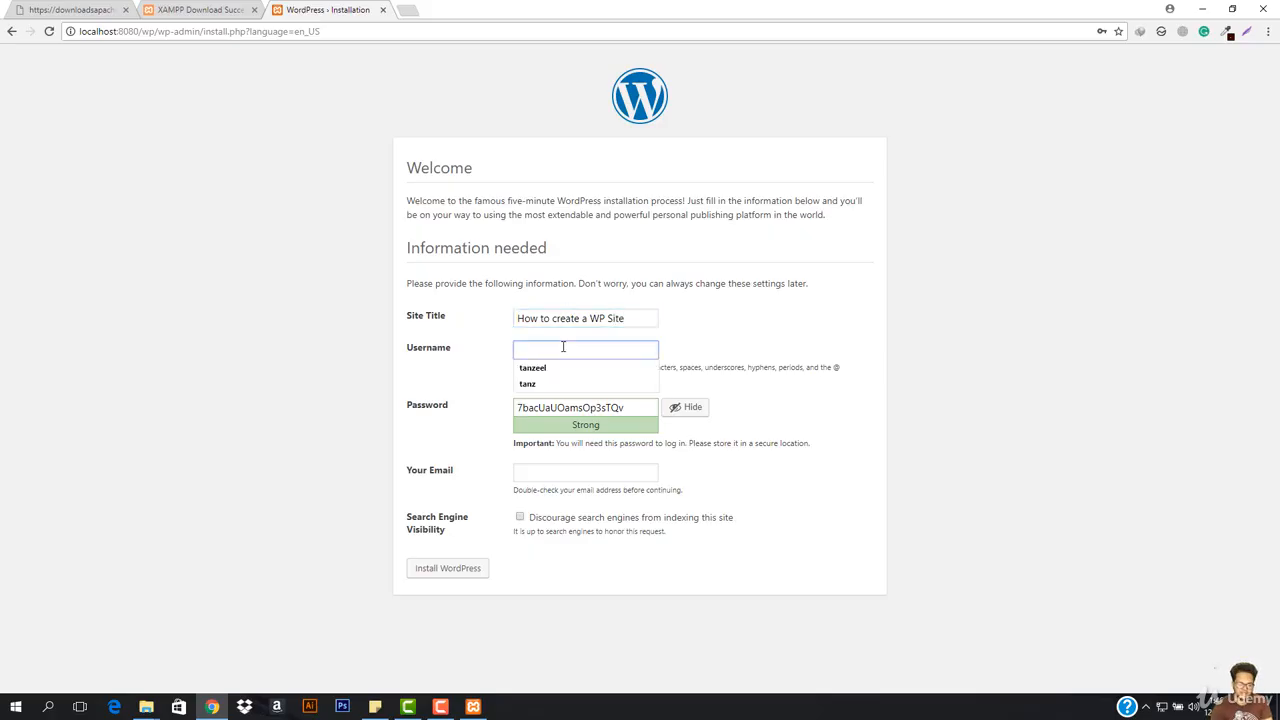
{"action": "type", "text": "ta"}
{"action": "key", "text": "Down"}
{"action": "key", "text": "Return"}
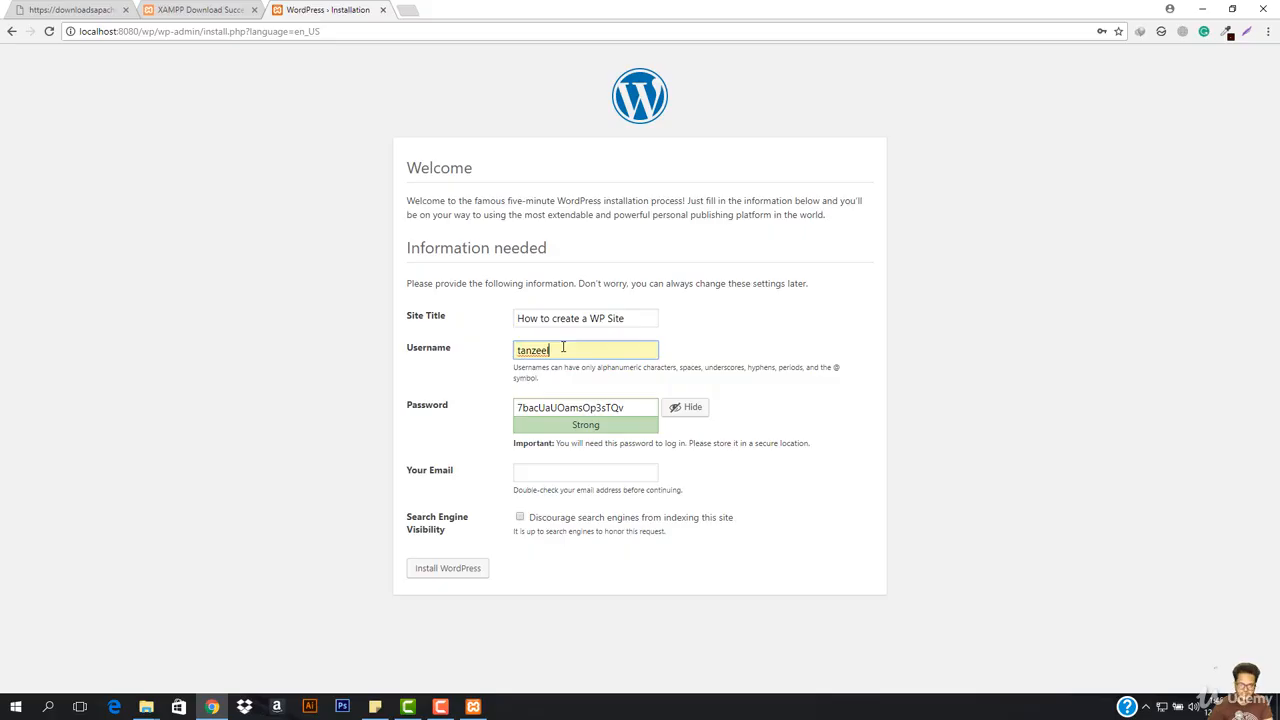
{"action": "left_click", "coordinate": [689, 407]}
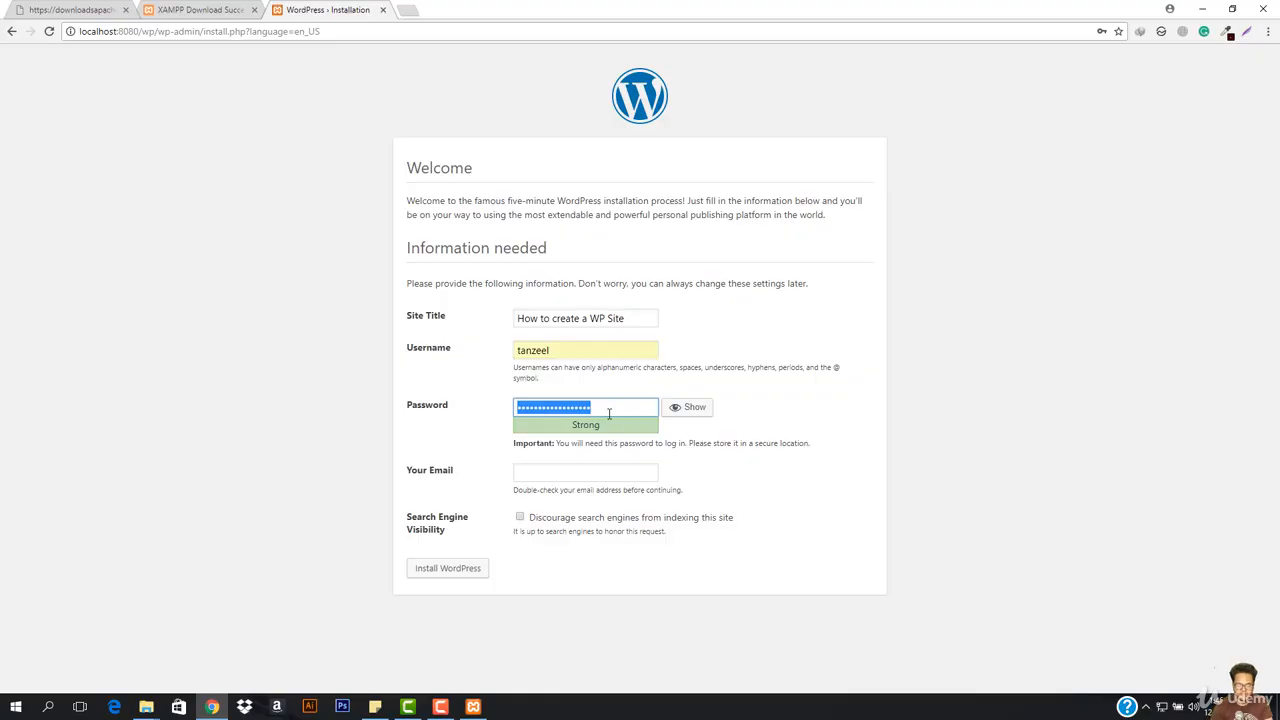
{"action": "key", "text": "ctrl+v"}
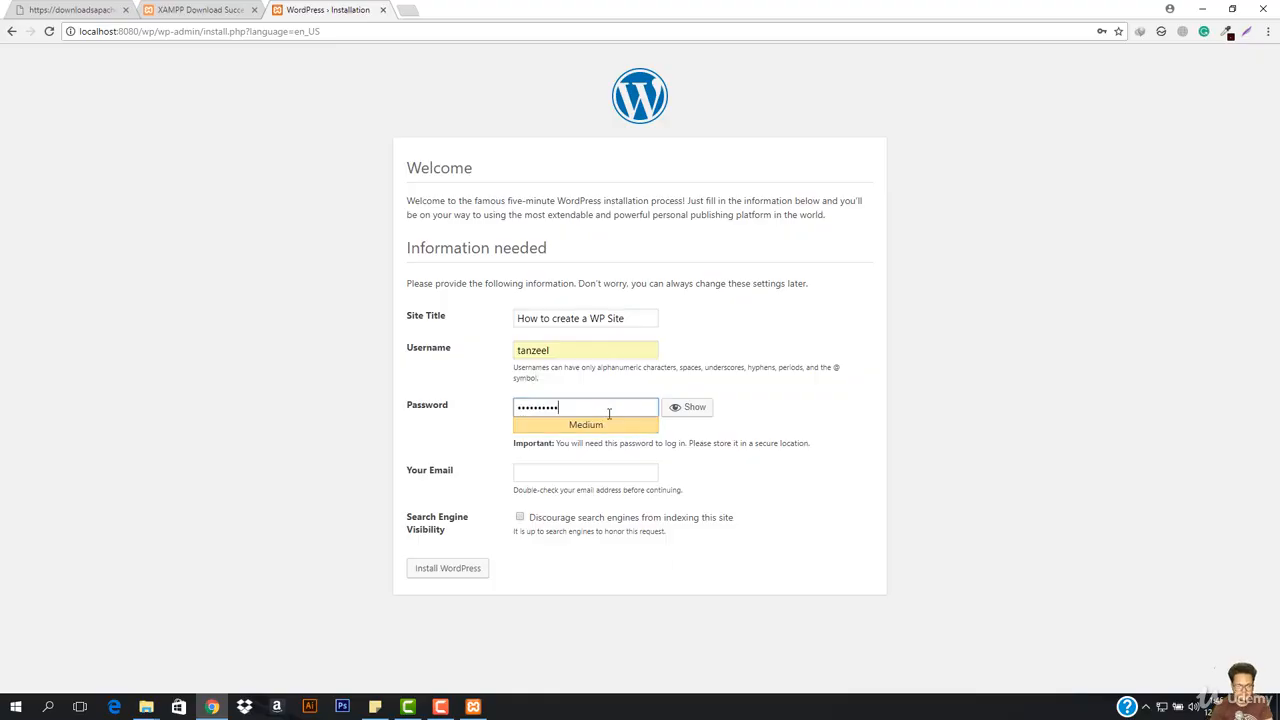
Fill in the administrator's e-mail and install WordPress, dismissing the browser's offer to save the password
{"action": "left_click", "coordinate": [588, 475]}
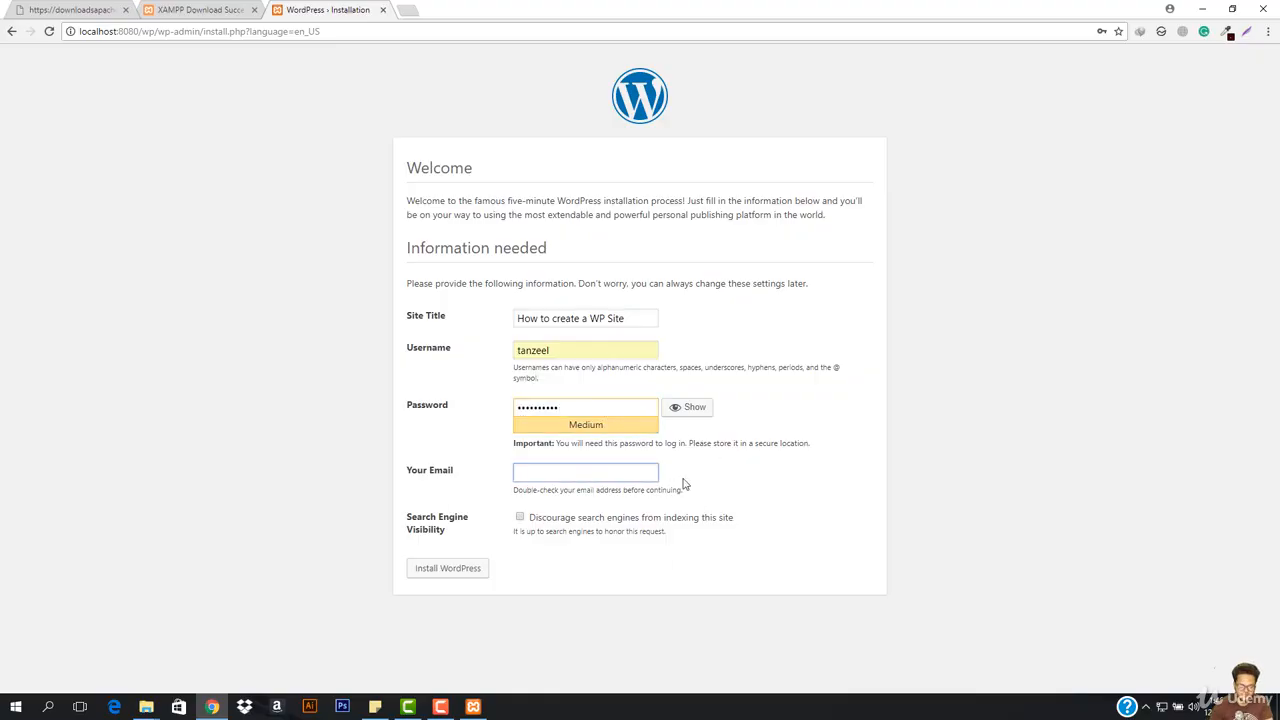
{"action": "type", "text": "it"}
{"action": "key", "text": "Down"}
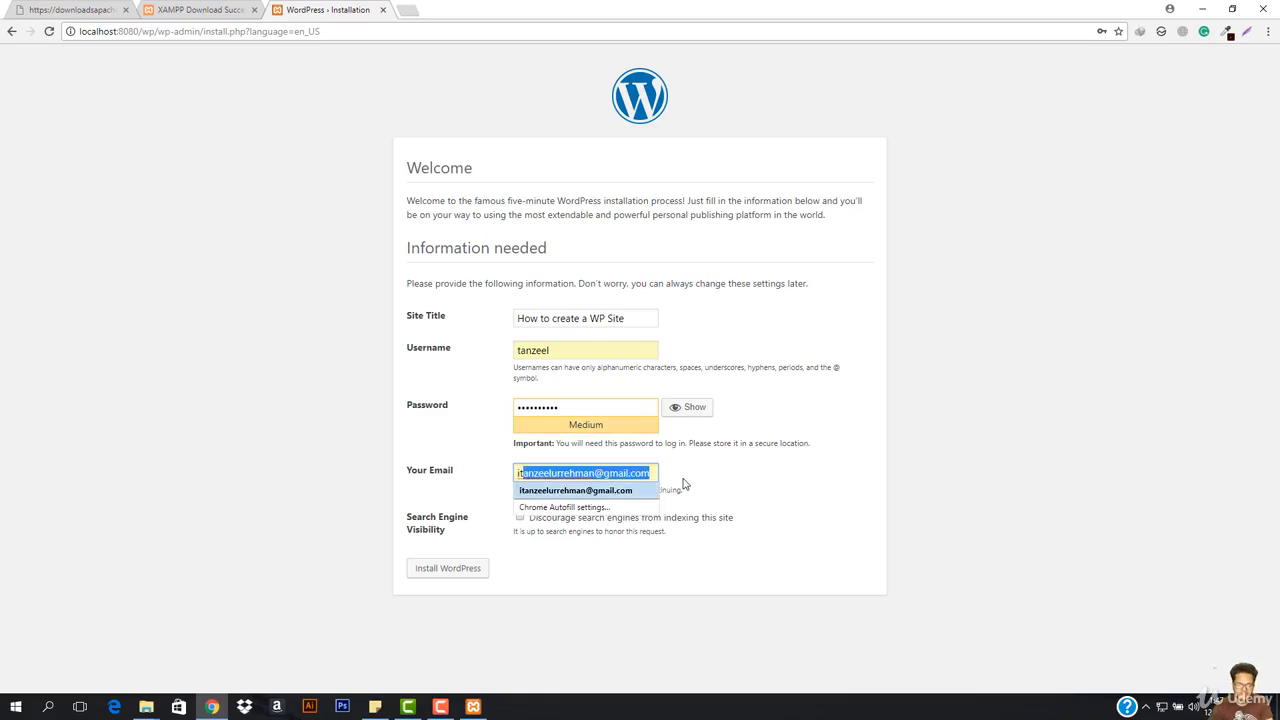
{"action": "key", "text": "Return"}
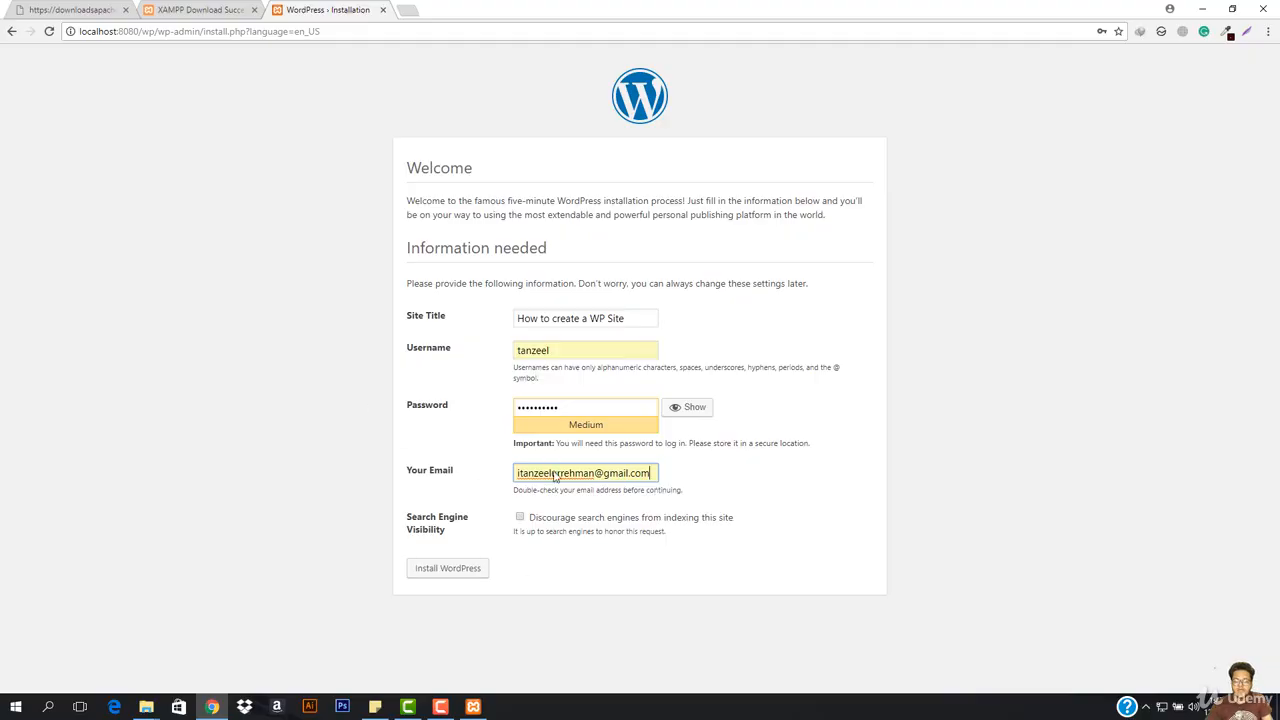
{"action": "left_click", "coordinate": [446, 566]}
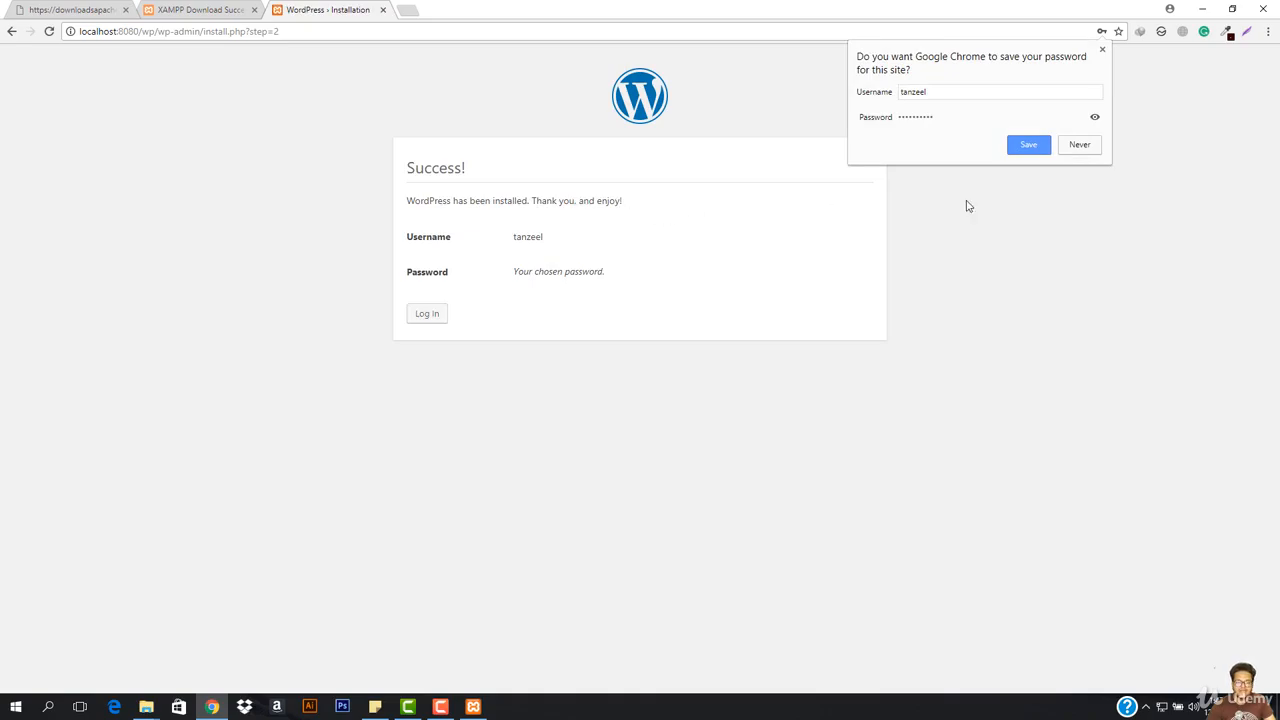
{"action": "left_click", "coordinate": [1103, 50]}
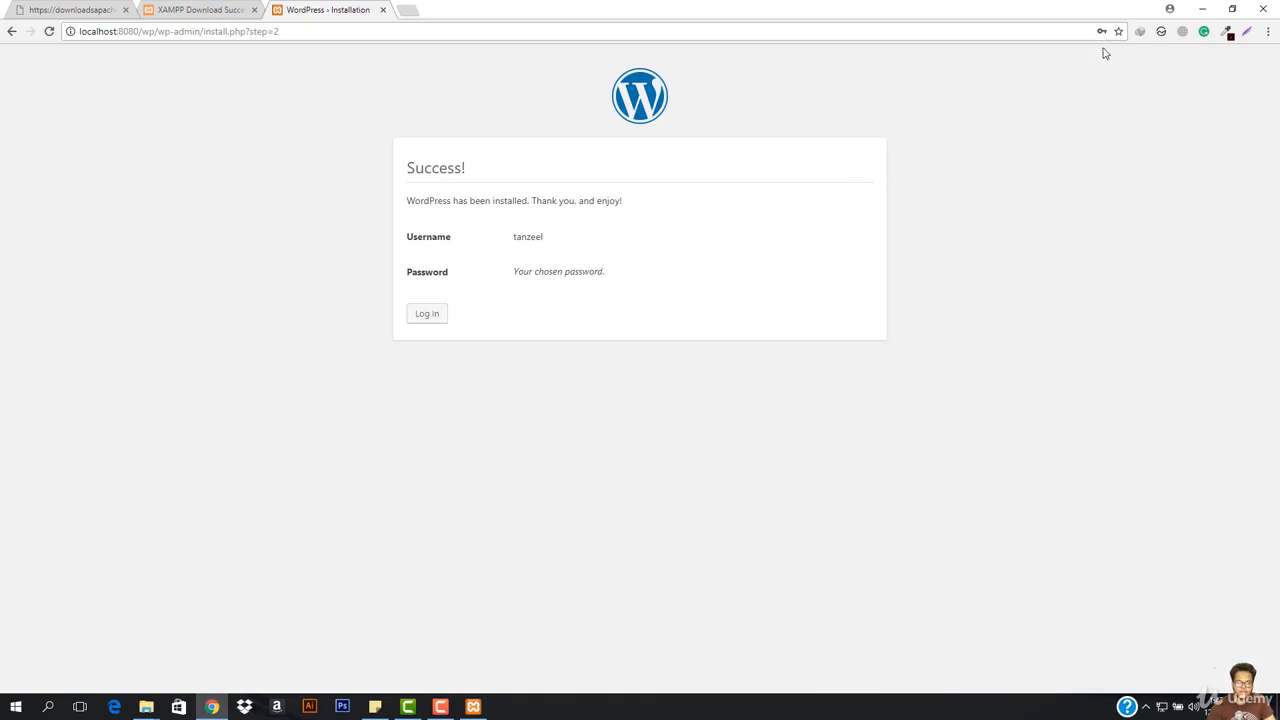
Log in to WordPress with the administrator username and account password, dismissing the browser's offer to save the password
{"action": "left_click", "coordinate": [426, 315]}
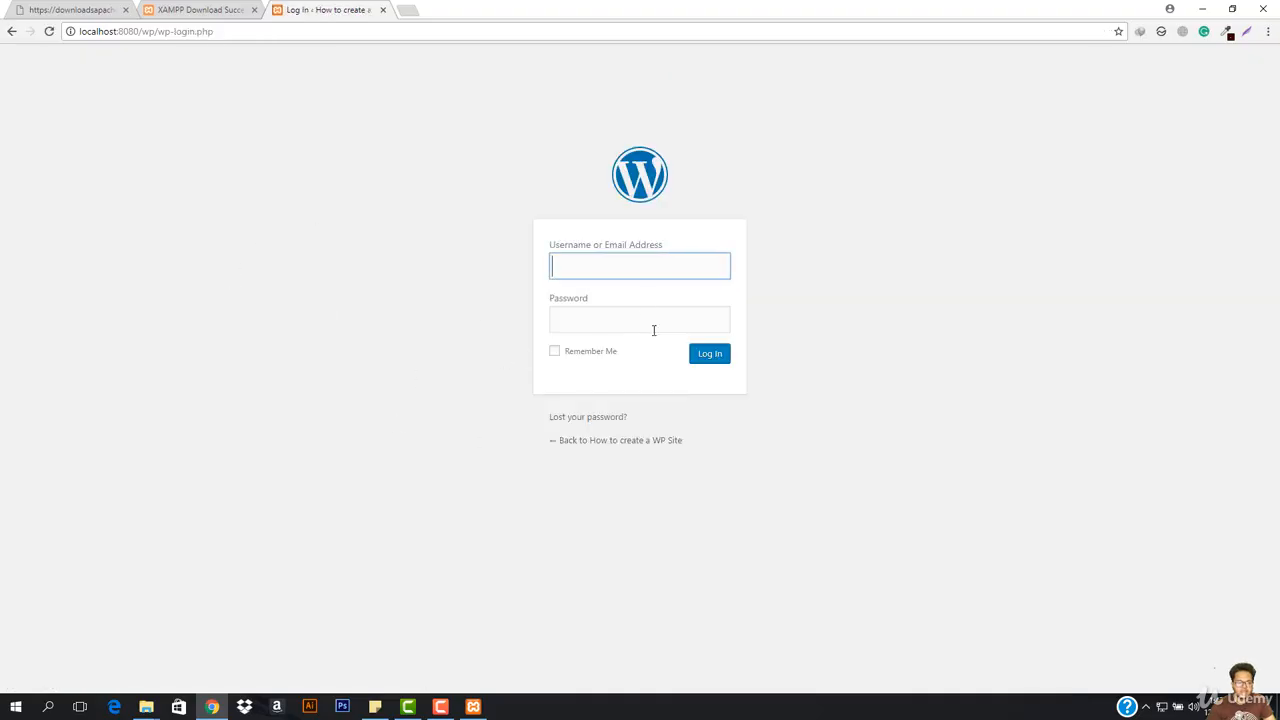
{"action": "type", "text": "tanz"}
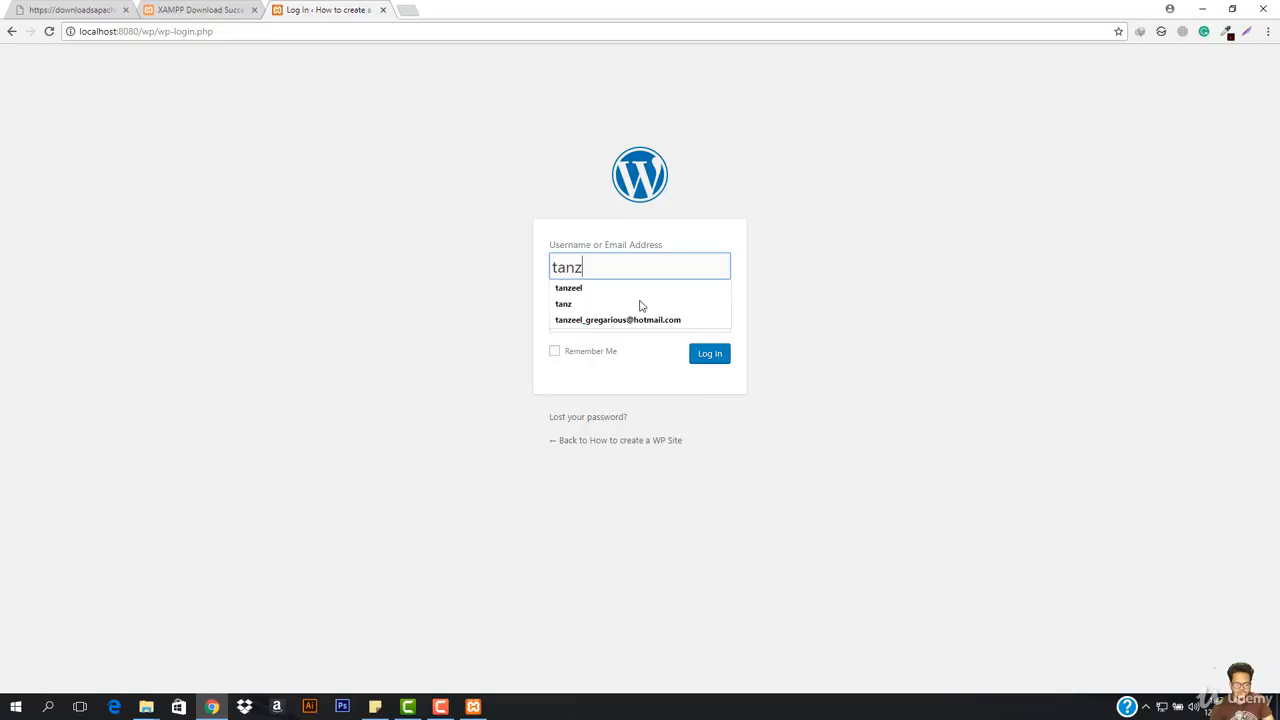
{"action": "type", "text": "eel"}
{"action": "key", "text": "Tab"}
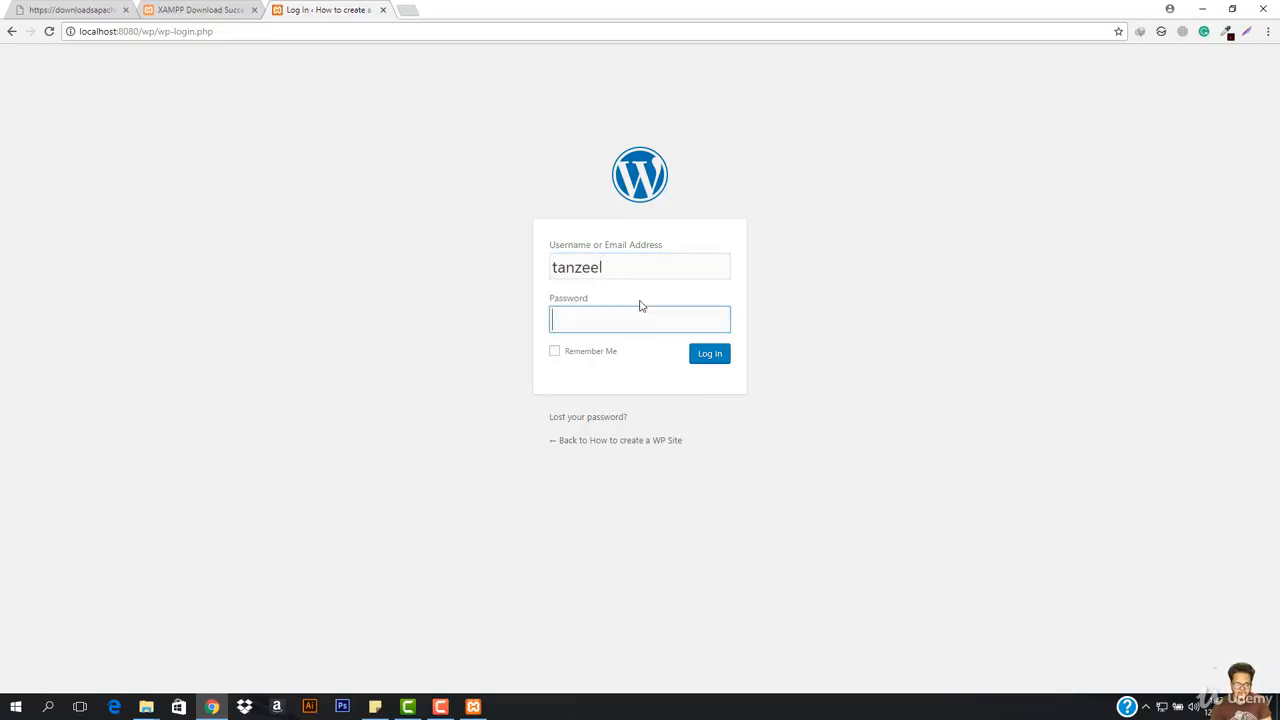
{"action": "type", "text": "••••••••••"}
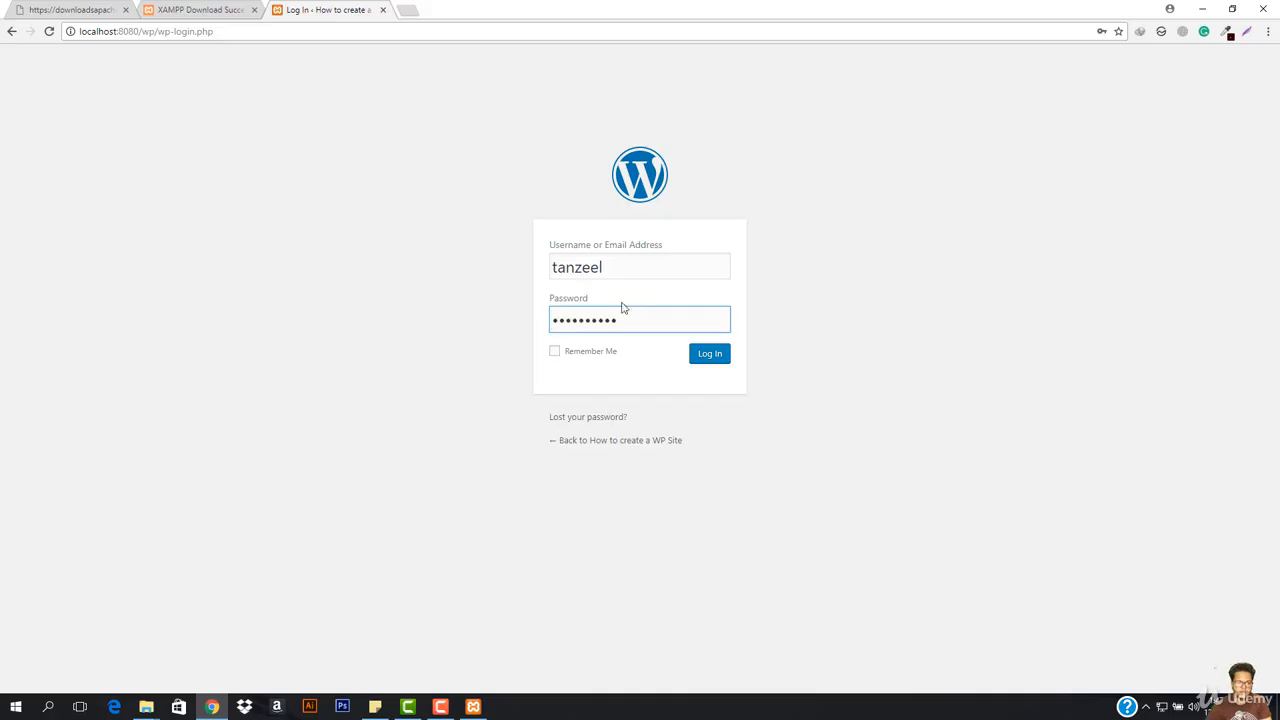
{"action": "left_click", "coordinate": [707, 354]}
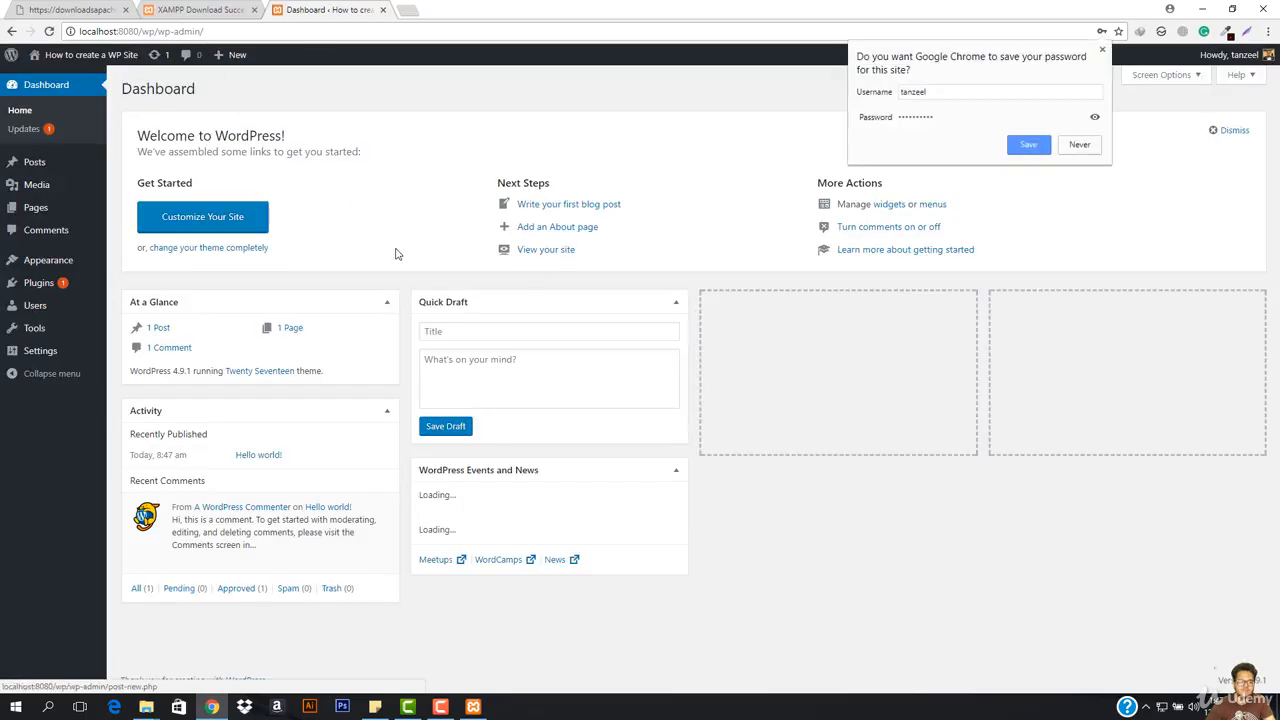
{"action": "left_click", "coordinate": [1101, 49]}
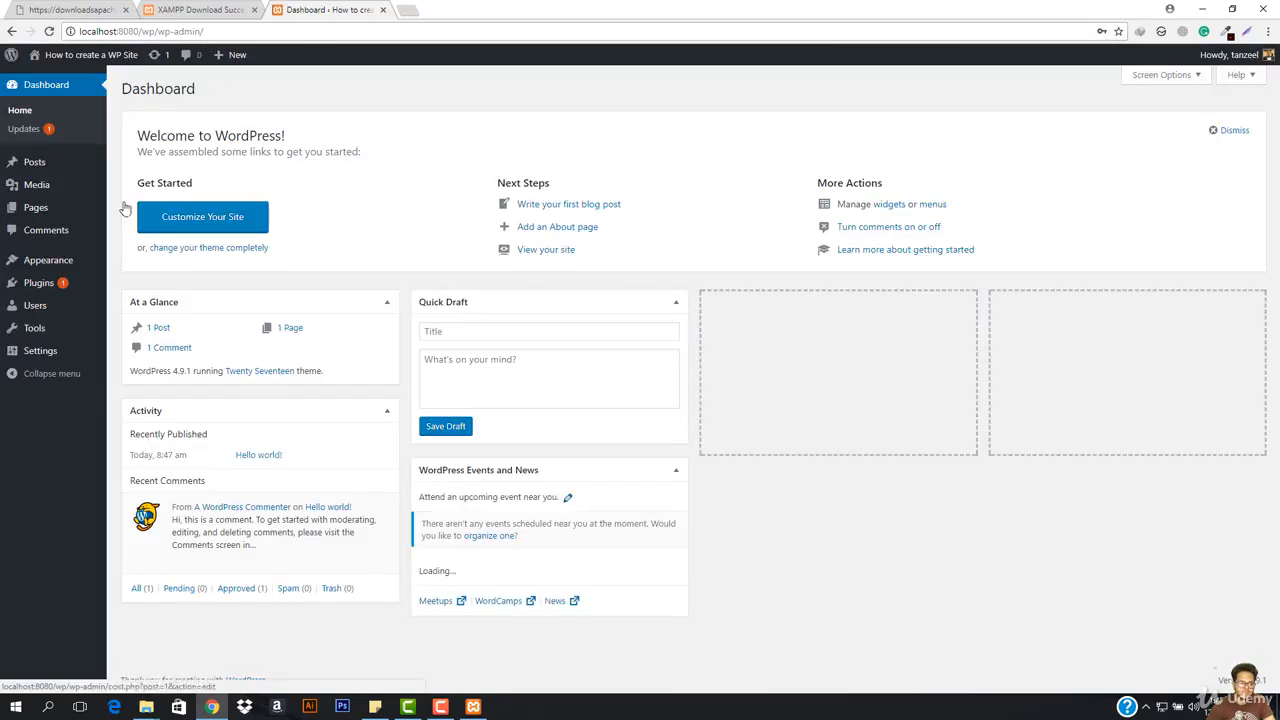
Open the site's front page from the WordPress dashboard in a new browser tab and switch to it
{"action": "mouse_move", "coordinate": [75, 55]}
{"action": "right_click", "coordinate": [62, 78]}
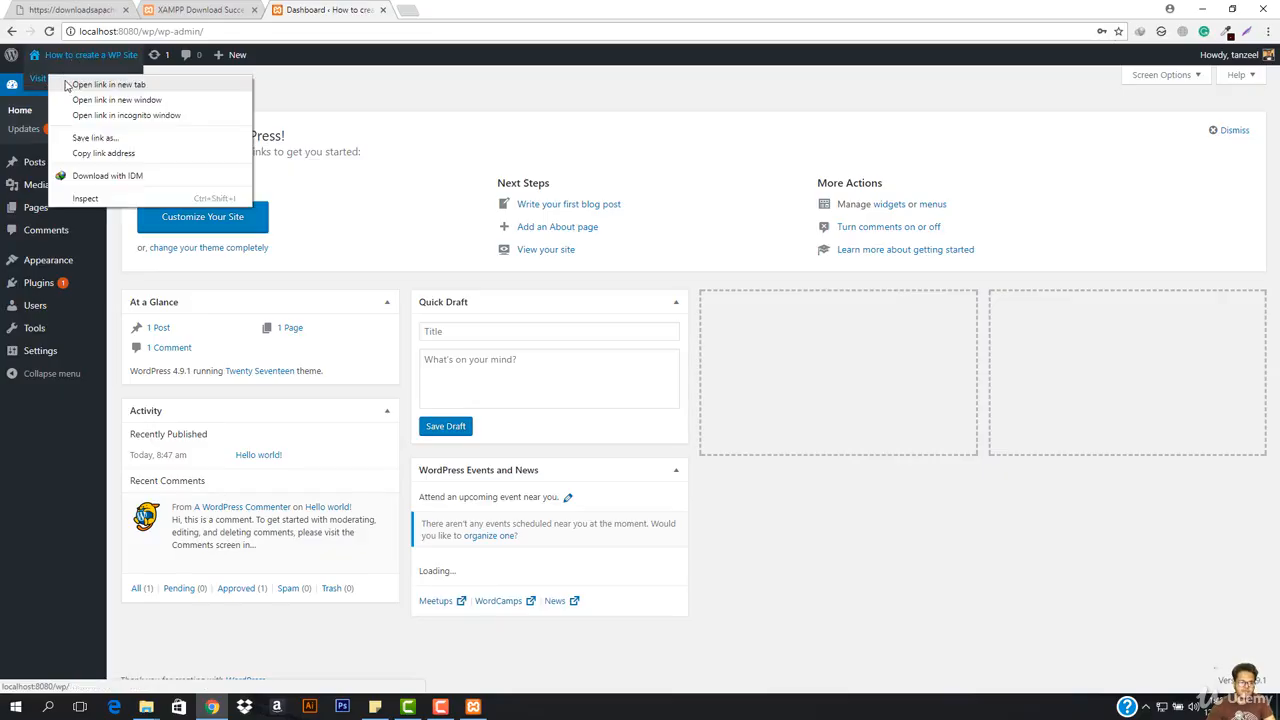
{"action": "left_click", "coordinate": [70, 85]}
{"action": "left_click", "coordinate": [483, 5]}
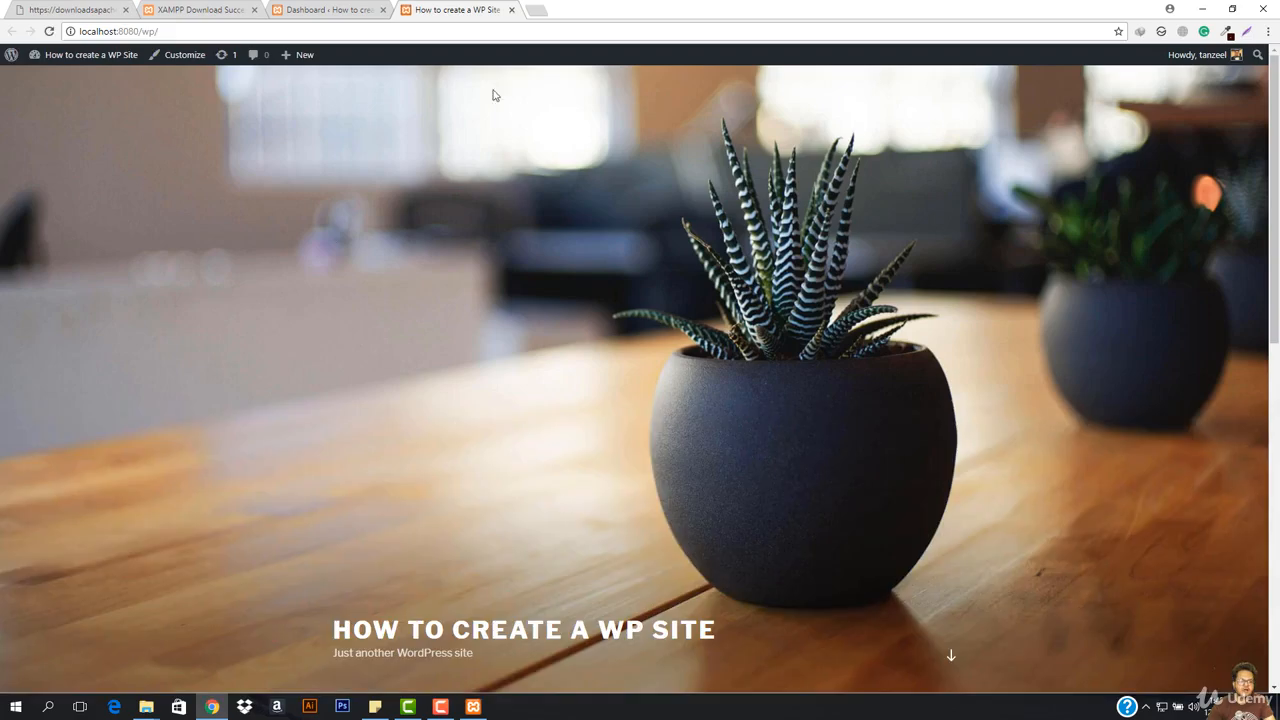
Examine the site's front page, including the tagline, the Hello world! post, the sidebar widgets and the footer
{"action": "scroll", "coordinate": [489, 403], "scroll_direction": "down", "scroll_amount": 5}
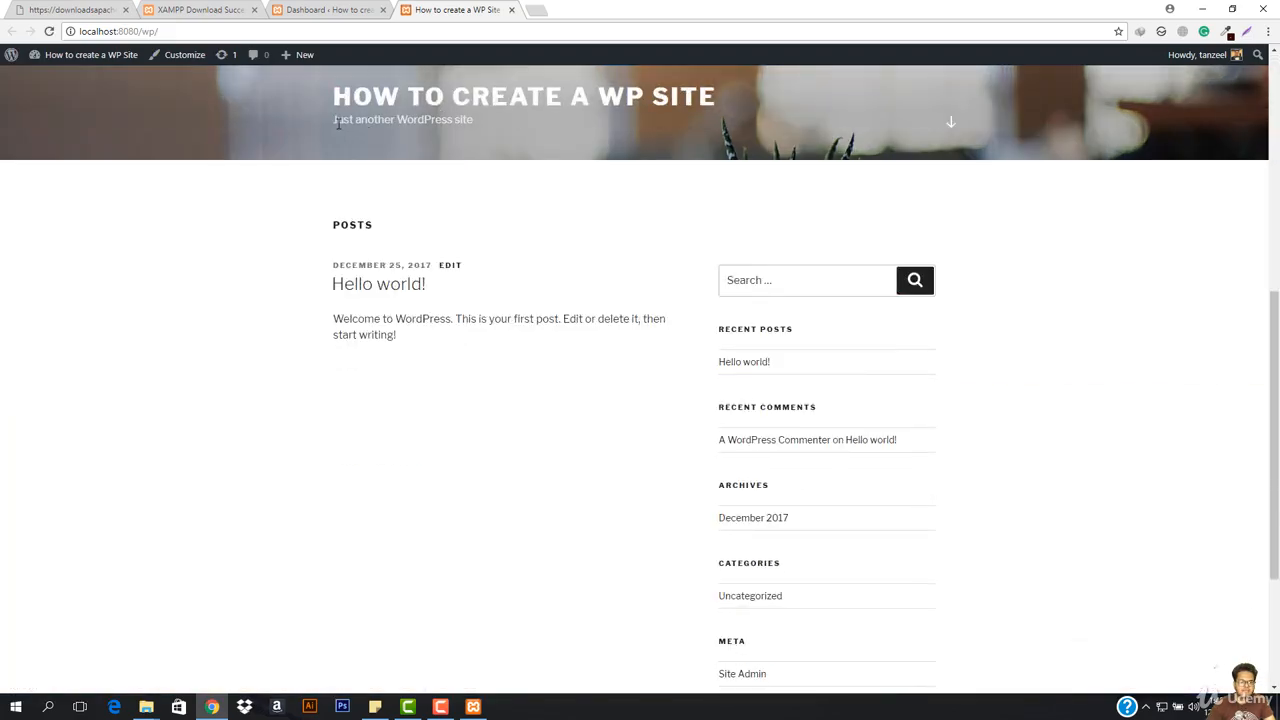
{"action": "left_click_drag", "start_coordinate": [338, 122], "coordinate": [520, 129]}
{"action": "left_click", "coordinate": [520, 129]}
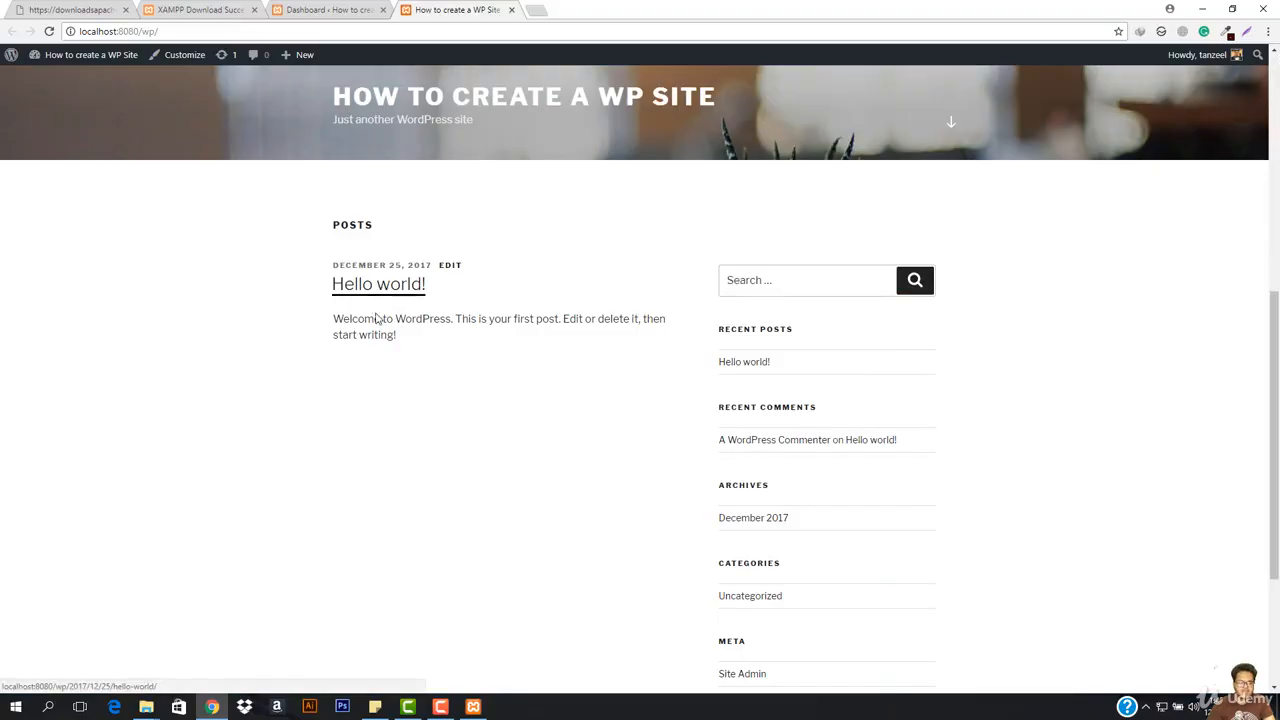
{"action": "left_click_drag", "start_coordinate": [321, 328], "coordinate": [586, 334]}
{"action": "left_click", "coordinate": [586, 334]}
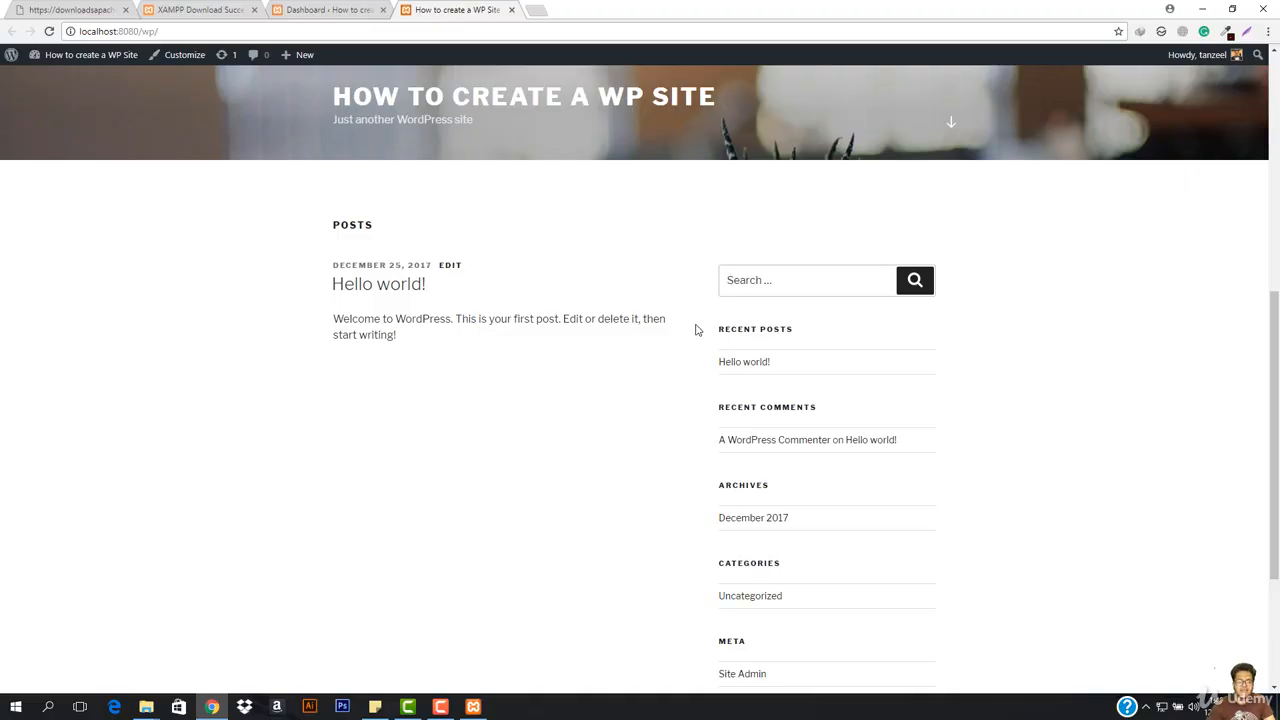
{"action": "scroll", "coordinate": [474, 469], "scroll_direction": "down", "scroll_amount": 3}
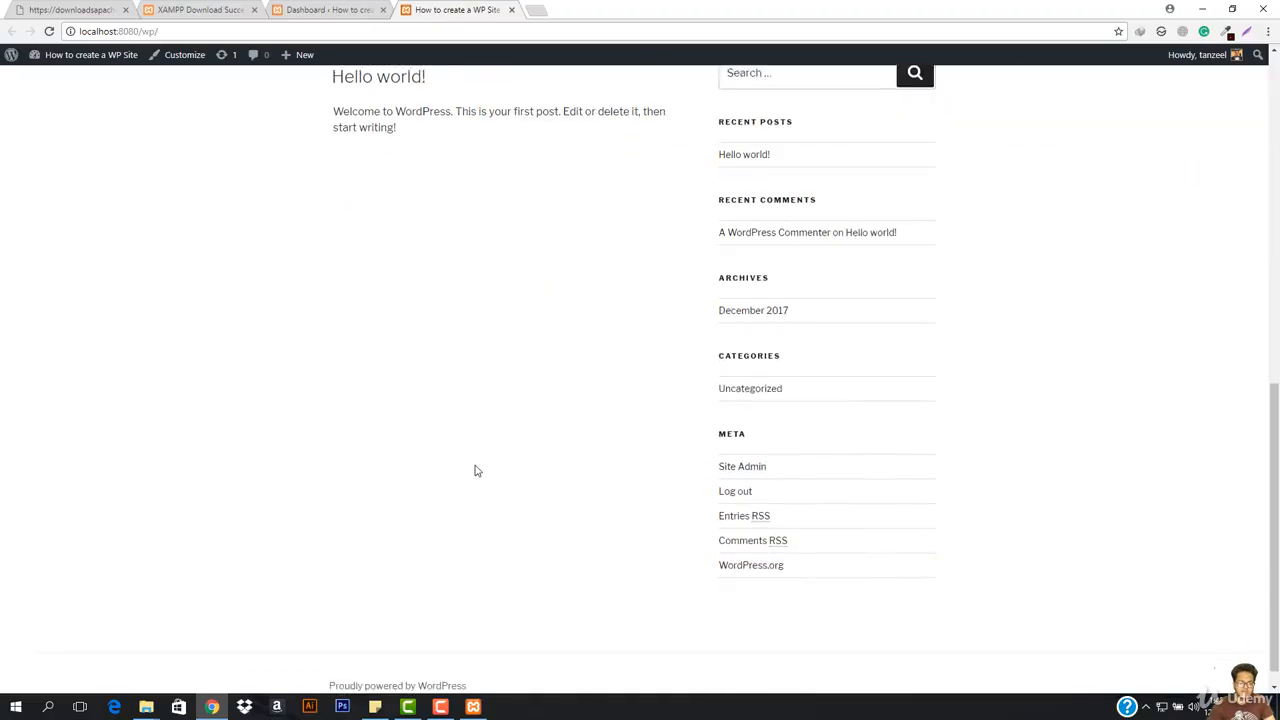
{"action": "scroll", "coordinate": [477, 470], "scroll_direction": "up", "scroll_amount": 7}
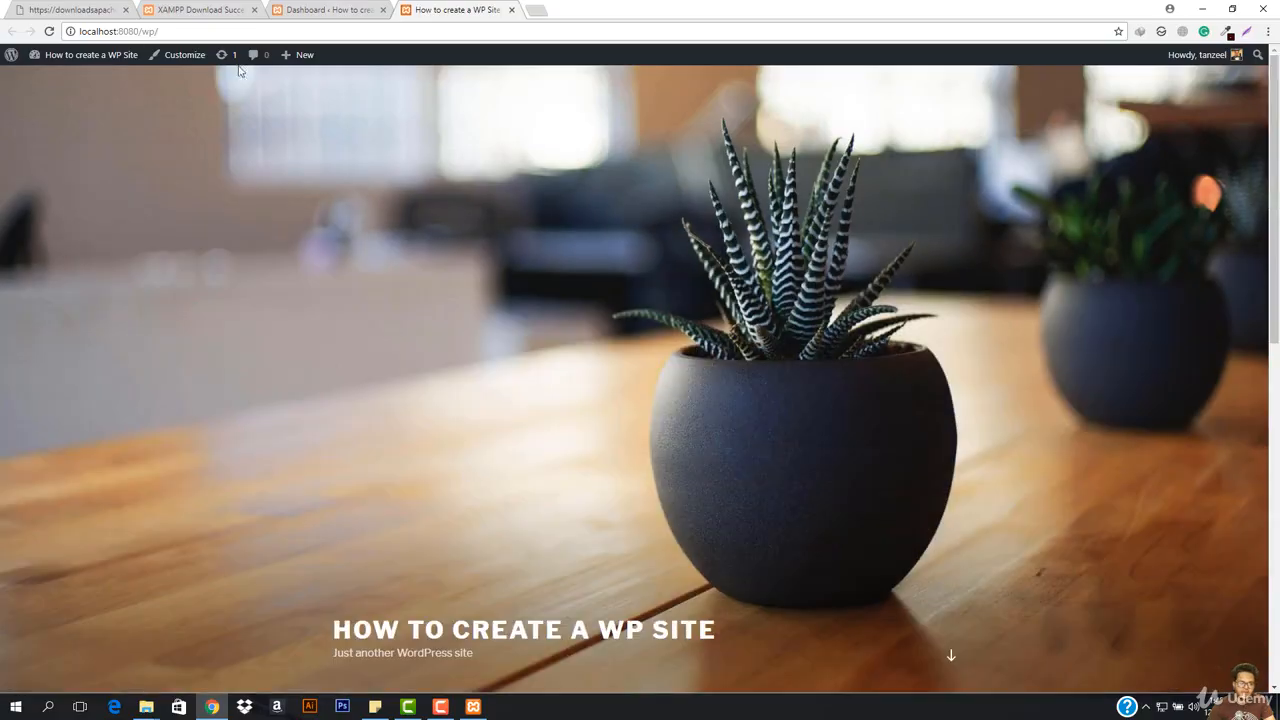
{"action": "scroll", "coordinate": [315, 305], "scroll_direction": "down", "scroll_amount": 7}
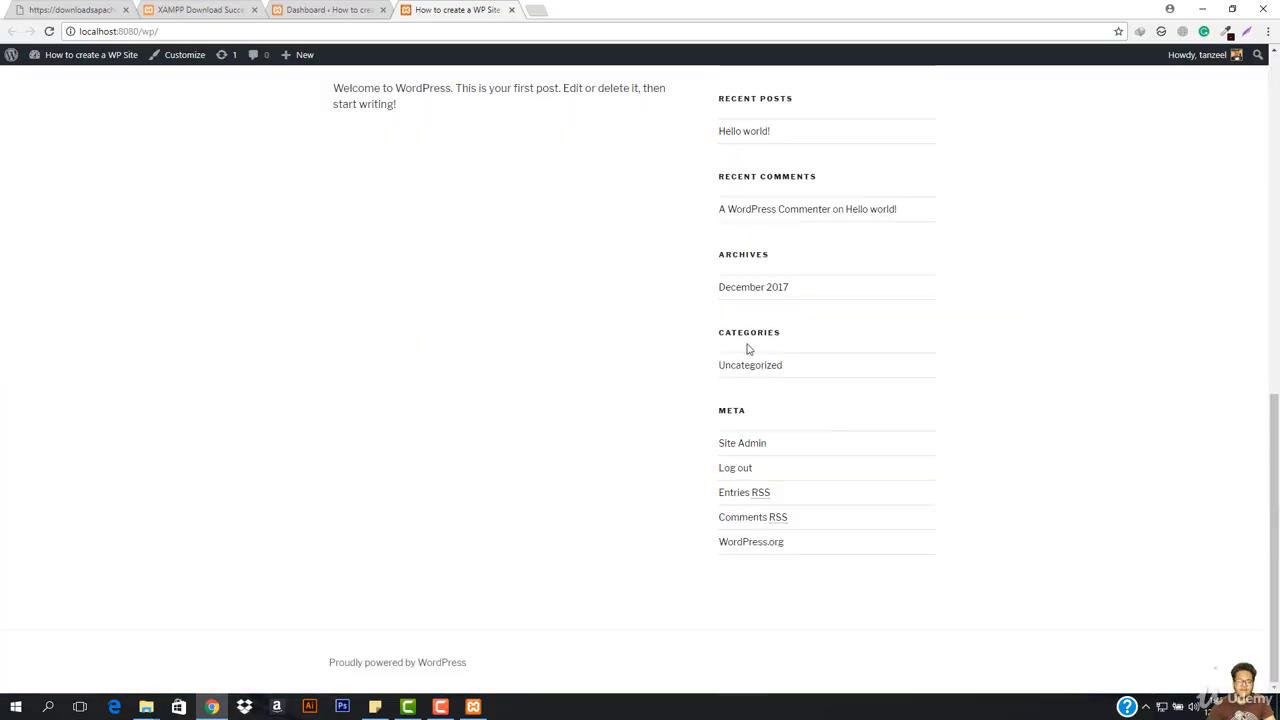
{"action": "scroll", "coordinate": [749, 349], "scroll_direction": "up", "scroll_amount": 3}
{"action": "scroll", "coordinate": [735, 351], "scroll_direction": "up", "scroll_amount": 3}
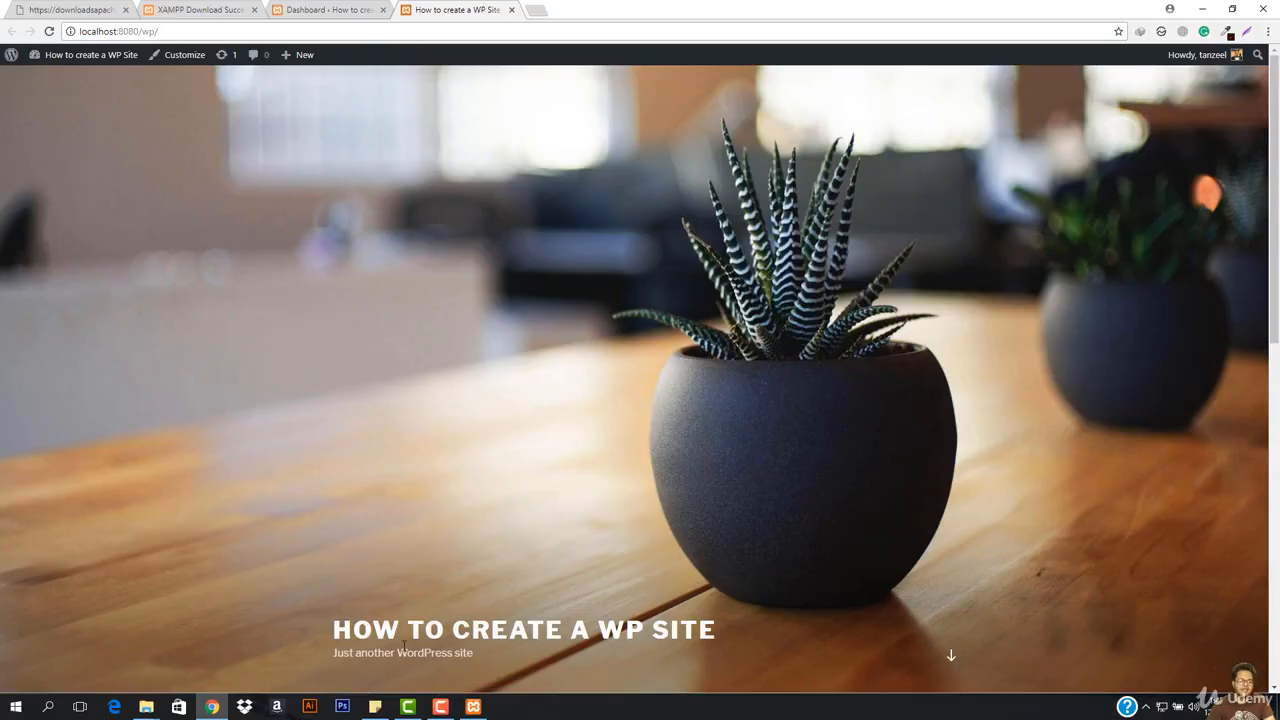
{"action": "mouse_move", "coordinate": [58, 56]}
{"action": "left_click", "coordinate": [535, 11]}
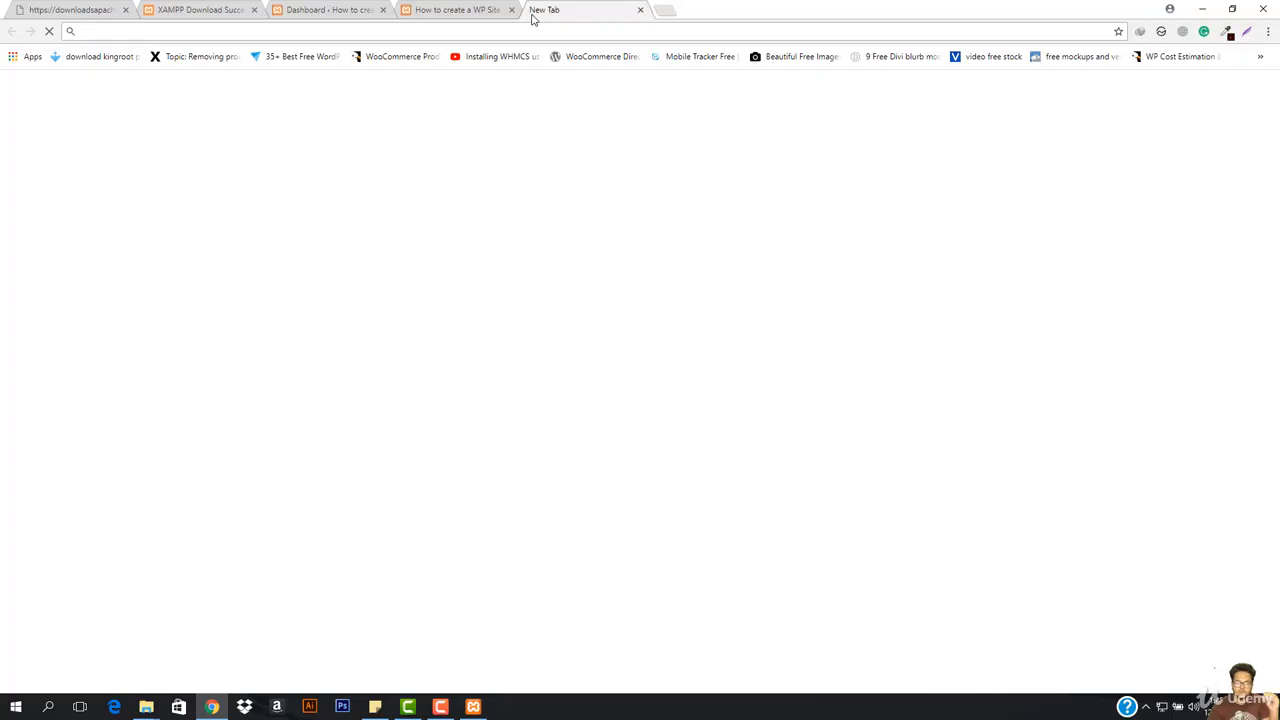
{"action": "left_click", "coordinate": [452, 10]}
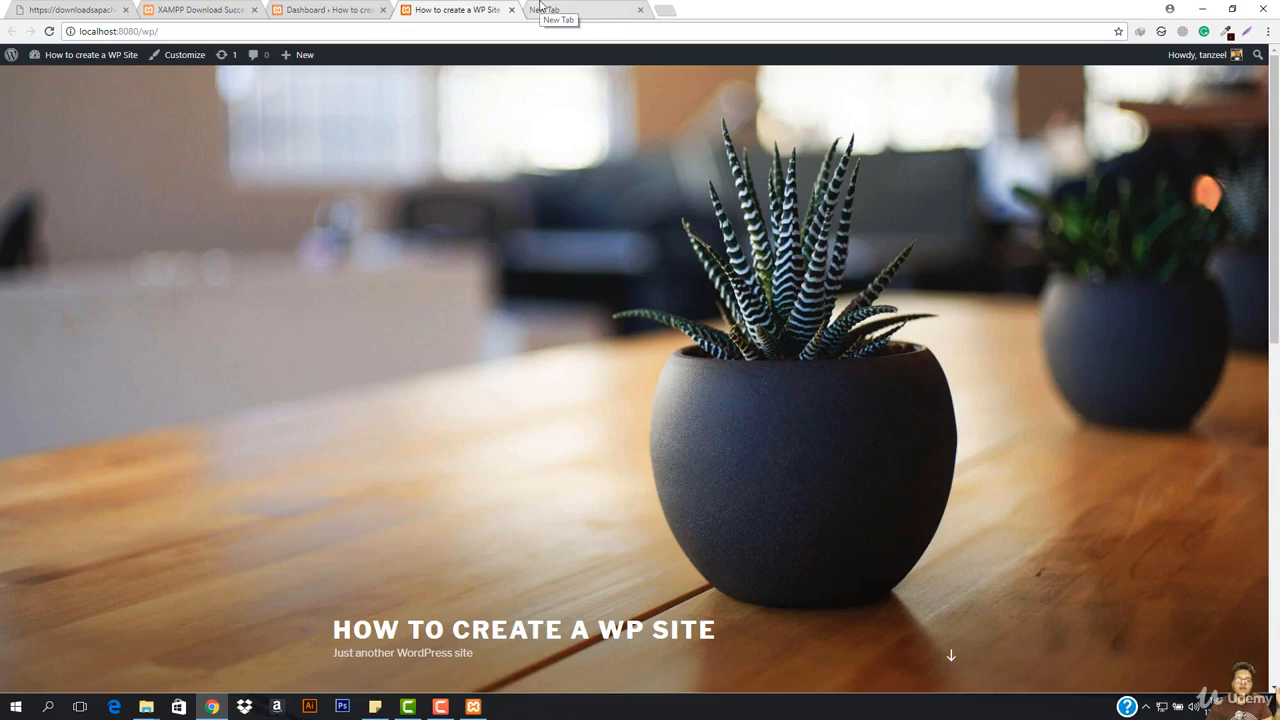
{"action": "mouse_move", "coordinate": [86, 54]}
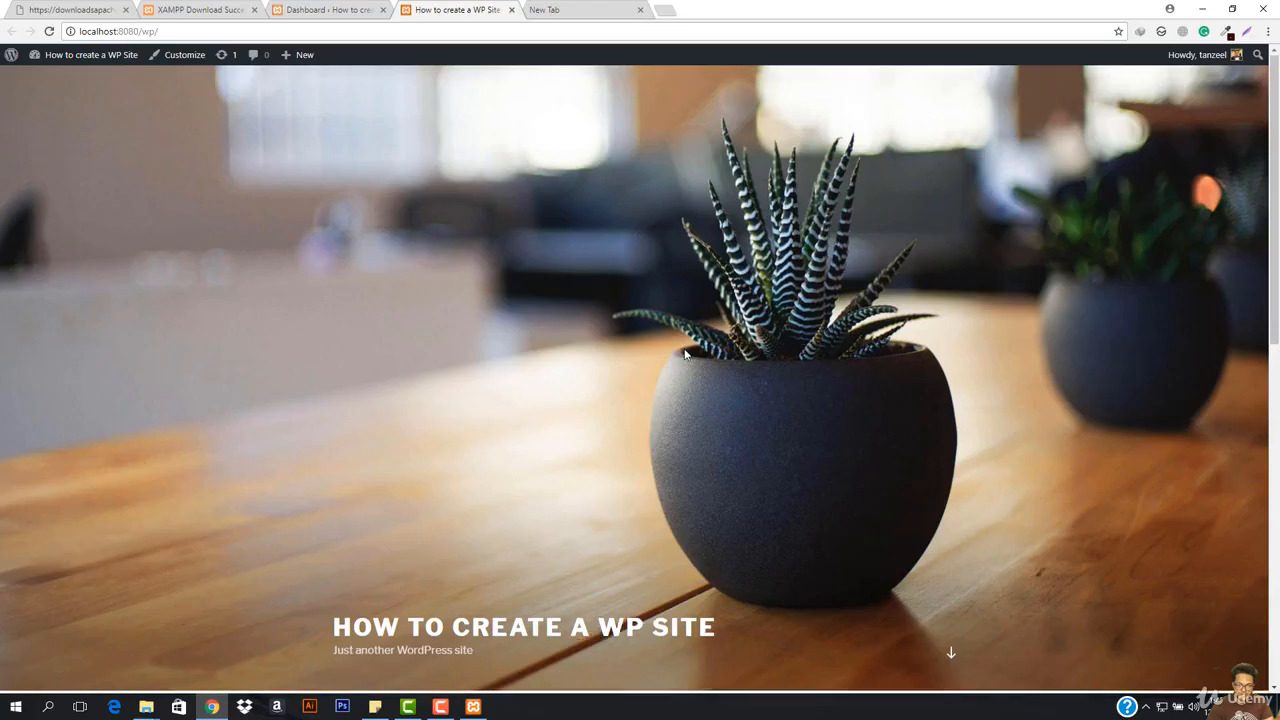
{"action": "scroll", "coordinate": [685, 354], "scroll_direction": "down", "scroll_amount": 5}
{"action": "scroll", "coordinate": [685, 354], "scroll_direction": "down", "scroll_amount": 3}
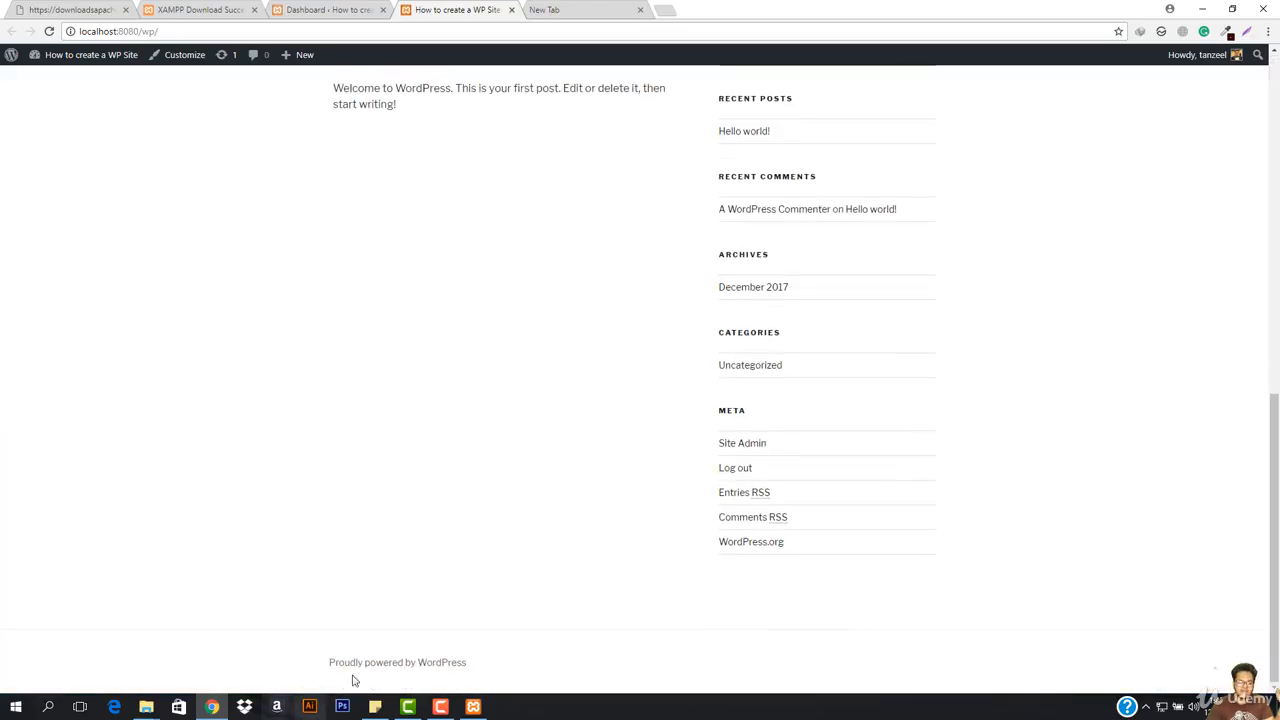
{"action": "scroll", "coordinate": [591, 449], "scroll_direction": "up", "scroll_amount": 5}
{"action": "scroll", "coordinate": [591, 449], "scroll_direction": "up", "scroll_amount": 3}
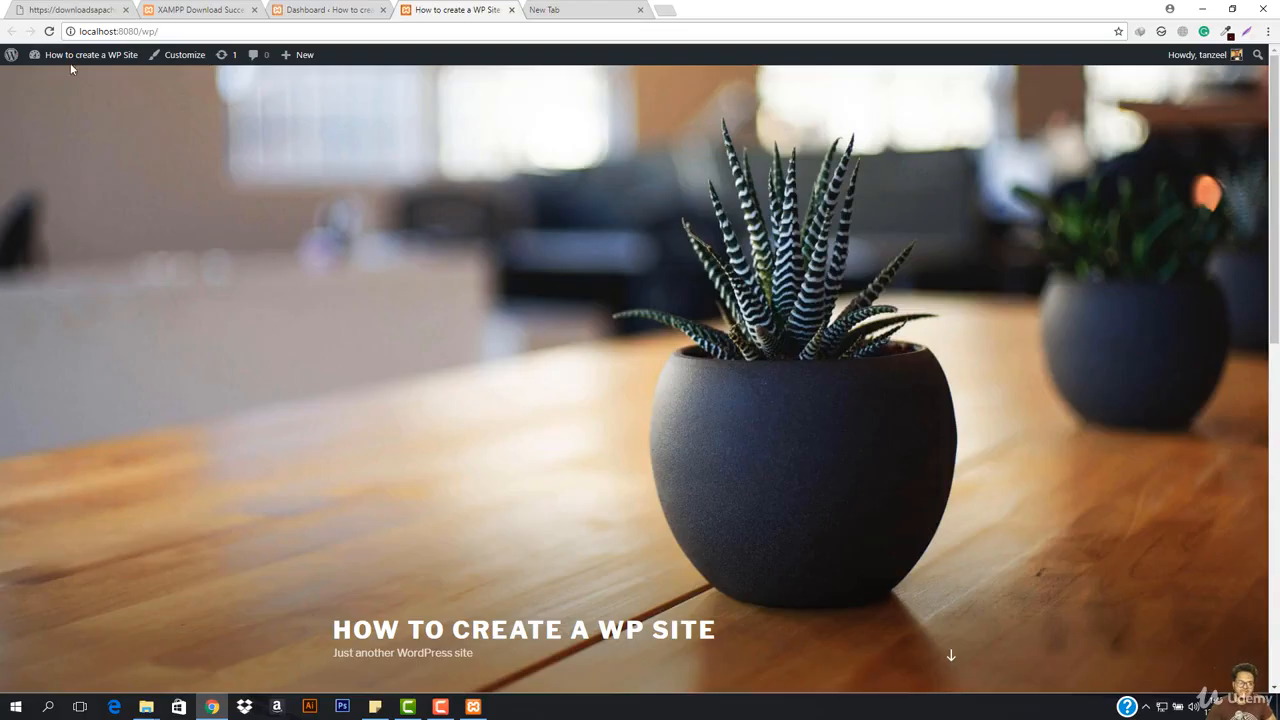
{"action": "left_click", "coordinate": [576, 9]}
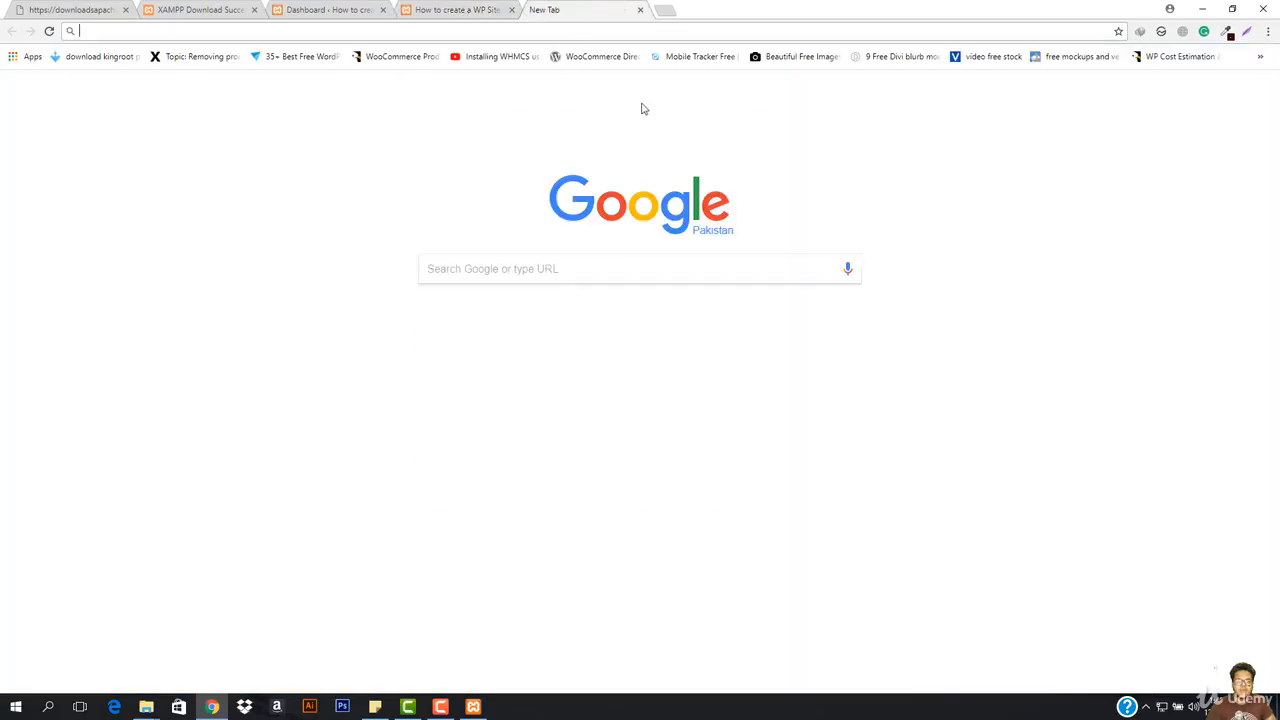
{"action": "left_click", "coordinate": [640, 9]}
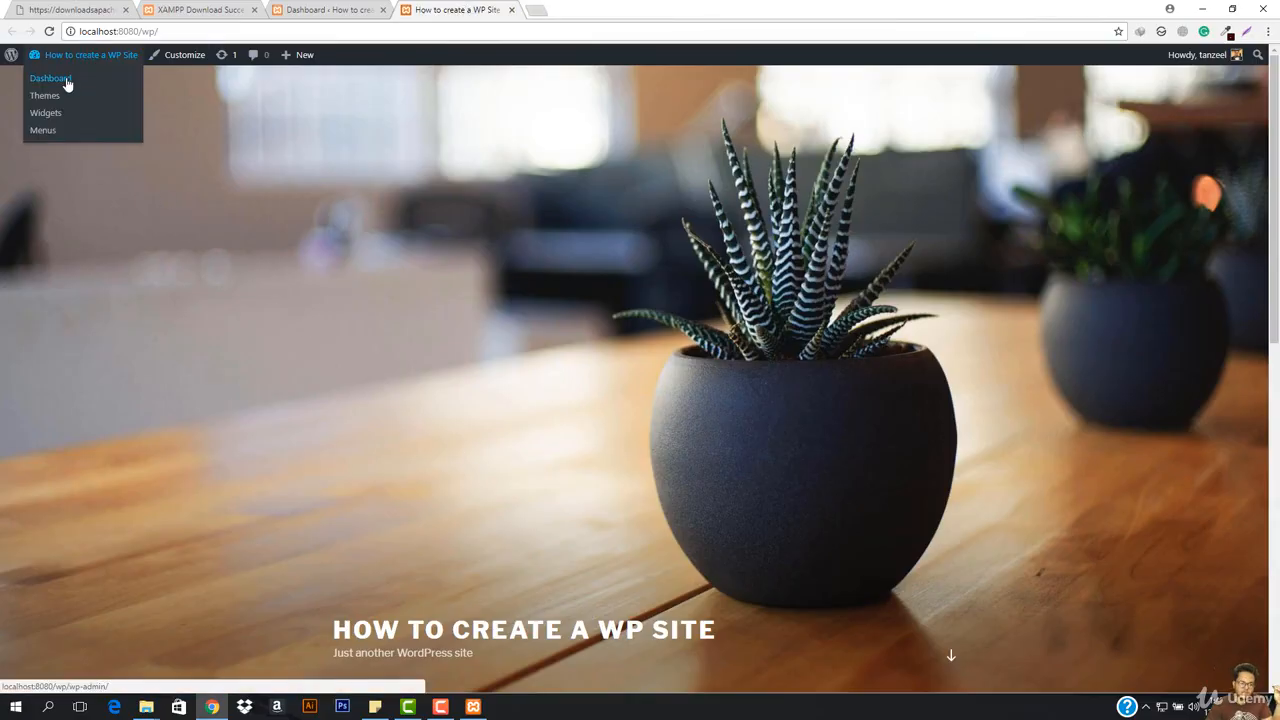
Go from the site's front page to the WordPress dashboard
{"action": "left_click", "coordinate": [66, 77]}
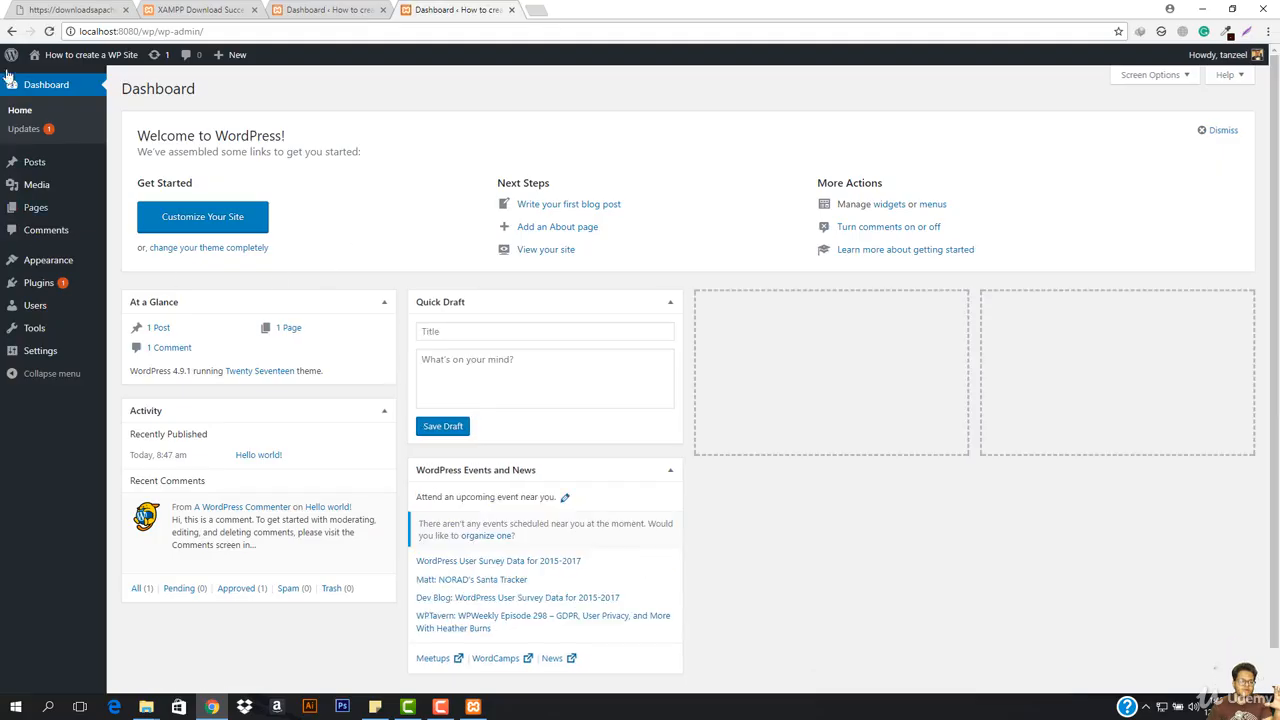